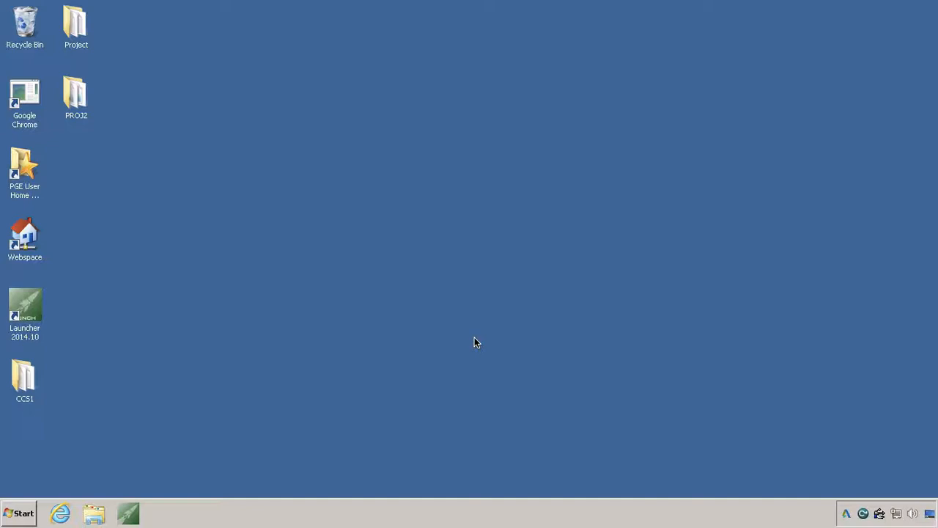
Open CMG's Launcher 2014.10 from the installed programs.
click(22, 515)
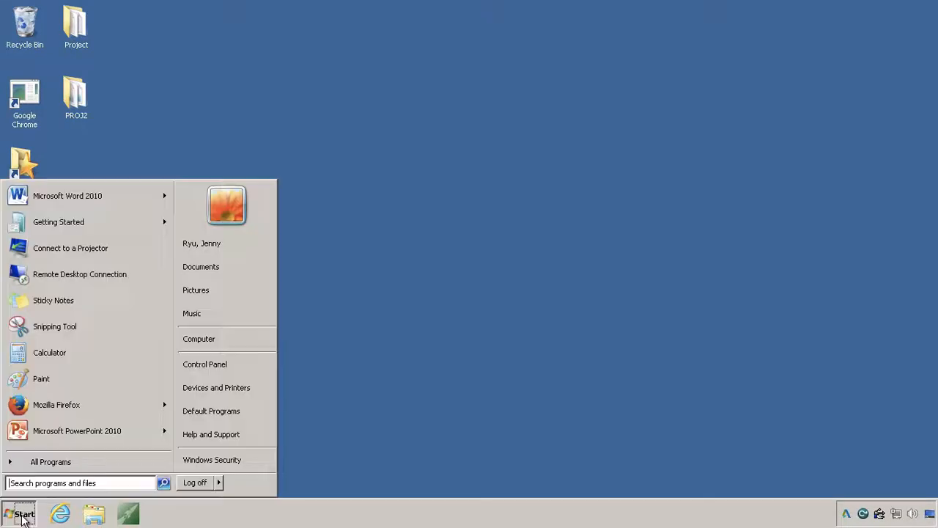
click(51, 467)
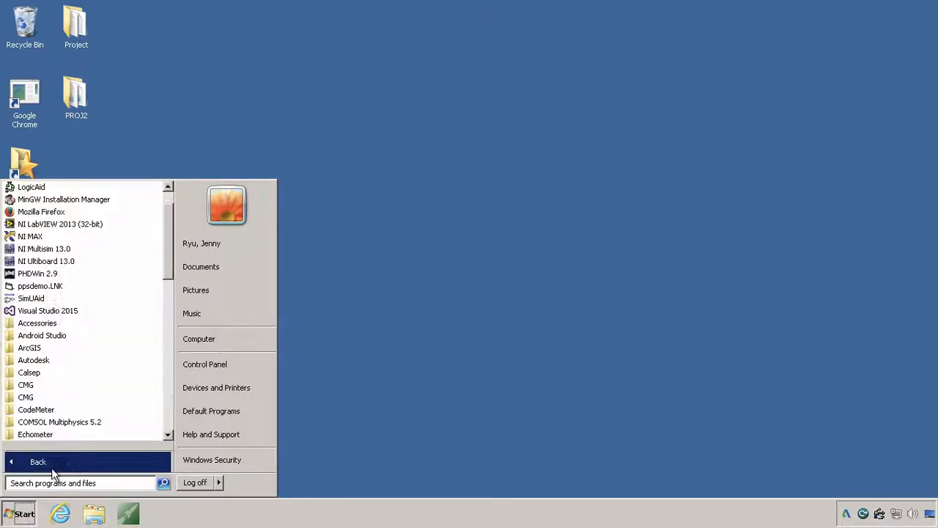
click(30, 388)
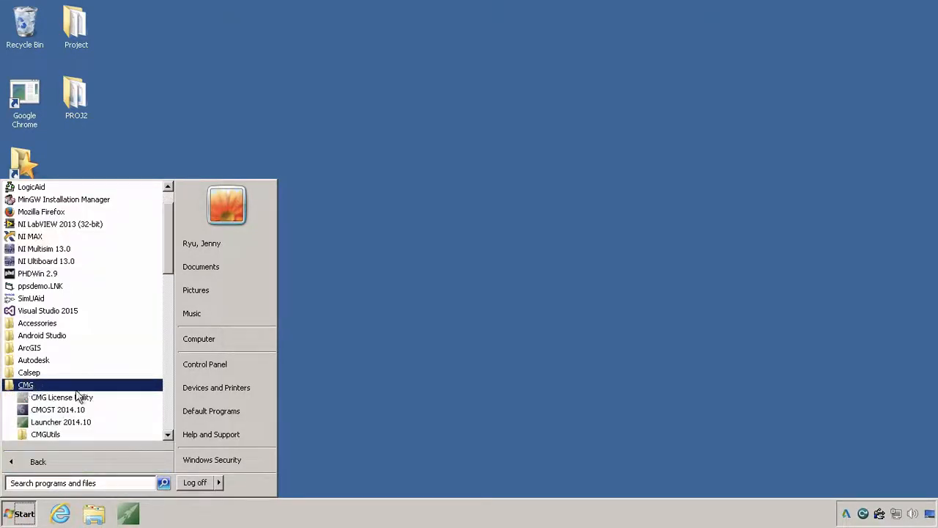
scroll(75, 389, down, 2)
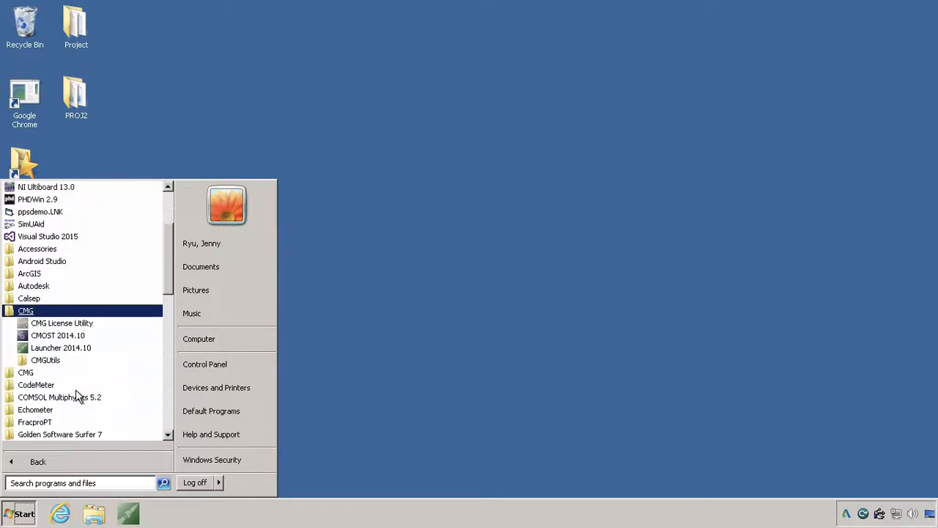
click(49, 349)
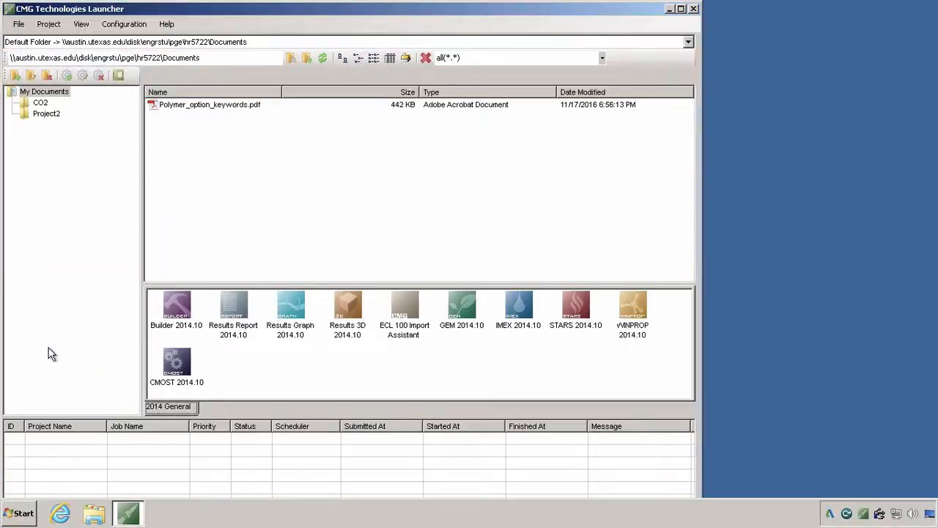
Start Builder 2014.10 from the Launcher and maximize its window.
double_click(183, 305)
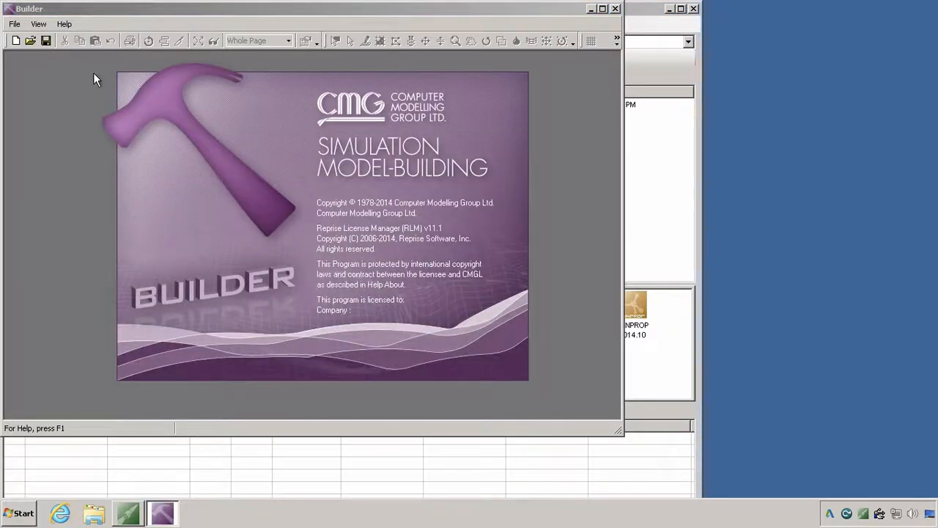
click(17, 41)
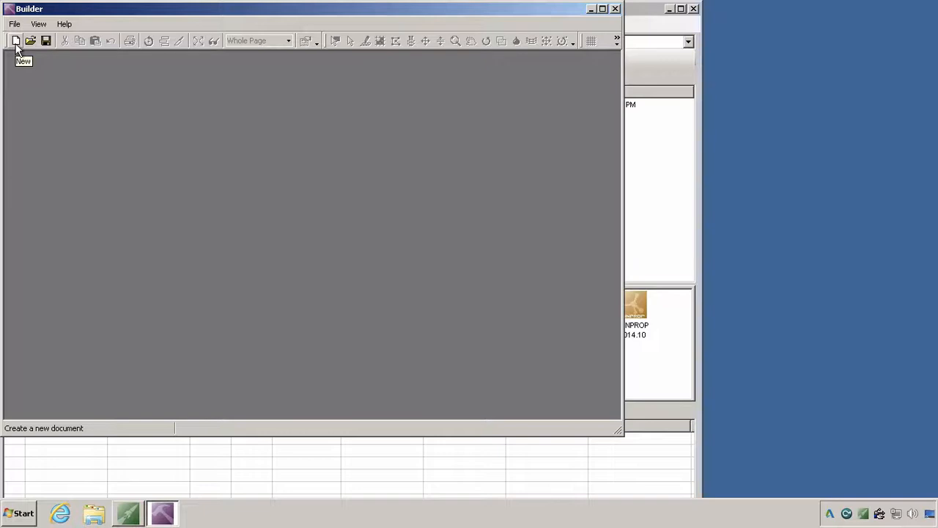
double_click(105, 10)
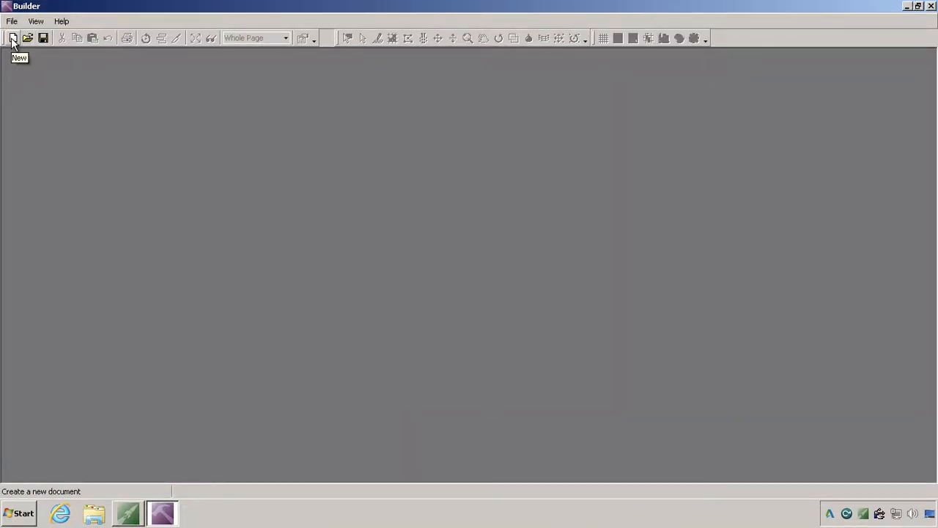
Create a new dataset using the IMEX simulator with Field working units, and accept the simulator settings.
click(12, 41)
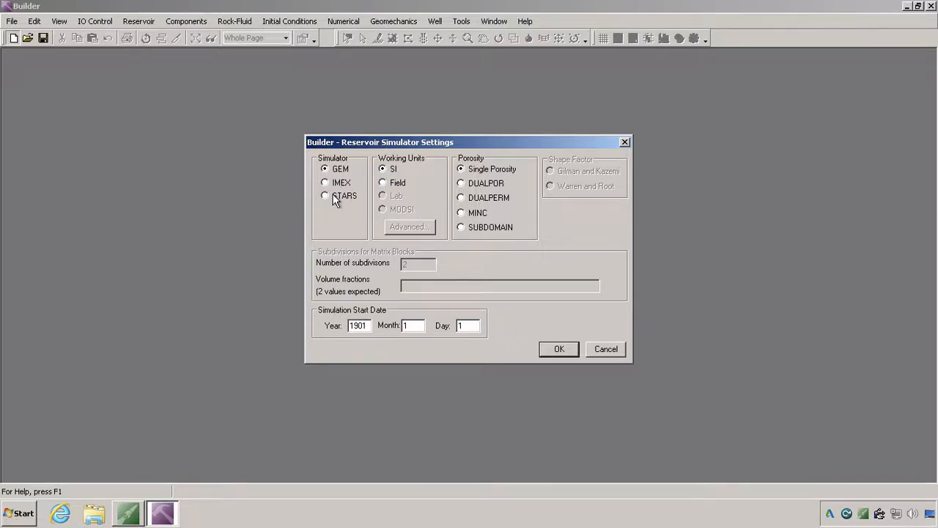
click(325, 182)
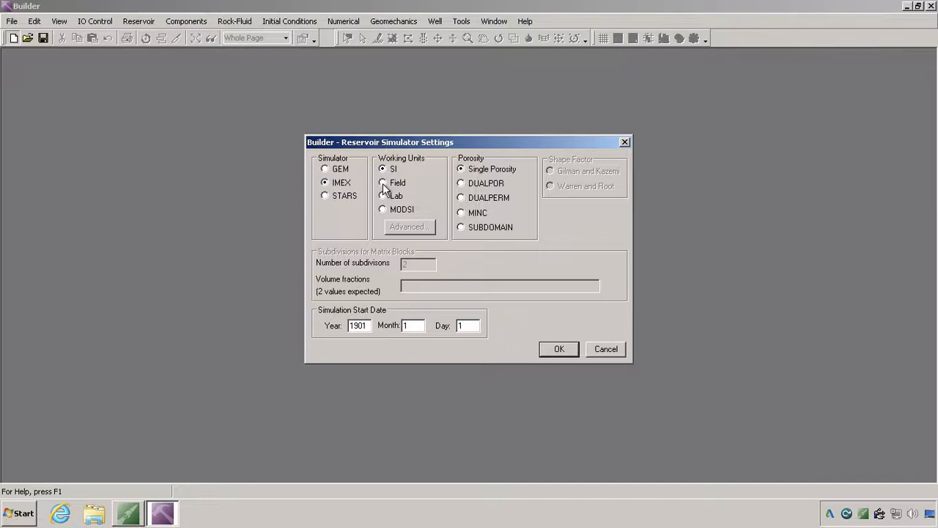
click(382, 184)
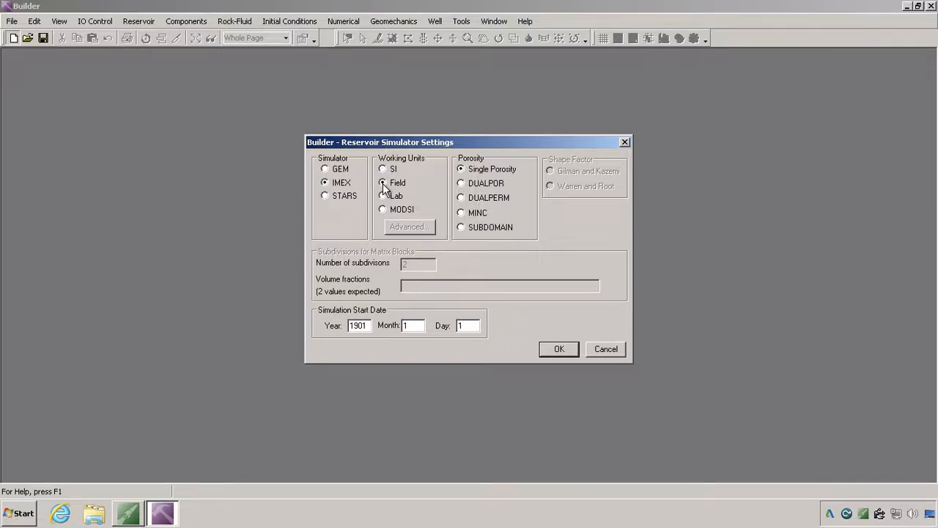
click(557, 350)
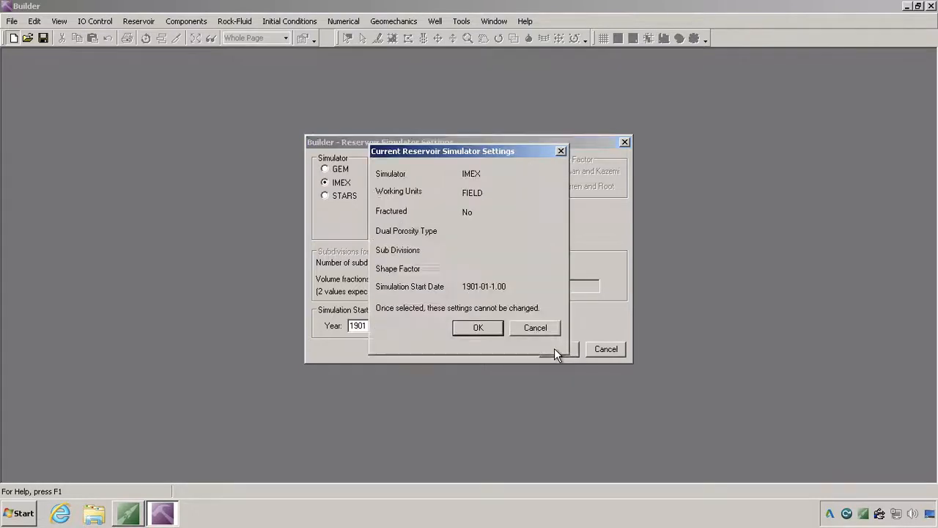
click(478, 328)
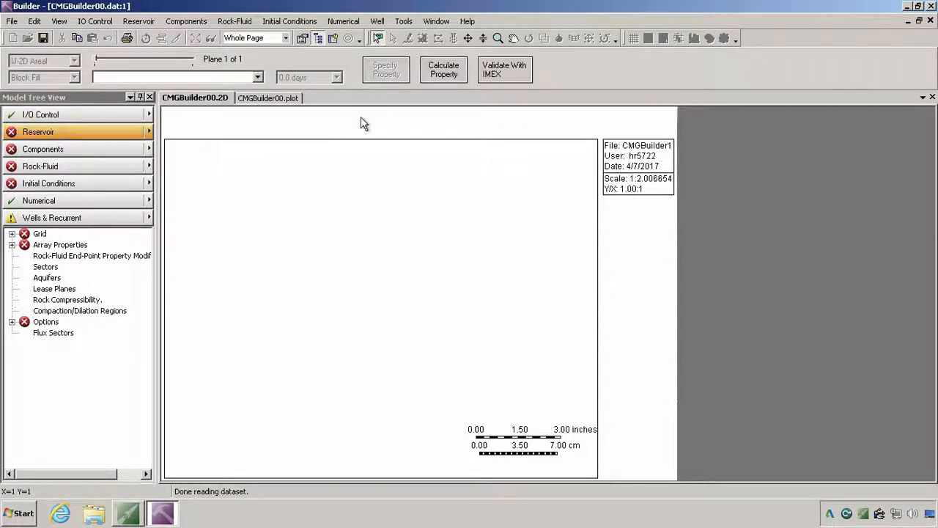
Start a Cartesian reservoir grid with 80 blocks in the I direction, 75 in J and 1 in K.
click(102, 132)
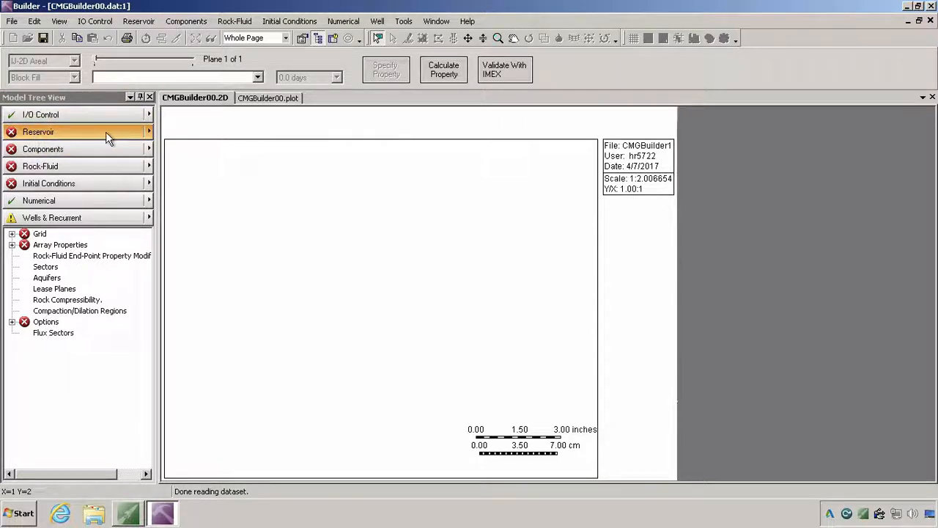
click(151, 133)
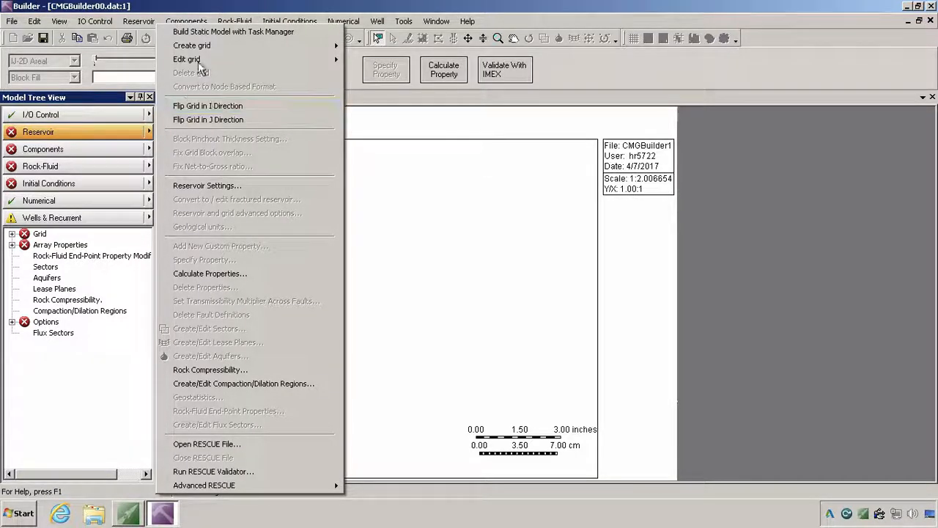
mouse_move(200, 47)
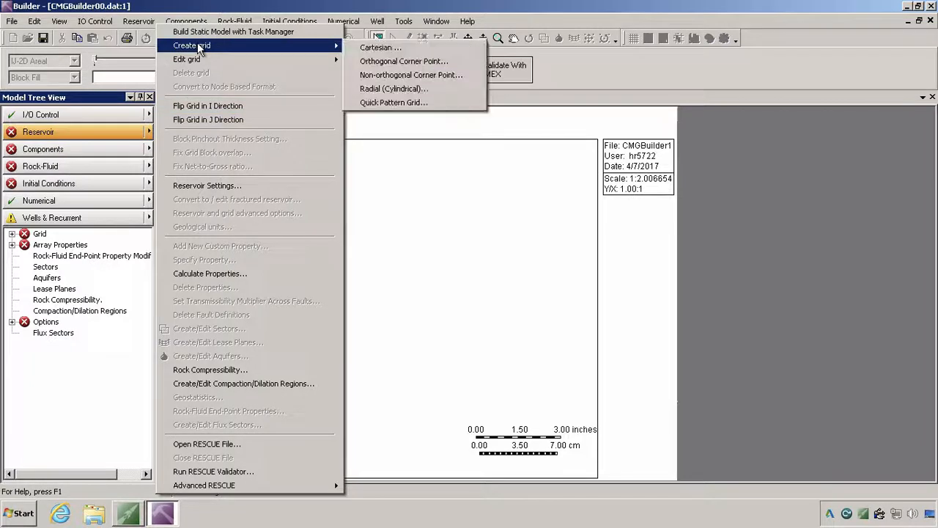
click(370, 48)
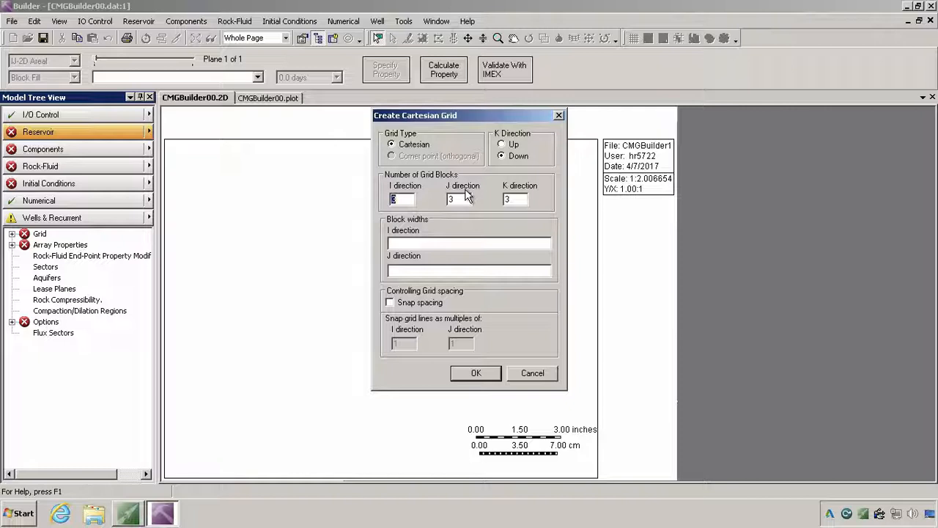
click(407, 199)
key(BackSpace)
text(80)
double_click(454, 199)
text(75)
double_click(509, 198)
text(1)
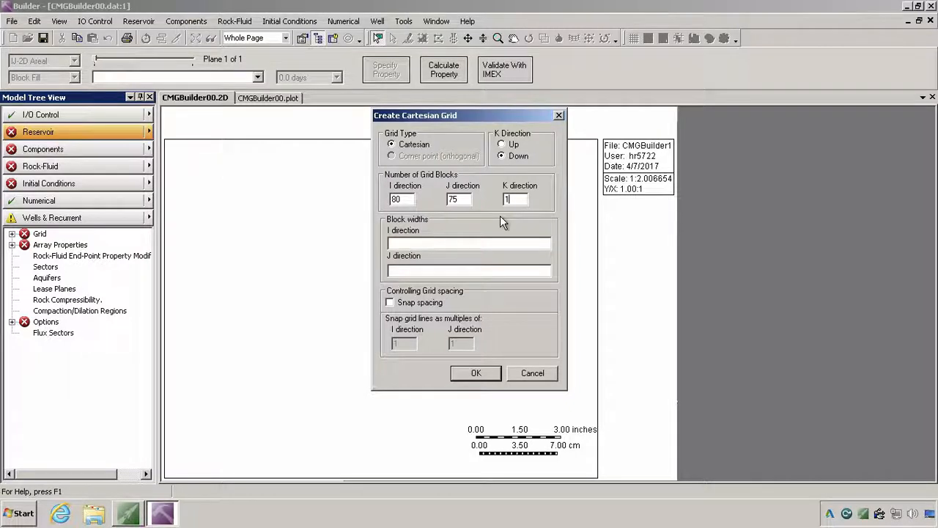
Set the block widths to 80*75 in the I direction and 75*100 in the J direction, and create the grid.
click(426, 242)
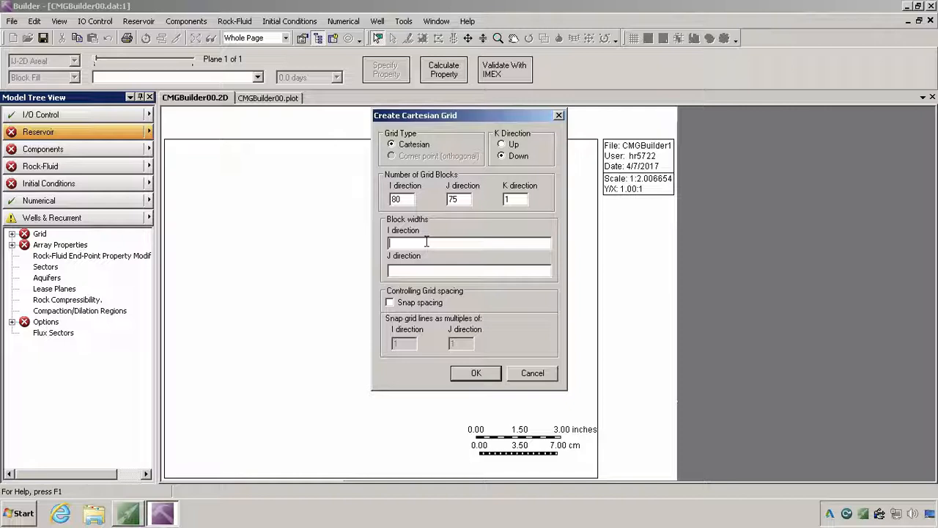
text(80*75)
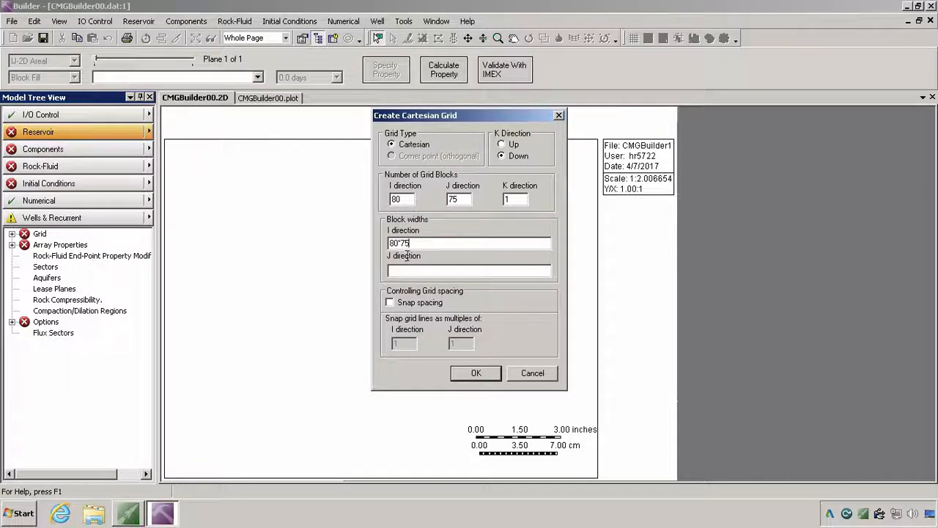
click(401, 273)
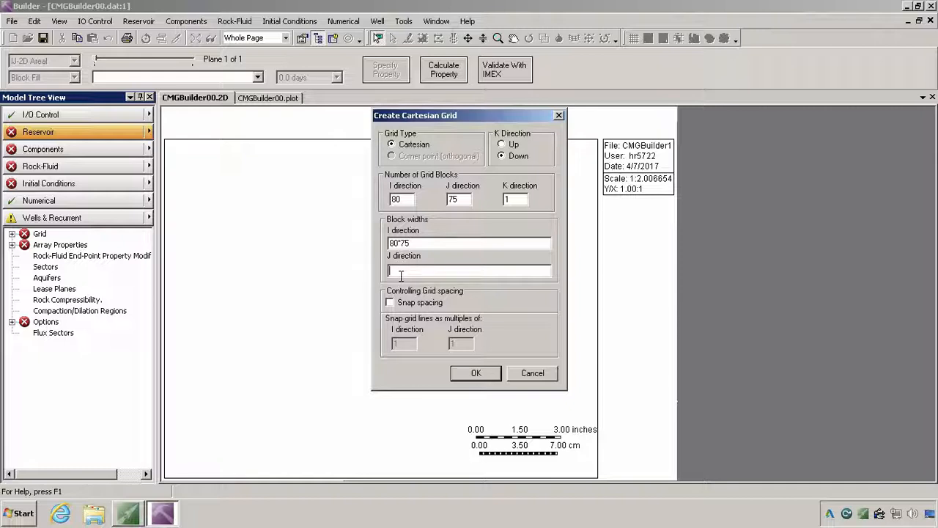
text(75*100)
click(475, 373)
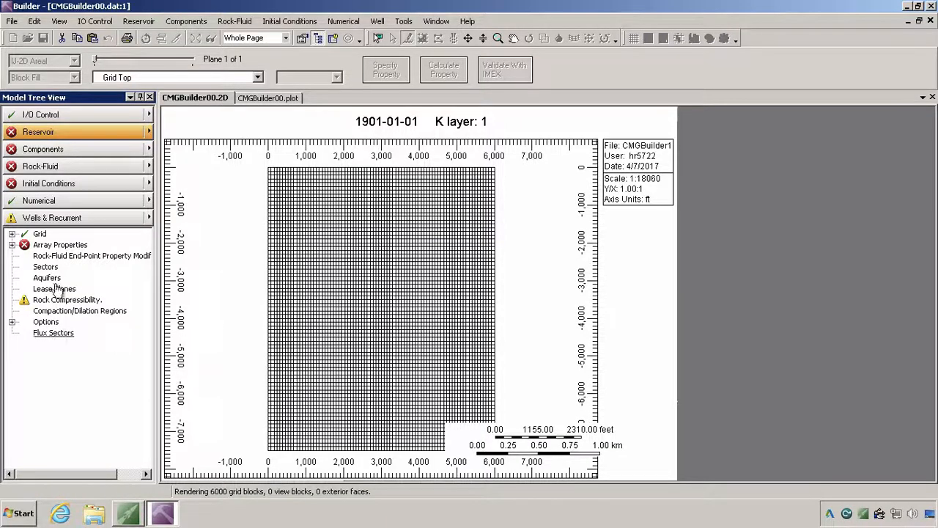
In the array properties, set Grid Top to 1000 ft for Layer 1 and Grid Thickness to 50 ft for the whole grid.
double_click(60, 248)
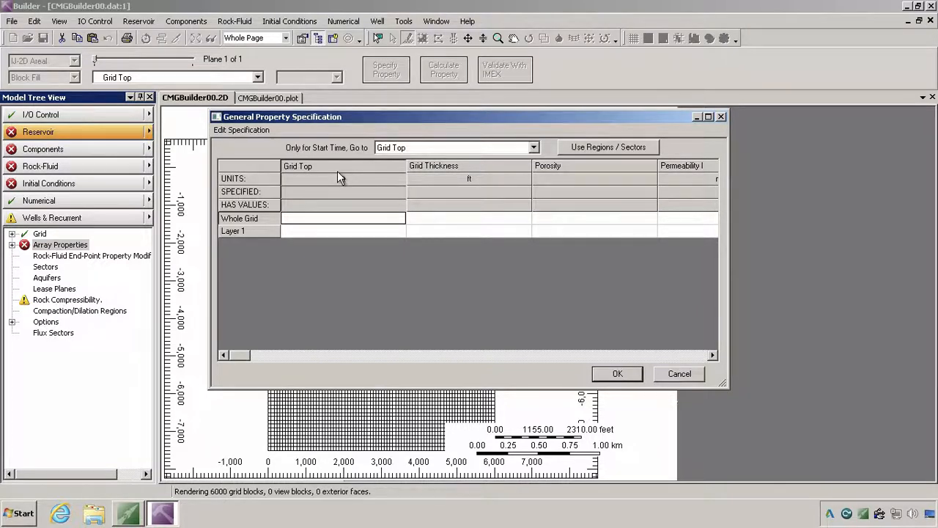
click(300, 233)
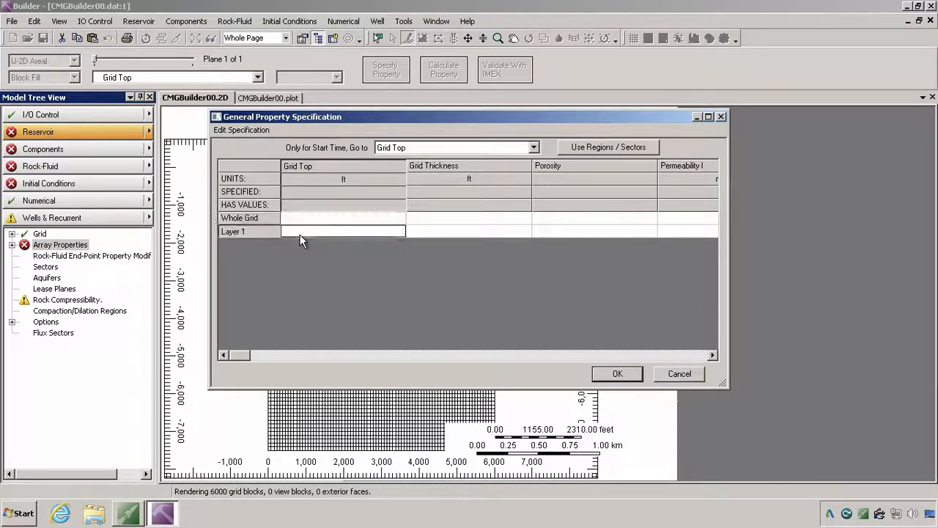
text(1000)
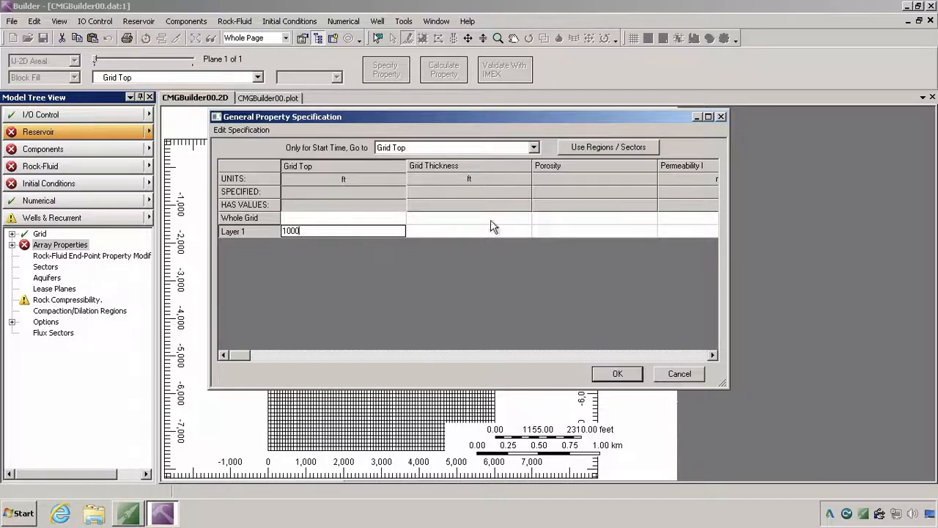
click(465, 221)
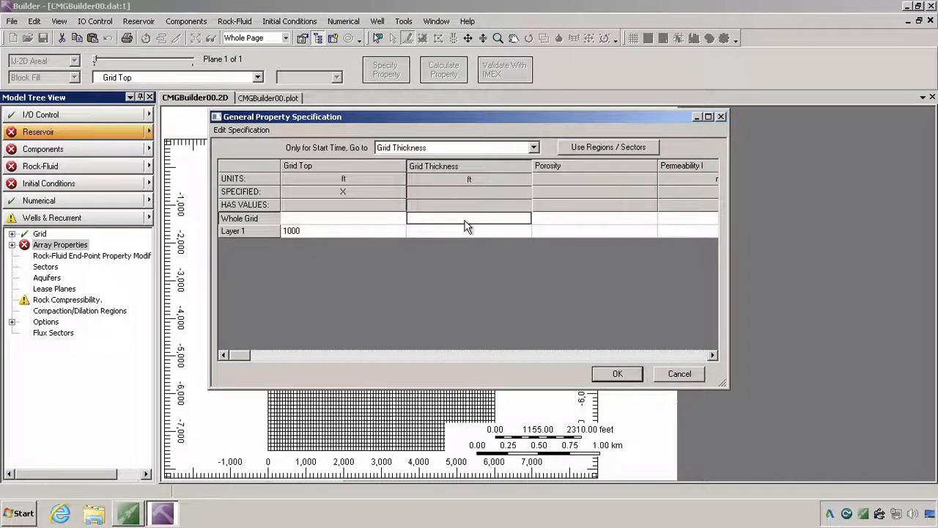
text(50)
Set the whole grid's Porosity to 0.2 and its Permeability I to 100 md.
click(566, 228)
click(555, 220)
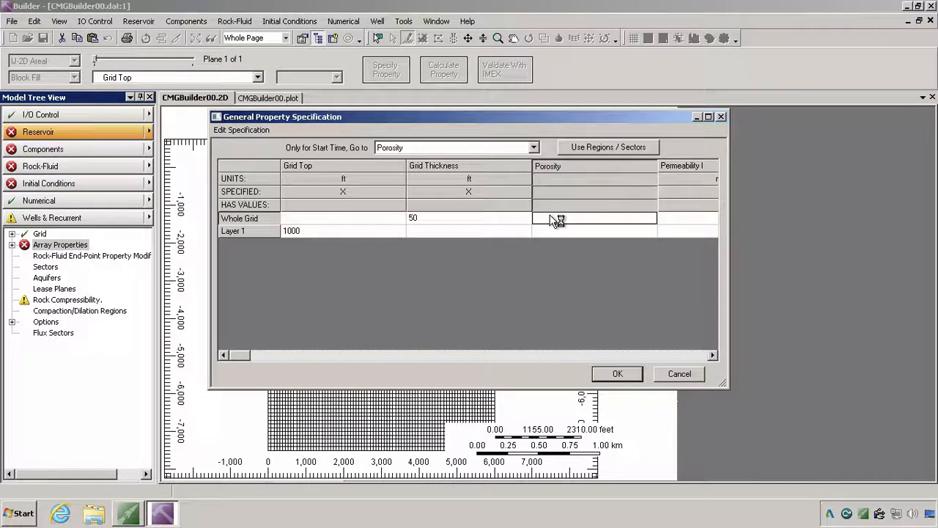
text(0.2)
click(673, 222)
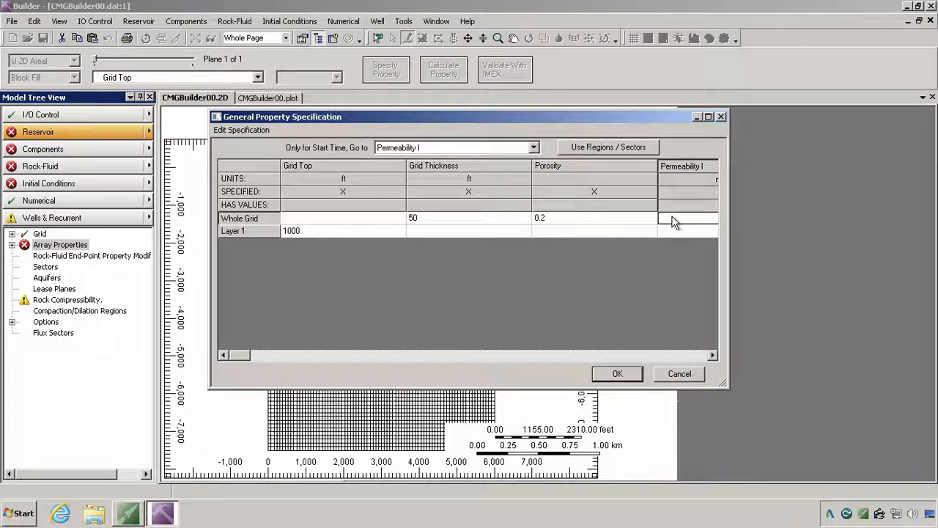
text(100)
key(Return)
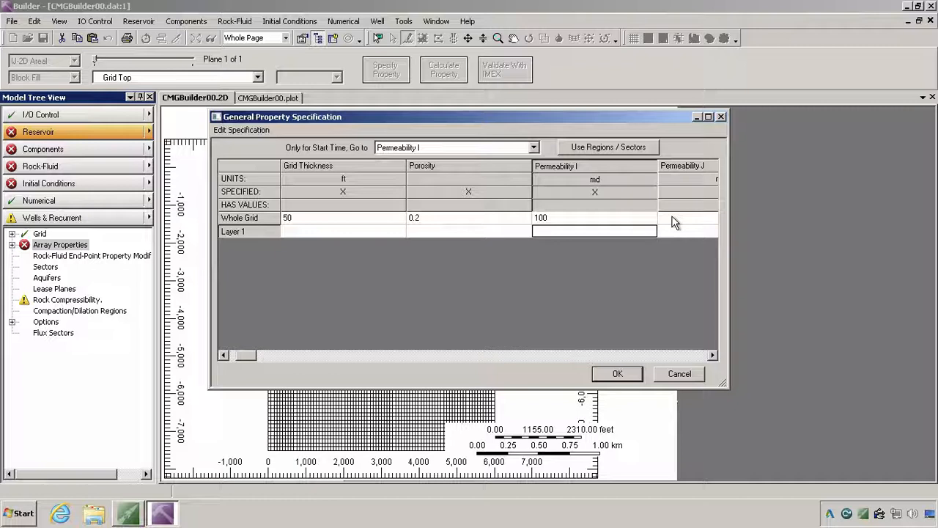
Define the whole grid's Permeability J as Equals I multiplied by 0.15.
click(674, 222)
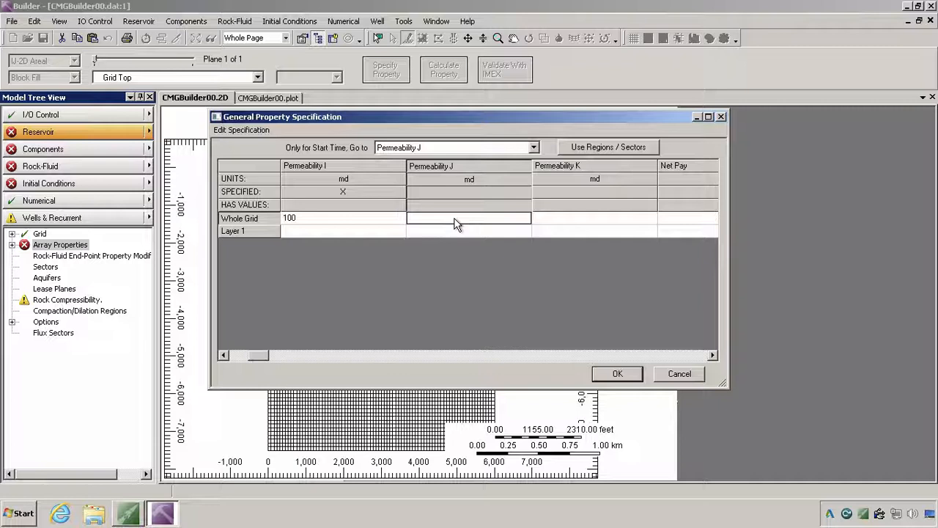
right_click(454, 223)
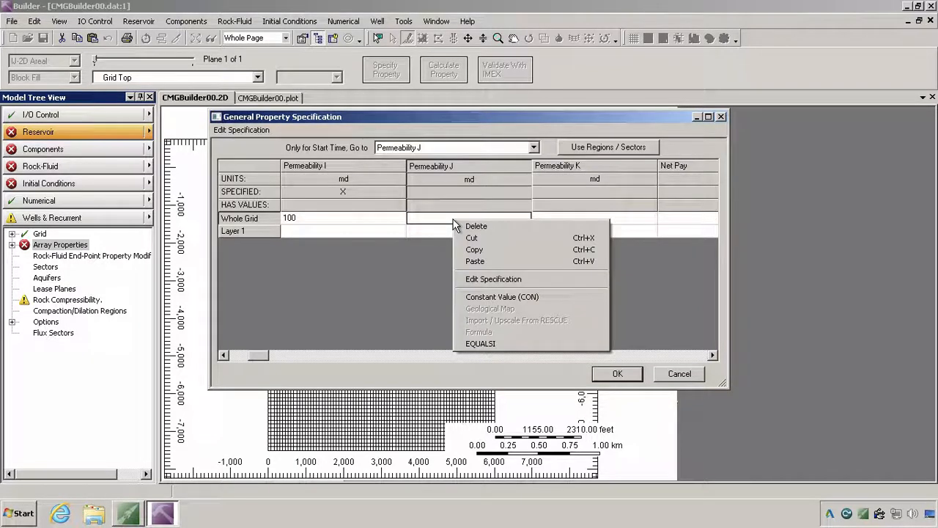
click(482, 282)
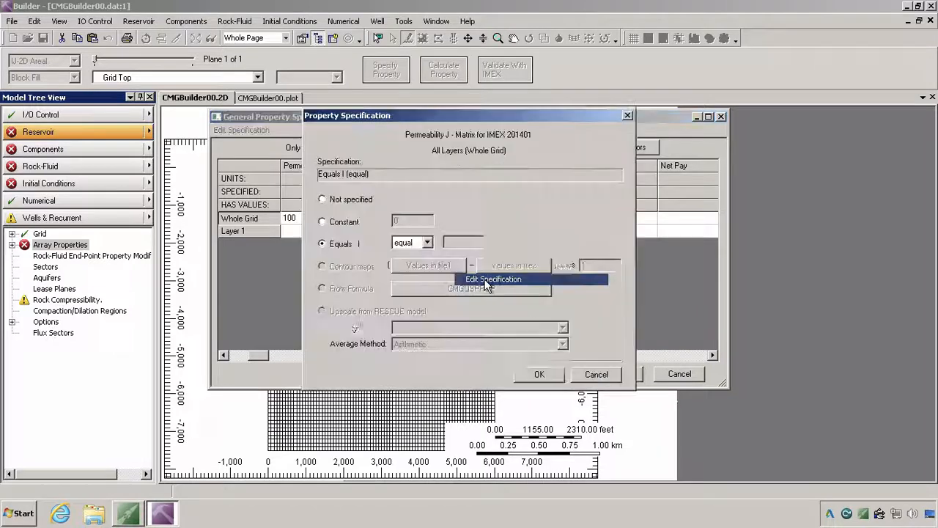
click(427, 243)
click(407, 264)
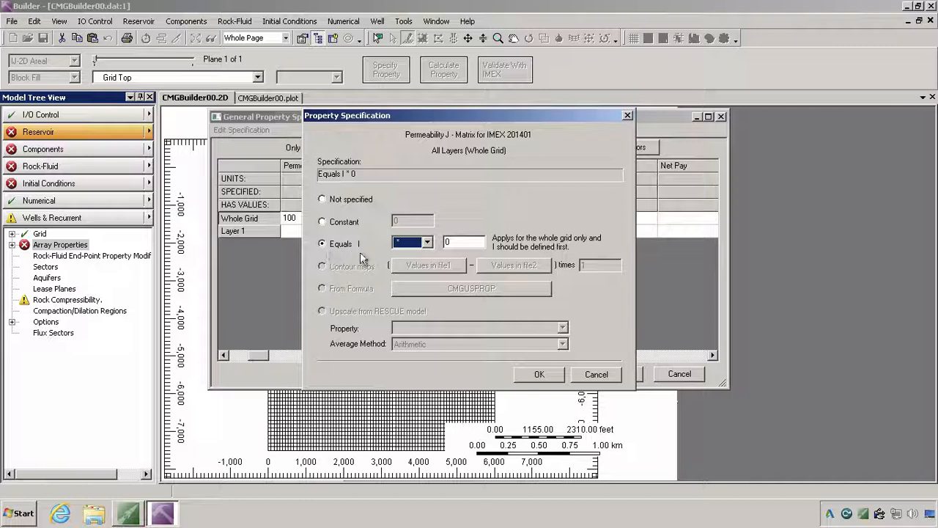
click(455, 242)
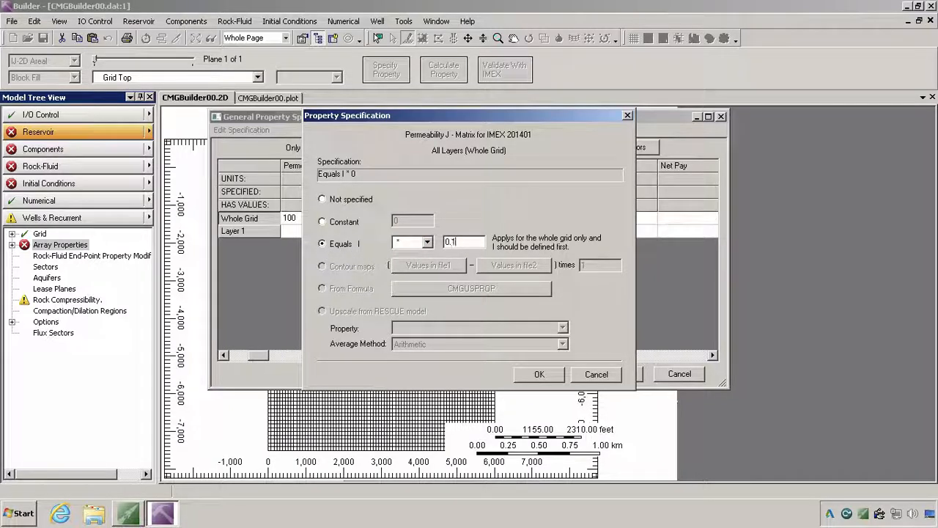
click(537, 375)
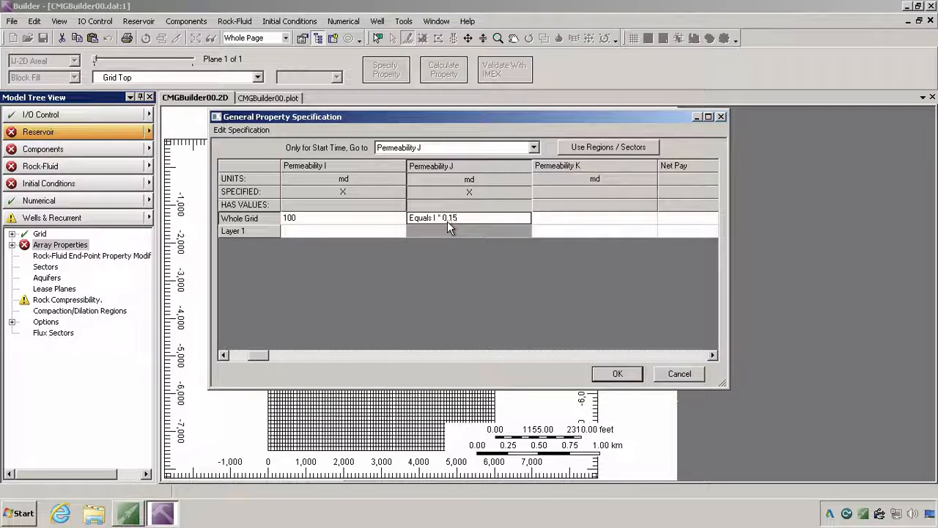
Define the whole grid's Permeability K as Equals I with the equal option.
click(552, 221)
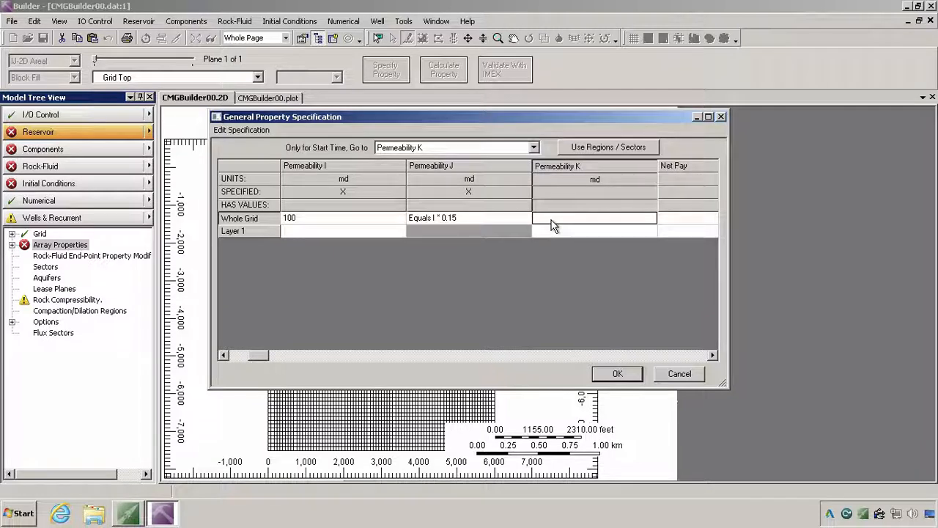
right_click(546, 219)
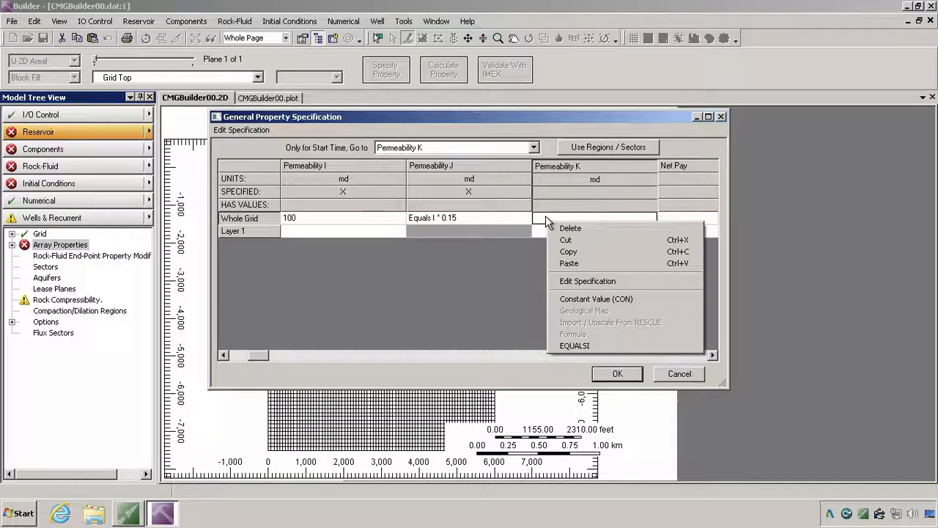
click(579, 346)
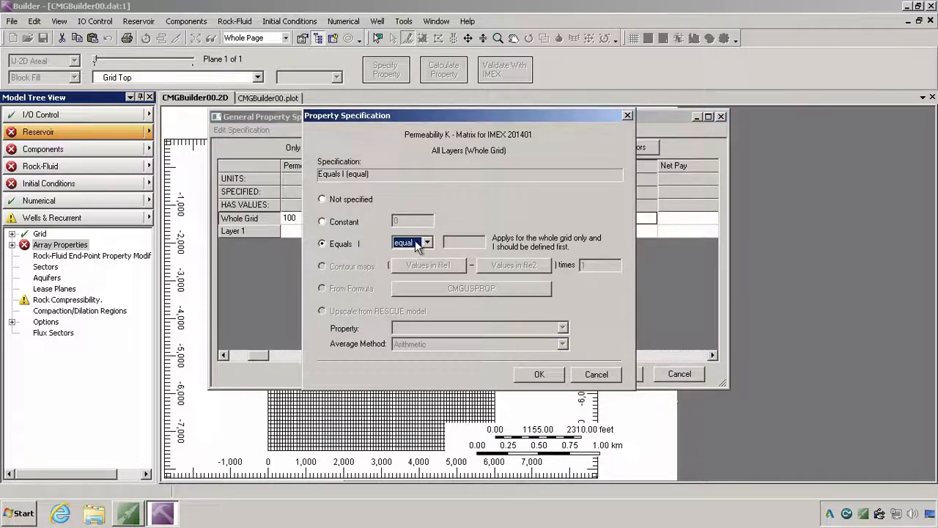
click(536, 373)
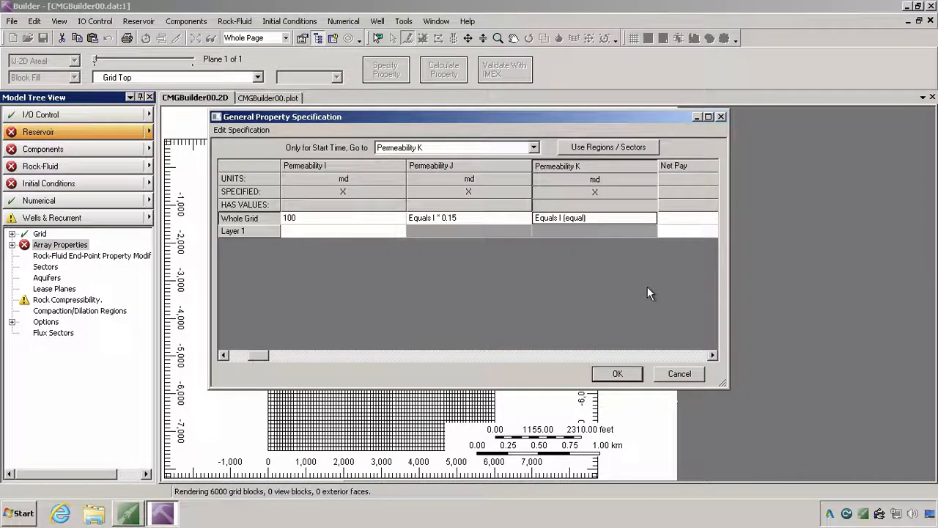
Set the whole grid's blocks to NULL where porosity is less than or equal to 0, and calculate block values for all specified properties.
click(444, 150)
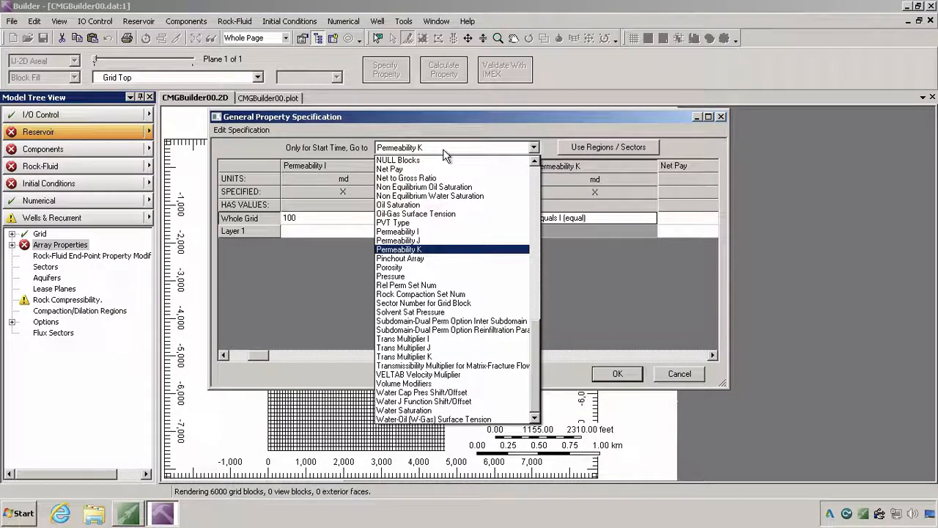
click(448, 151)
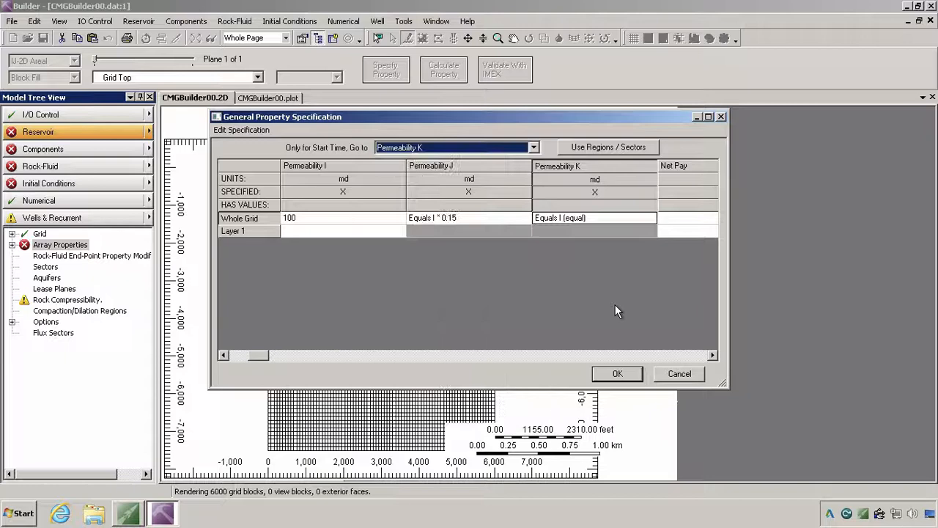
click(712, 355)
click(712, 355)
click(406, 149)
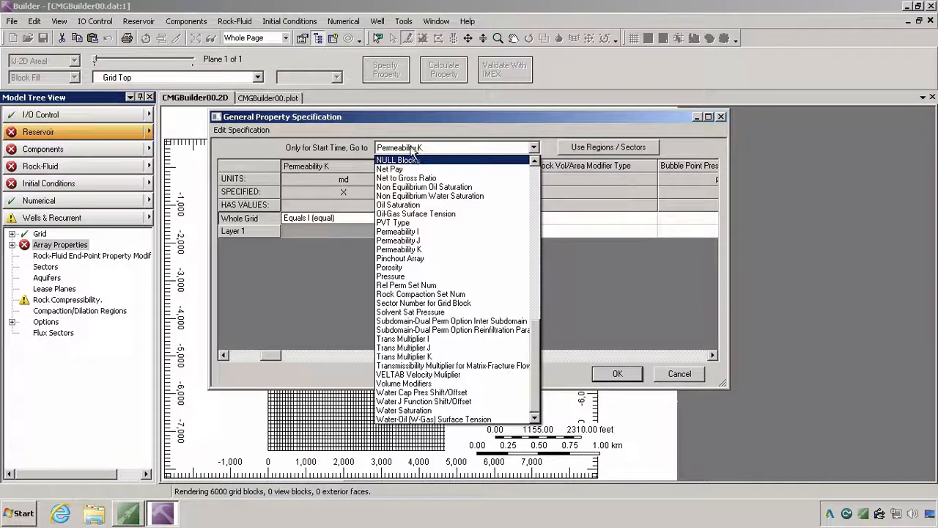
click(413, 151)
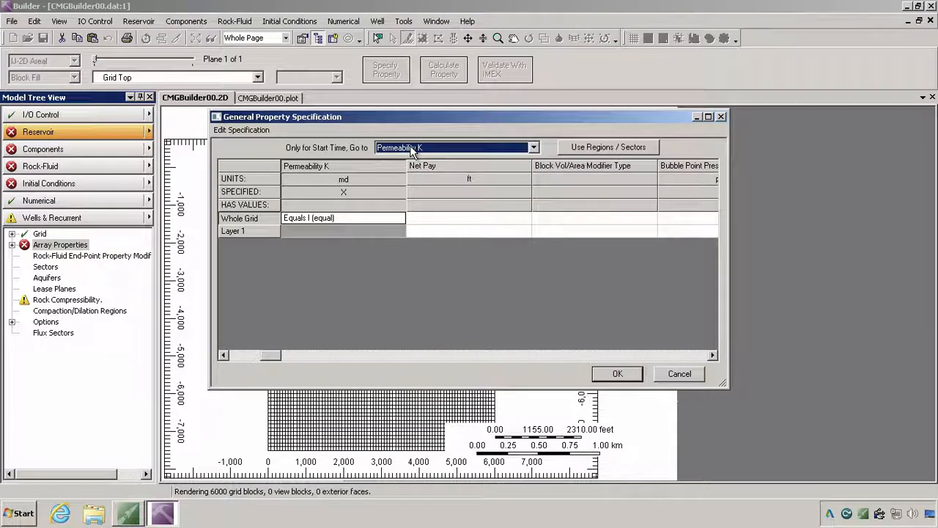
click(414, 149)
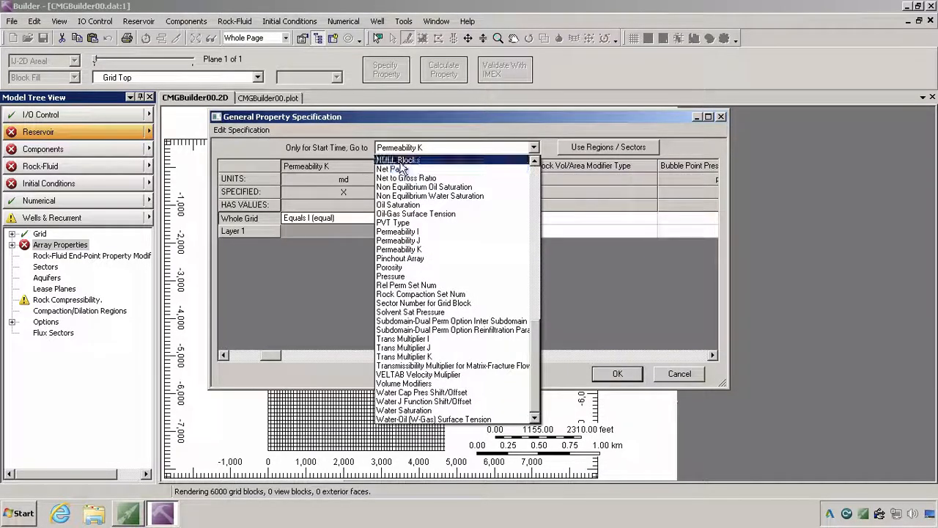
click(401, 161)
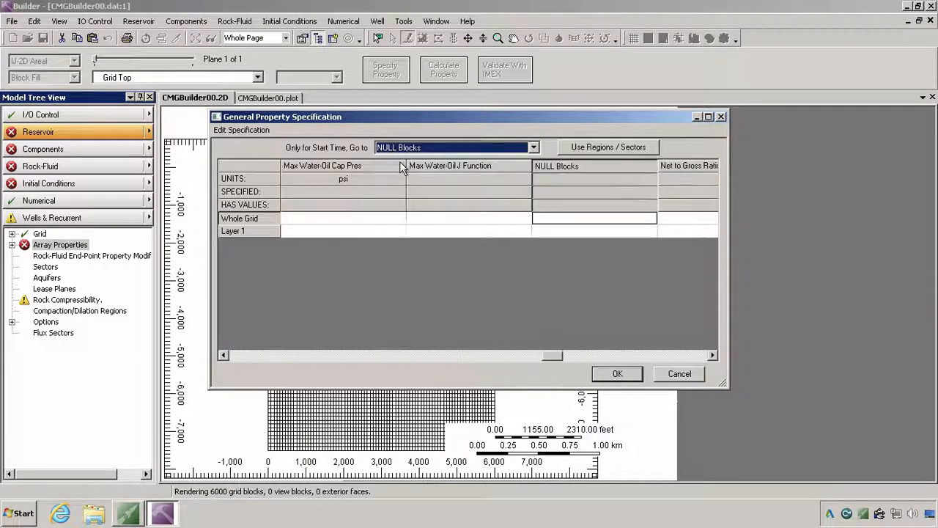
right_click(553, 226)
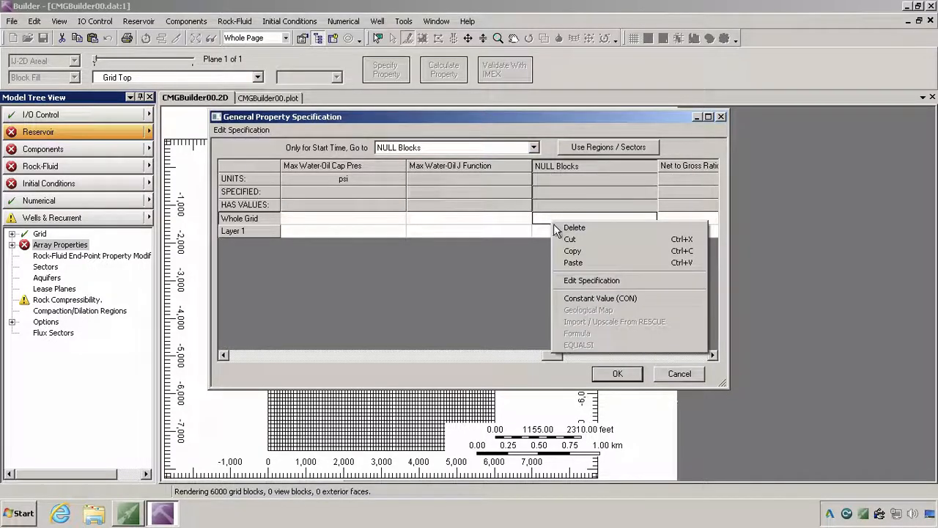
click(576, 283)
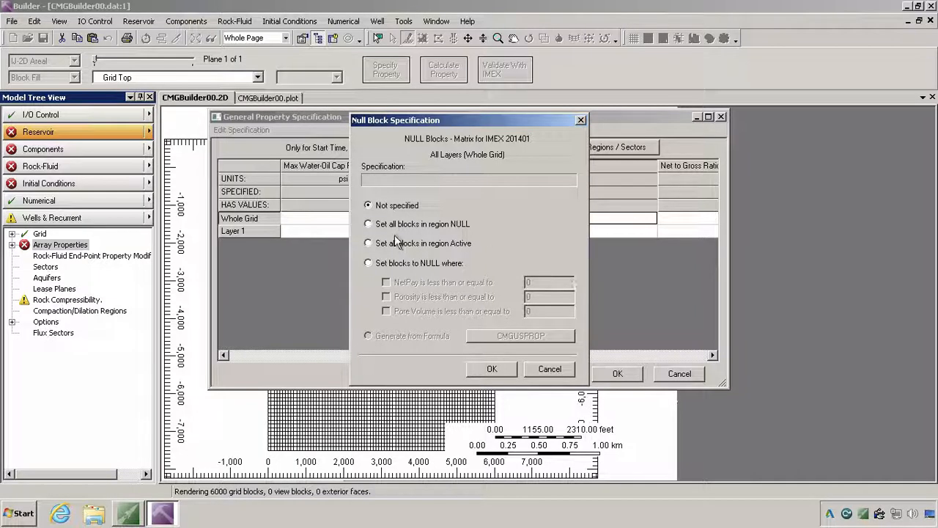
click(368, 264)
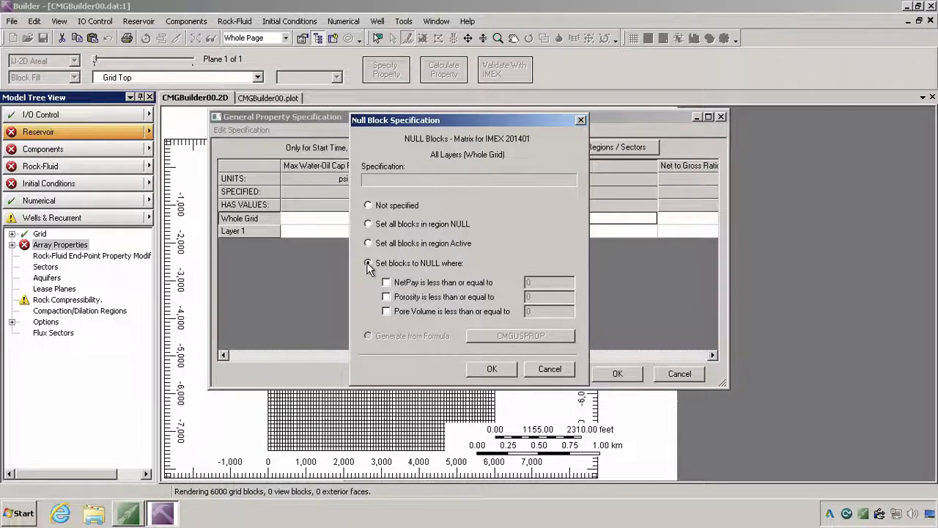
click(386, 297)
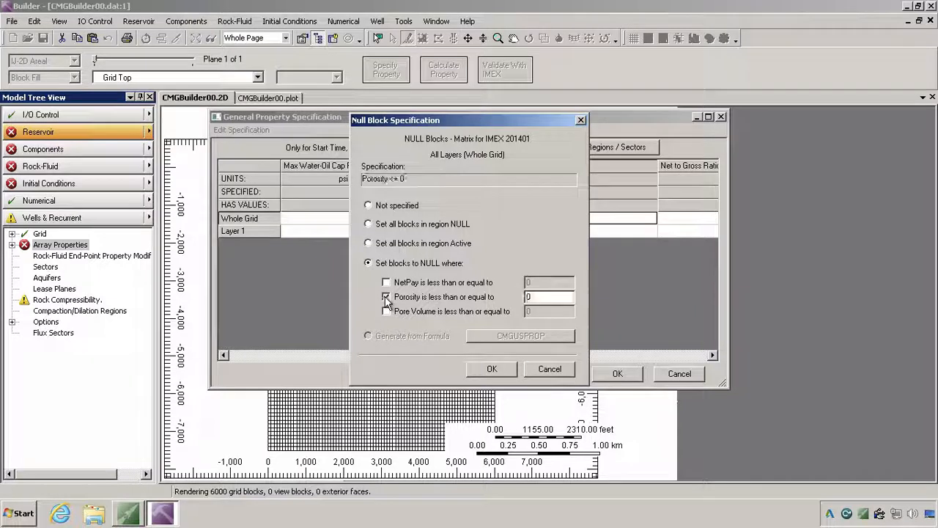
click(491, 370)
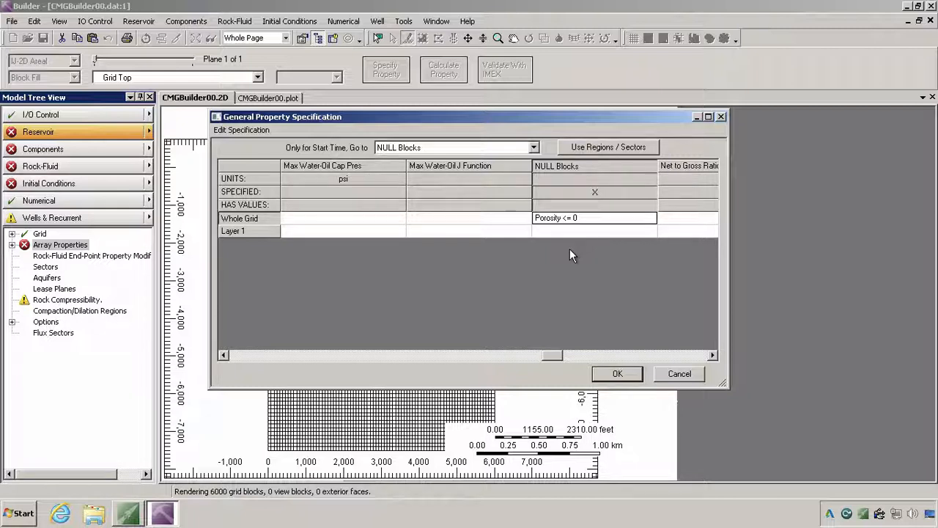
click(620, 374)
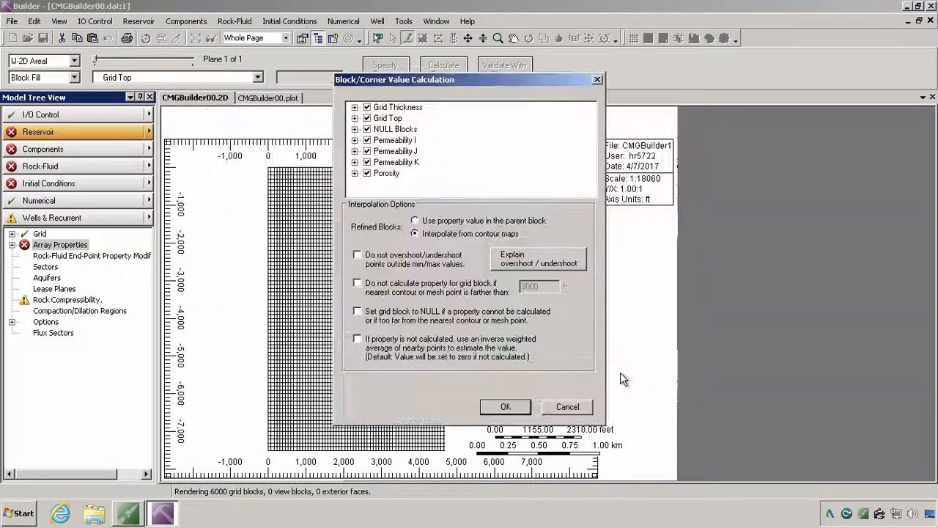
click(506, 406)
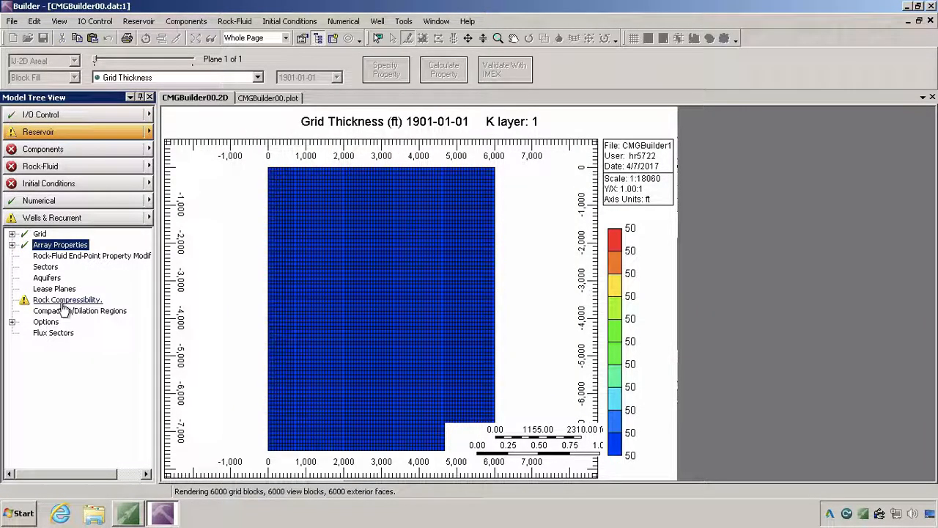
Set the reservoir's rock compressibility (CPOR) to 1e-6 1/psi.
double_click(65, 301)
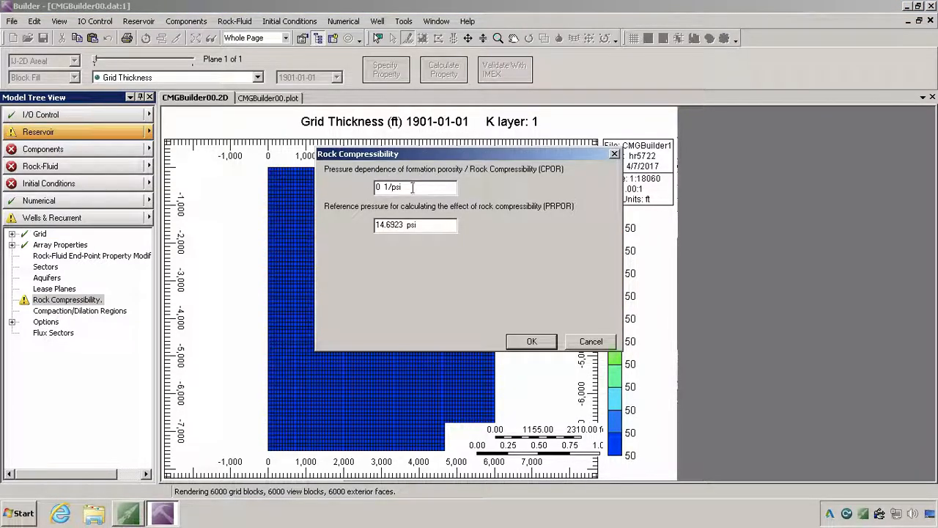
drag(413, 188, 307, 190)
text(1)
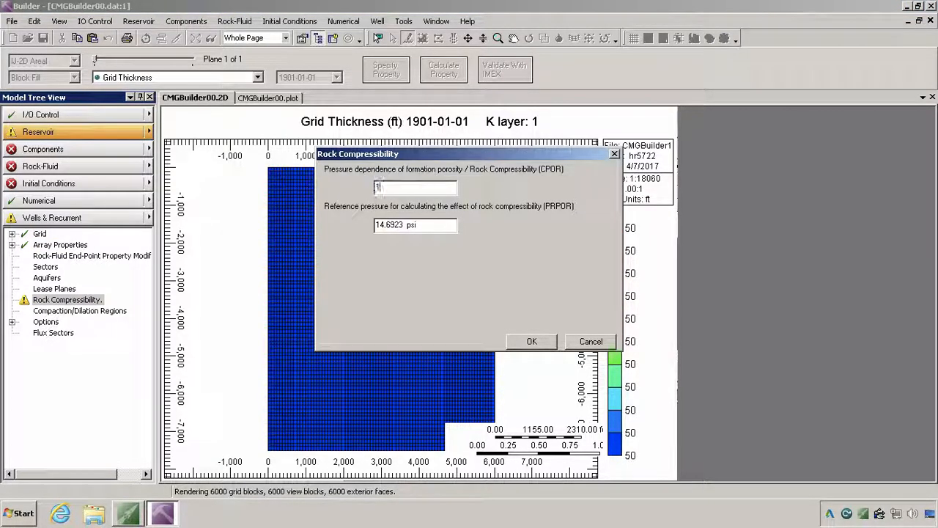
text(e-6 1/psi)
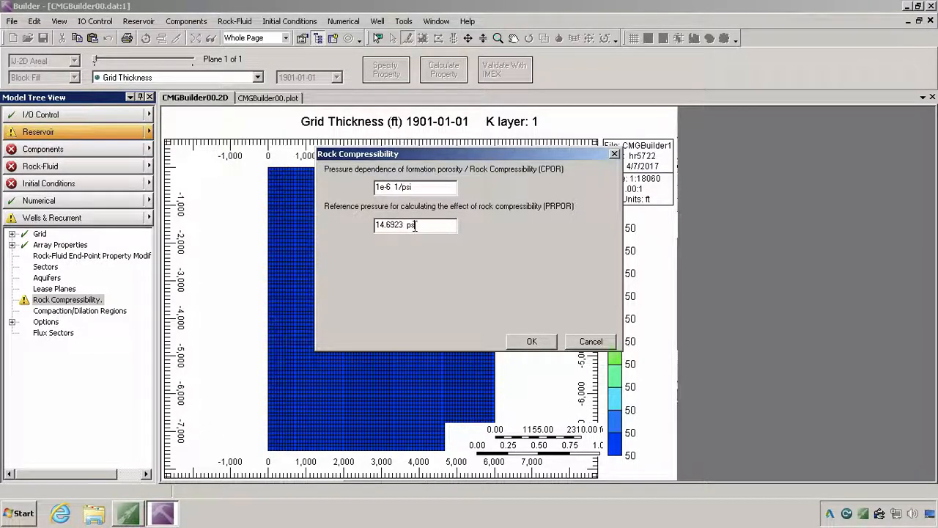
click(533, 342)
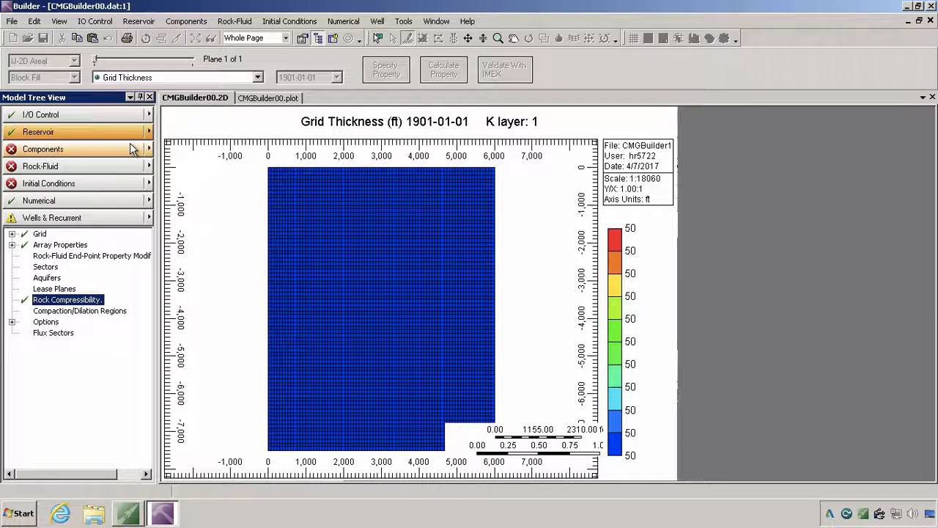
Start a quick blackoil component model using correlations, with reservoir temperature 100 F and data generated up to a maximum pressure of 5300 psi.
click(94, 154)
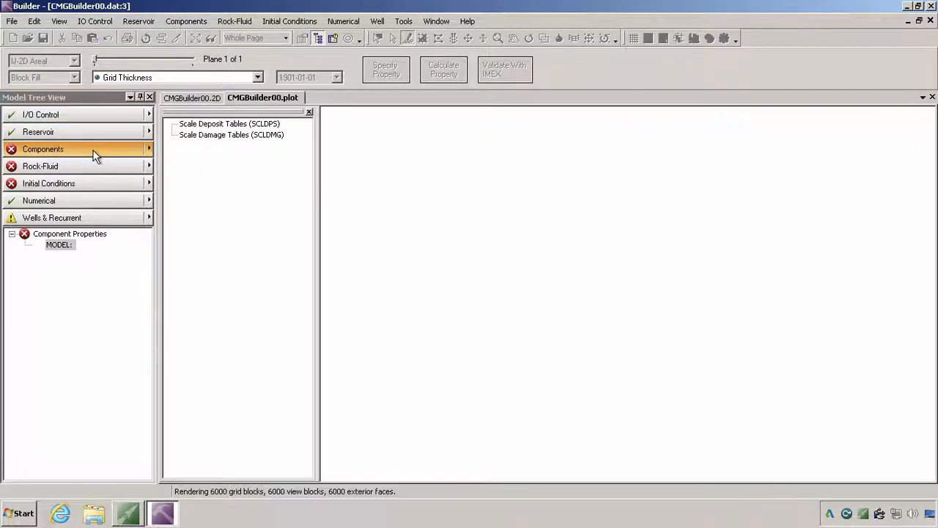
double_click(62, 247)
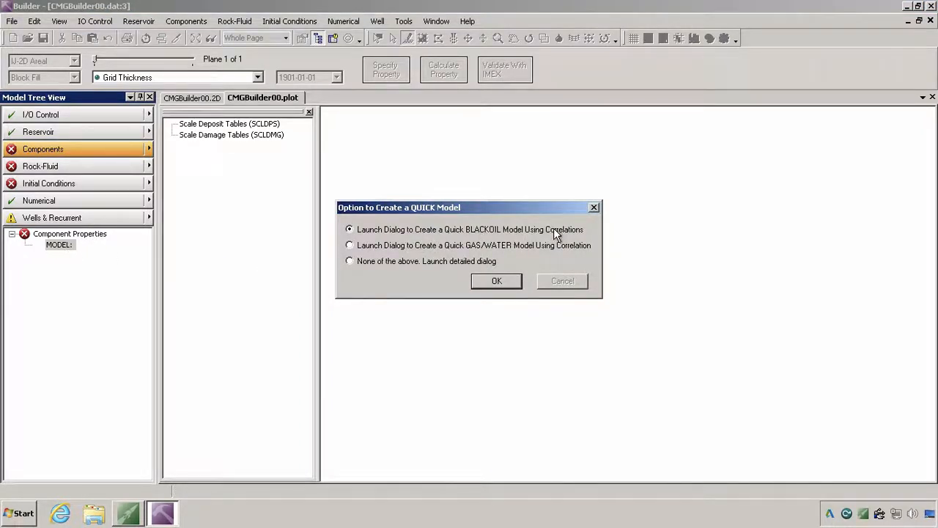
click(496, 283)
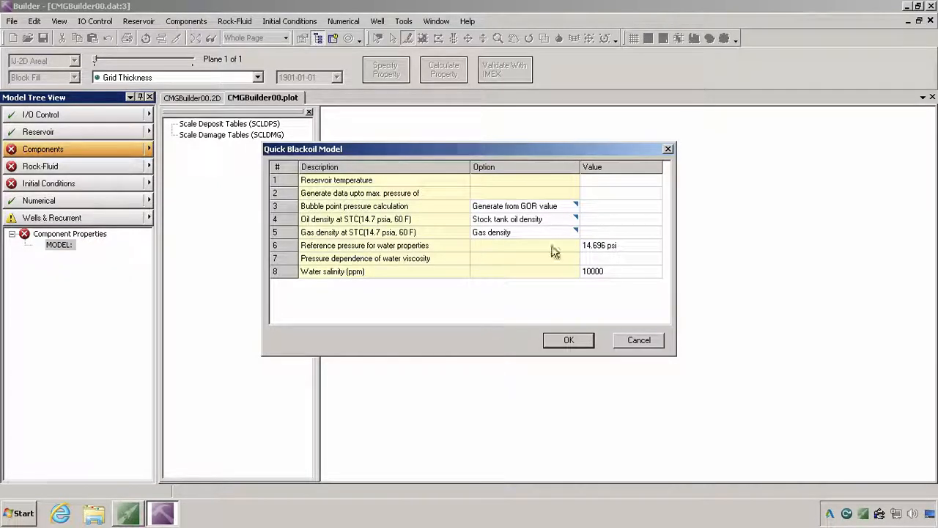
click(615, 183)
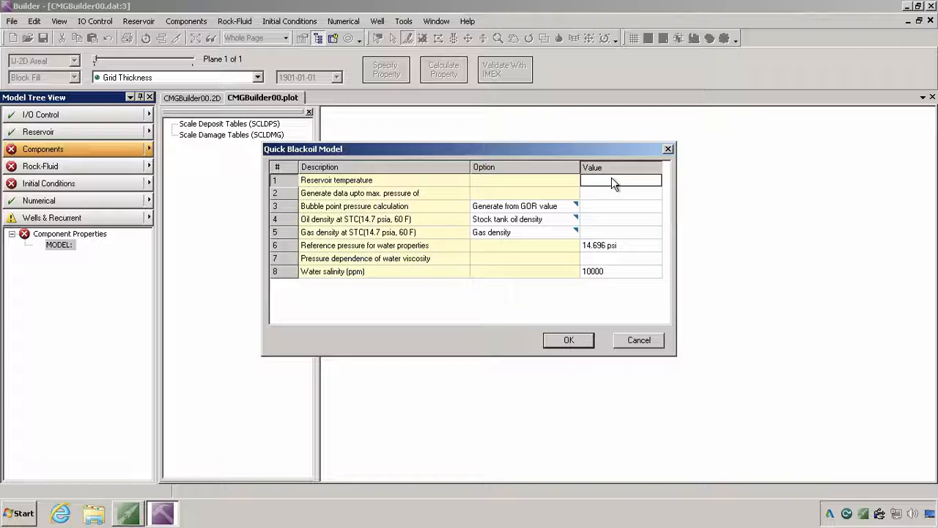
text(100)
key(Return)
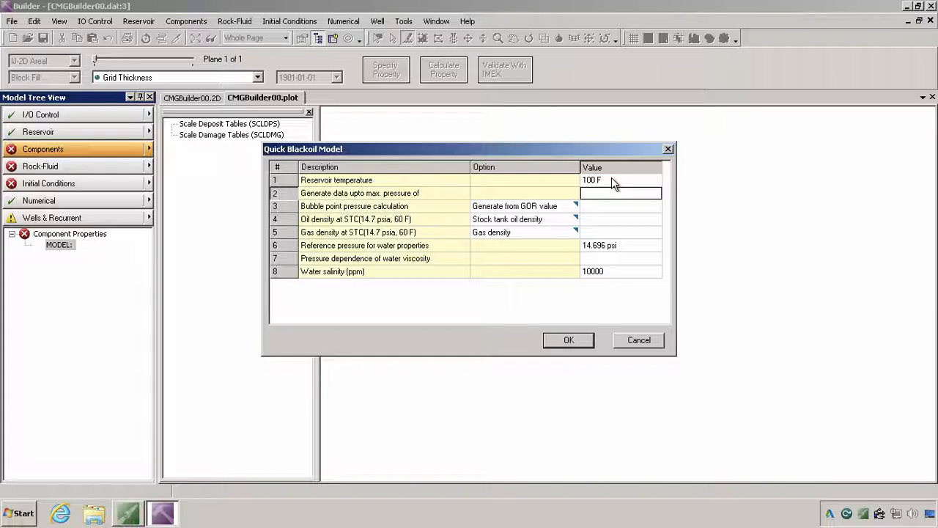
text(5300)
key(Return)
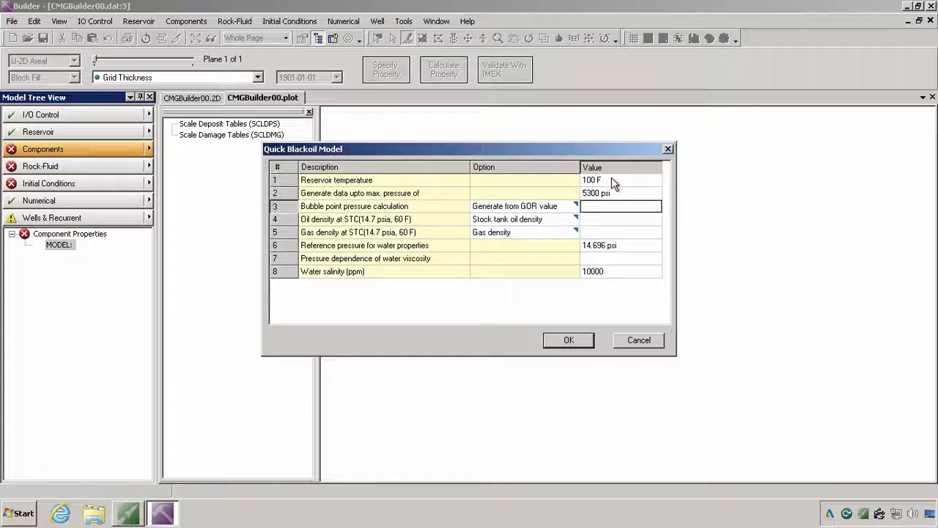
Switch the bubble point pressure calculation to Value provided and set it to 502.505 psi.
click(554, 211)
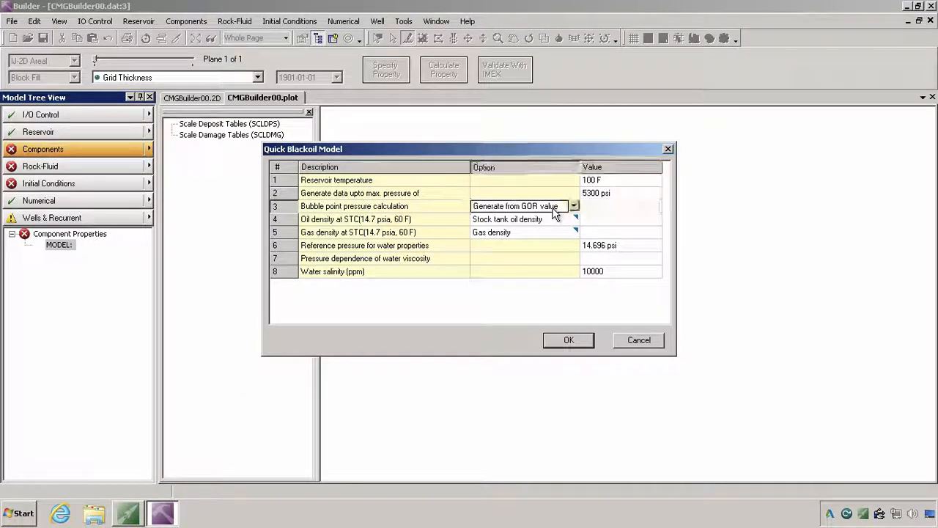
click(553, 210)
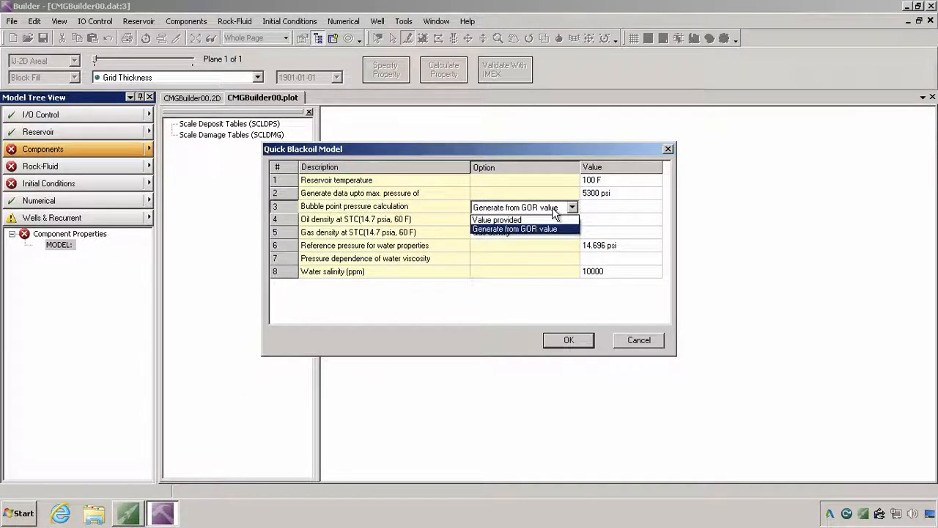
click(522, 222)
click(601, 208)
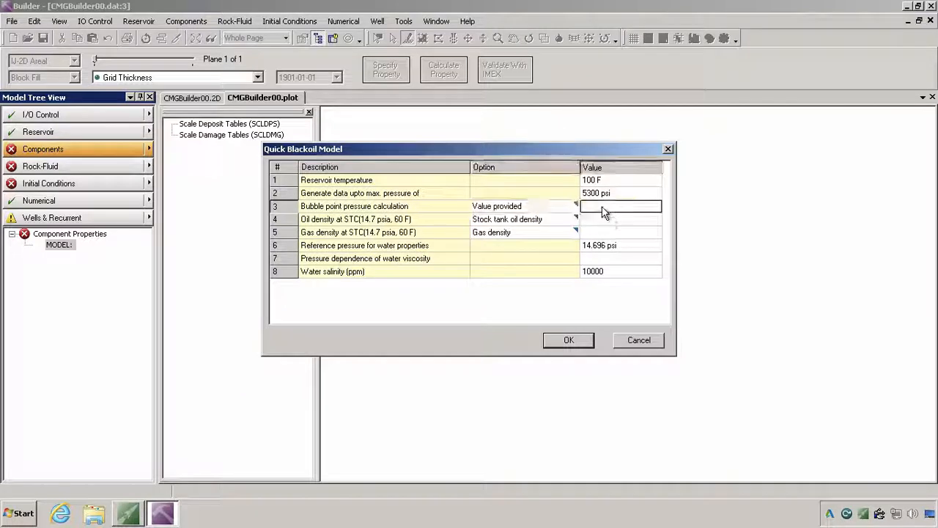
text(502.505)
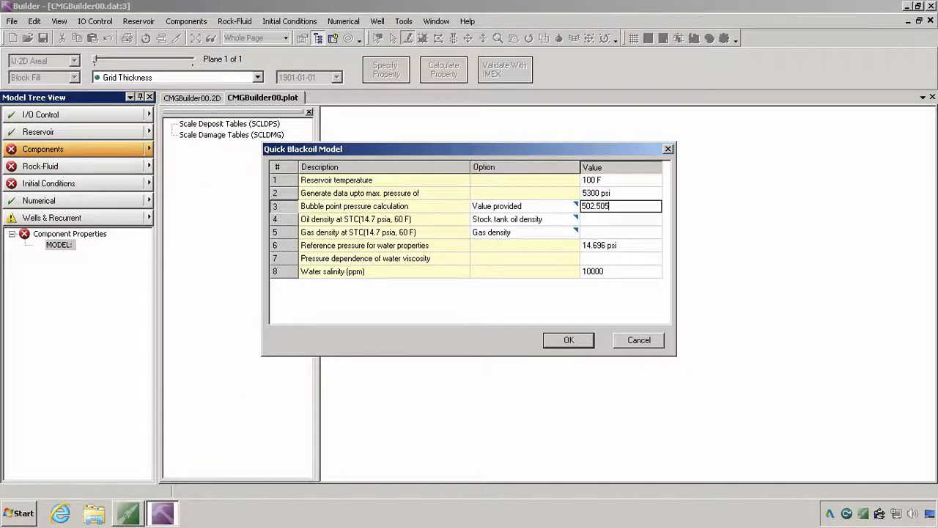
Set the stock tank oil density at STC to 53 lb/ft3.
click(570, 220)
click(607, 227)
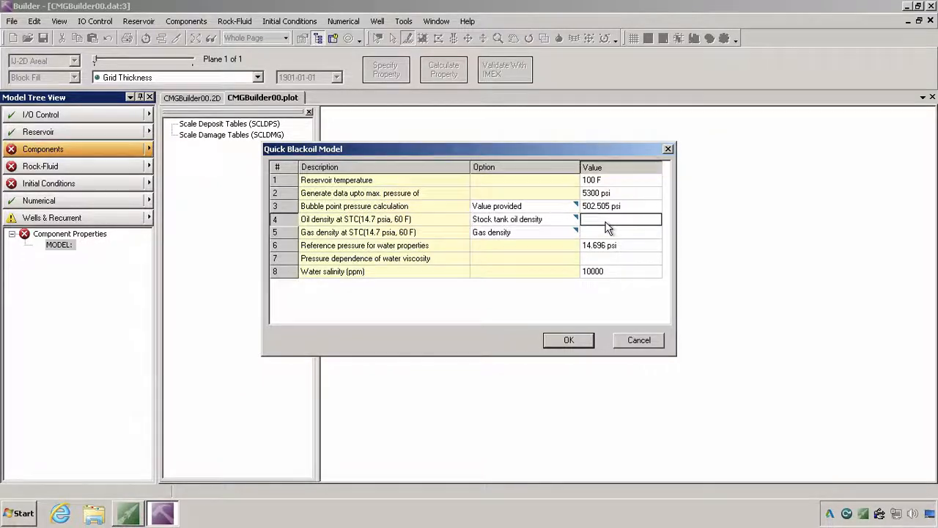
text(53)
key(Return)
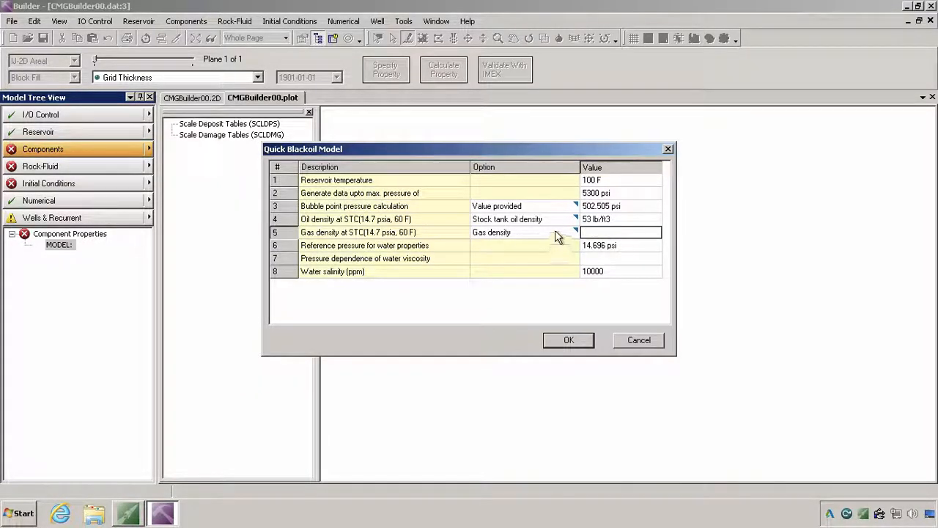
Switch the gas density at STC option to Gas gravity (Air=1) and set it to 0.6.
click(571, 233)
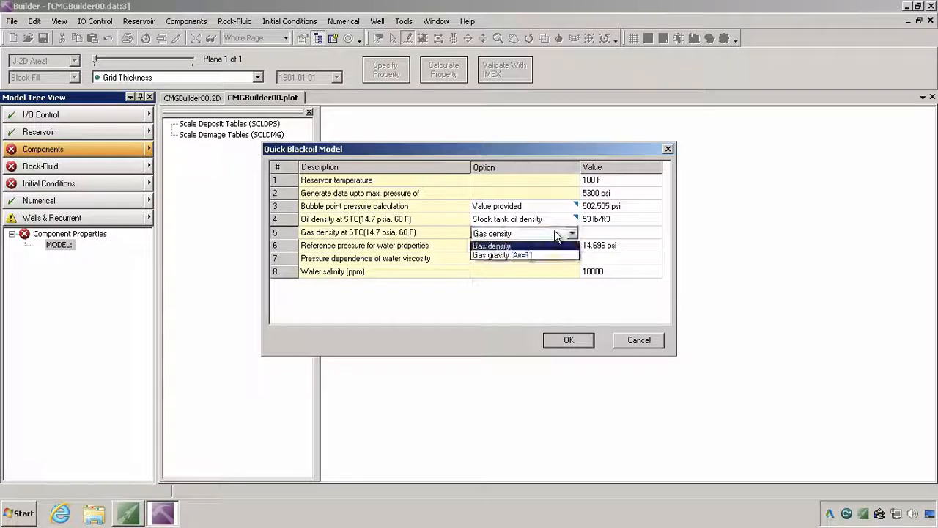
click(519, 257)
click(616, 235)
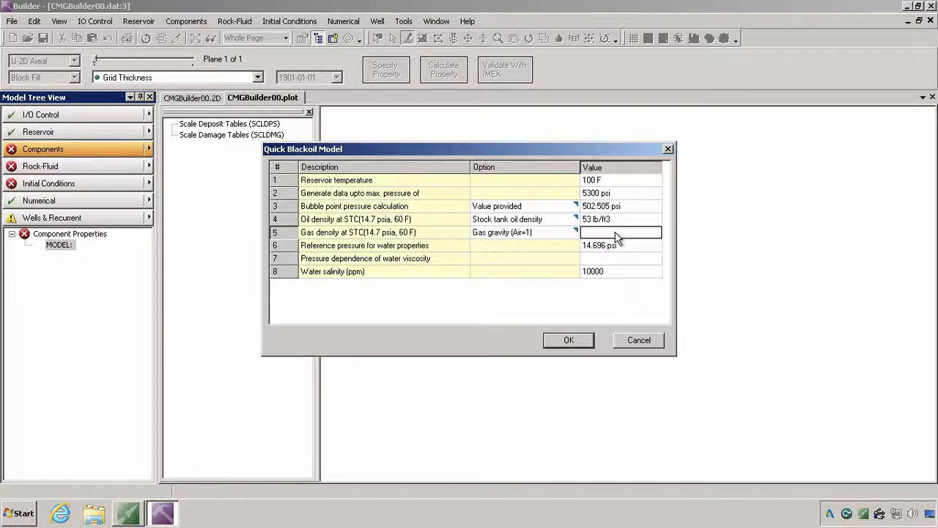
text(0.6)
key(Return)
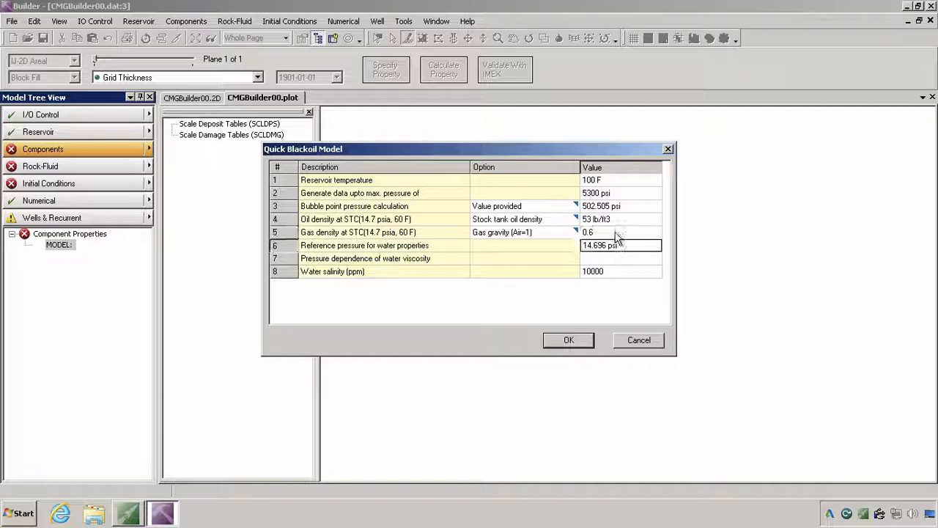
Switch the gas entry to Gas density to view the equivalent value, and return it to Gas gravity (Air=1).
click(576, 233)
click(576, 233)
click(510, 246)
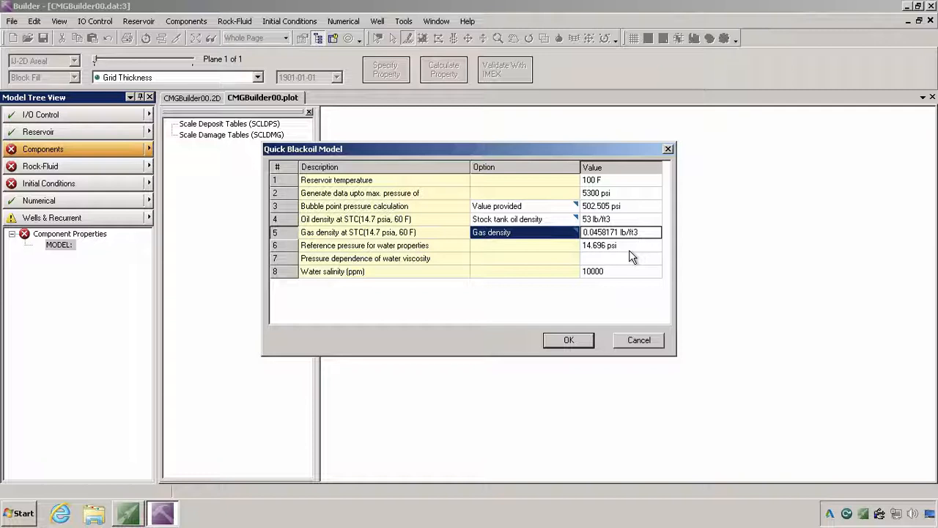
click(537, 234)
click(540, 237)
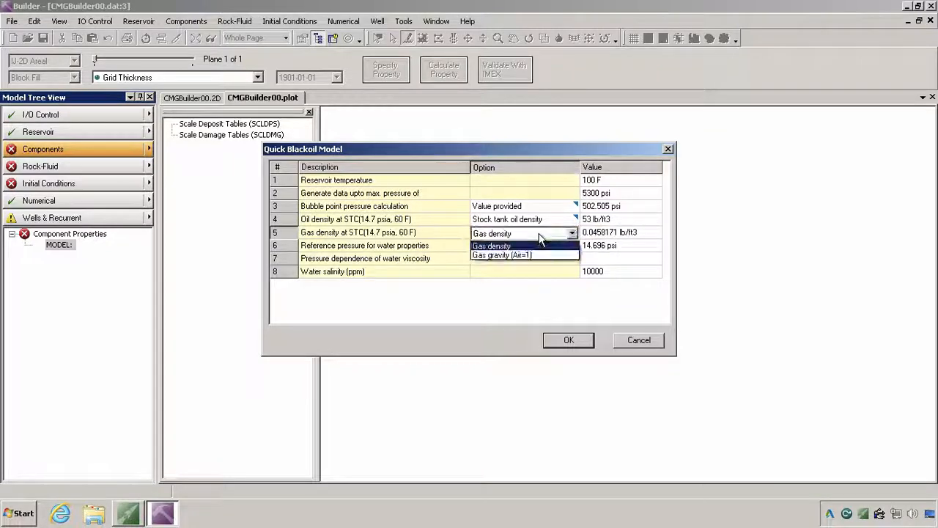
click(521, 255)
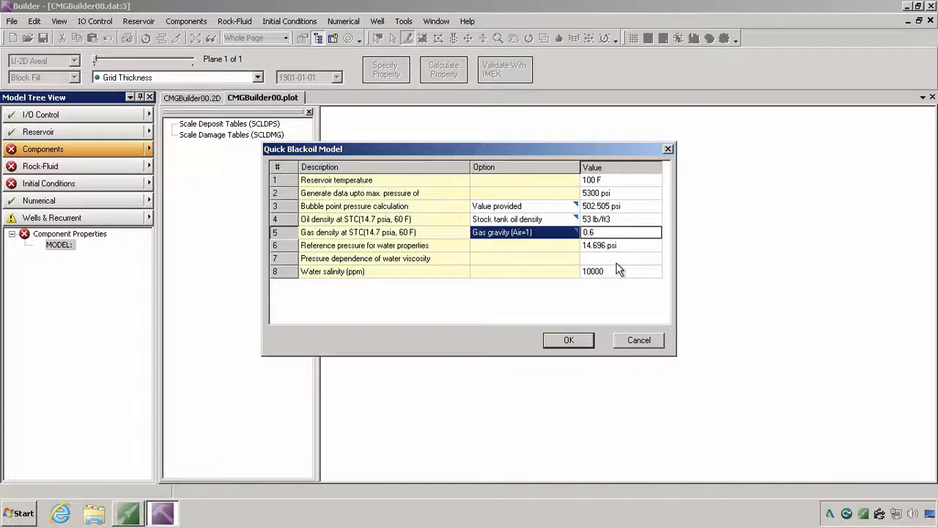
Set the pressure dependence of water viscosity to 0 cp/psi and generate the quick blackoil model.
click(601, 247)
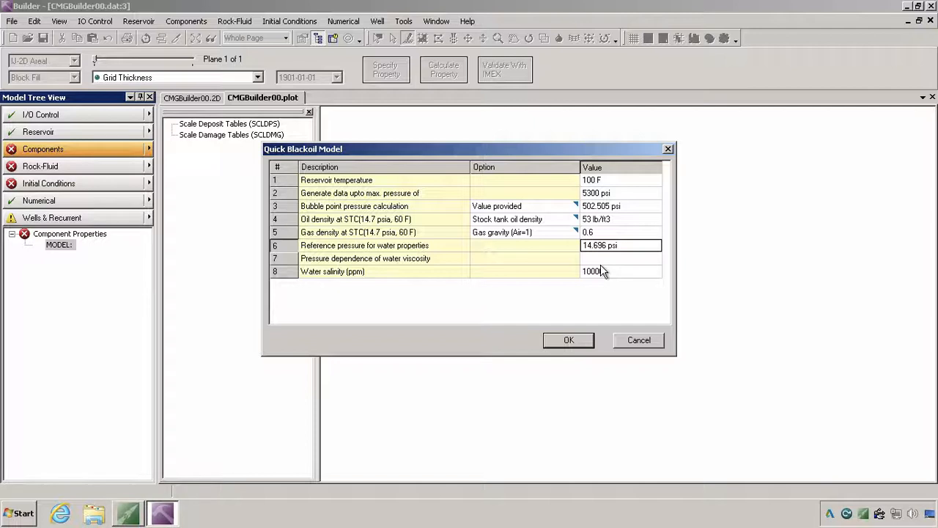
click(596, 261)
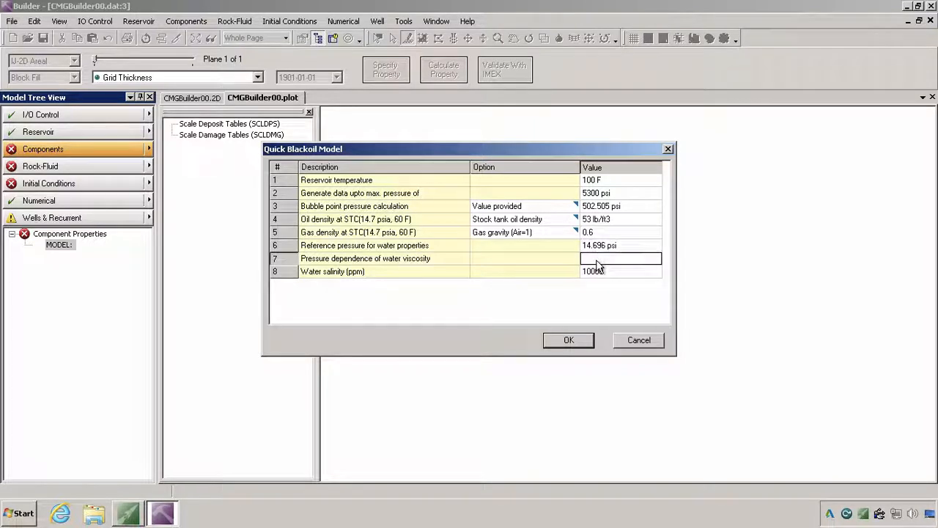
text(0)
click(597, 268)
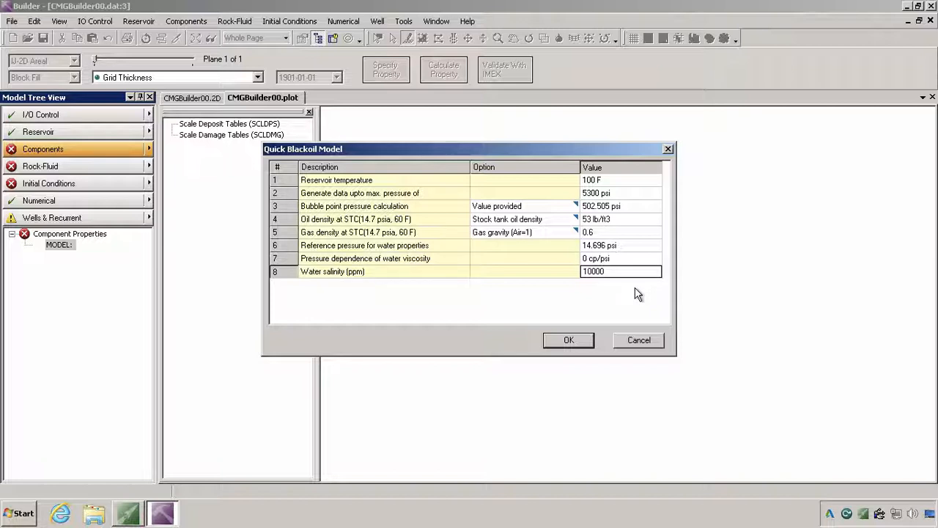
click(569, 342)
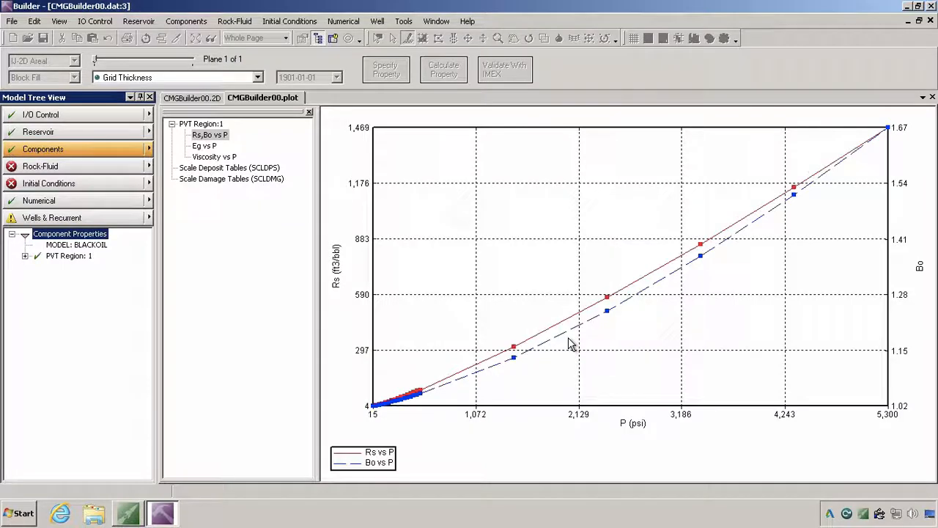
Open the general properties of PVT Region 1 and switch its gas density/gravity option to Gas gravity (Air=1).
double_click(78, 260)
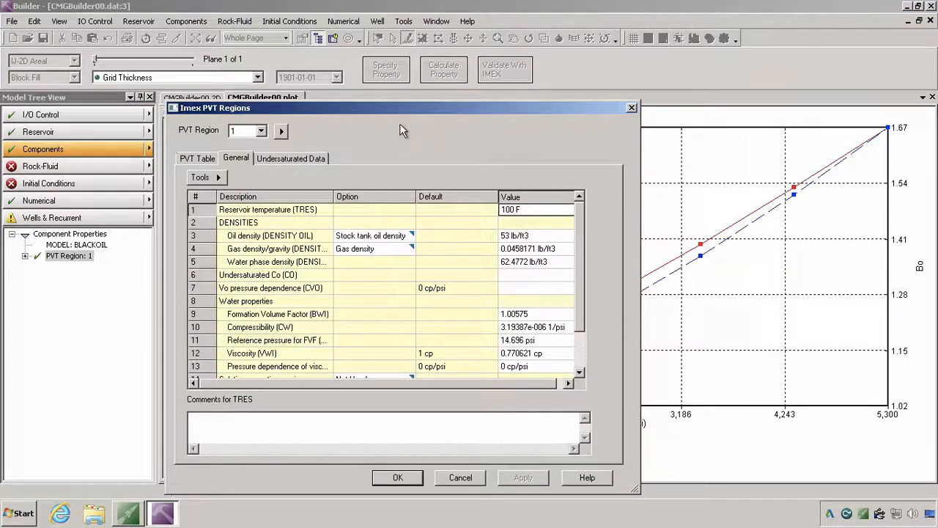
drag(388, 113, 392, 74)
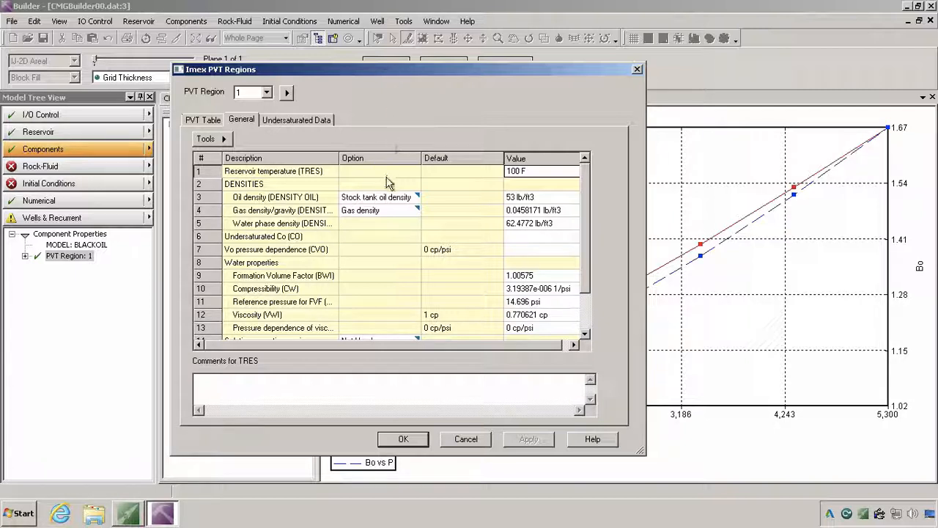
click(527, 198)
click(527, 212)
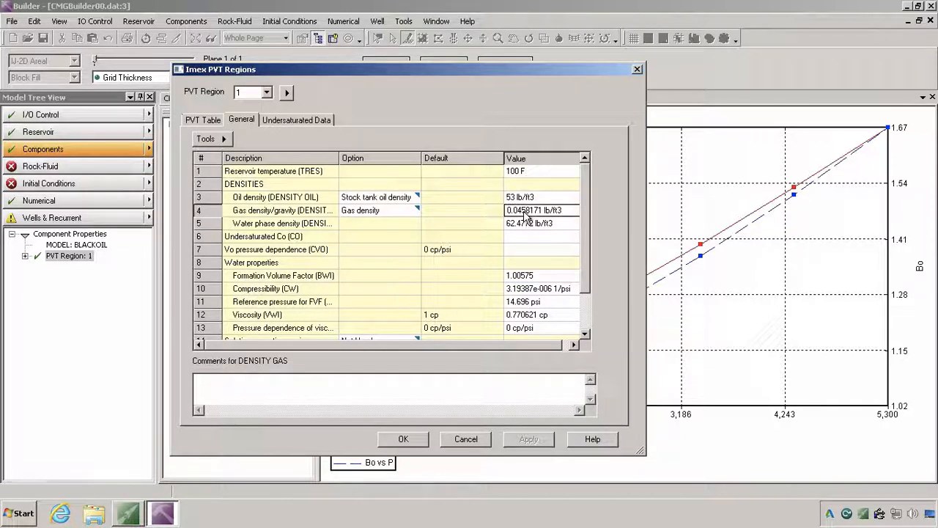
click(385, 210)
click(385, 211)
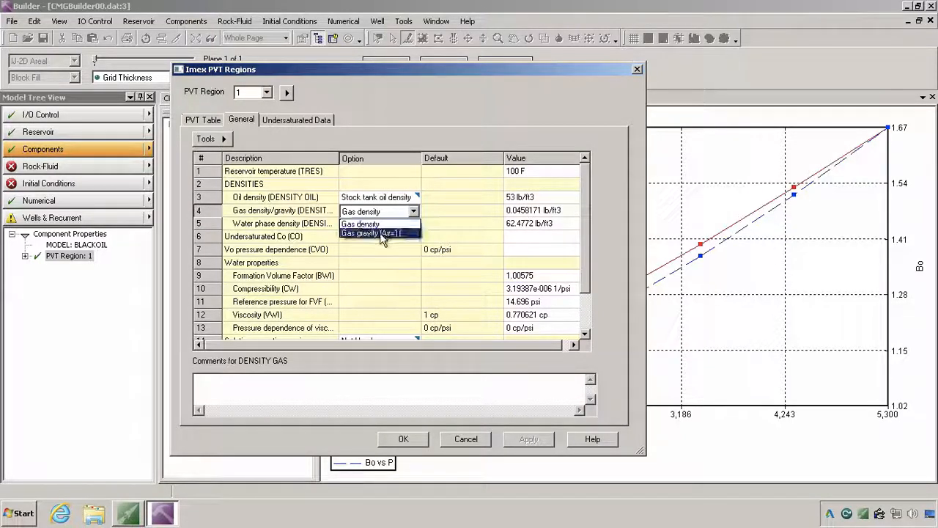
click(374, 231)
click(525, 212)
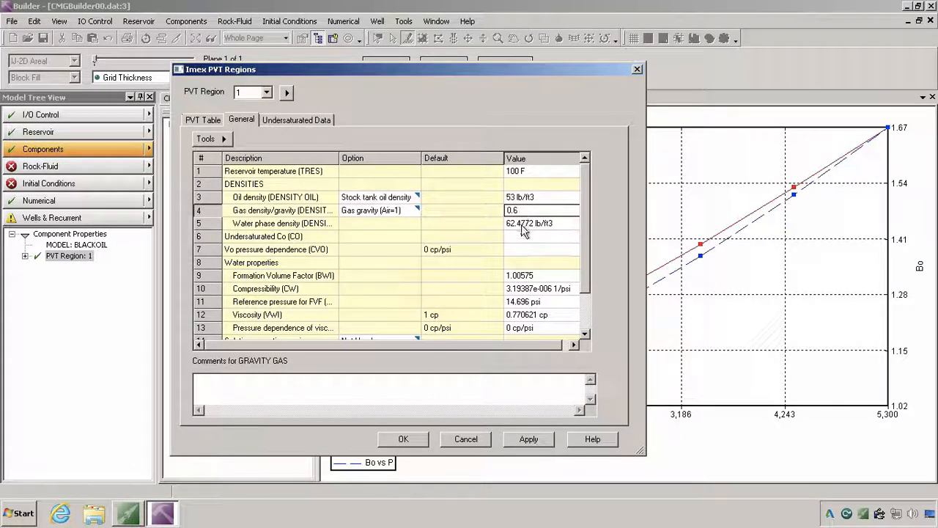
Set the water phase density of PVT Region 1 to 62.4 lb/ft3.
click(525, 230)
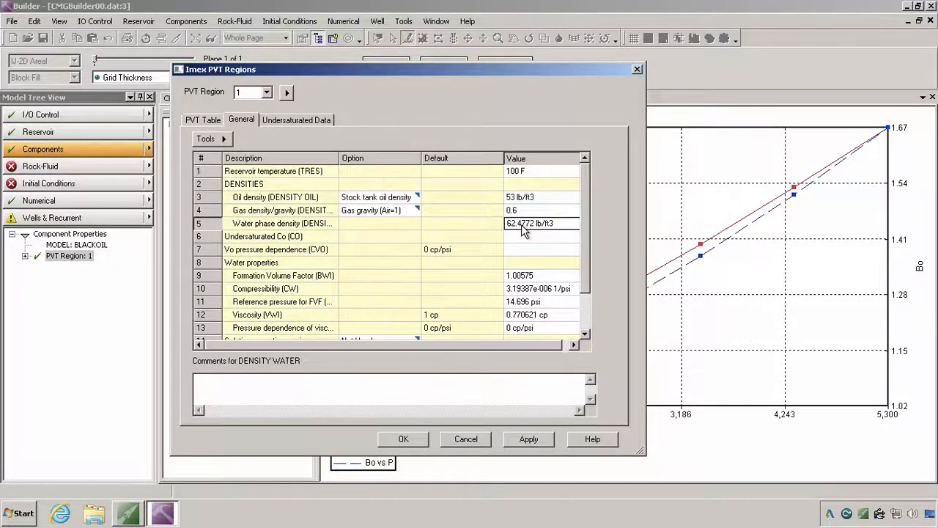
text(62.4)
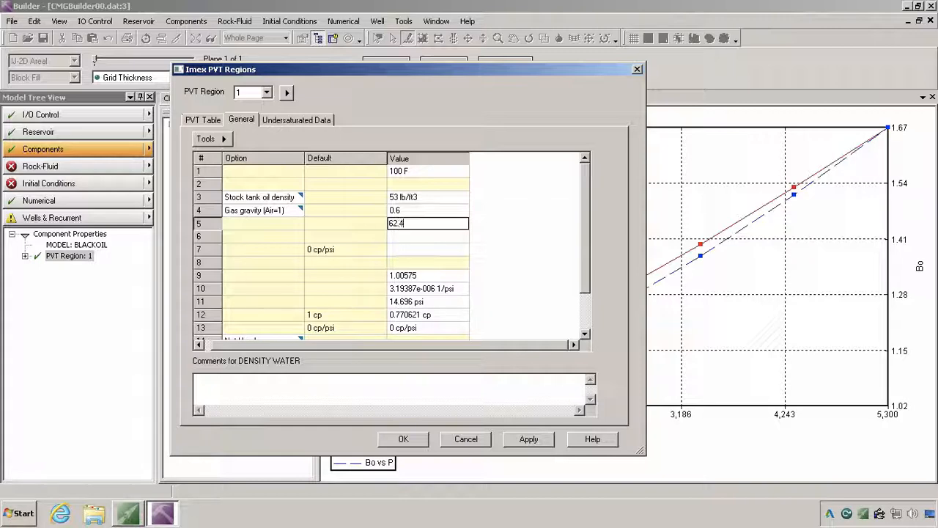
key(Return)
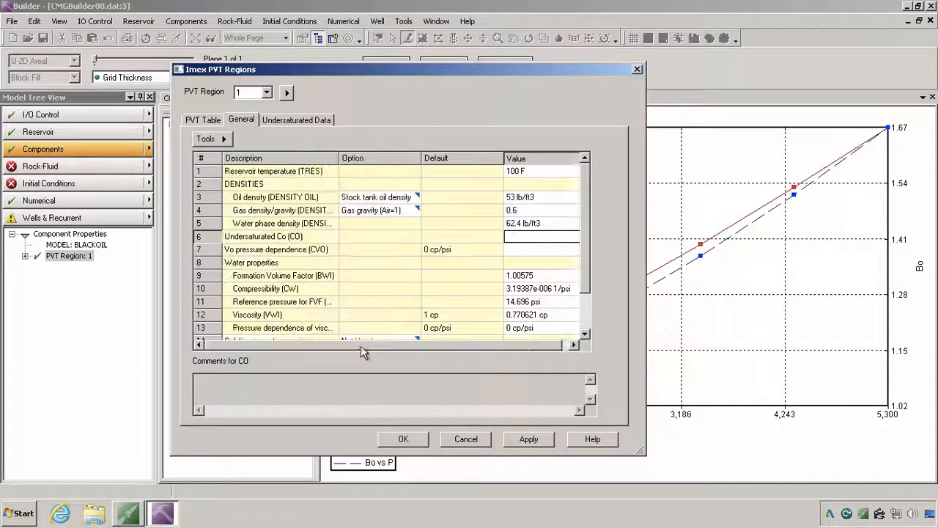
Set the undersaturated oil compressibility (CO) to 3e-6 1/psi and the oil viscosity pressure dependence (CVO) to 0.0001 cp/psi.
drag(407, 345, 365, 345)
click(333, 158)
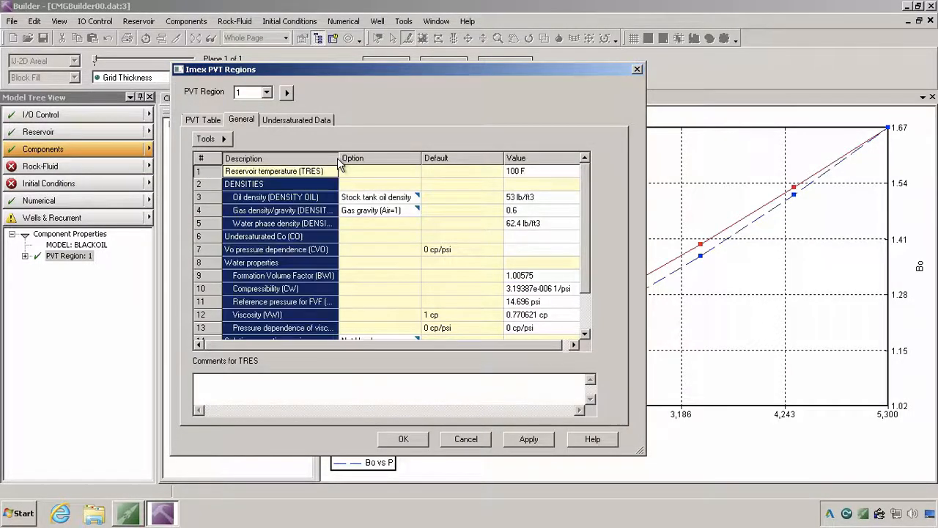
drag(339, 157, 318, 157)
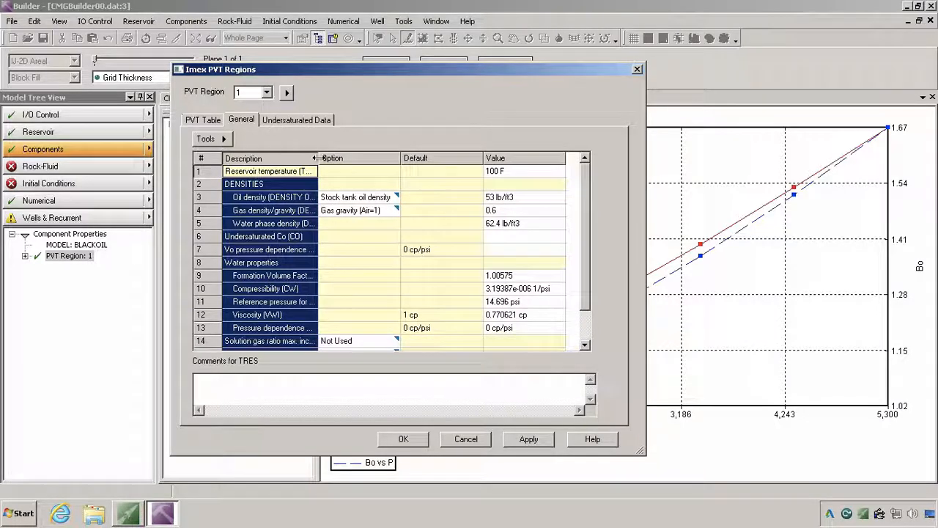
click(516, 242)
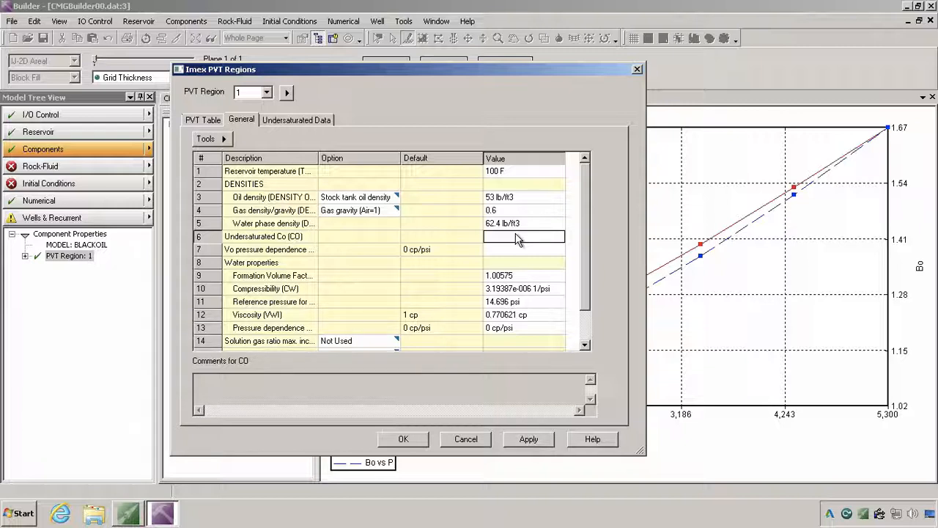
text(3e-6)
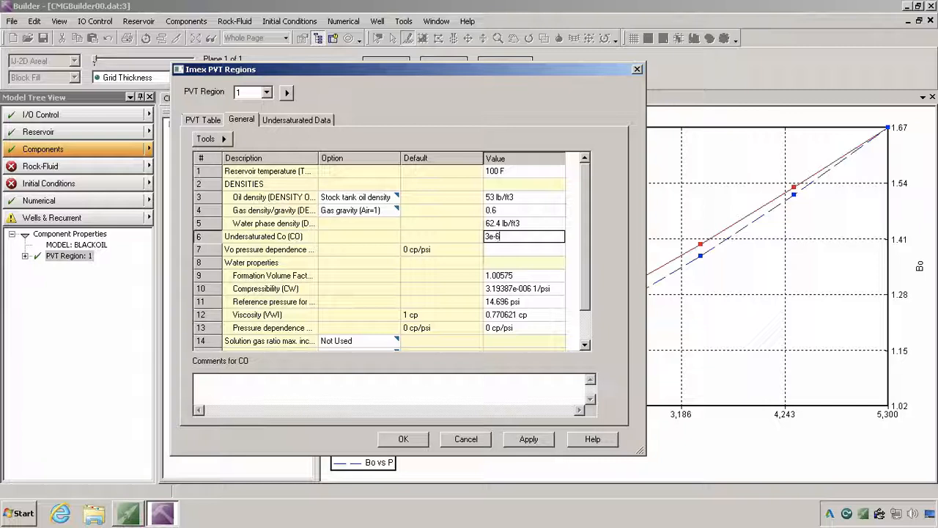
key(Return)
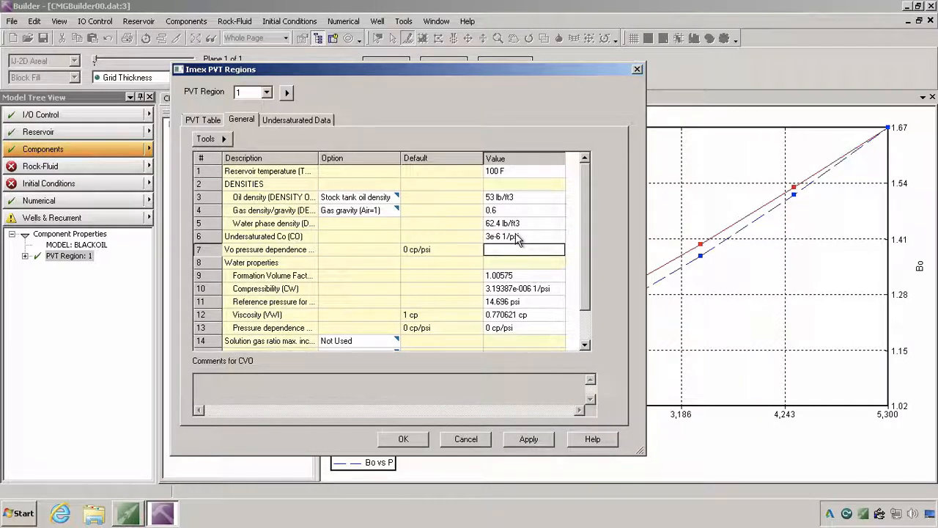
text(0.0)
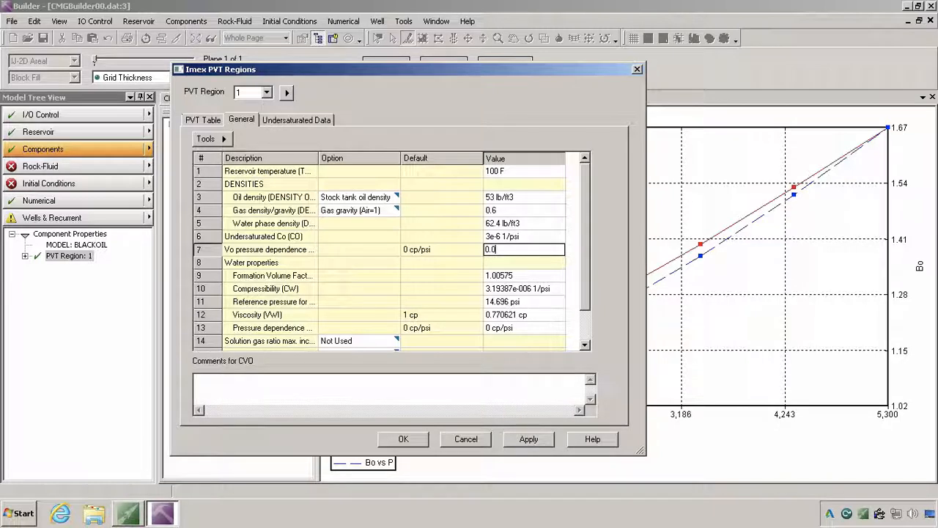
text(001)
key(Return)
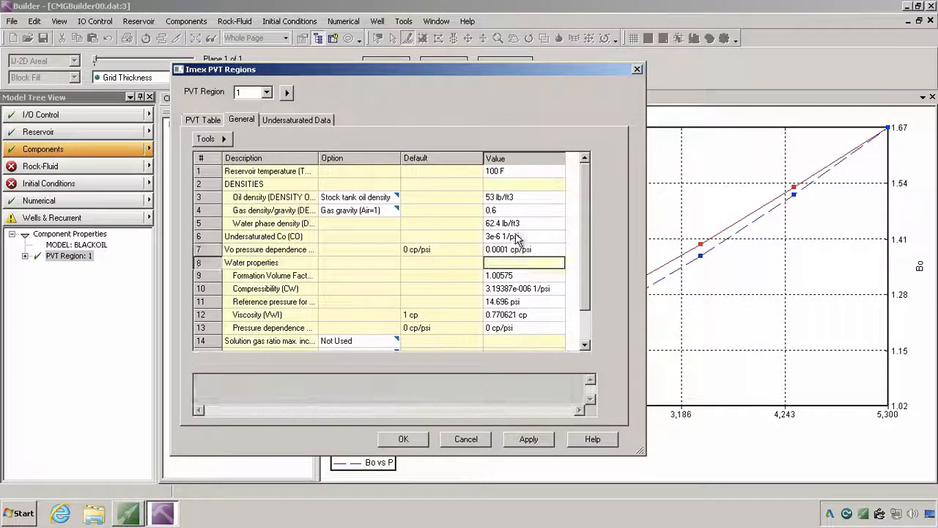
Set the water formation volume factor (BWI) to 1.012298811 and the water compressibility (CW) to 2.87e-6 1/psi.
click(516, 277)
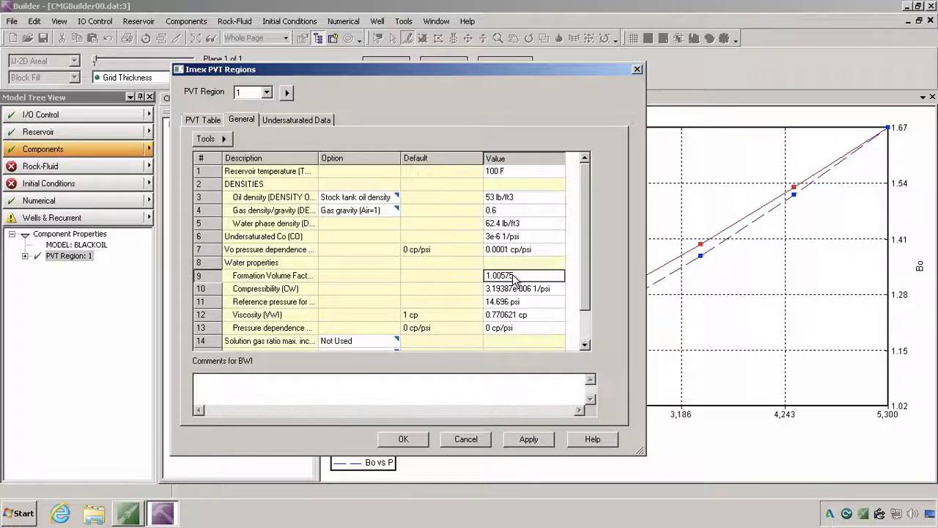
text(1.0122)
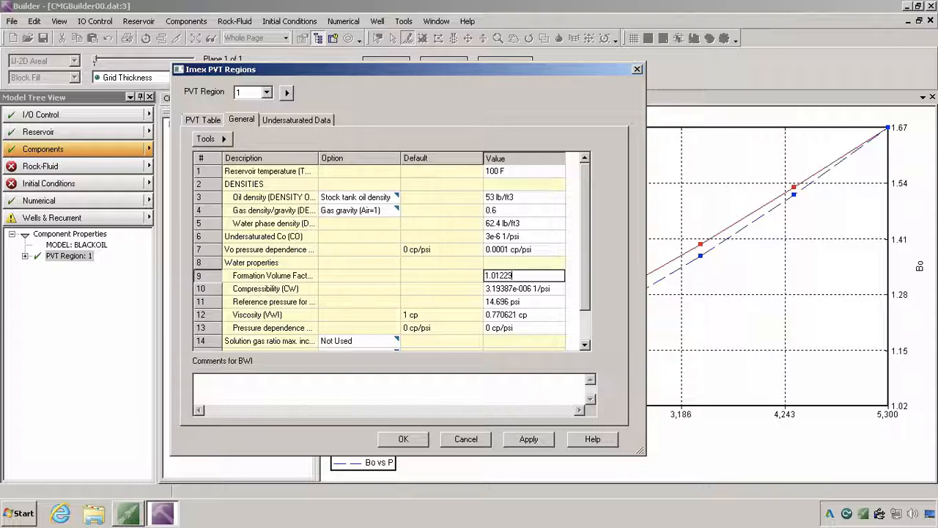
text(8811)
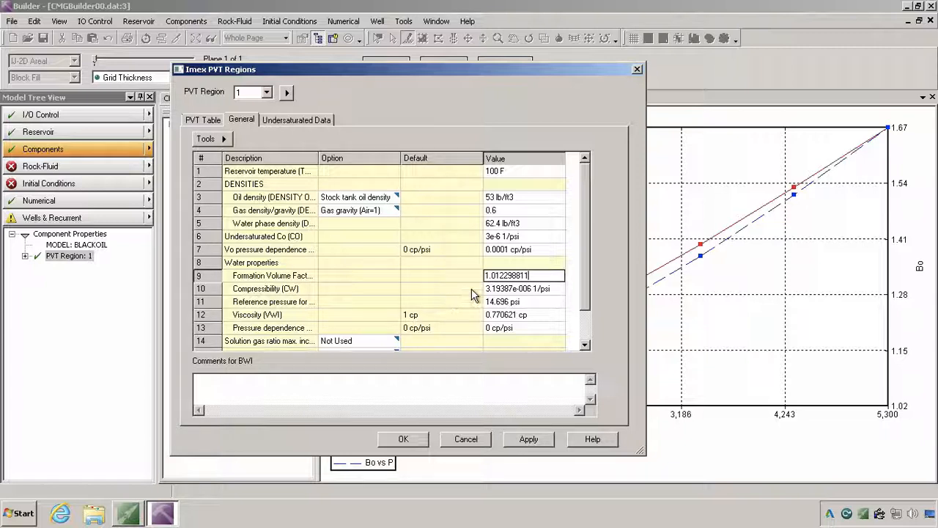
click(501, 288)
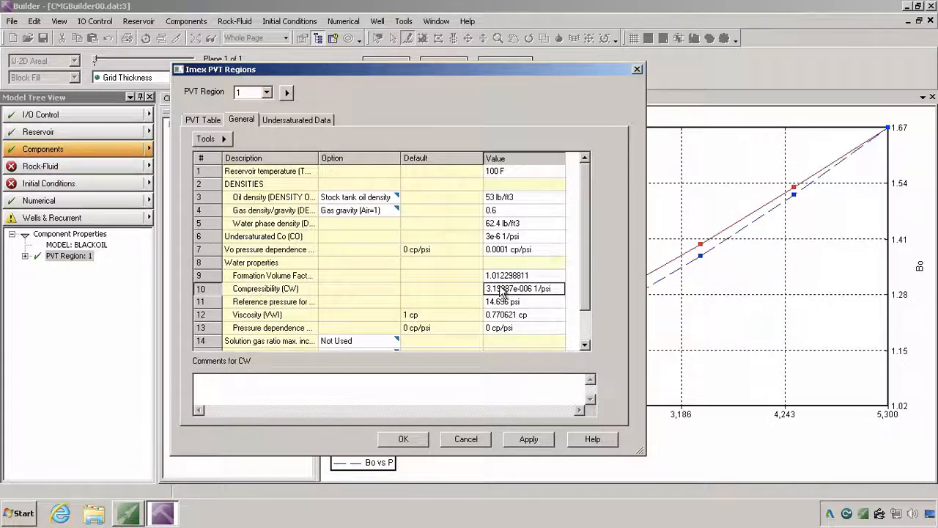
text(2.87e-6)
key(Return)
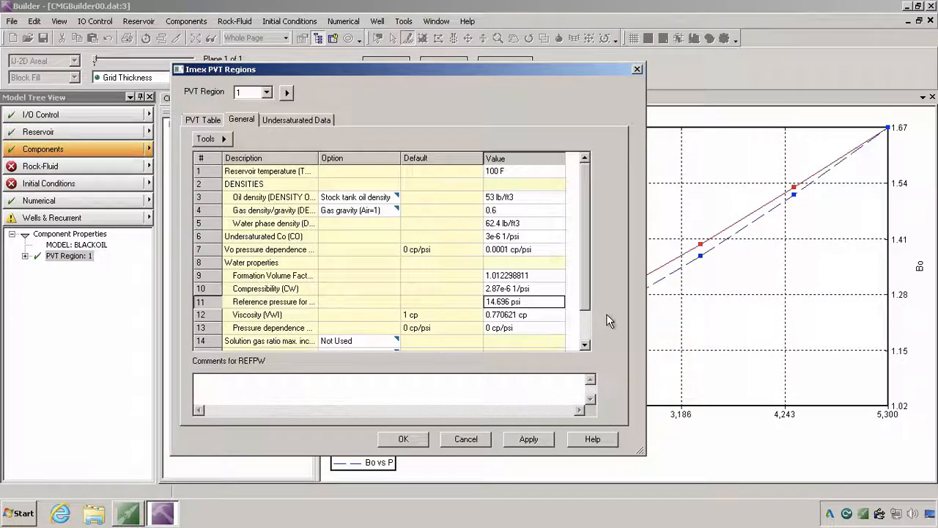
Set the water reference pressure to 4500 psi and the water viscosity (VWI) to 0.383 cp, and apply the PVT region changes.
text(4500)
key(Return)
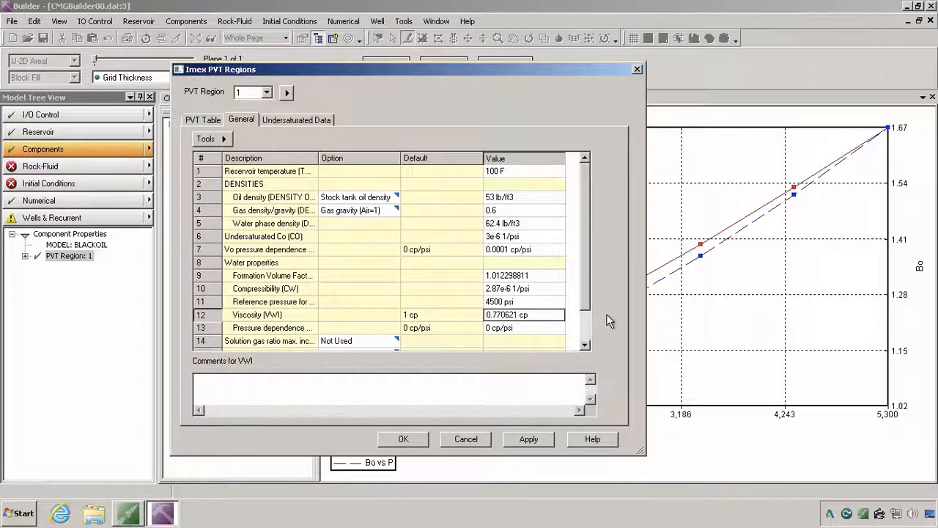
text(0.383)
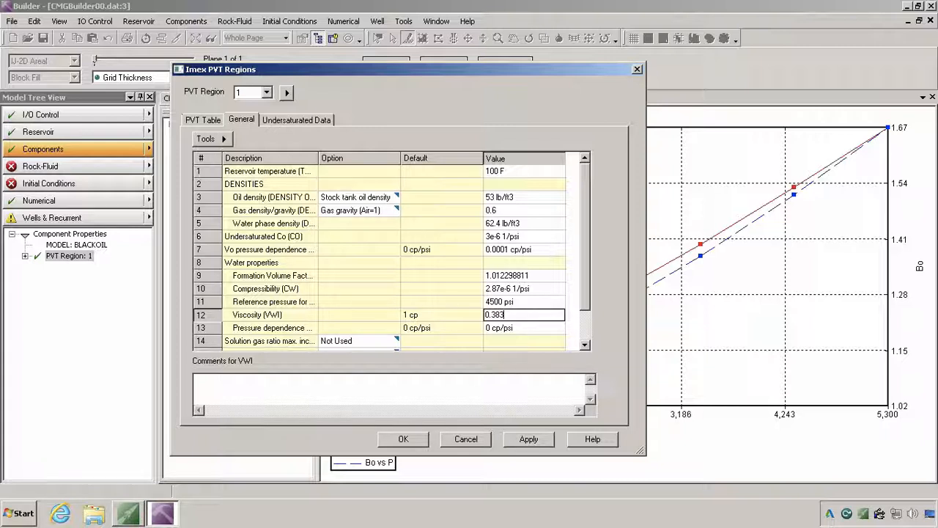
click(534, 325)
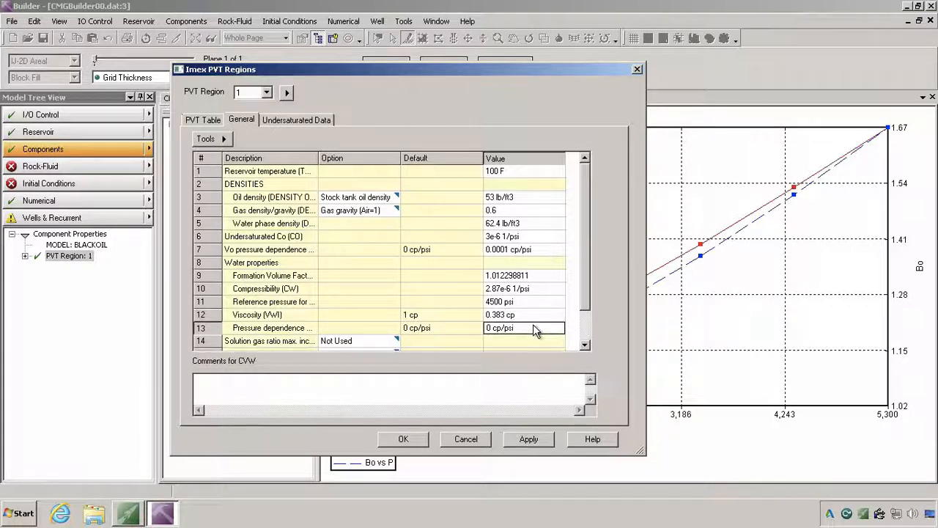
scroll(580, 327, down, 1)
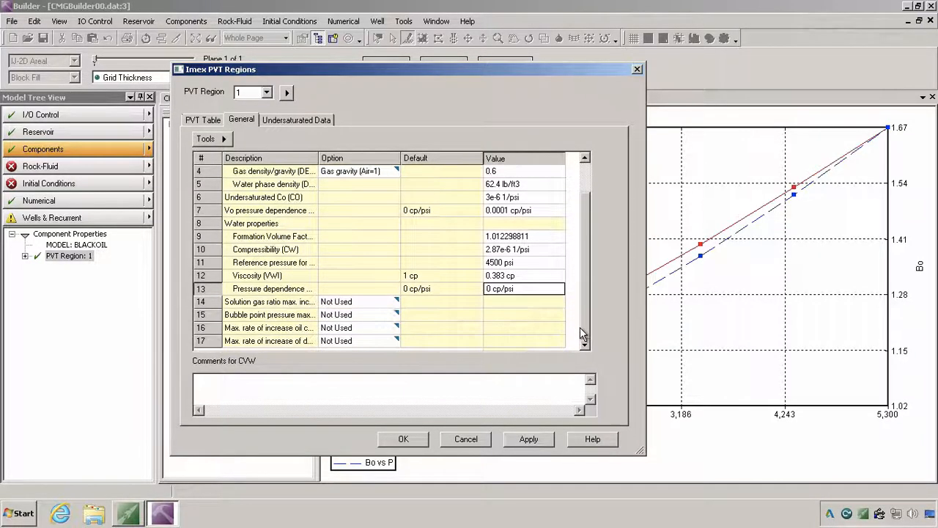
click(528, 439)
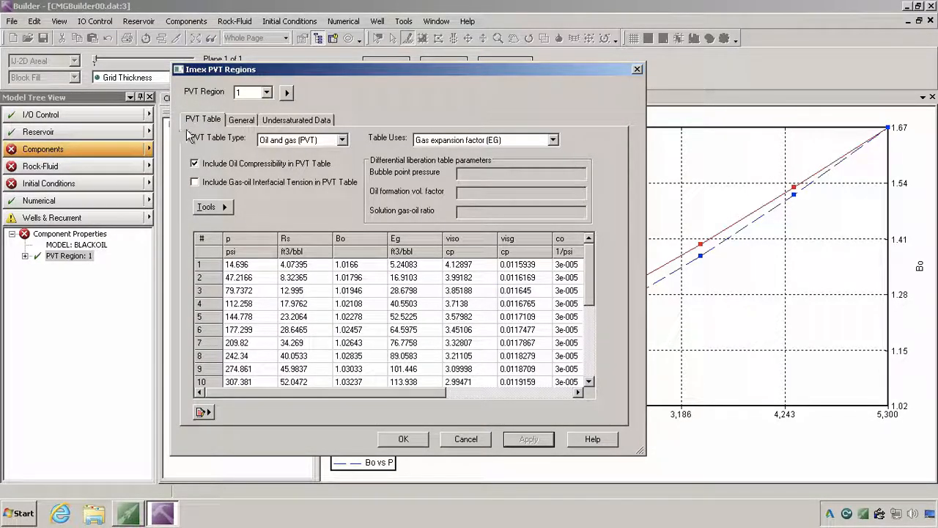
Exclude oil compressibility from the PVT table of PVT Region 1, then apply and close the PVT region settings.
click(243, 122)
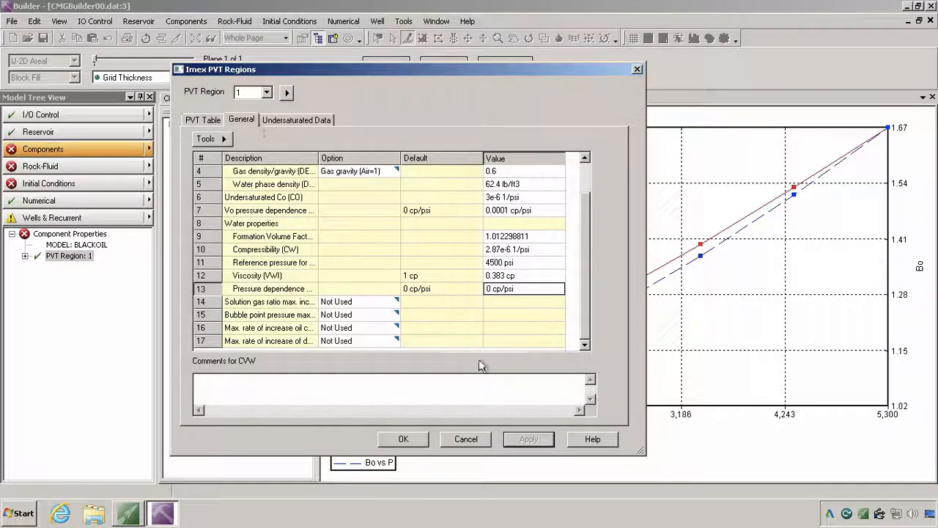
click(200, 122)
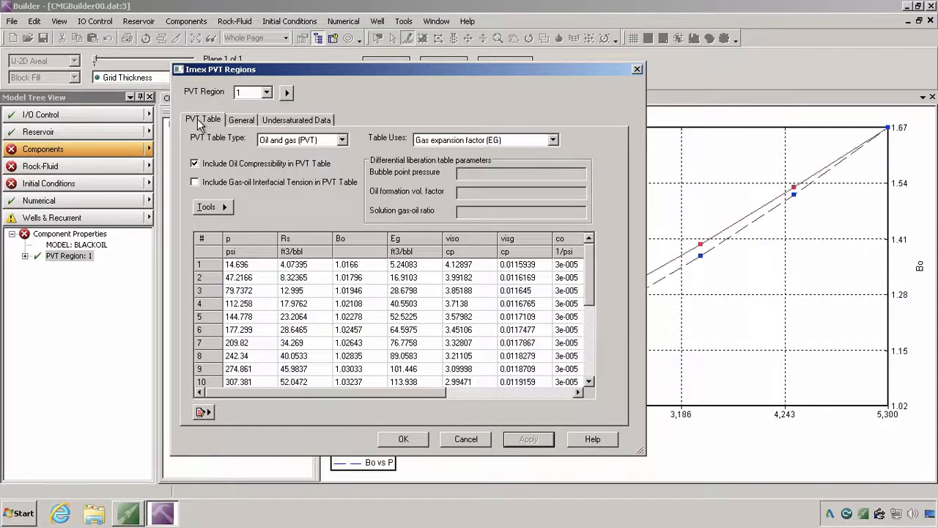
click(195, 164)
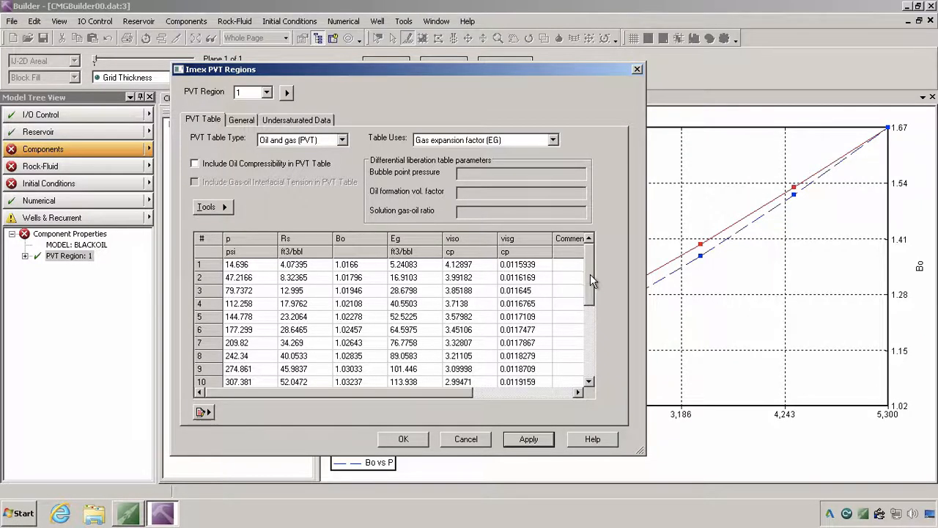
drag(590, 274, 572, 360)
click(526, 442)
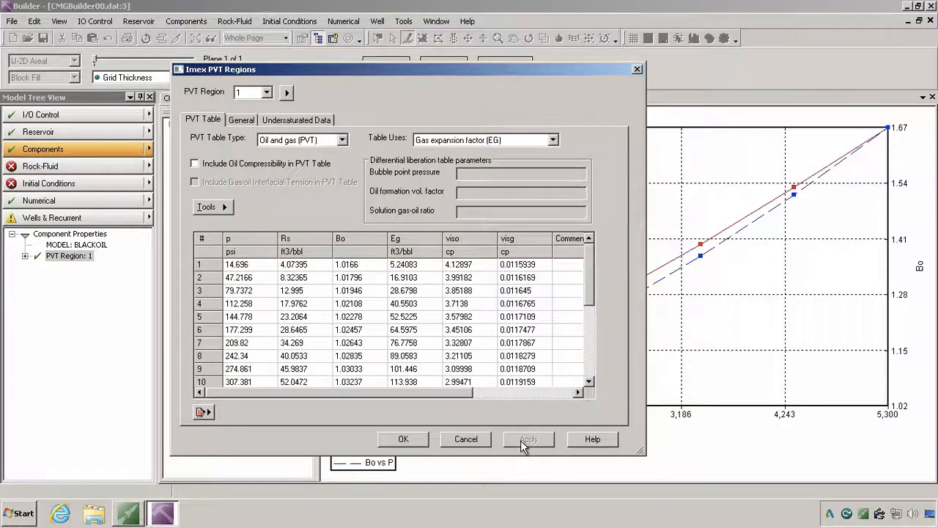
click(405, 439)
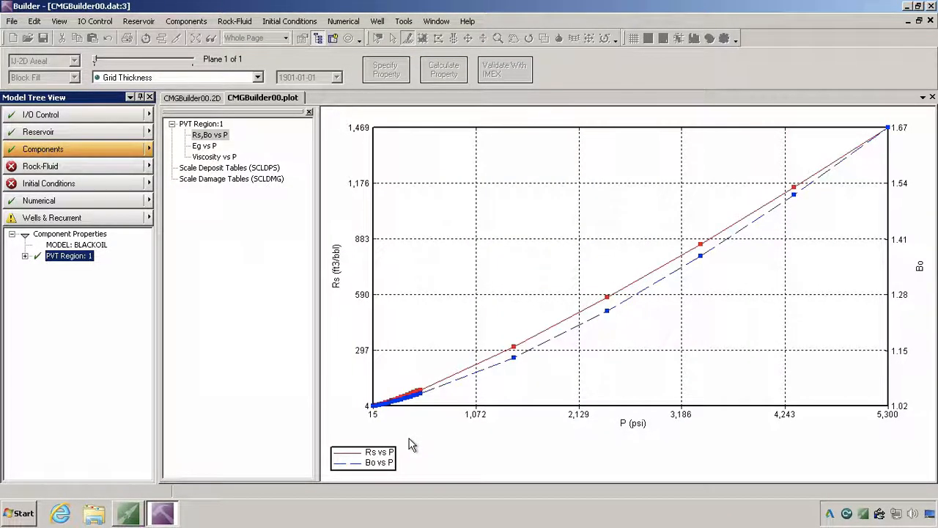
Create a new rock type under the rock-fluid types of the Rock-Fluid section.
click(40, 166)
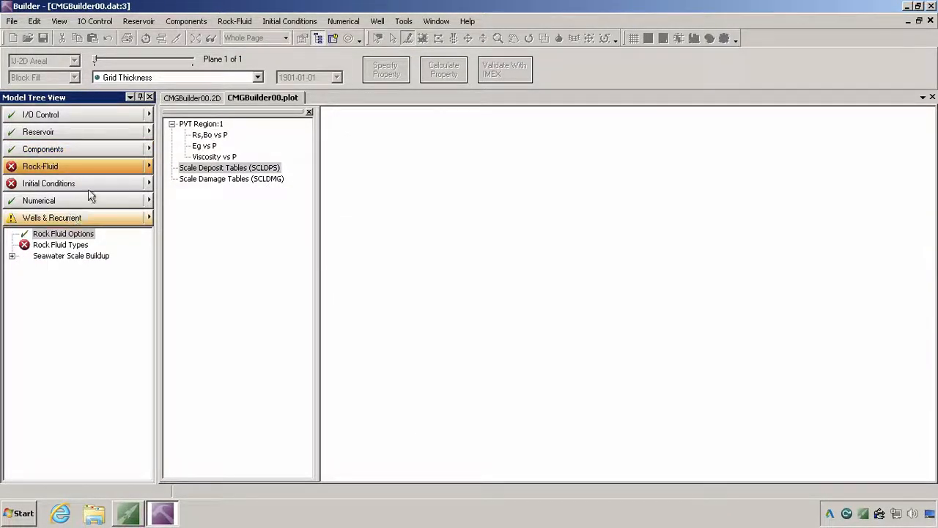
double_click(66, 248)
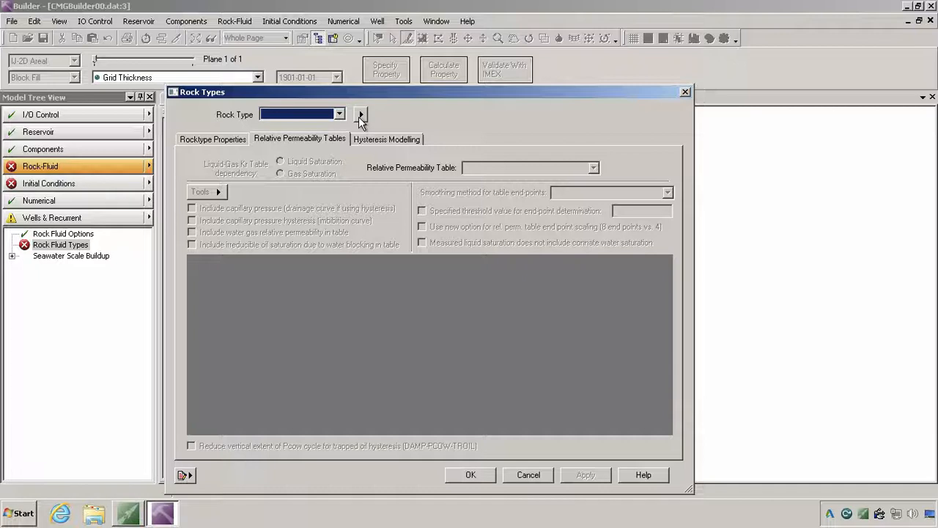
click(361, 115)
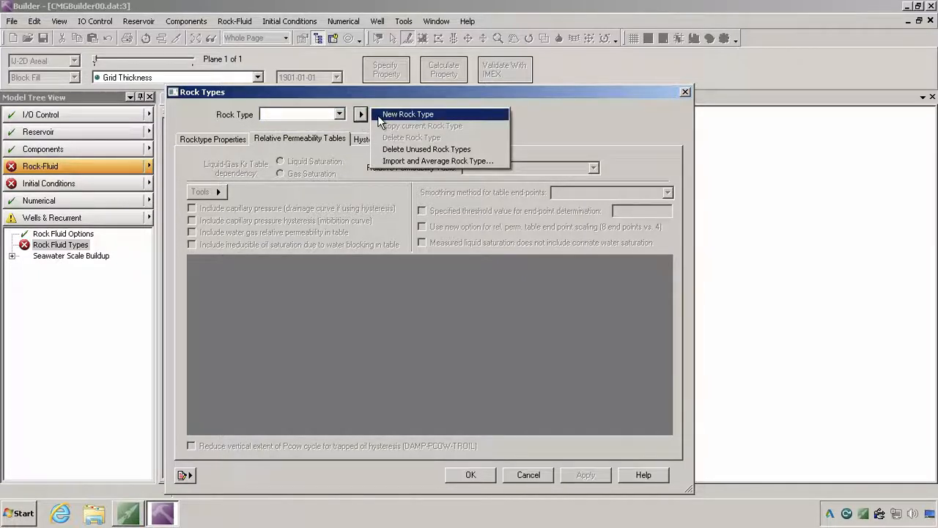
click(379, 115)
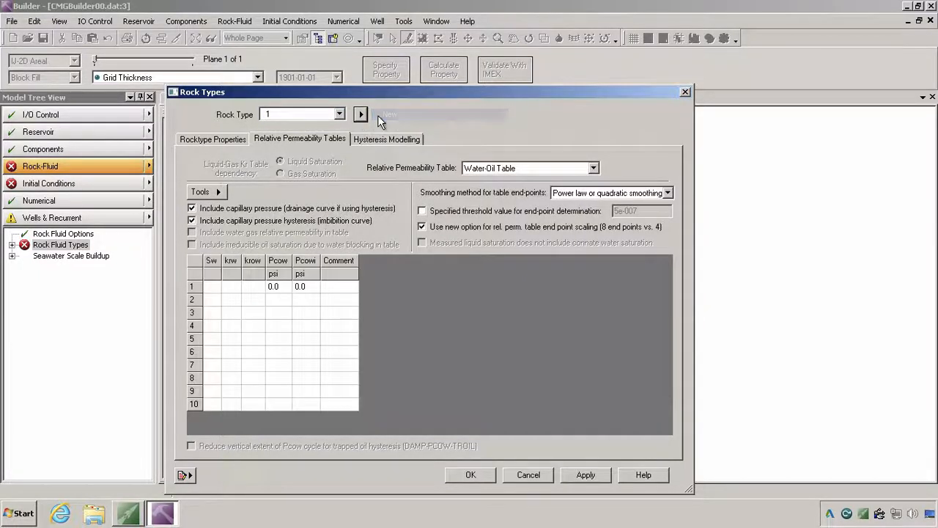
Start generating the relative permeability tables from correlations, with connate water (SWCON) and critical water (SWCRIT) saturations of 0.2.
click(219, 192)
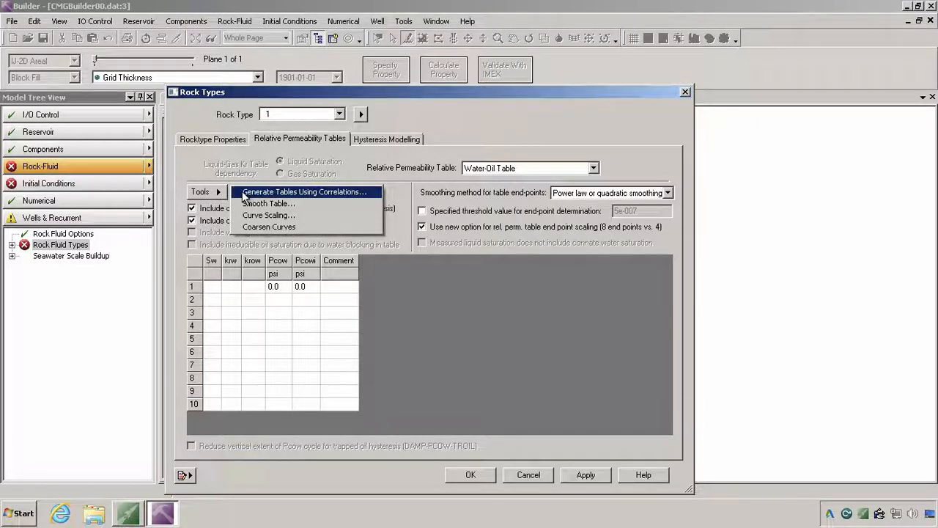
click(244, 194)
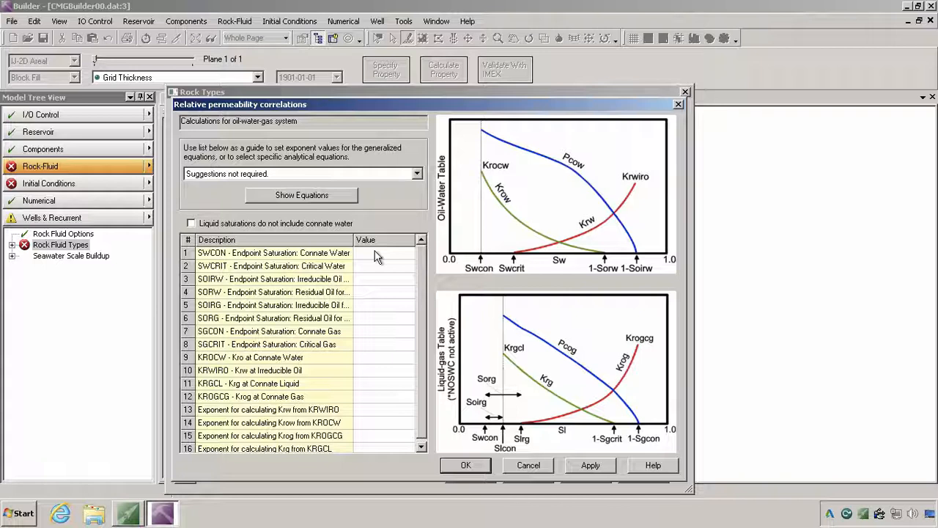
click(375, 256)
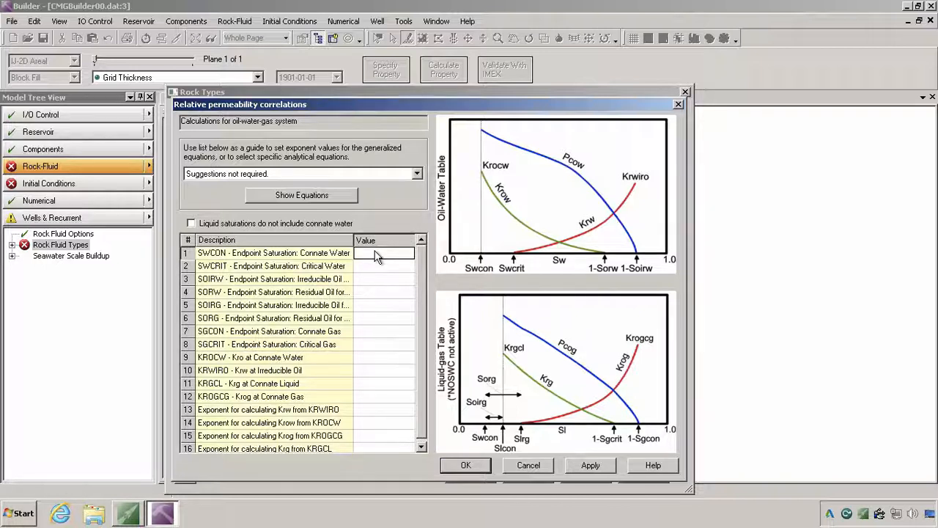
text(0.2)
key(Return)
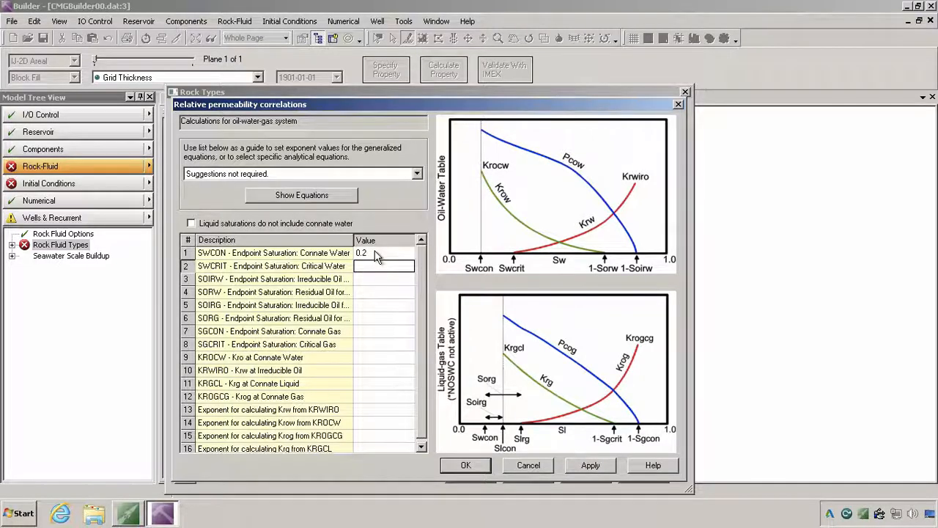
text(0.2)
key(Return)
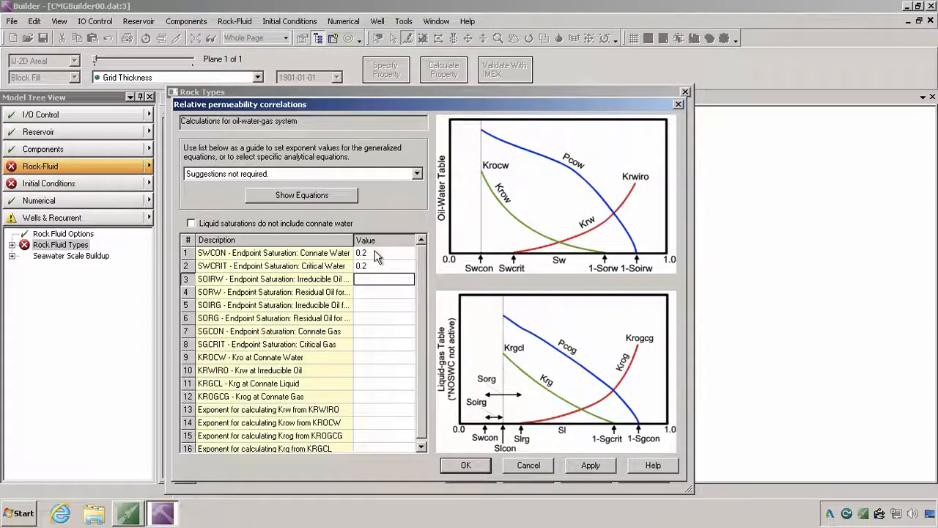
Set the irreducible and residual oil endpoint saturations SOIRW, SORW, SOIRG and SORG to 0.4.
text(0.4)
key(Return)
text(0)
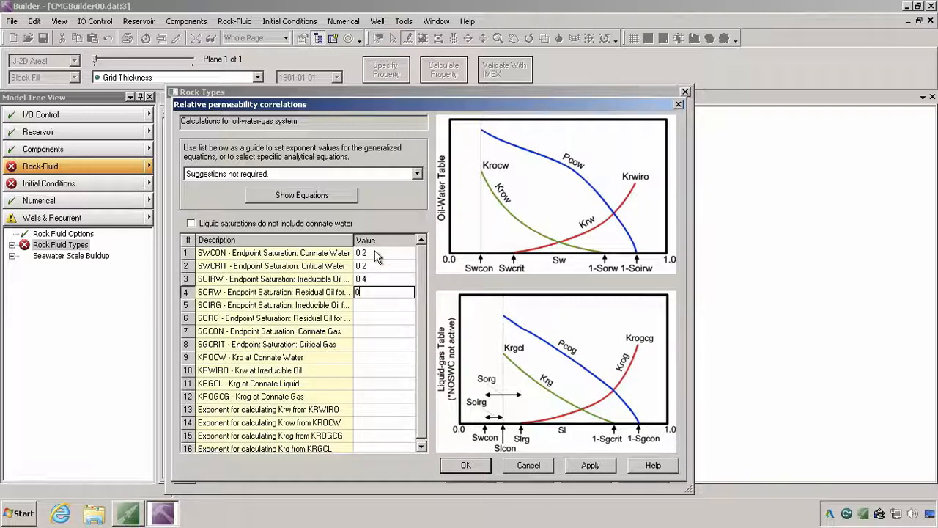
text(.4)
key(Return)
text(0.4)
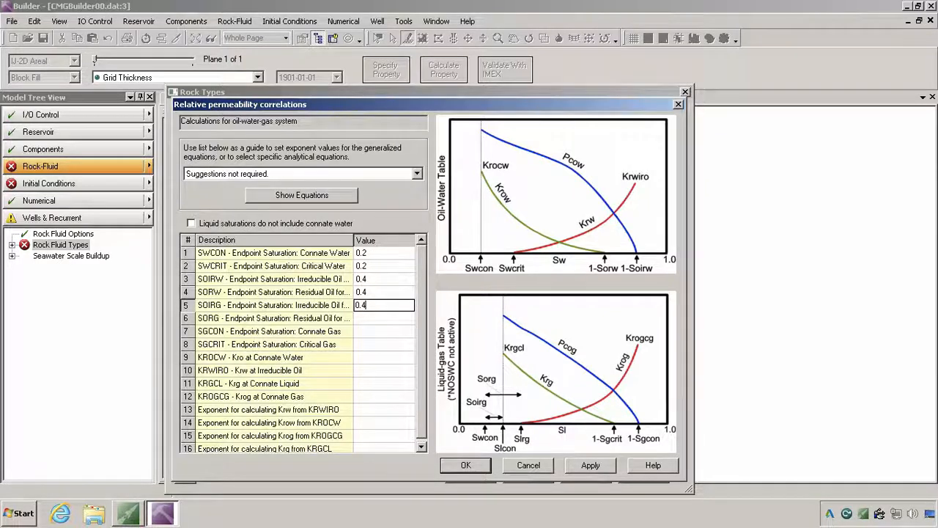
key(Return)
text(0.4)
key(Return)
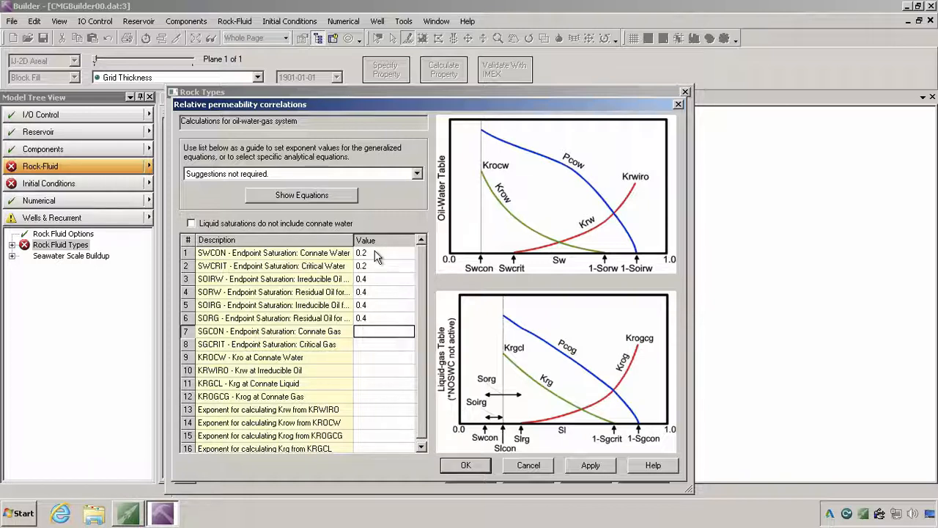
Set the connate gas (SGCON) and critical gas (SGCRIT) endpoint saturations to 0.
text(0)
key(Return)
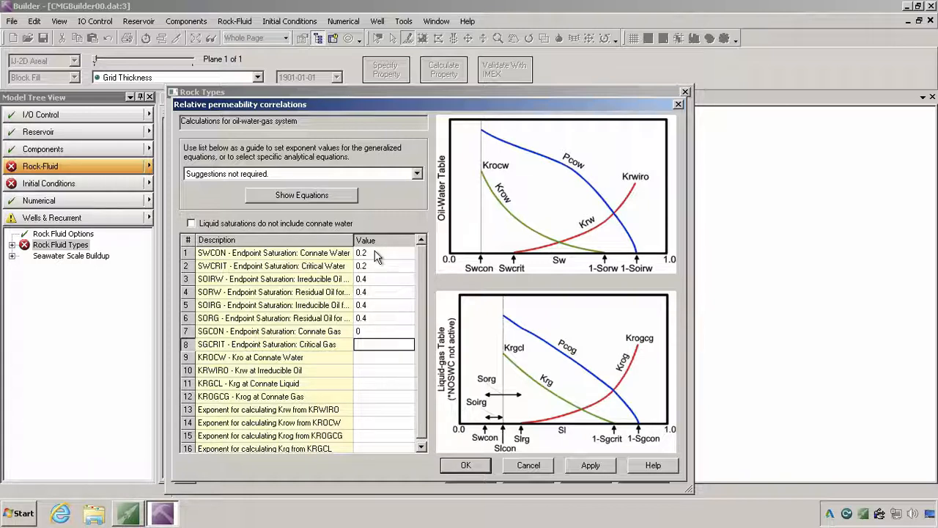
text(0)
key(Return)
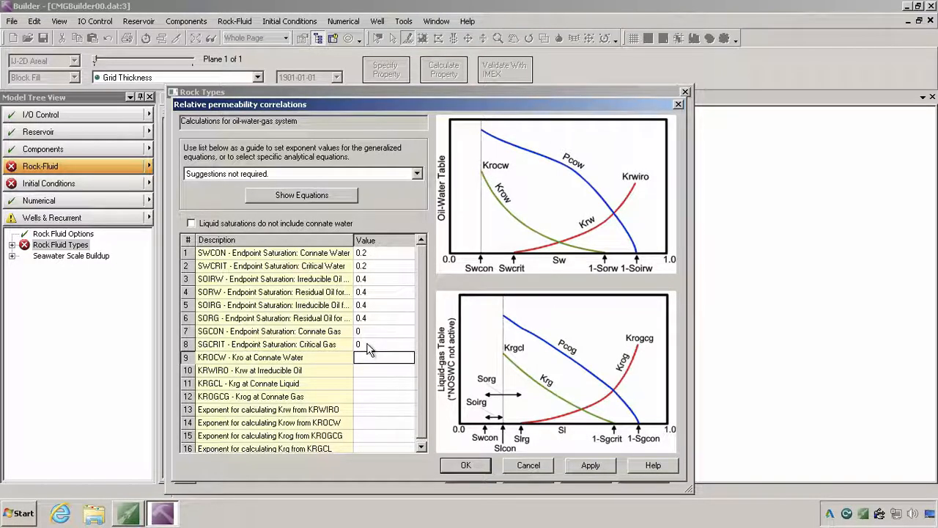
Set the endpoint relative permeabilities: KROCW 0.8, KRWIRO 0.3, KRGCL 0.8 and KROGCG 0.8.
text(0.8)
key(Return)
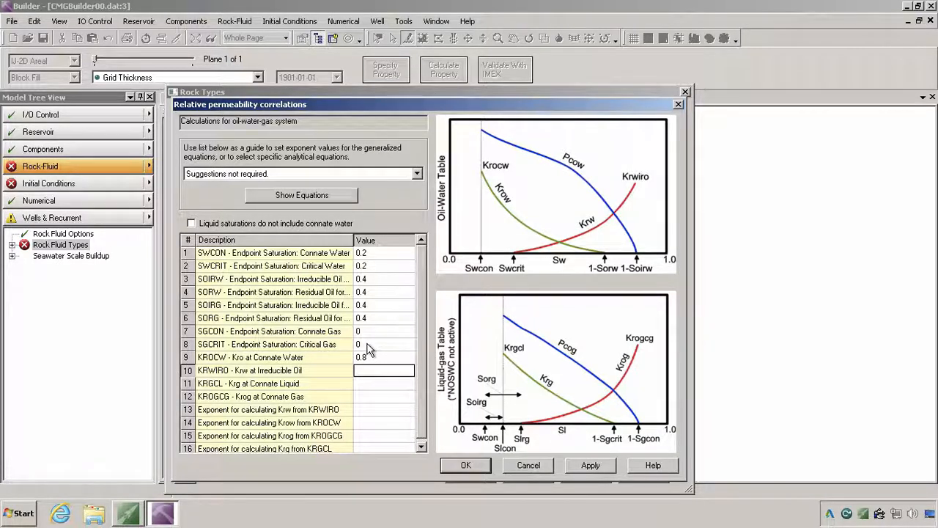
text(0.3)
key(Return)
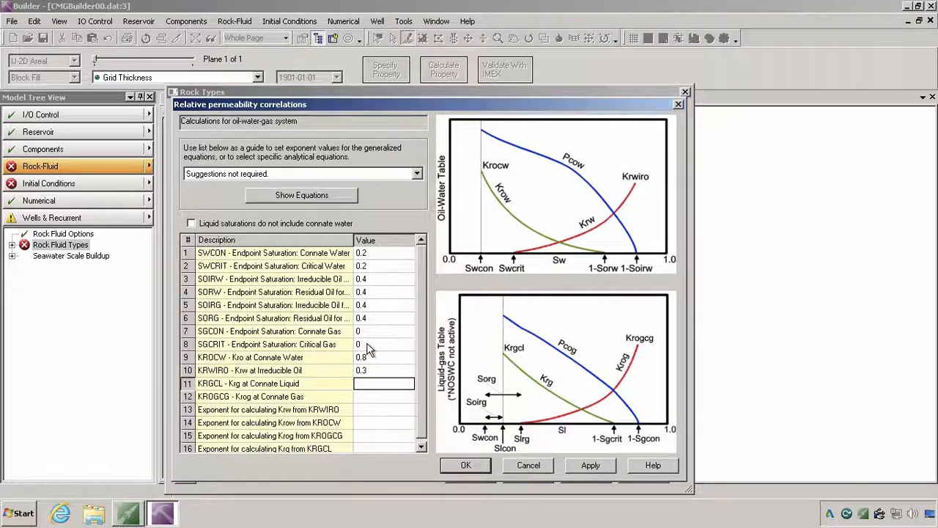
text(0.8)
key(Return)
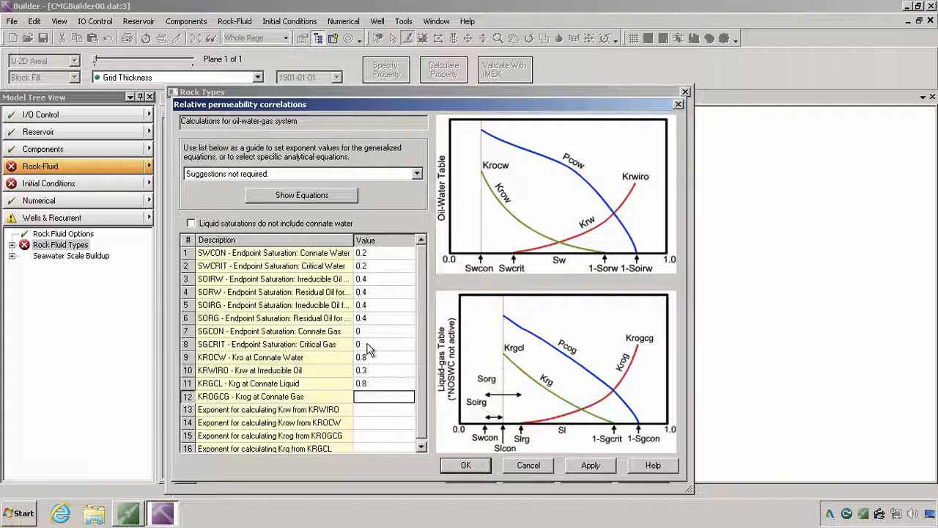
text(0.8)
key(Return)
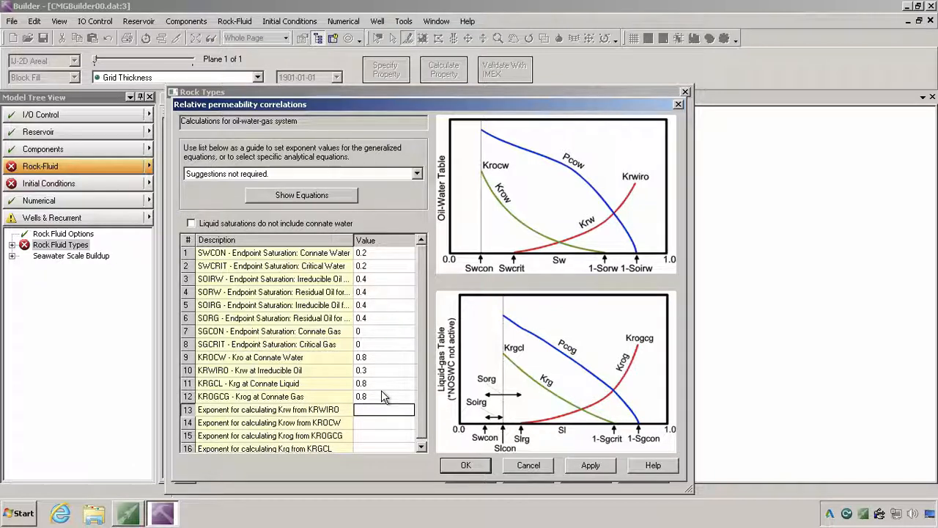
Set the exponents for calculating Krw, Krow, Krog and Krg to 2, and generate the relative permeability tables.
scroll(382, 390, down, 1)
text(2)
key(Return)
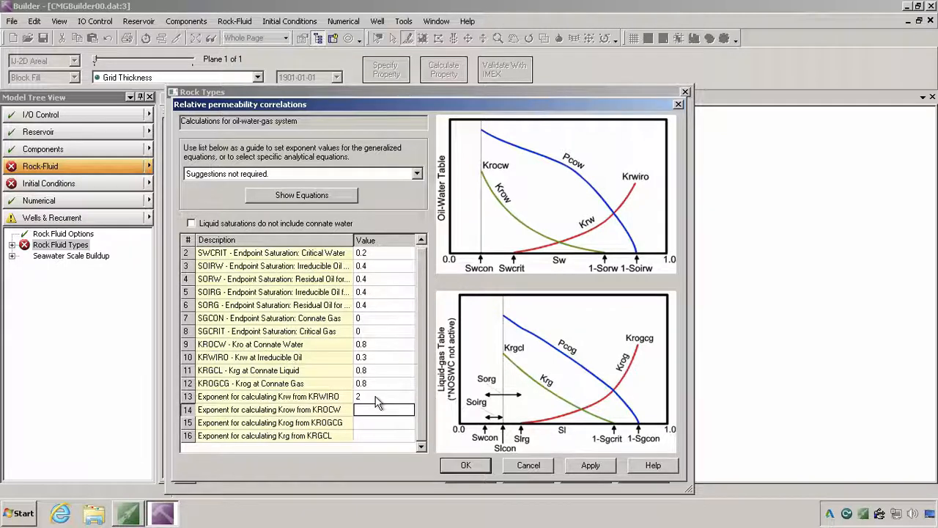
key(Return)
text(2)
key(Return)
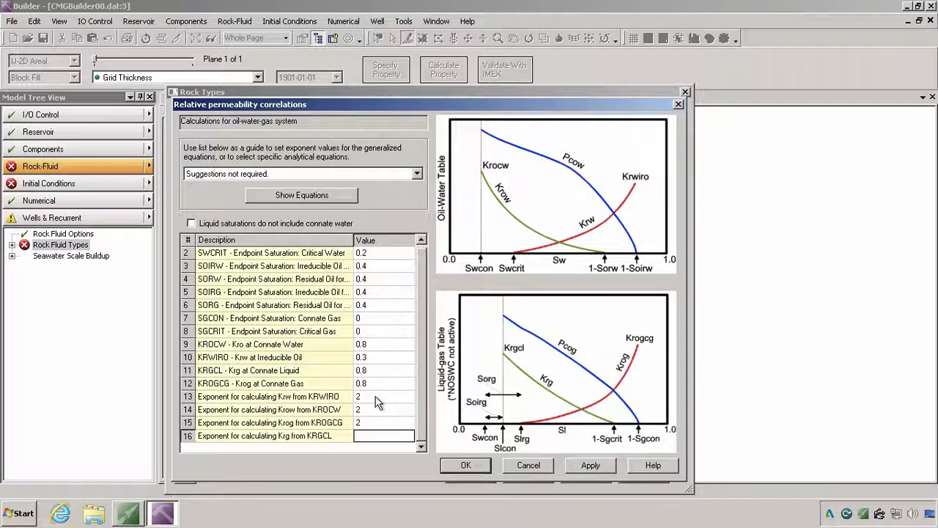
text(2)
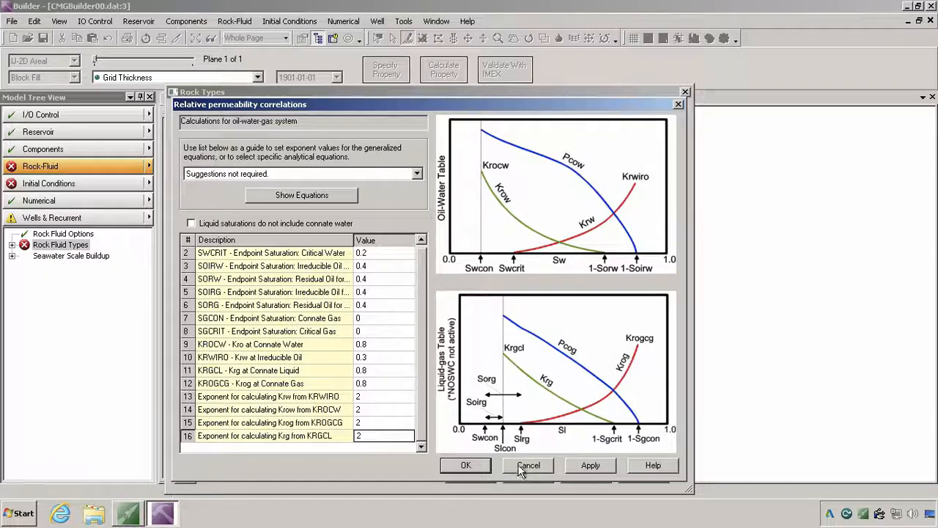
click(591, 466)
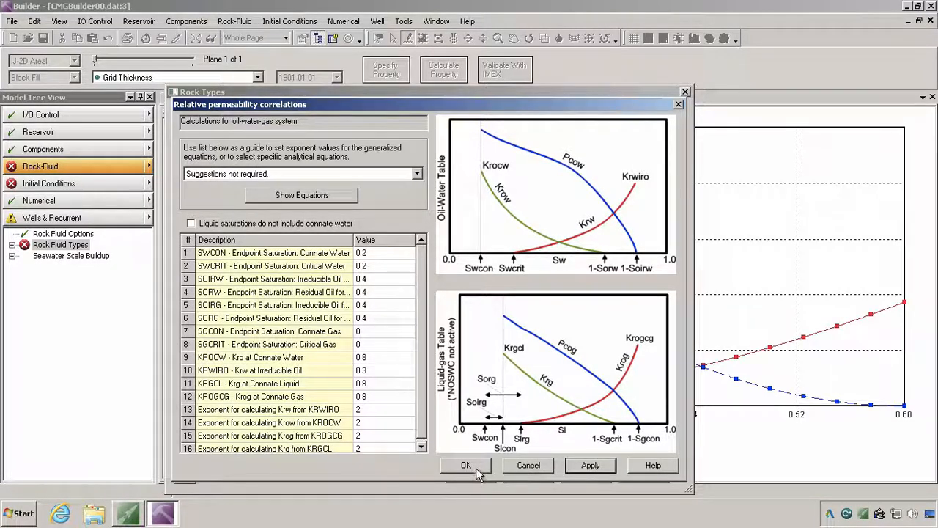
click(466, 465)
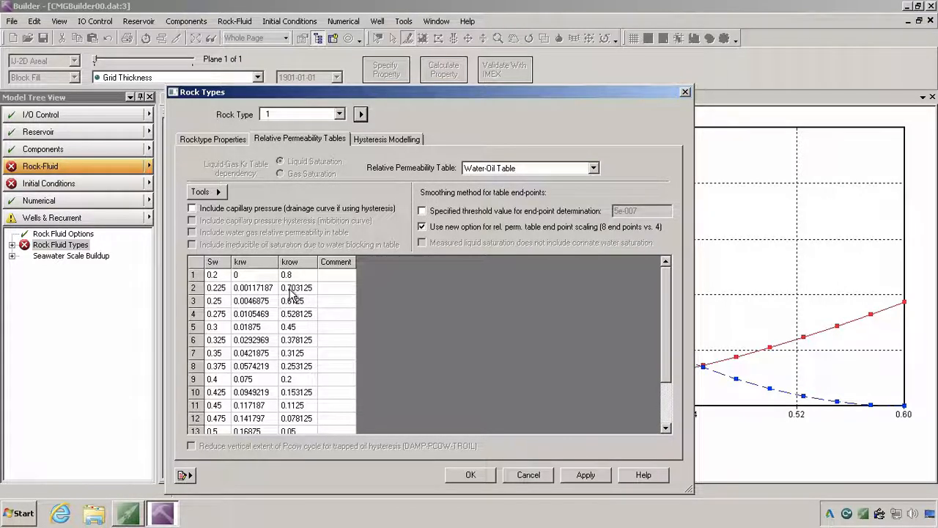
Include capillary pressure and capillary pressure hysteresis (imbibition curve) in the water-oil table of rock type 1.
click(192, 208)
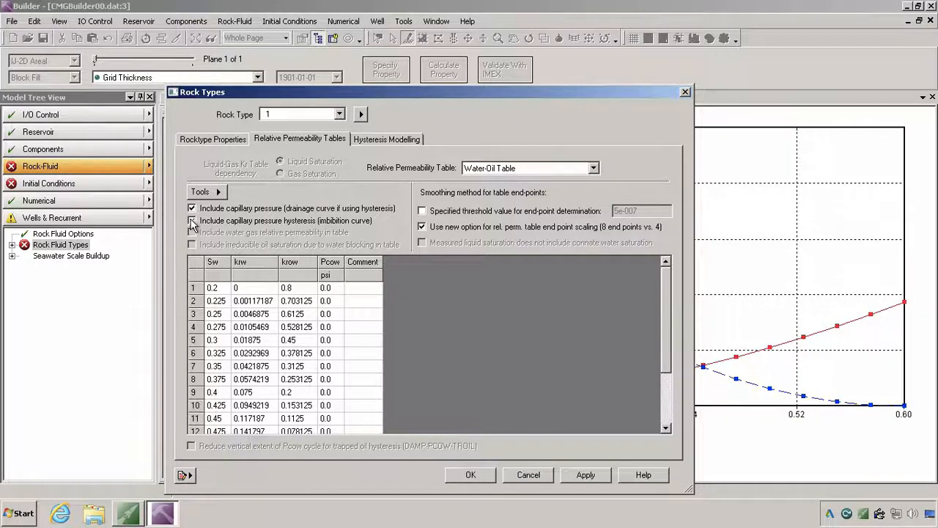
click(192, 220)
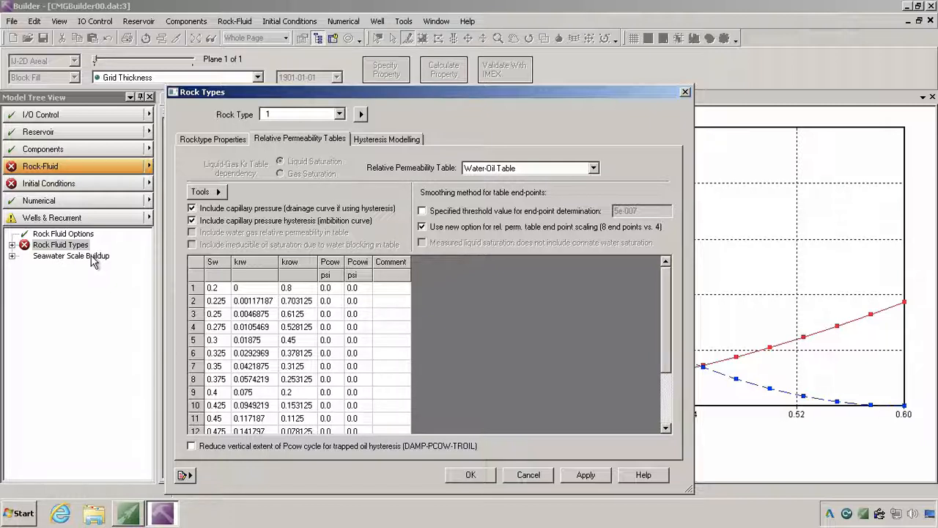
Switch to the Rock_Fluid_empty.xlsx workbook in Excel and examine its relative permeability and capillary pressure inputs, equations and charts.
key(ctrl+Left)
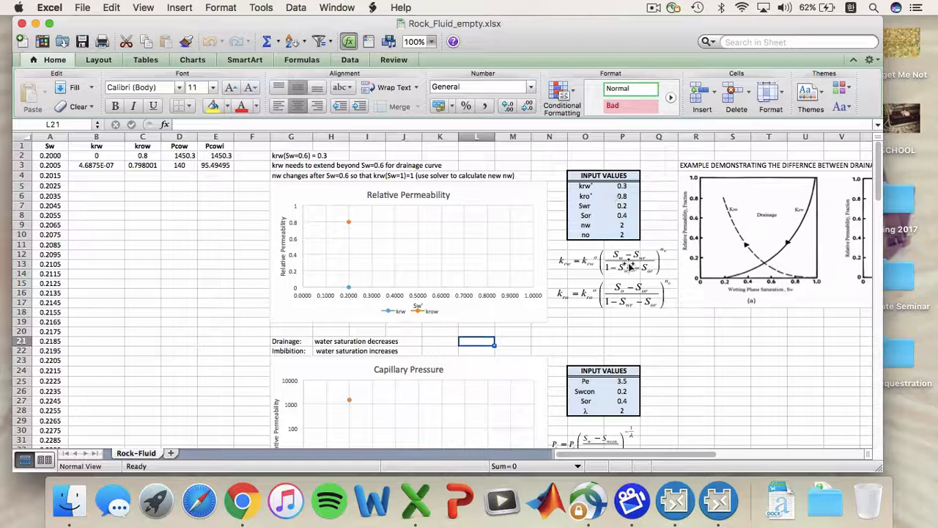
scroll(623, 268, down, 2)
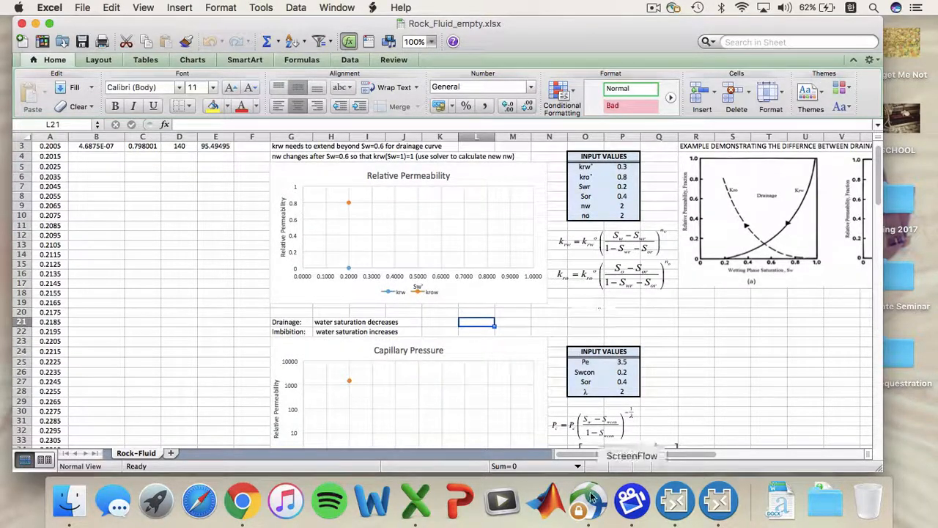
scroll(616, 400, down, 3)
scroll(615, 400, up, 5)
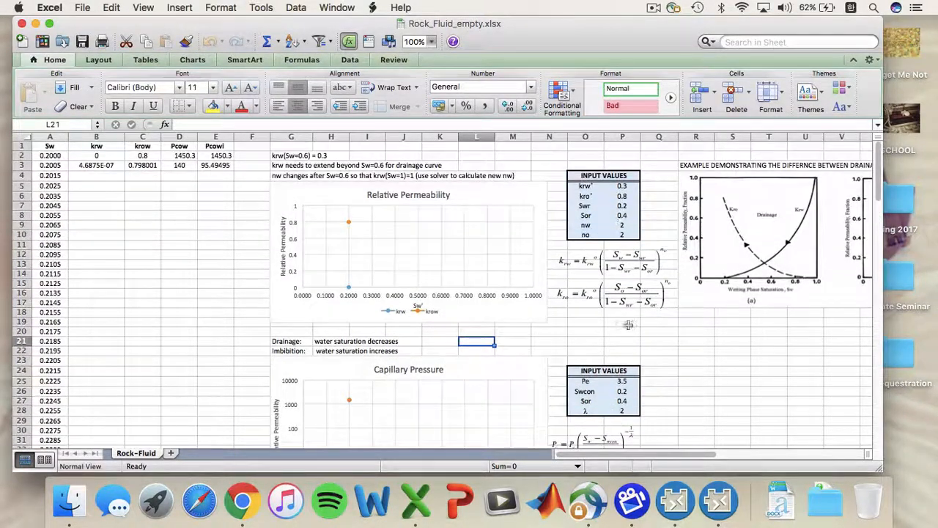
scroll(670, 236, down, 4)
scroll(670, 236, down, 5)
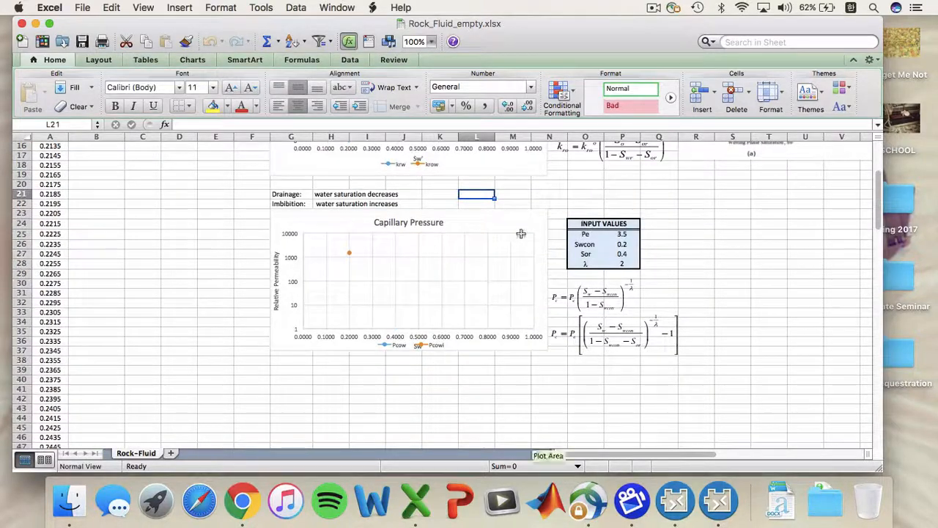
scroll(353, 212, up, 6)
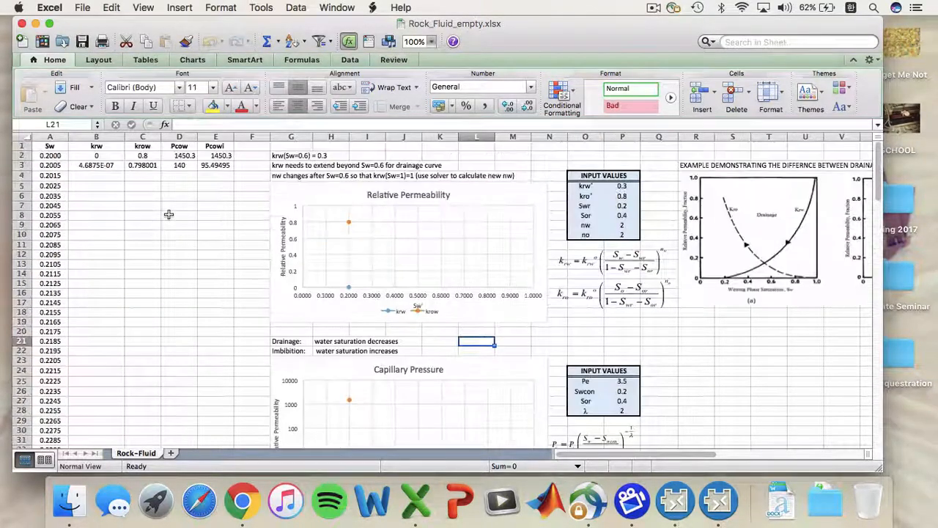
Check the krw formula in B3 and fill the krw, krow, Pcow and Pcowi formulas of row 3 down to row 88, where Sw is 0.6.
key(ctrl+Home)
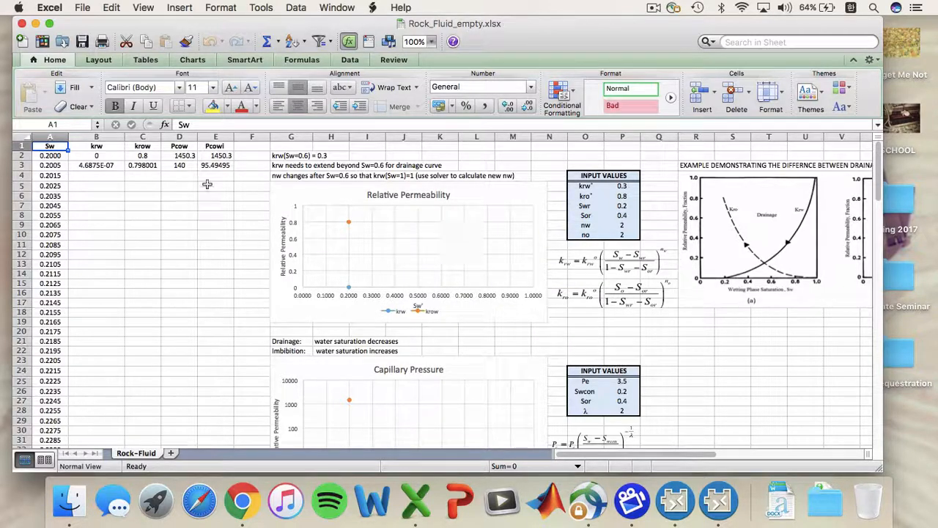
click(110, 165)
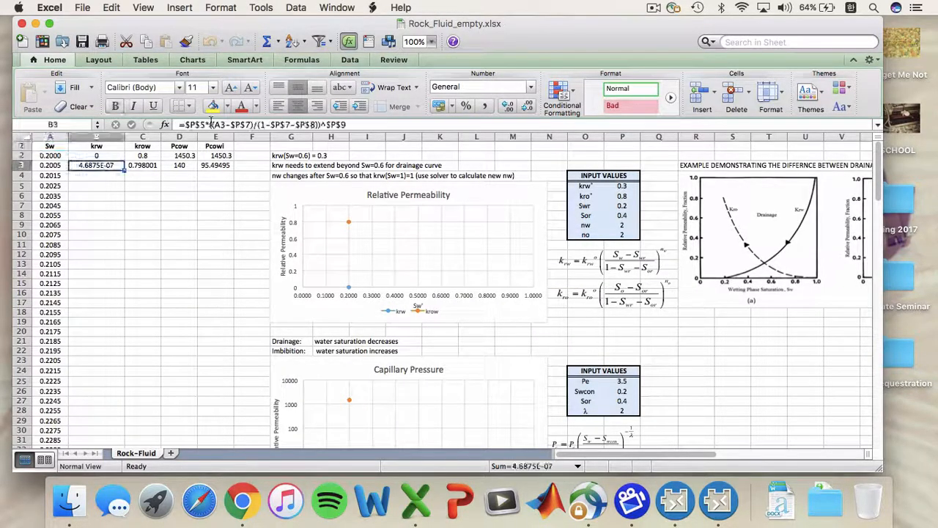
click(198, 126)
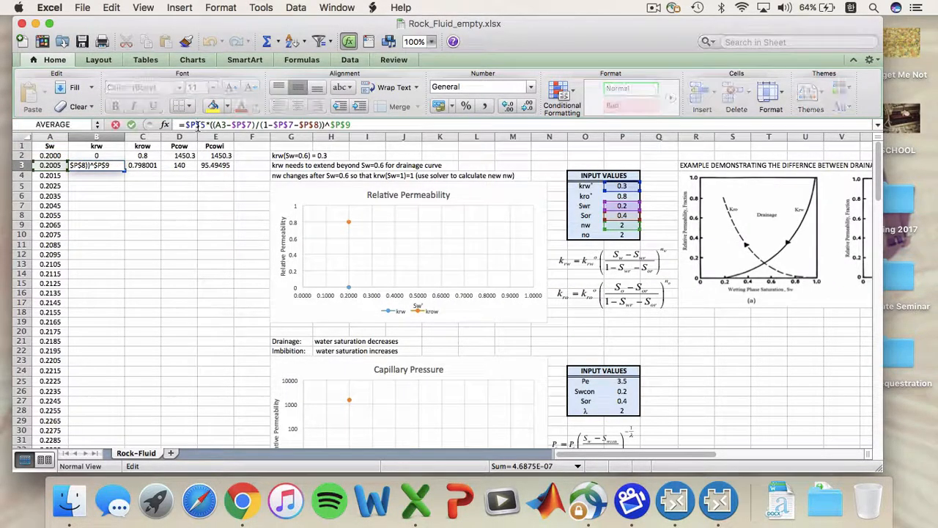
key(Return)
drag(103, 164, 182, 376)
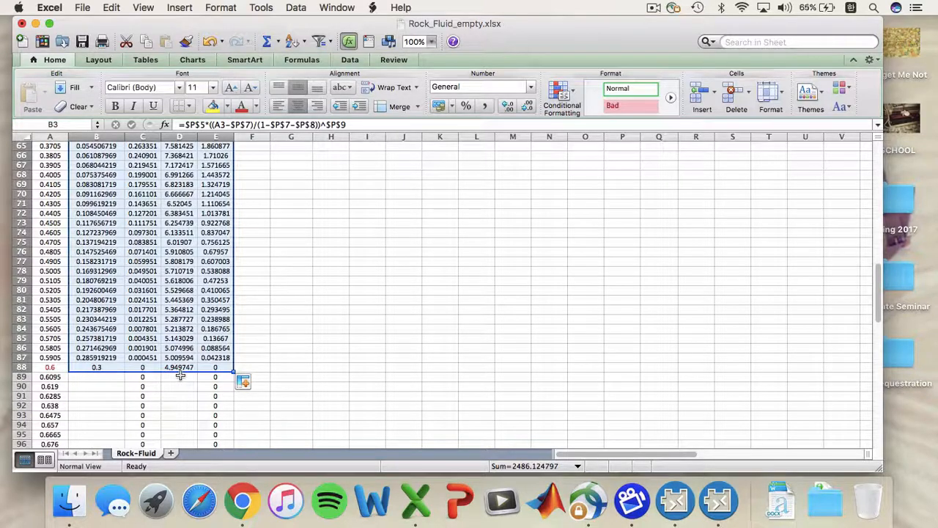
scroll(457, 254, up, 20)
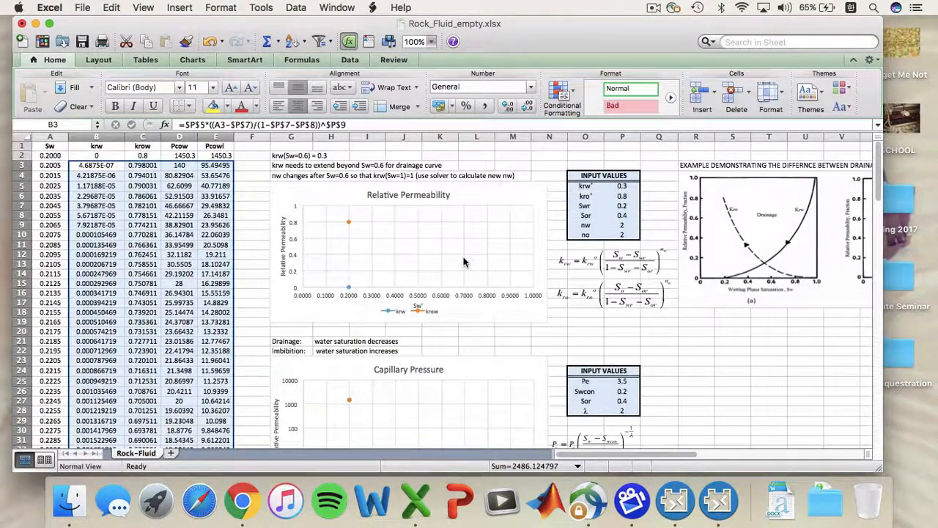
Examine the drainage and imbibition example curves, the capillary pressure section and the table rows beyond Sw = 0.6.
scroll(463, 262, right, 5)
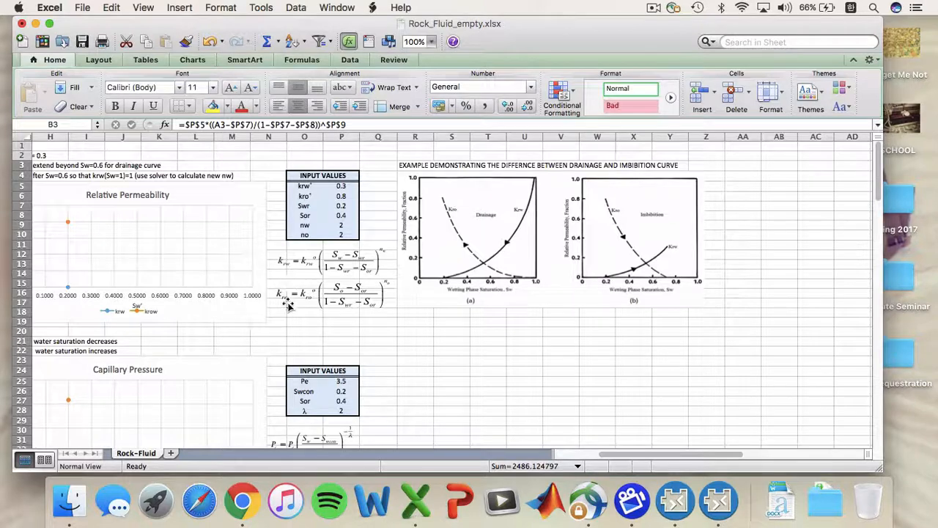
scroll(440, 323, left, 7)
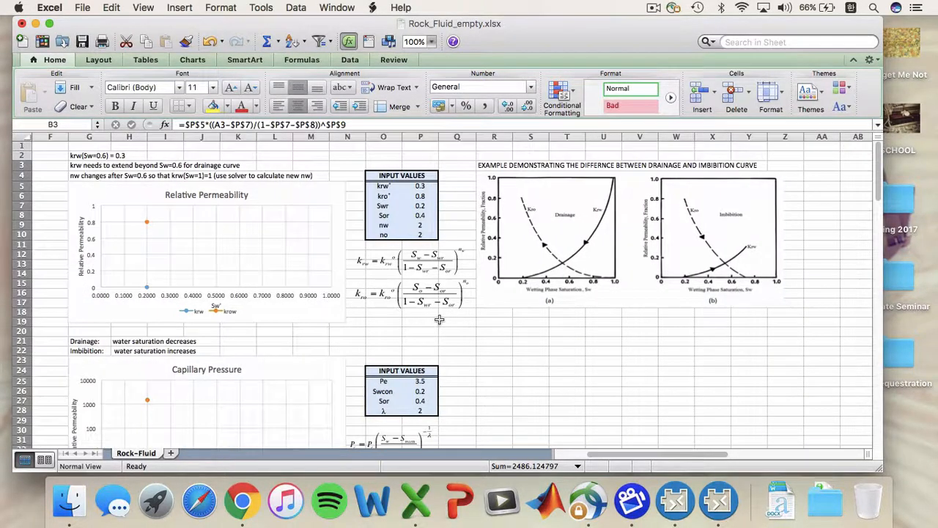
scroll(440, 323, down, 15)
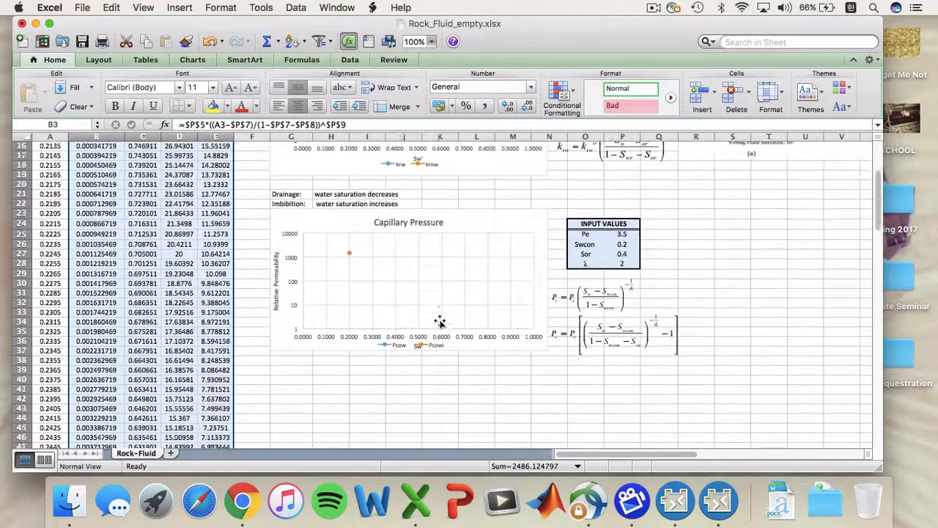
scroll(440, 320, down, 20)
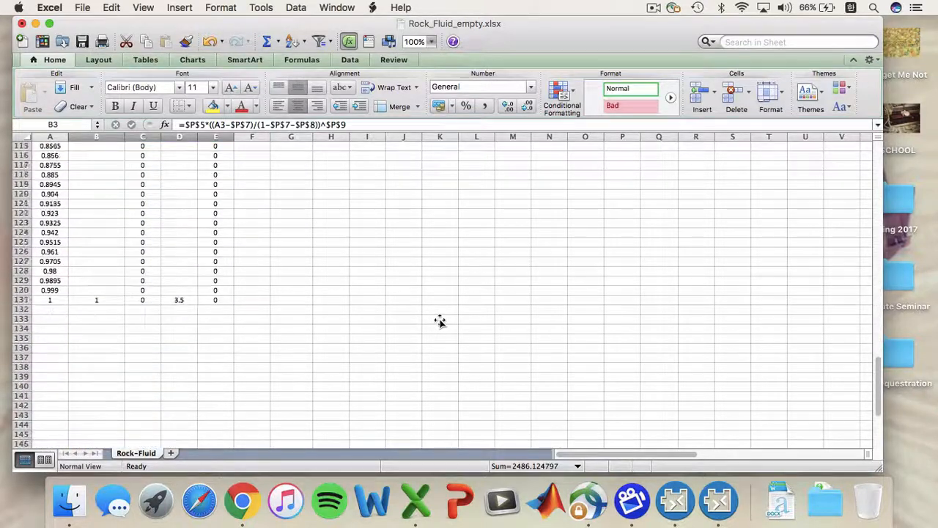
scroll(439, 319, up, 12)
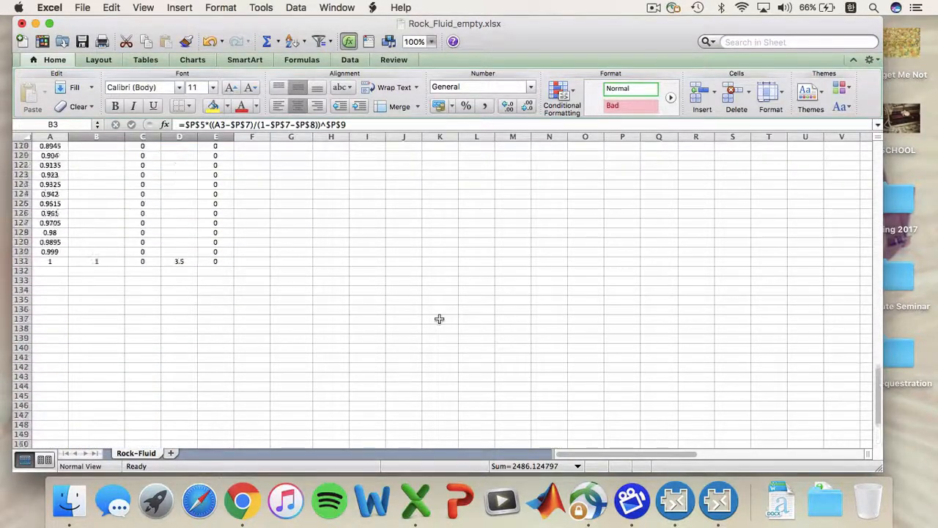
scroll(439, 319, up, 9)
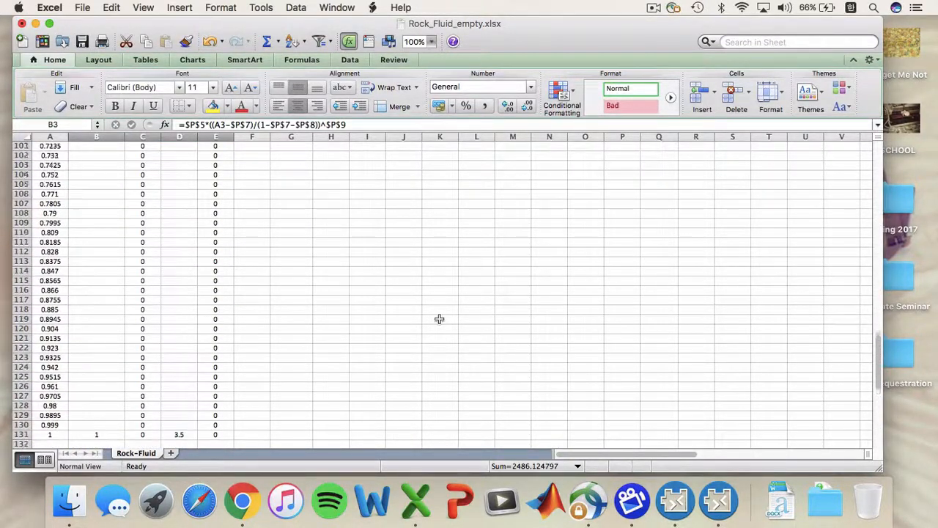
scroll(439, 319, up, 2)
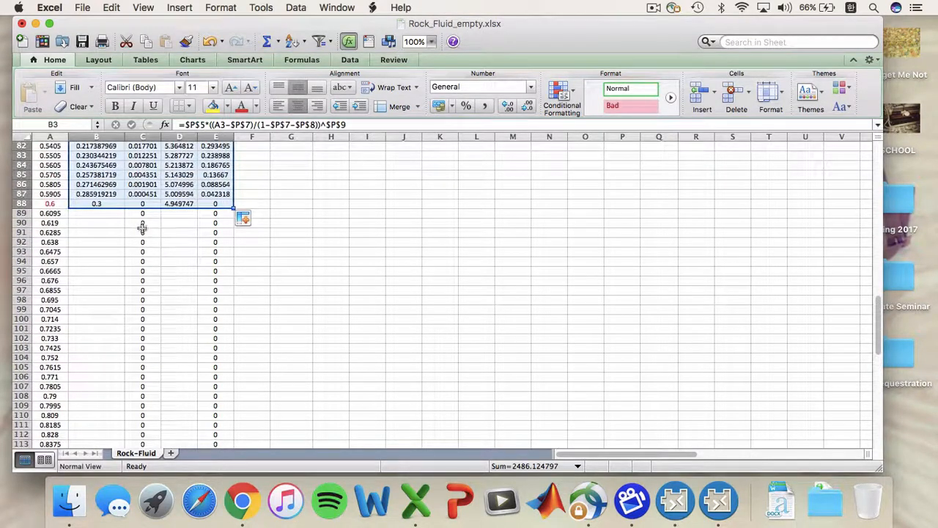
Replace the nw exponent reference in the krw formula of cell B88 with 1.73695594.
click(106, 205)
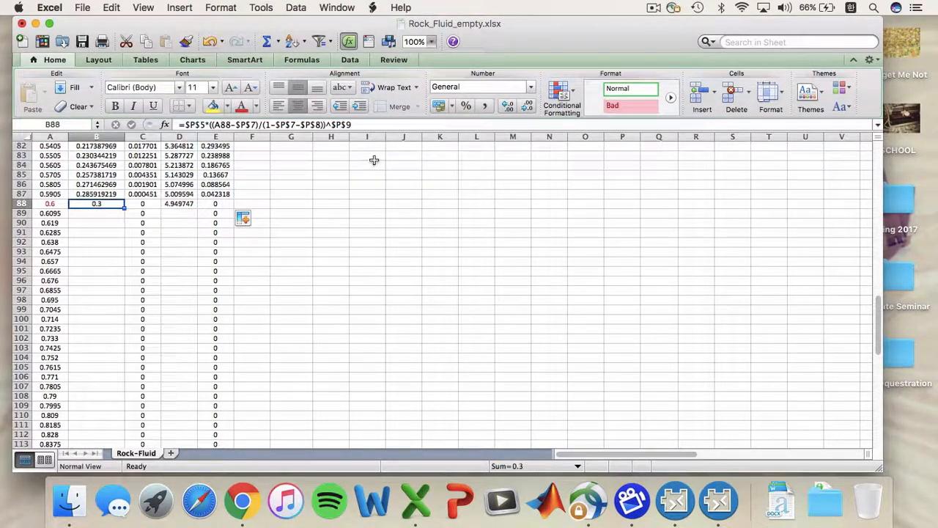
click(379, 125)
key(BackSpace)
key(BackSpace)
key(BackSpace)
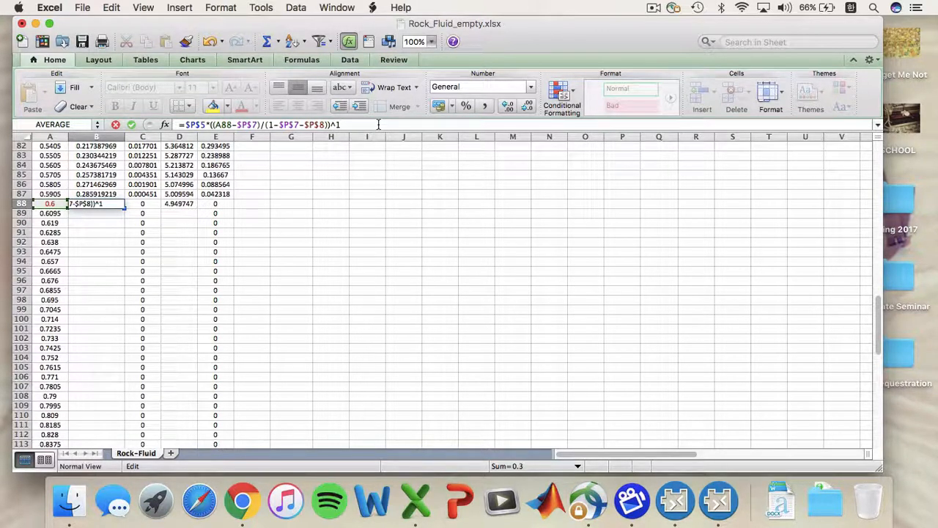
text(1.73695594)
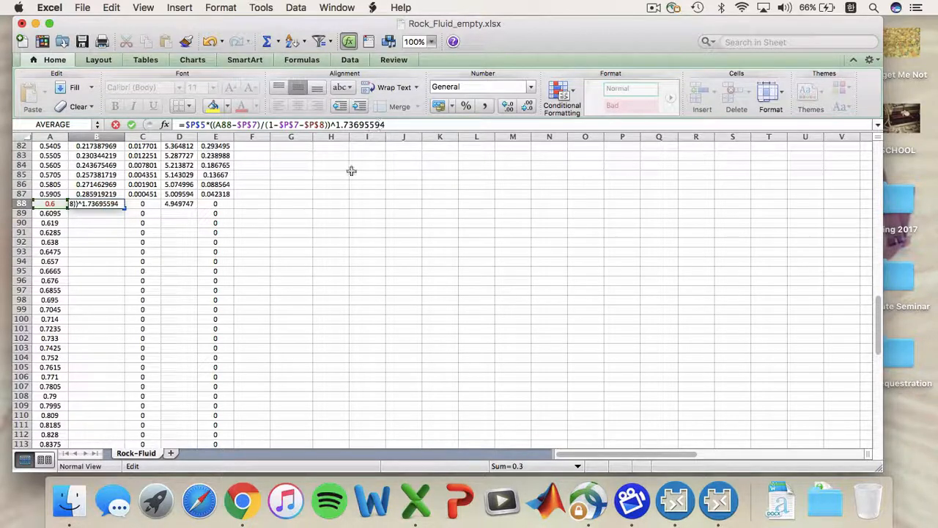
text(+)
click(317, 204)
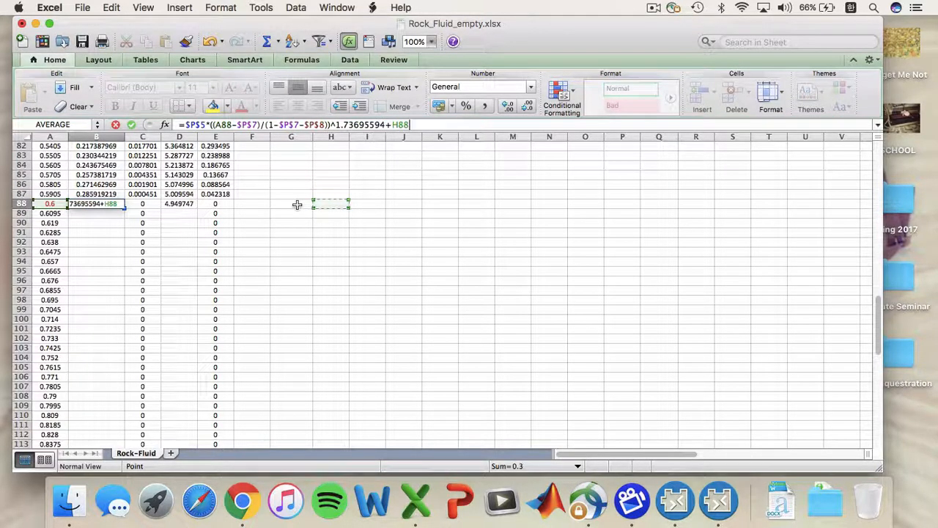
key(BackSpace)
key(BackSpace)
key(BackSpace)
key(BackSpace)
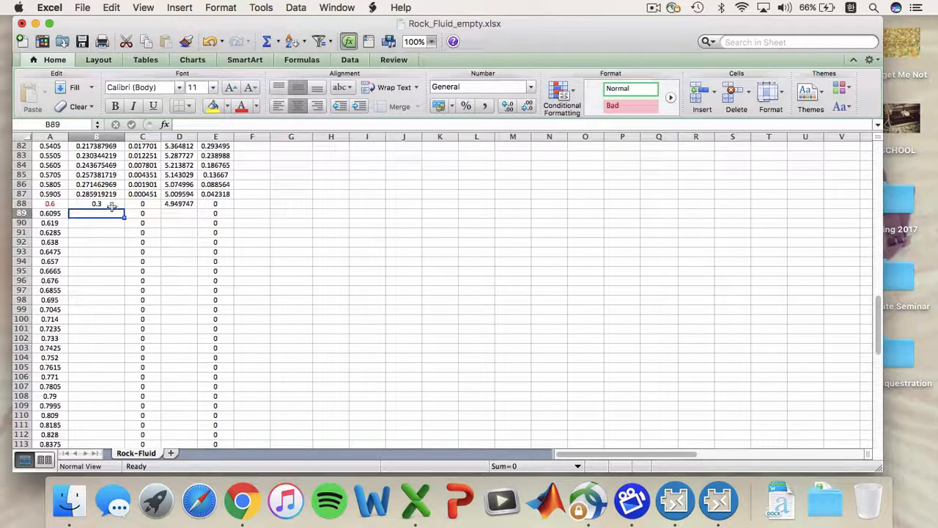
Fill the krw formula from B88 down to row 131, and set krw at Sw = 1 to exactly 1.
click(121, 204)
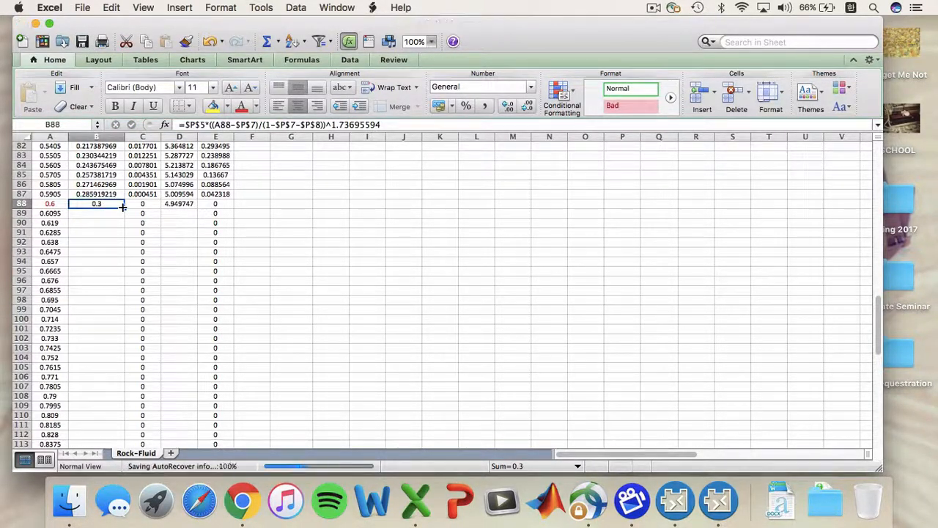
double_click(123, 207)
scroll(66, 312, down, 3)
scroll(66, 311, down, 10)
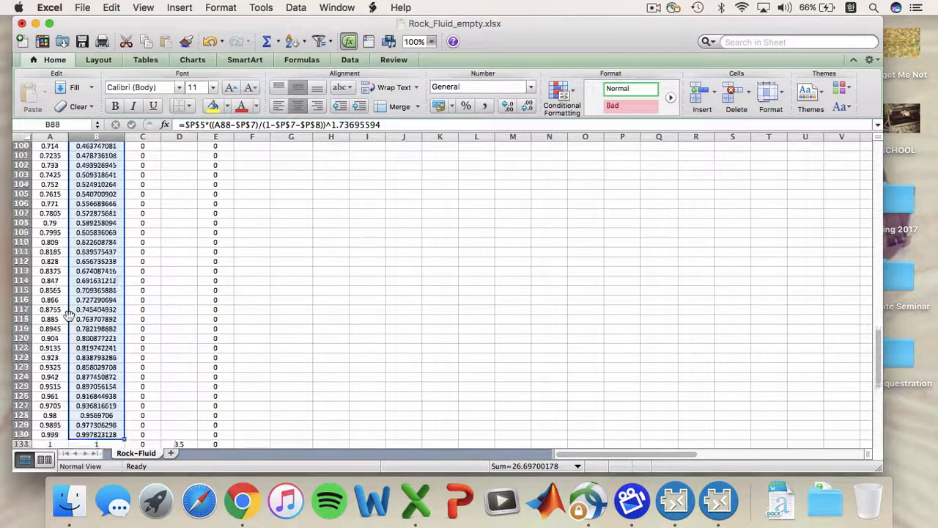
scroll(120, 306, up, 1)
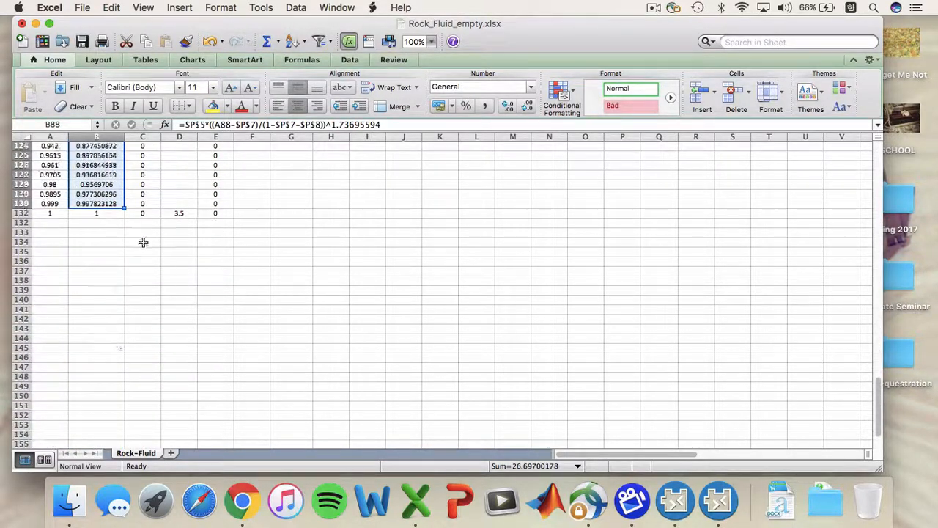
drag(123, 208, 124, 217)
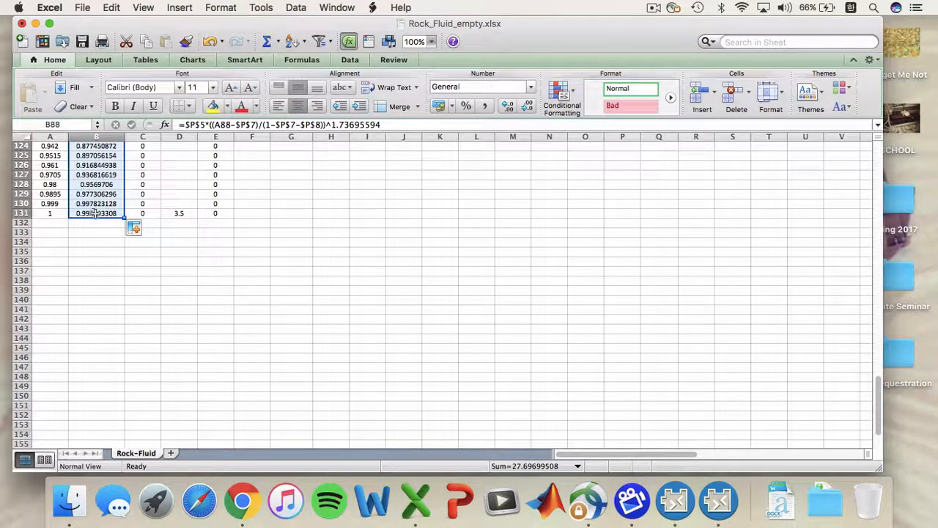
click(95, 213)
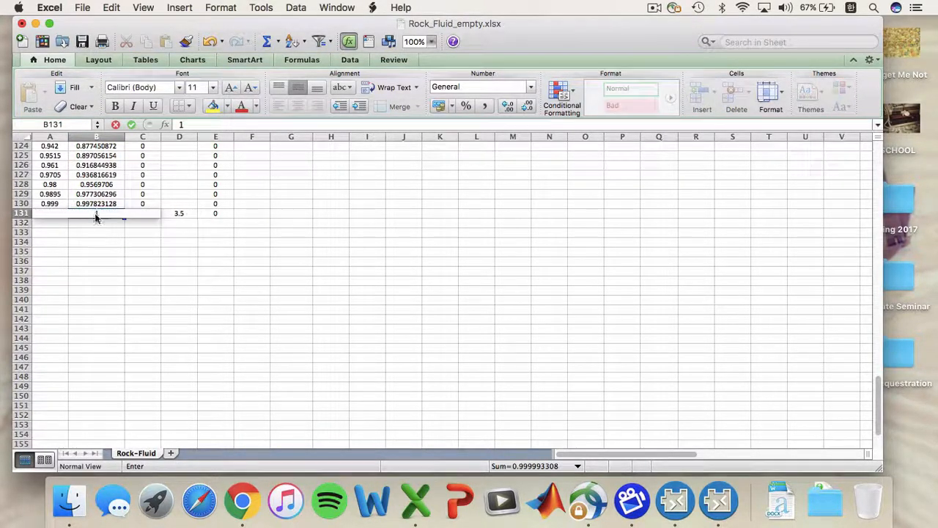
key(Return)
Fill the Pcow formula from D88 down to row 131, where Sw is 1.
scroll(259, 226, up, 20)
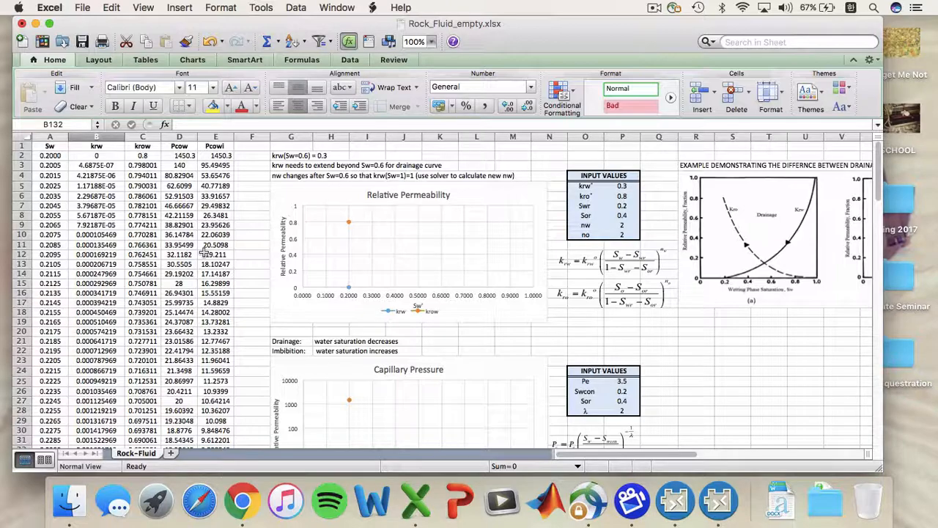
scroll(204, 252, down, 20)
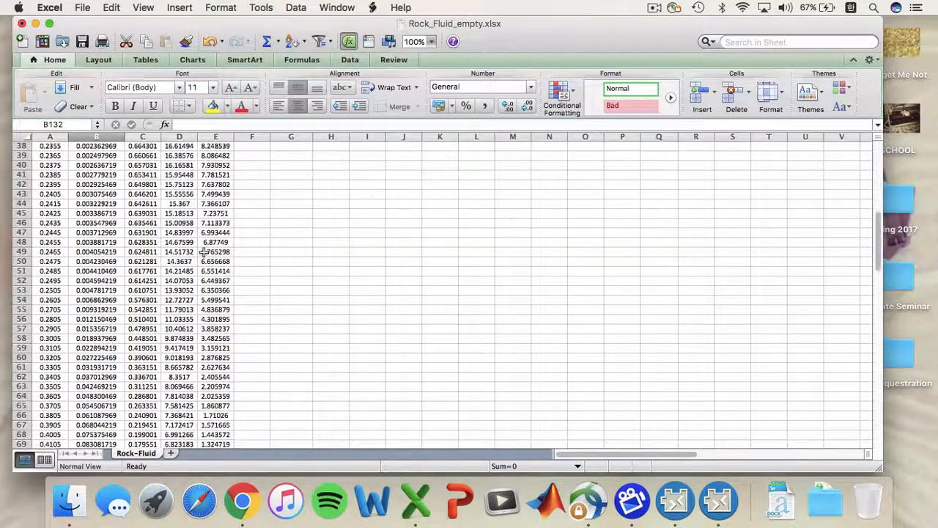
scroll(204, 252, down, 9)
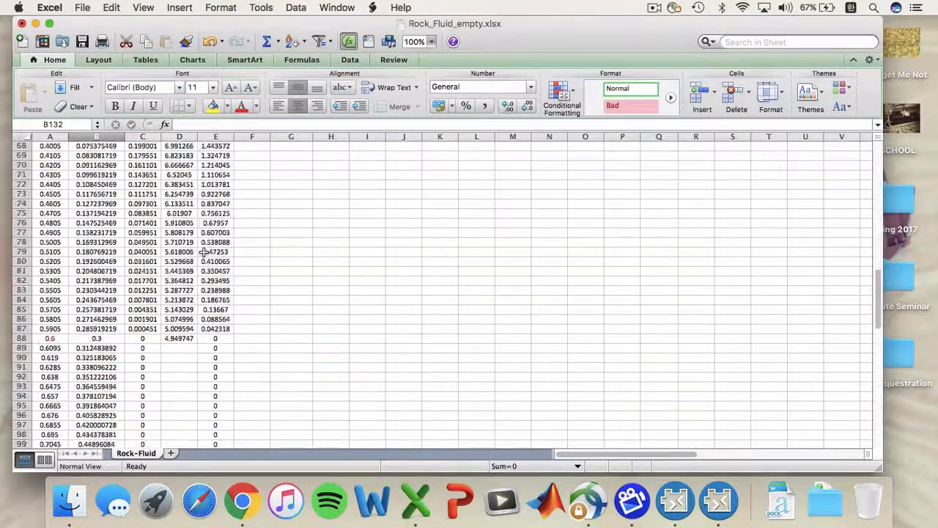
click(178, 339)
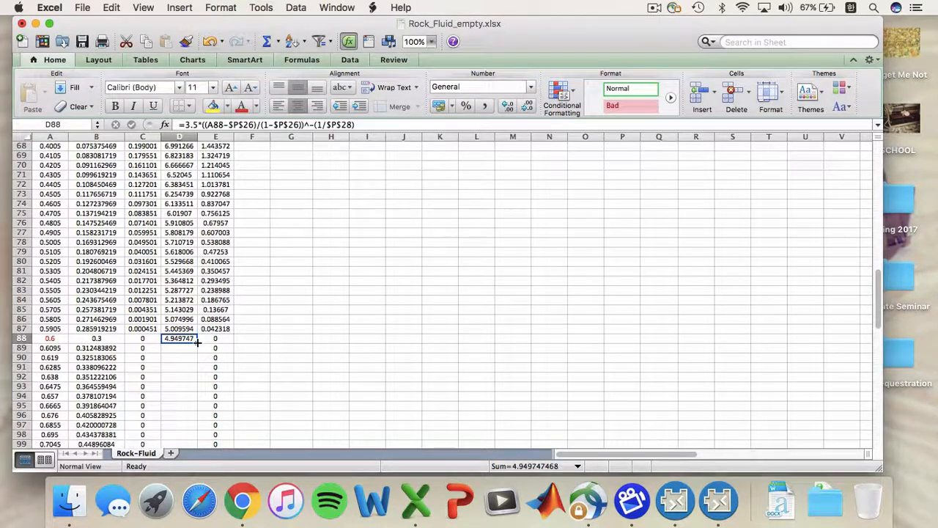
double_click(198, 342)
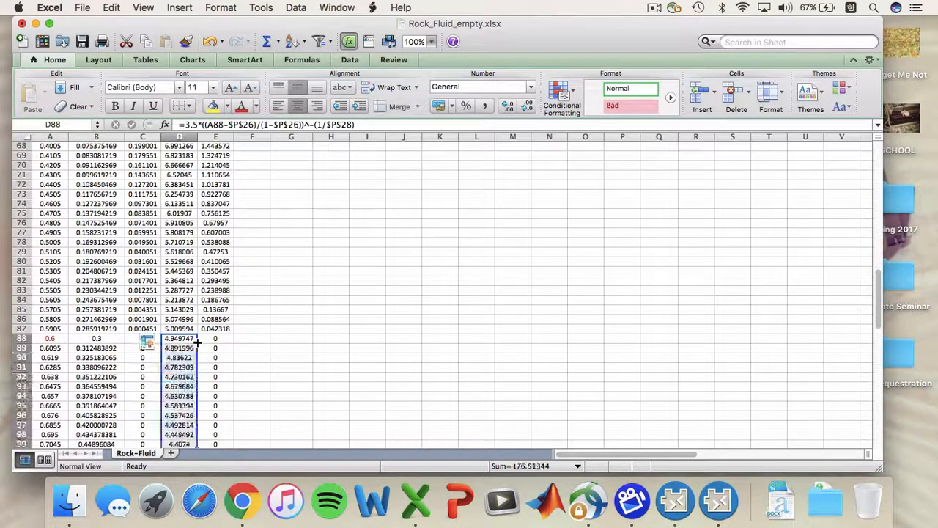
scroll(197, 342, down, 11)
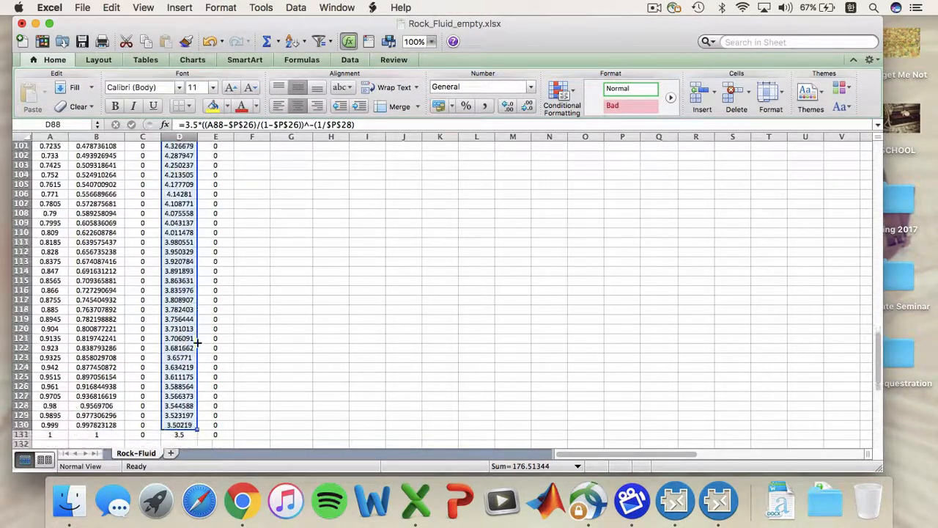
scroll(198, 342, down, 2)
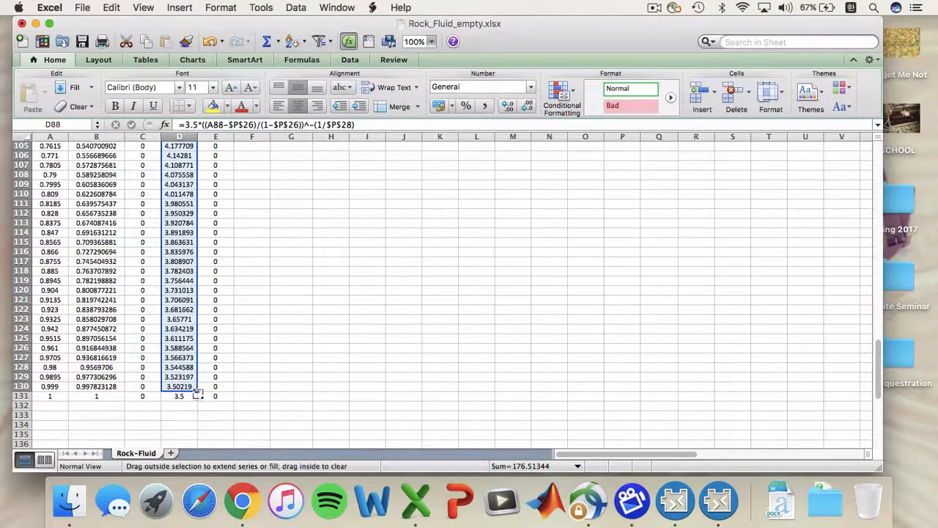
drag(198, 394, 197, 399)
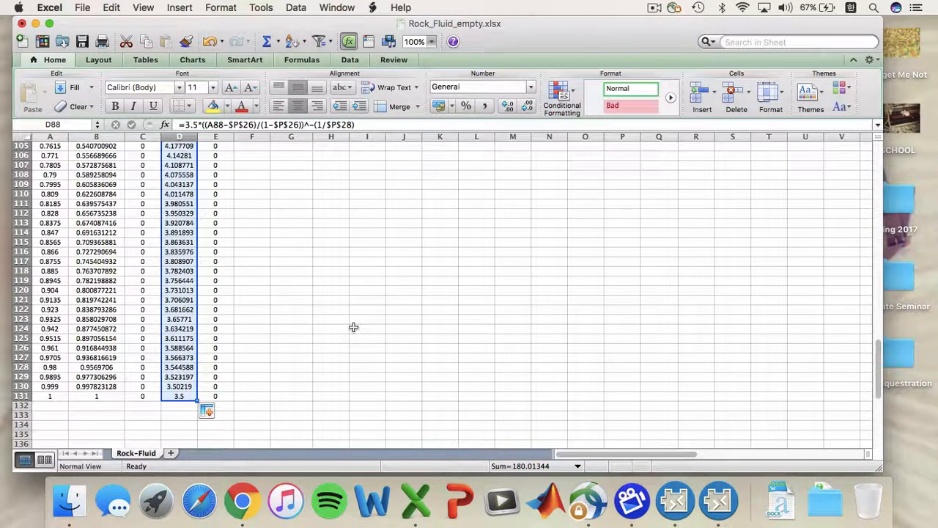
Switch to CMG Builder, paste the workbook's Sw, krw, krow, Pcow and Pcowi values into the water-oil table, and display the liquid-gas table (liquid saturation).
key(ctrl+Right)
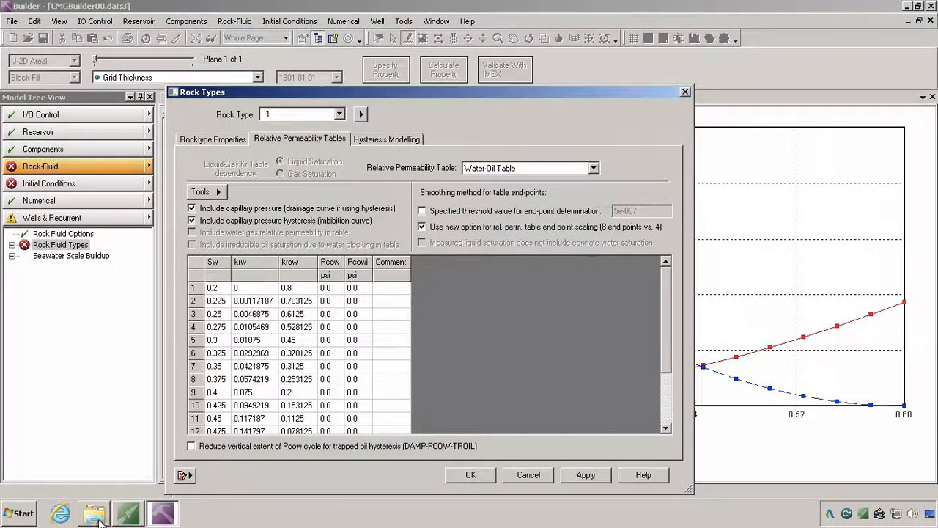
click(212, 261)
key(ctrl+v)
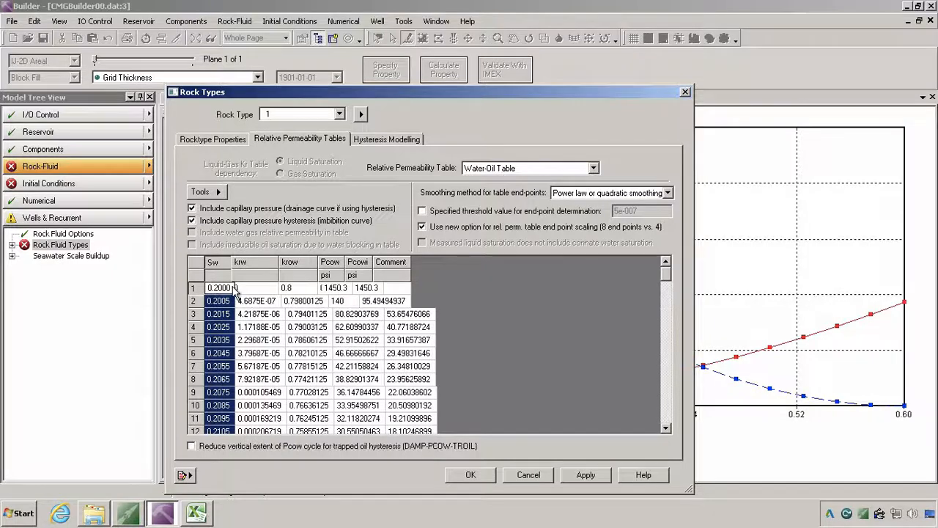
scroll(433, 325, down, 1)
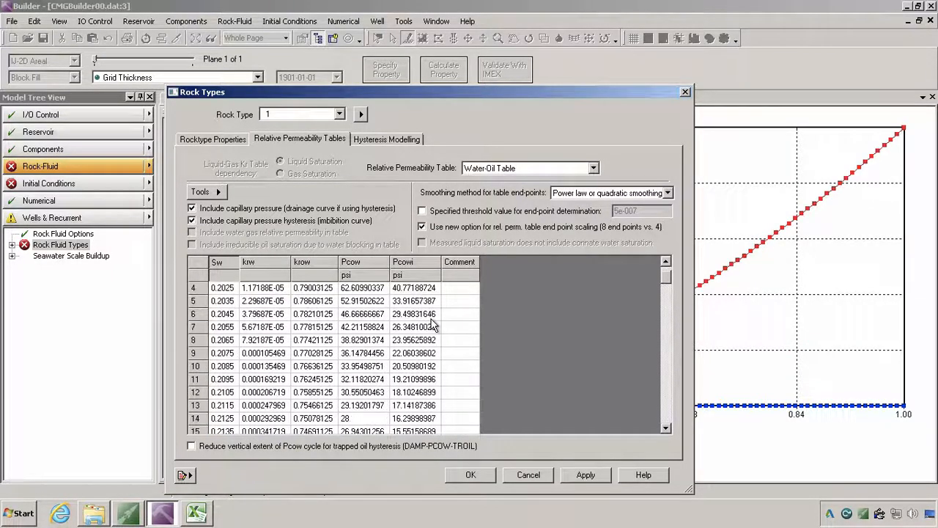
mouse_move(664, 278)
mouse_down()
mouse_move(665, 421)
mouse_move(664, 273)
mouse_up()
click(491, 168)
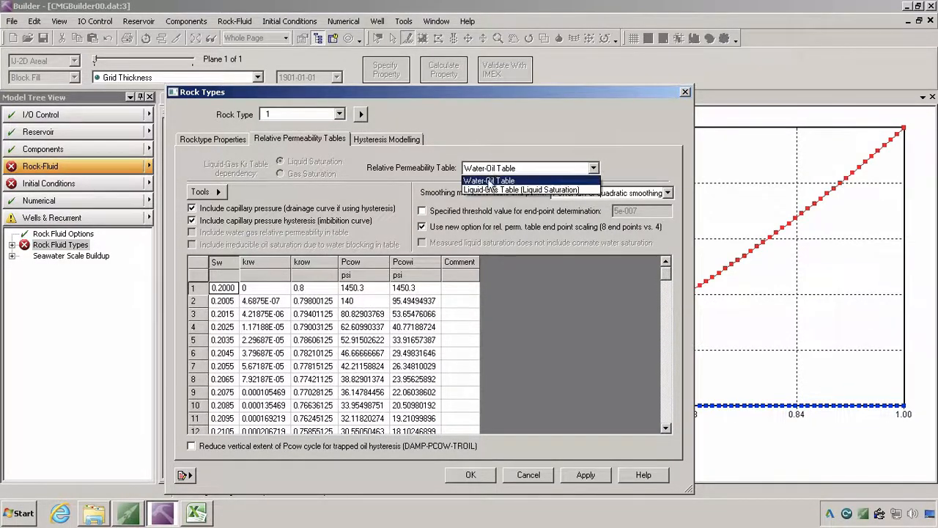
click(490, 193)
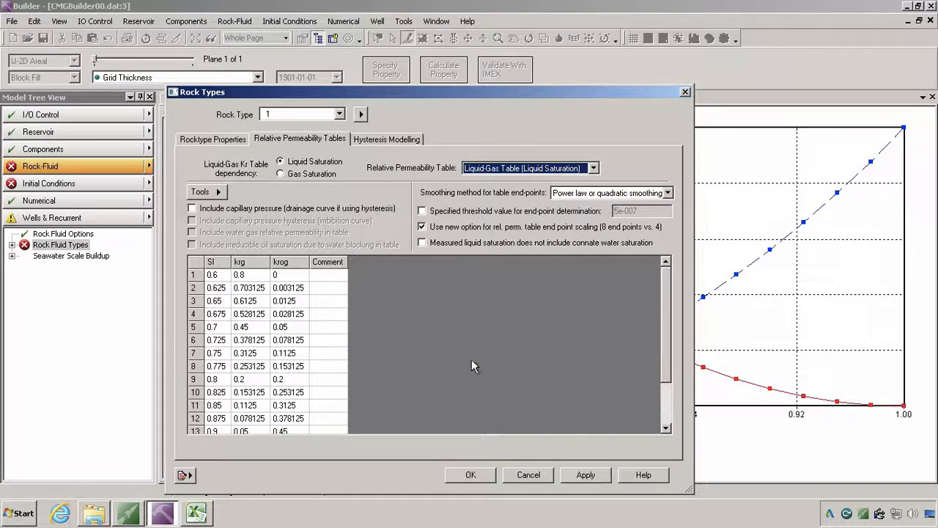
Apply the relative permeability tables and model hysteresis in oil-water capillary pressure, using the drainage curve initially, for rock type 1.
click(586, 475)
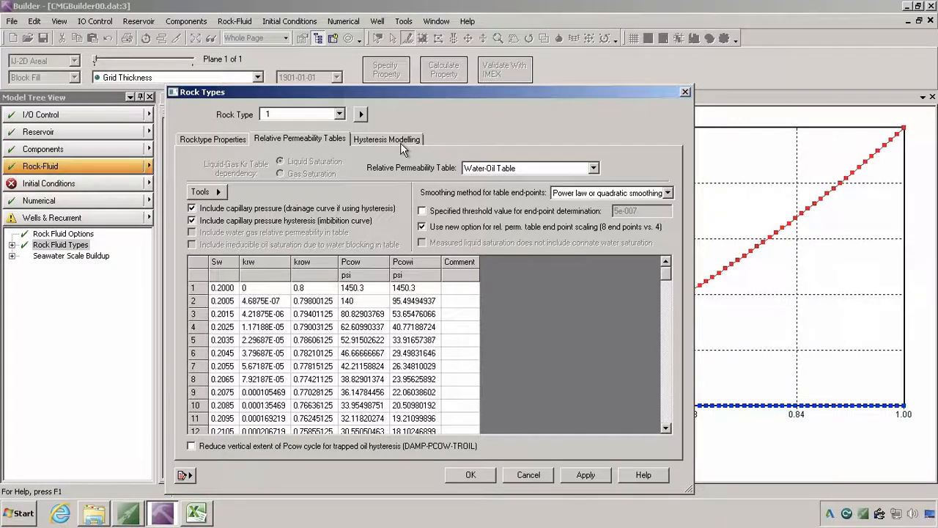
click(379, 141)
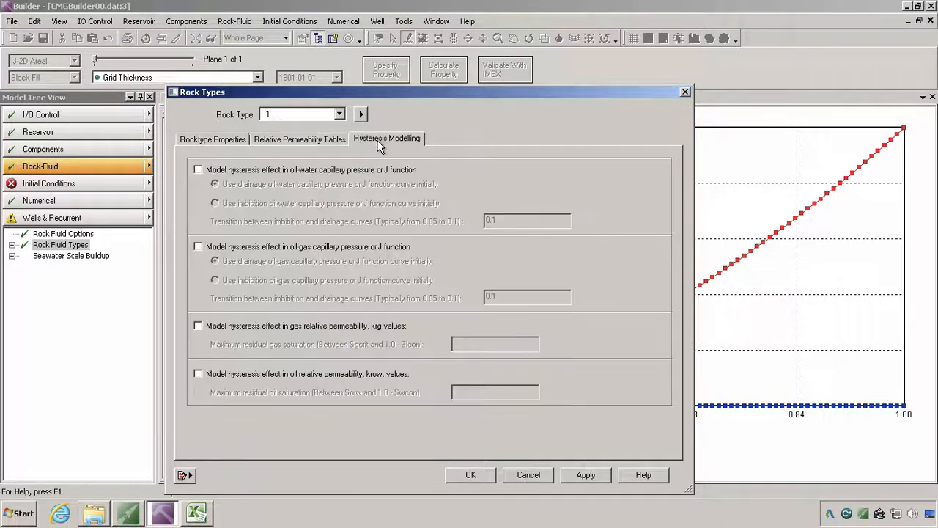
click(198, 170)
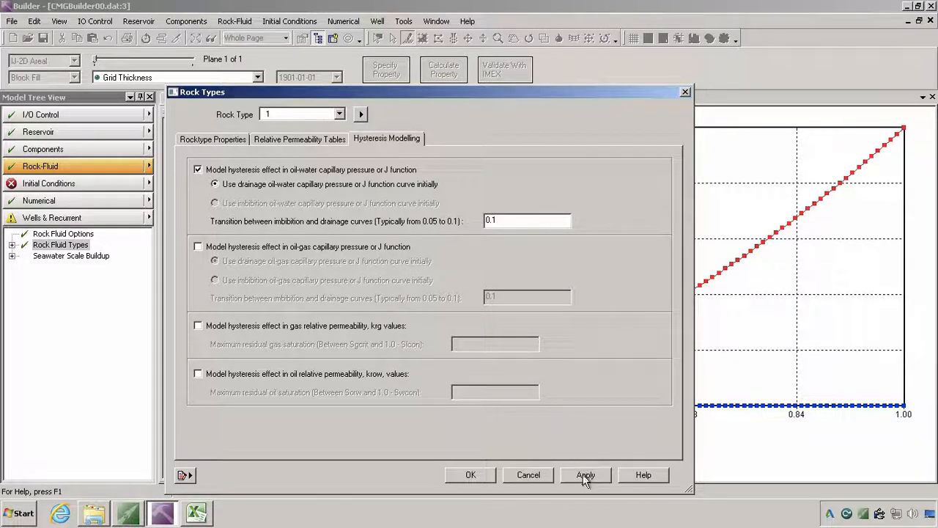
click(476, 473)
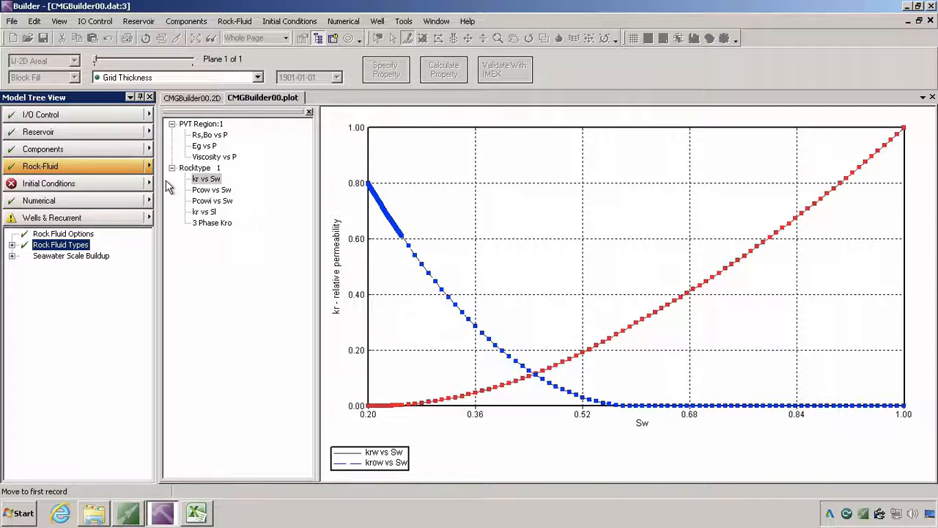
In the advanced initial conditions, choose the VERTICAL BLOCK_CENTER saturation method with water and oil, no free gas.
click(73, 182)
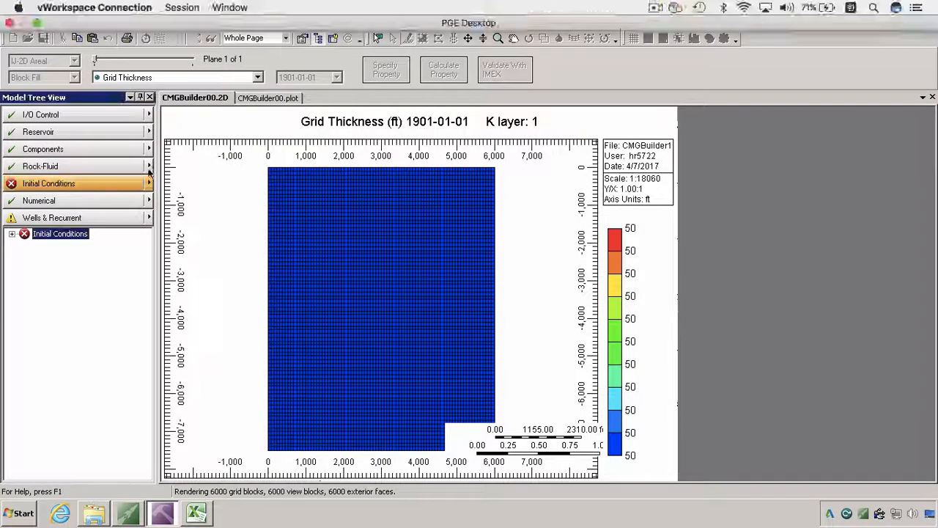
double_click(62, 240)
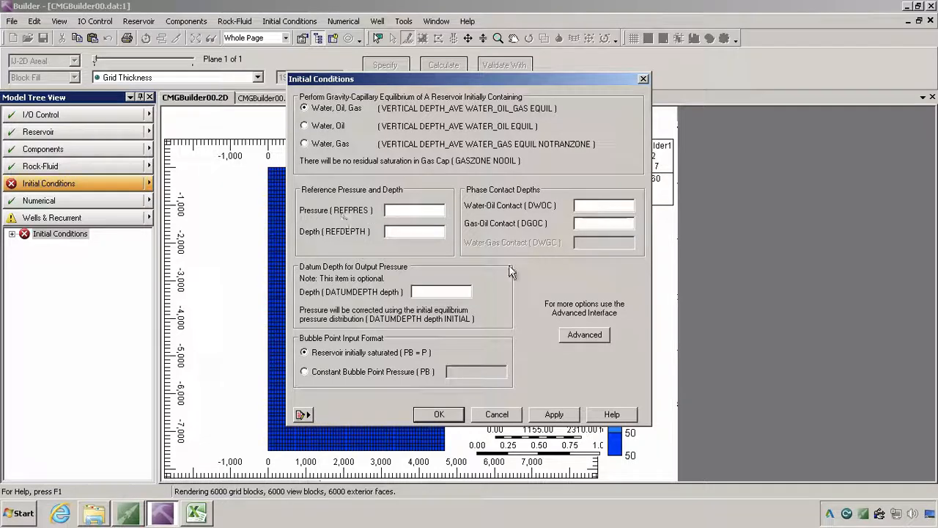
click(584, 336)
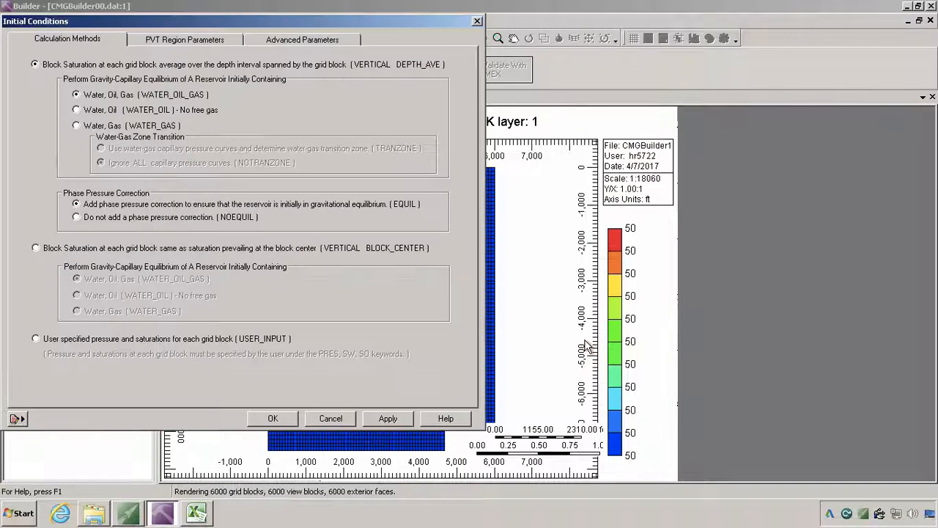
click(35, 248)
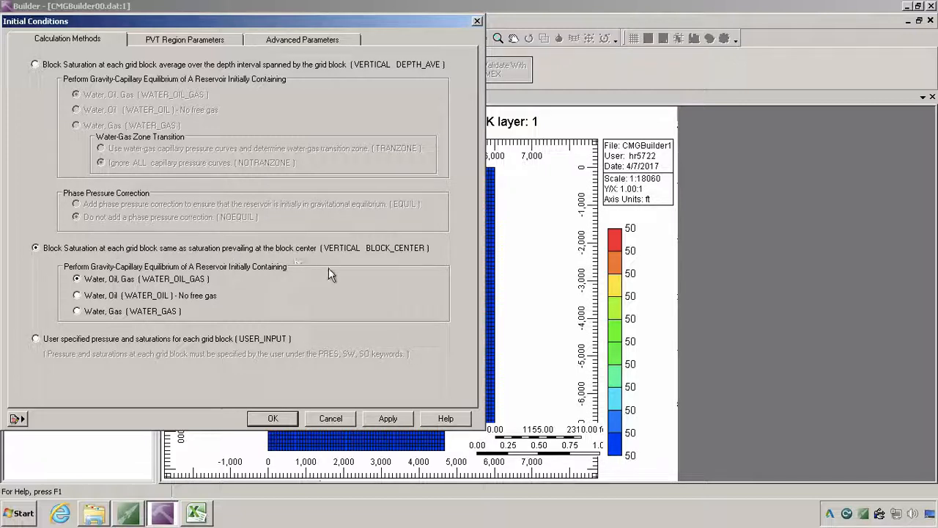
click(78, 295)
For PVT region 1, set the reference pressure to 4503.5 psi and both the reference depth and water-oil contact to 7474.45 ft.
click(176, 39)
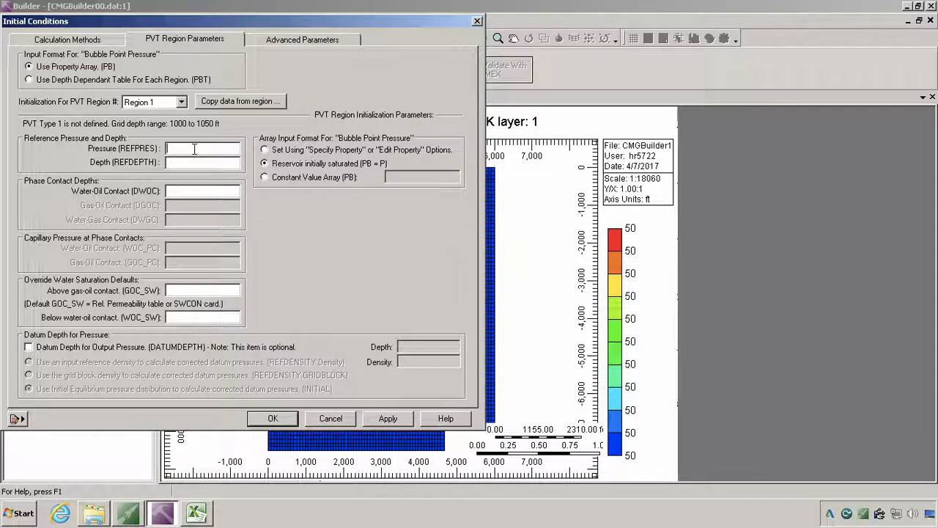
text(4503.5  psi)
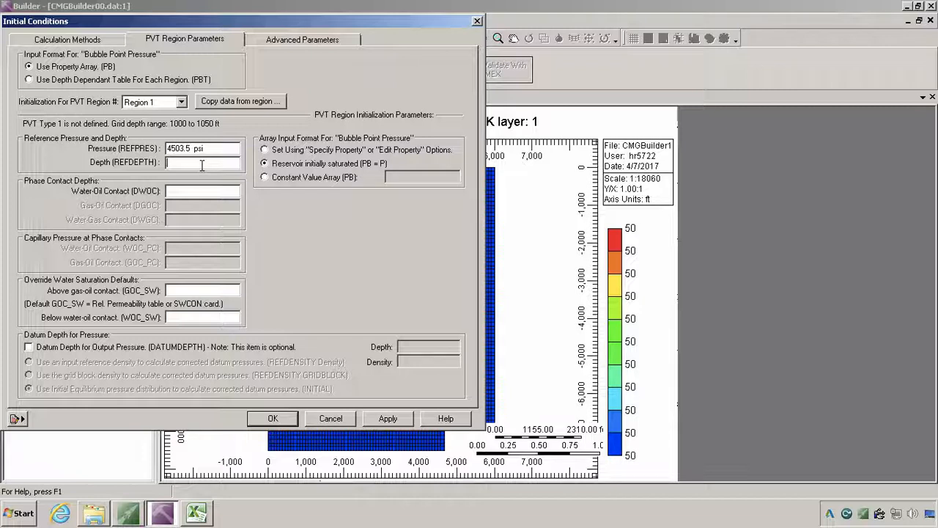
text(7474.45)
click(197, 192)
text(74)
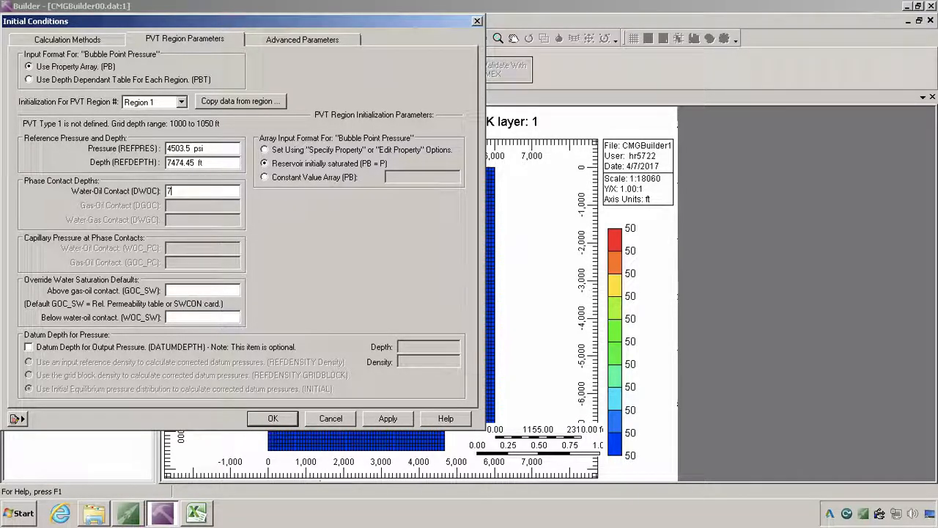
text(74.45)
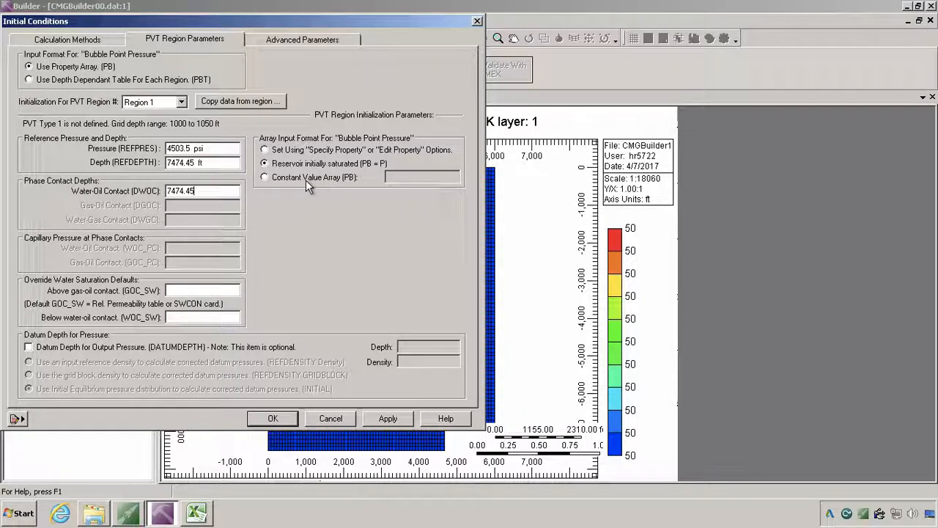
Set the bubble point pressure to a constant value of 502.505 psi and accept the initial conditions.
click(265, 178)
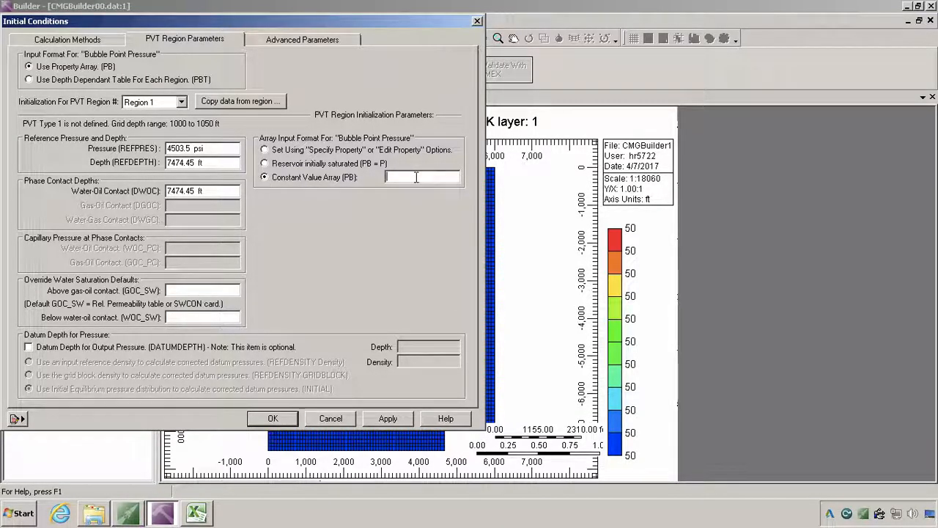
text(502.505)
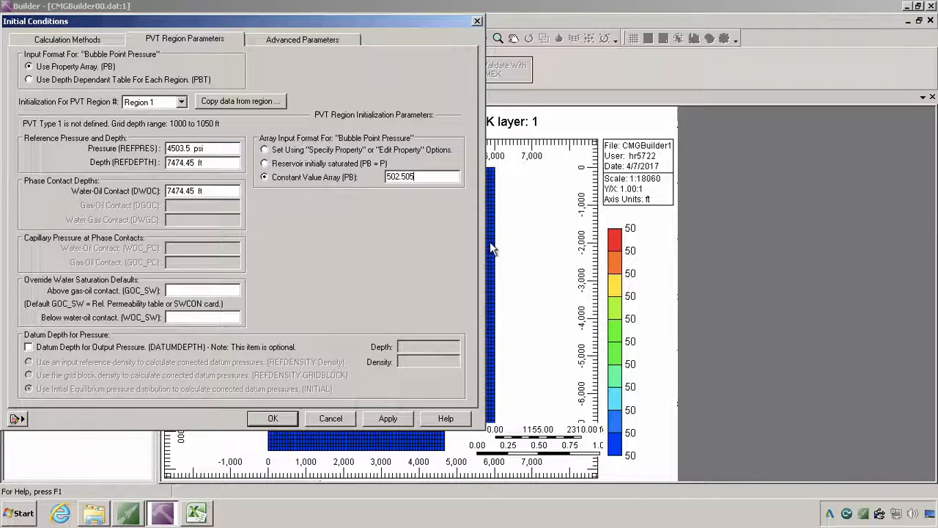
click(399, 419)
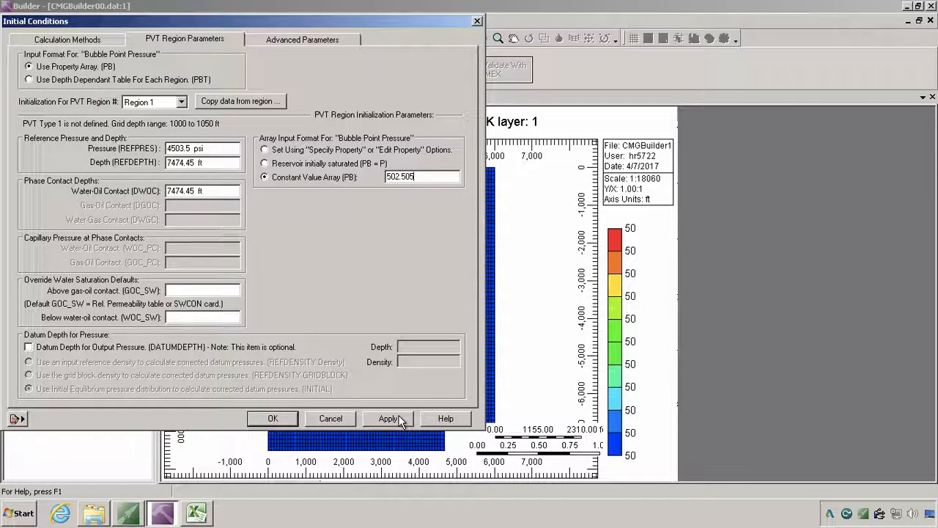
click(273, 418)
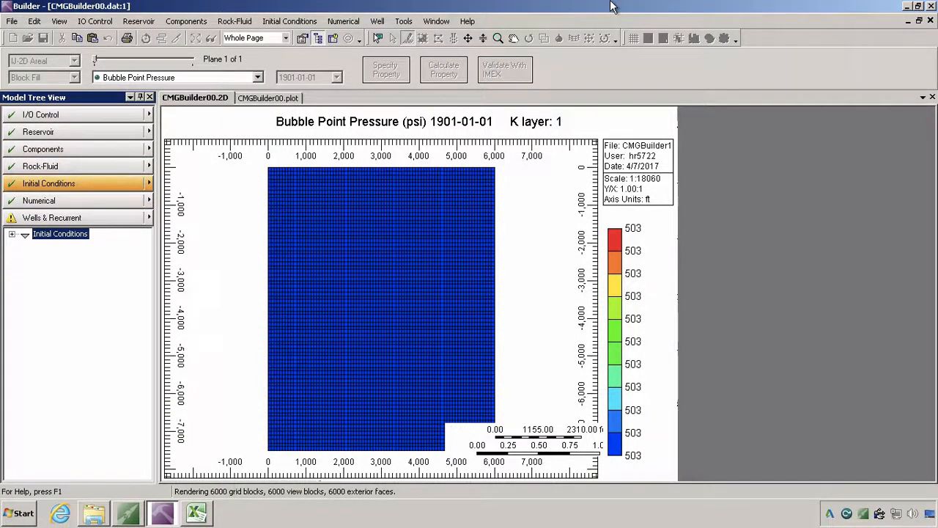
click(656, 9)
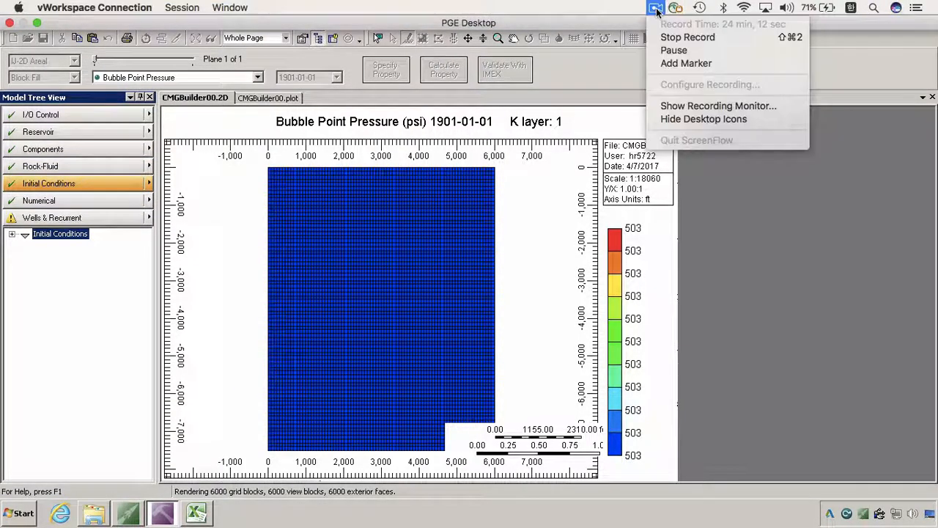
click(674, 50)
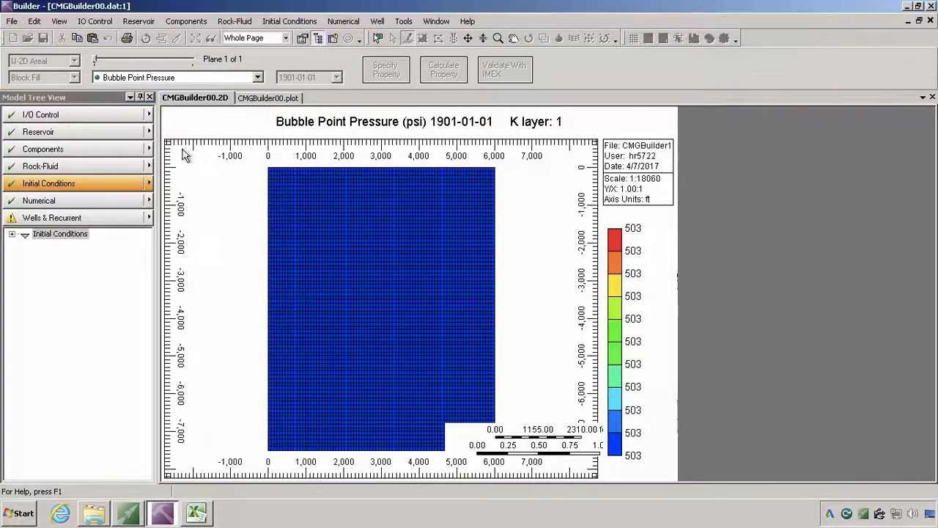
In the numerical controls, set the maximum time step size and the first time step size after well change to 1 day.
click(51, 218)
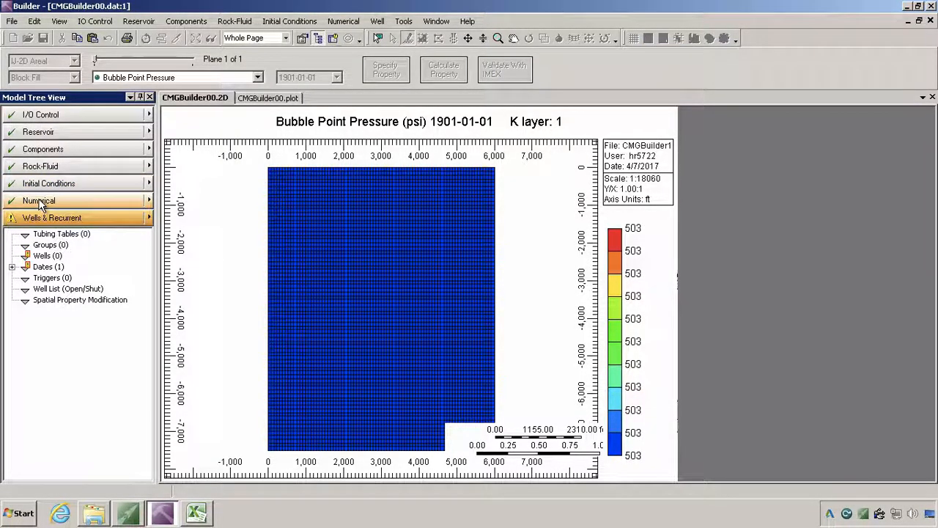
click(41, 202)
double_click(63, 233)
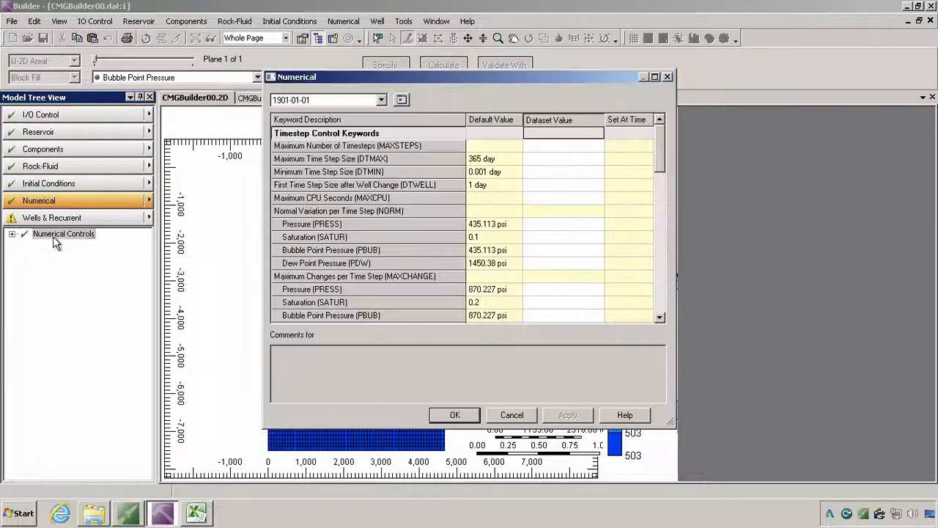
click(539, 161)
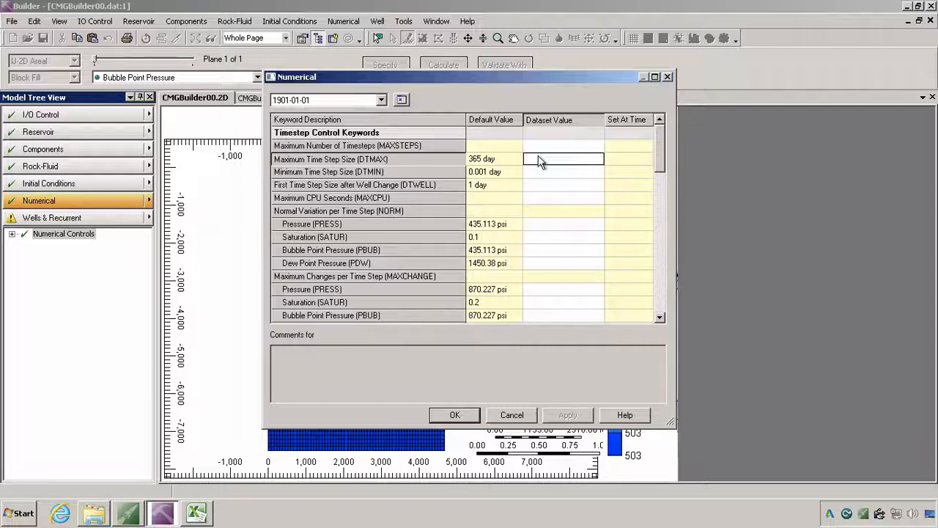
text(1)
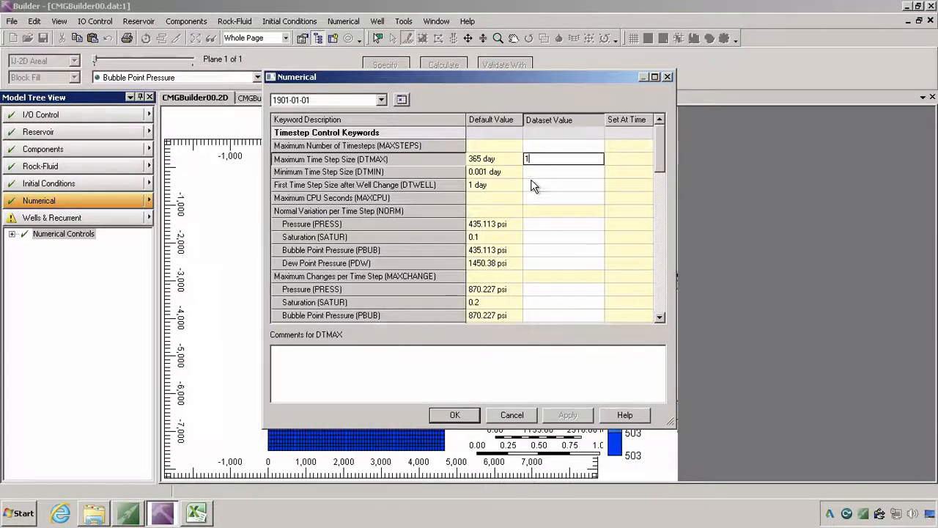
click(533, 185)
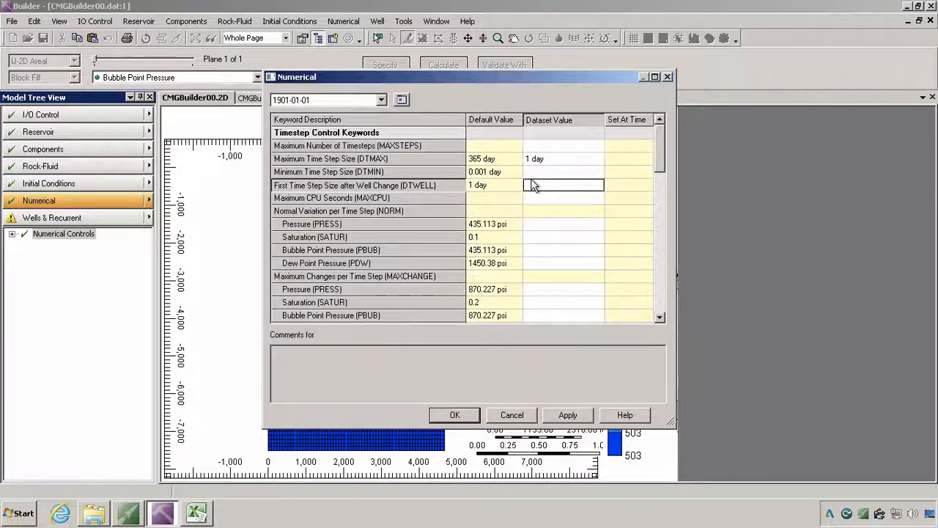
text(1)
Set the minimum time step size (DTMIN) to 0.999999 day and accept the numerical settings.
click(539, 162)
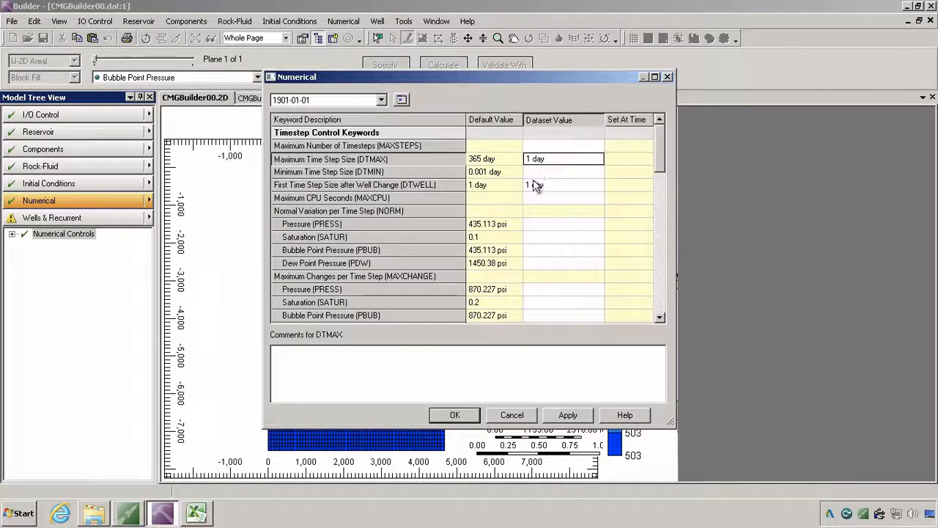
key(Down)
text(0)
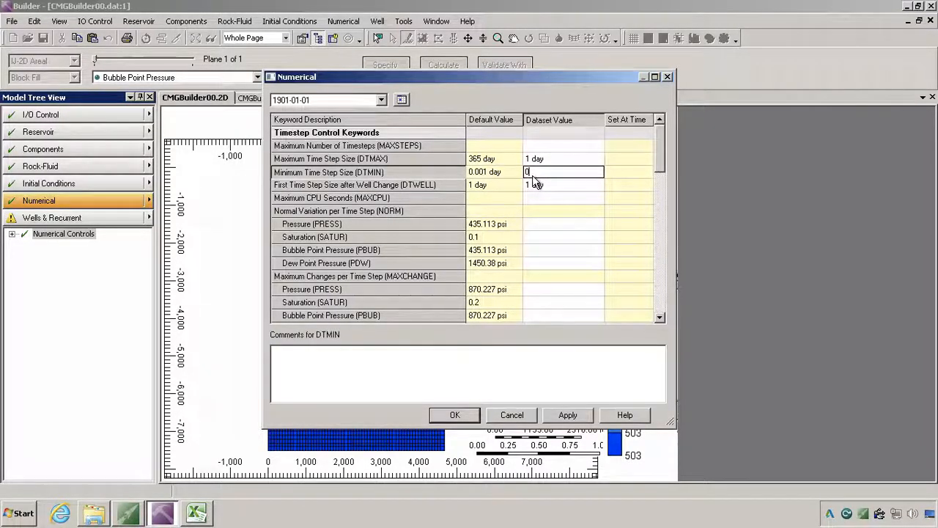
text(.999999)
click(551, 186)
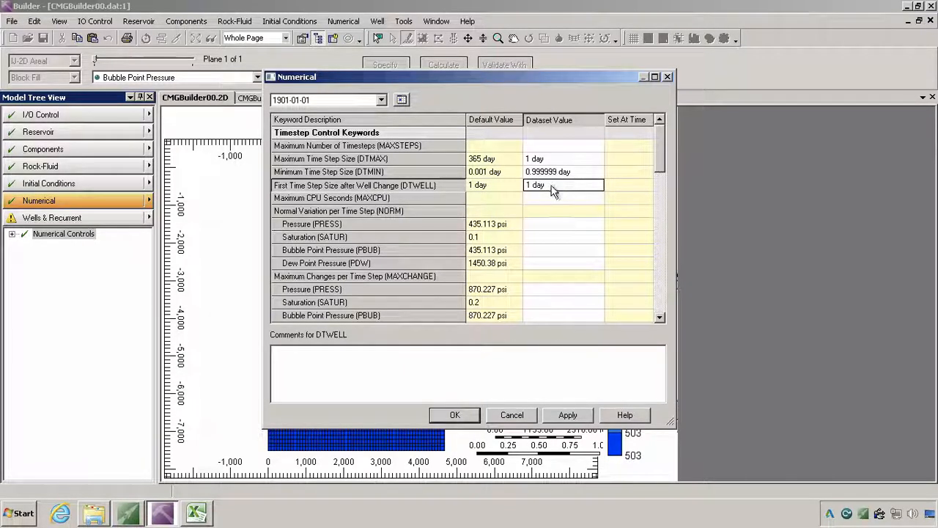
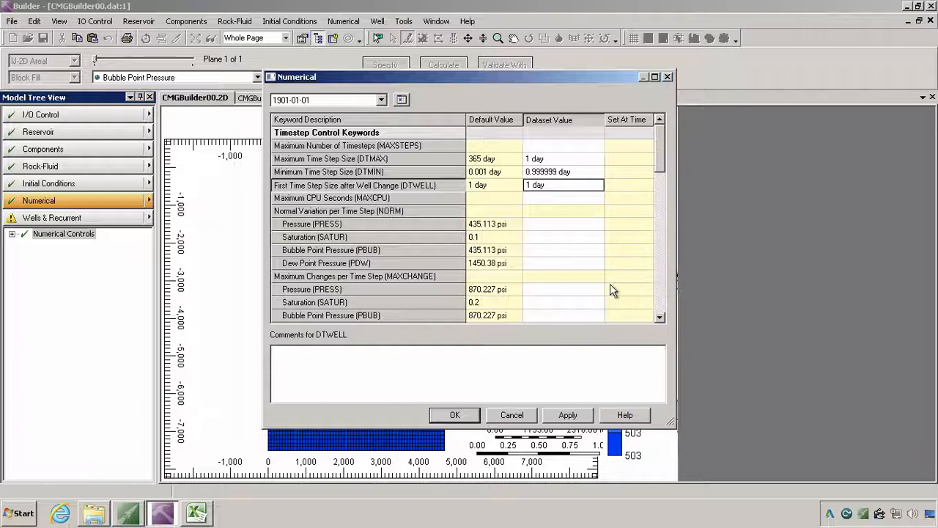
click(568, 415)
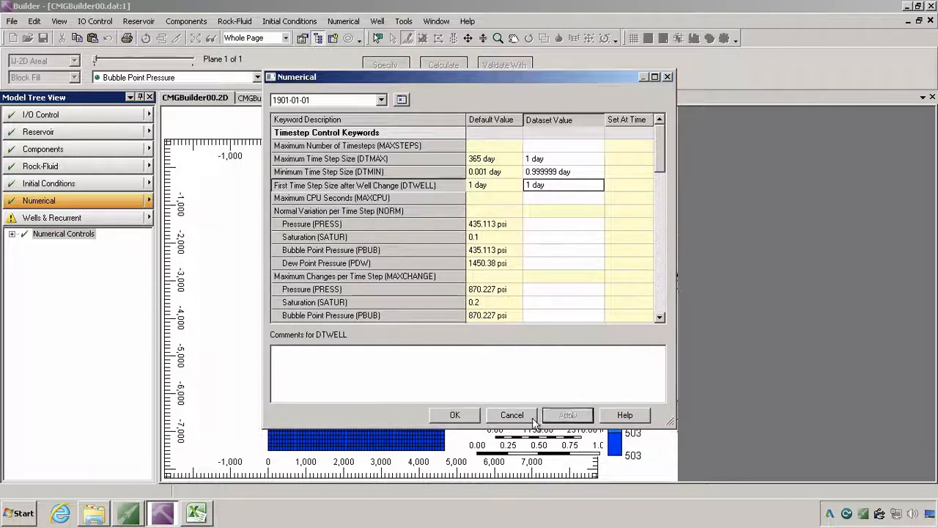
click(455, 414)
Start a new well named Well-1 with type PRODUCER and display its constraint settings.
click(65, 217)
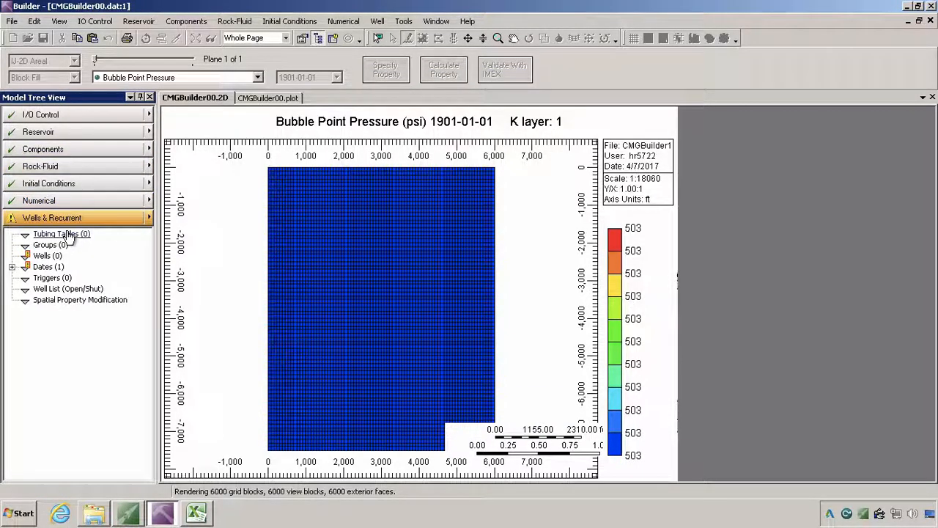
double_click(47, 258)
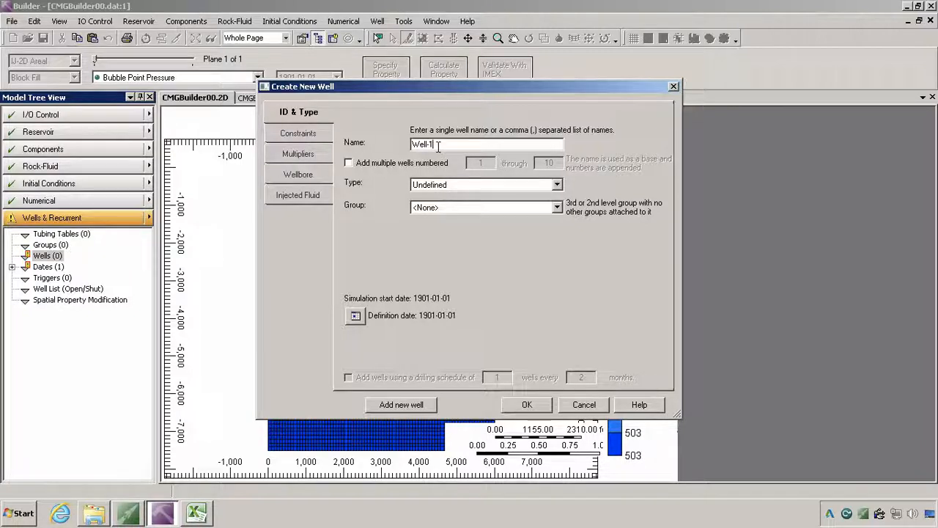
click(440, 185)
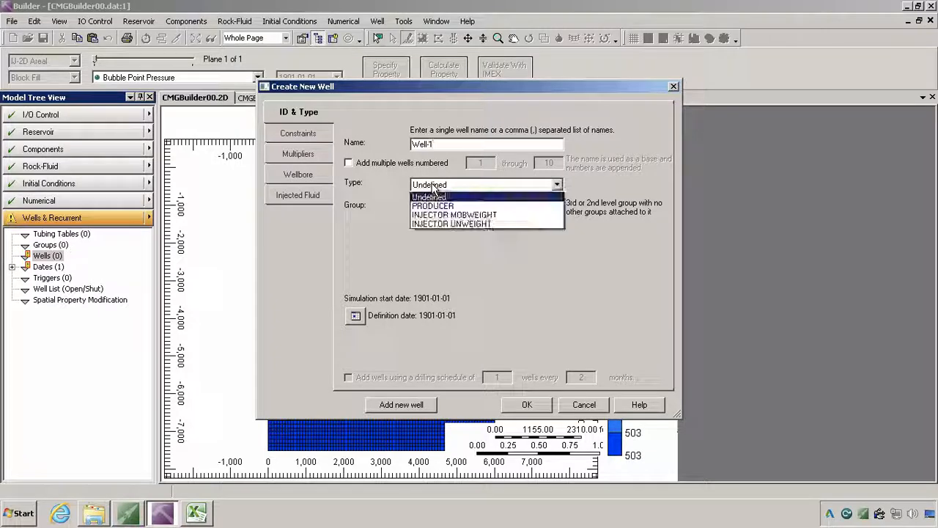
click(437, 207)
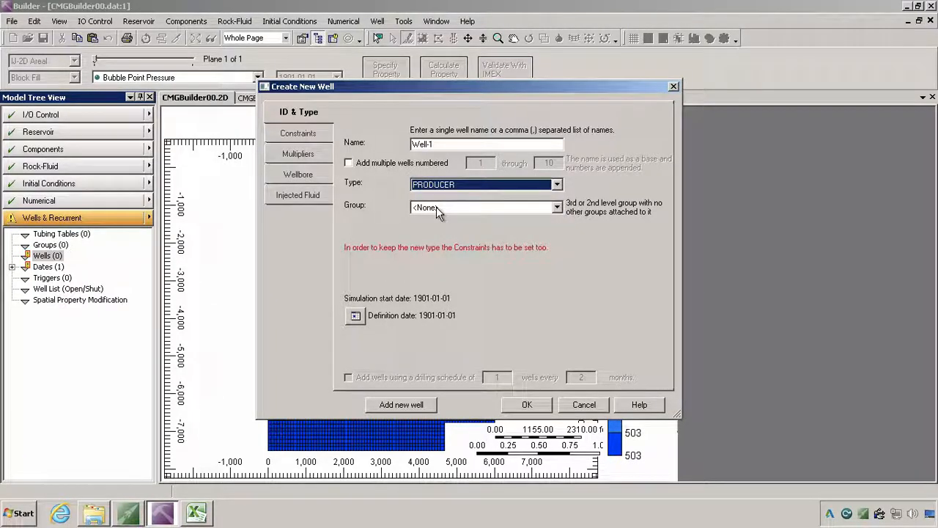
click(295, 134)
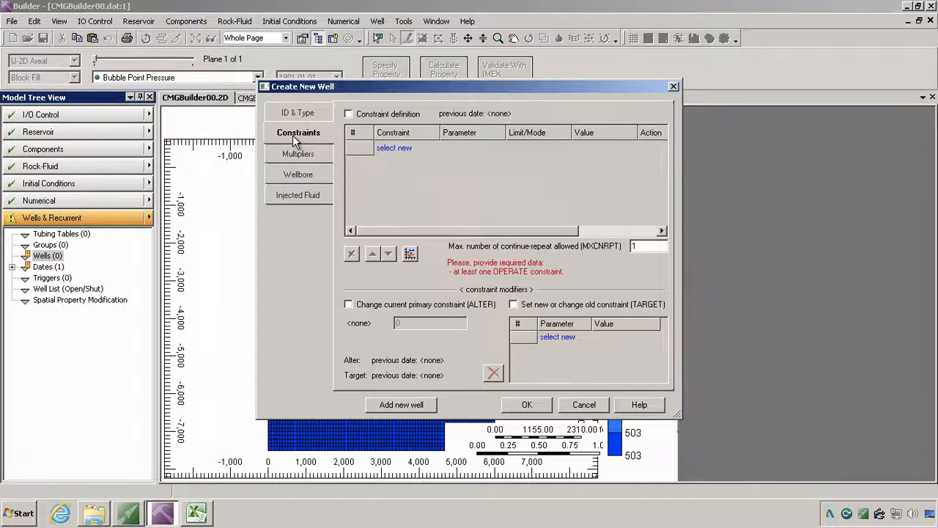
click(348, 114)
click(348, 114)
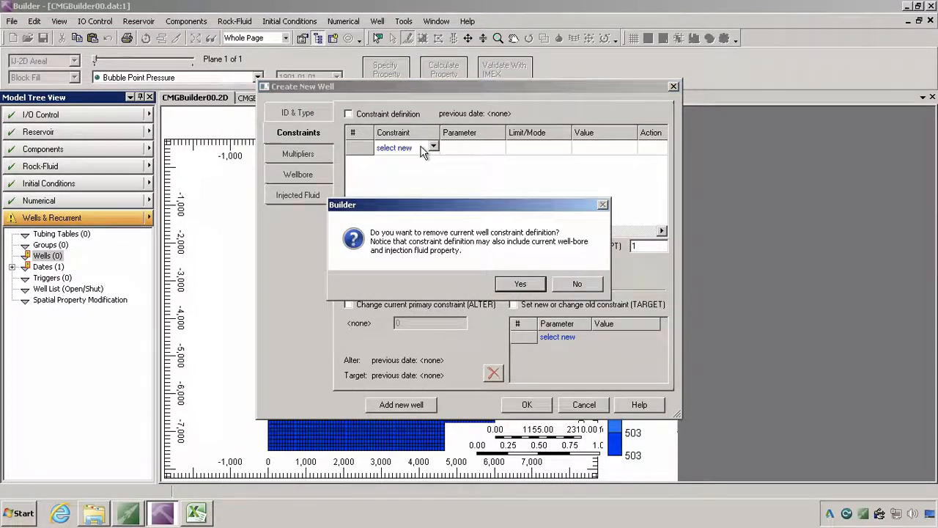
click(523, 286)
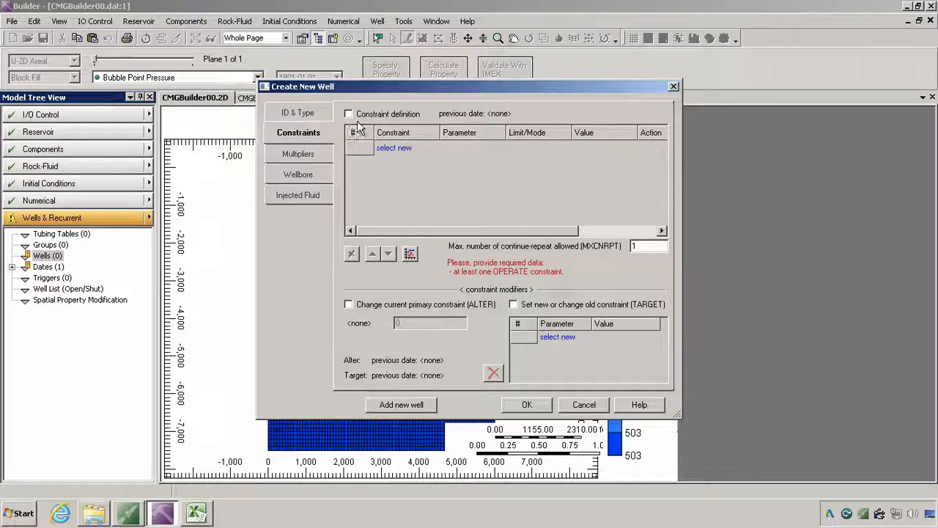
Enable the constraint definition for Well-1 and add an OPERATE constraint on STL surface liquid rate, MAX 120 bbl/day.
click(349, 115)
click(407, 149)
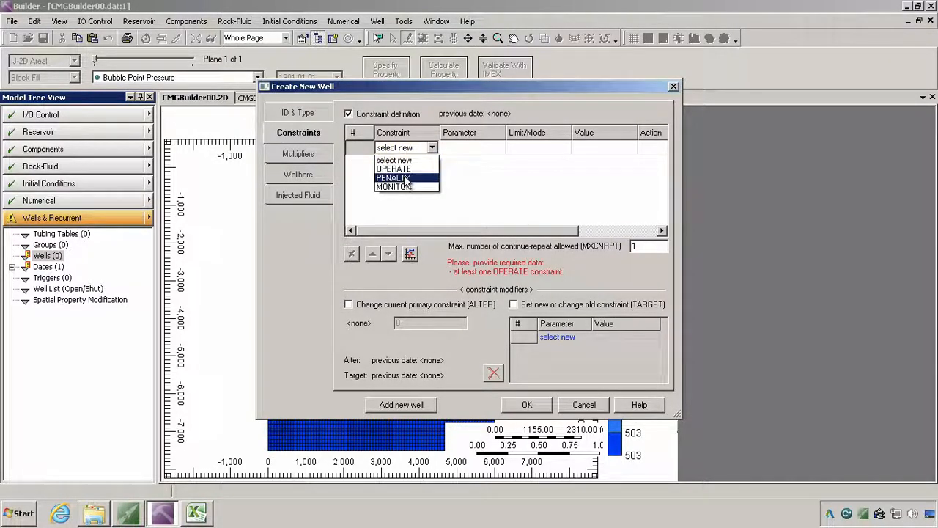
click(396, 169)
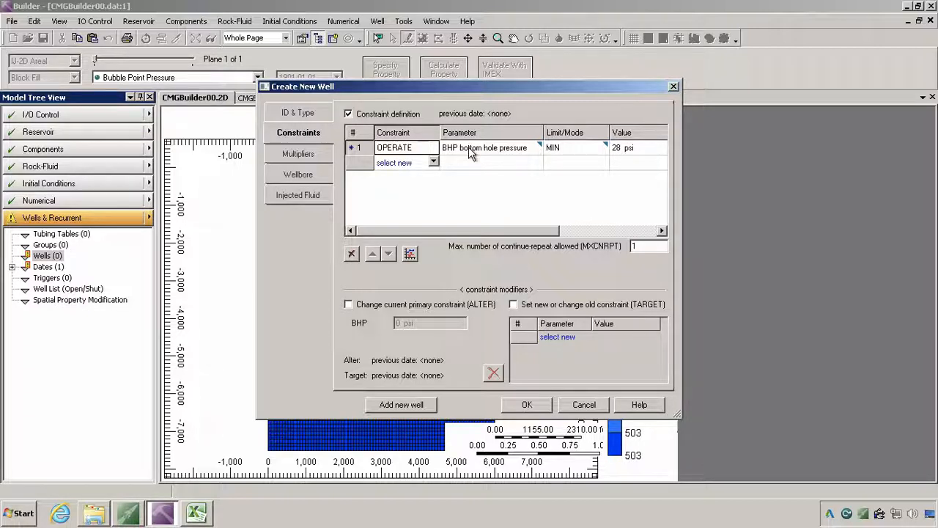
click(470, 151)
click(471, 150)
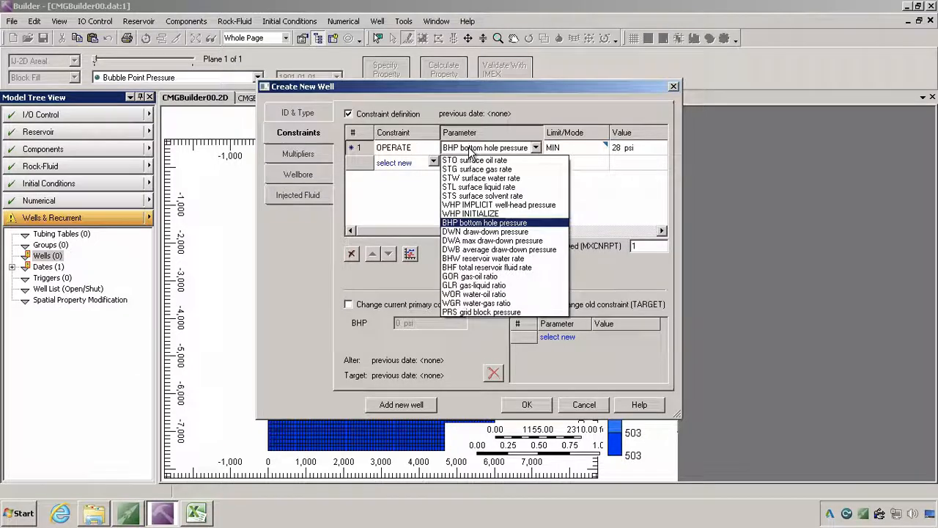
click(467, 187)
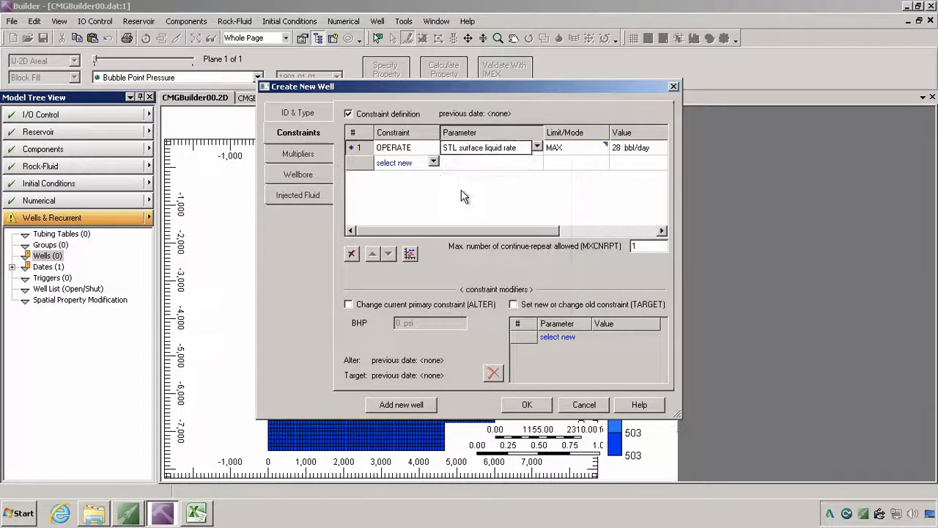
click(616, 152)
text(120)
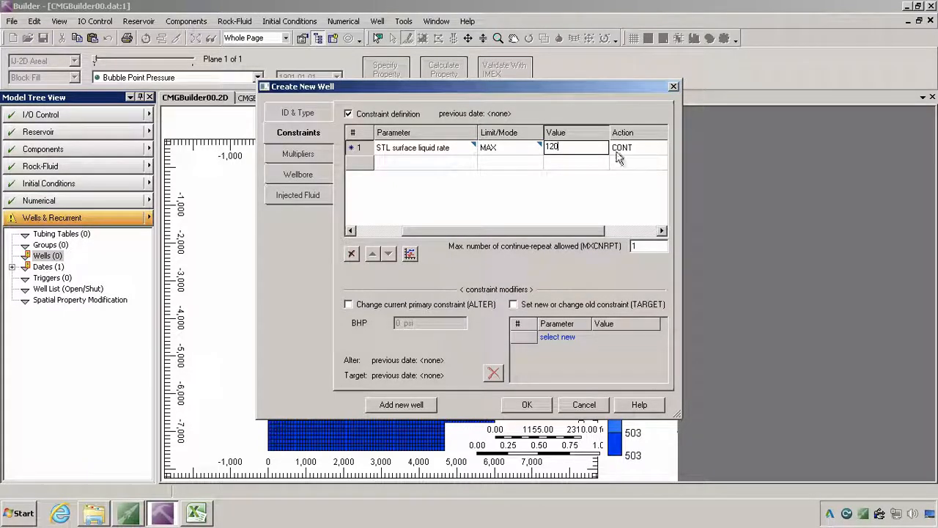
key(Return)
Add a second OPERATE constraint to Well-1 on BHP bottom hole pressure, MIN 502.505 psi.
click(384, 164)
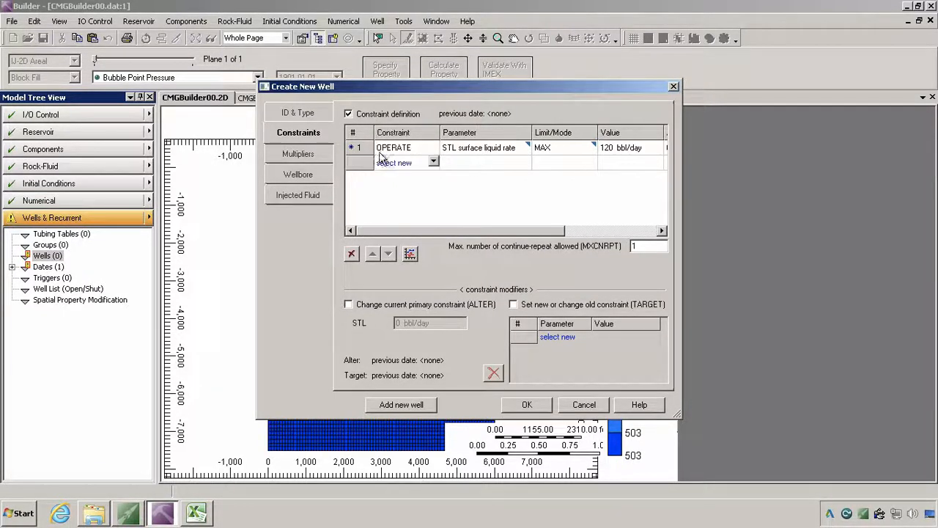
click(386, 164)
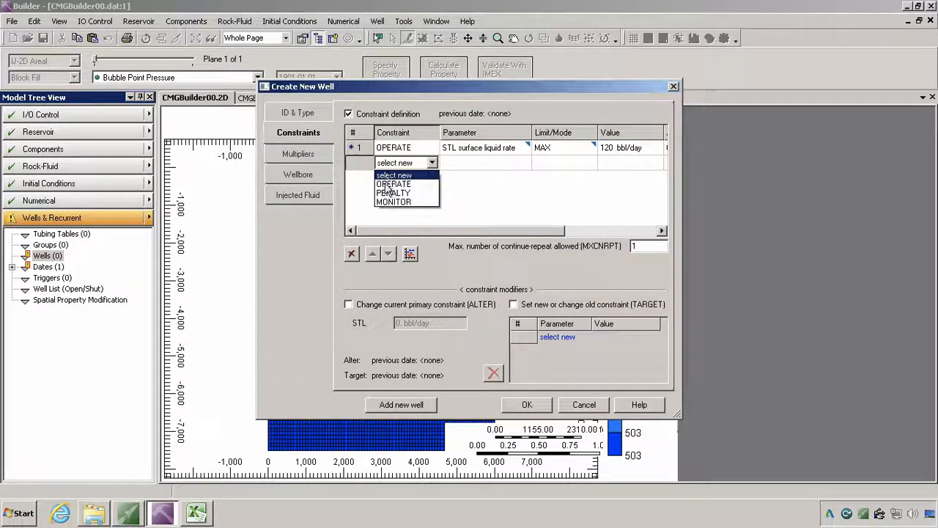
click(396, 184)
click(473, 163)
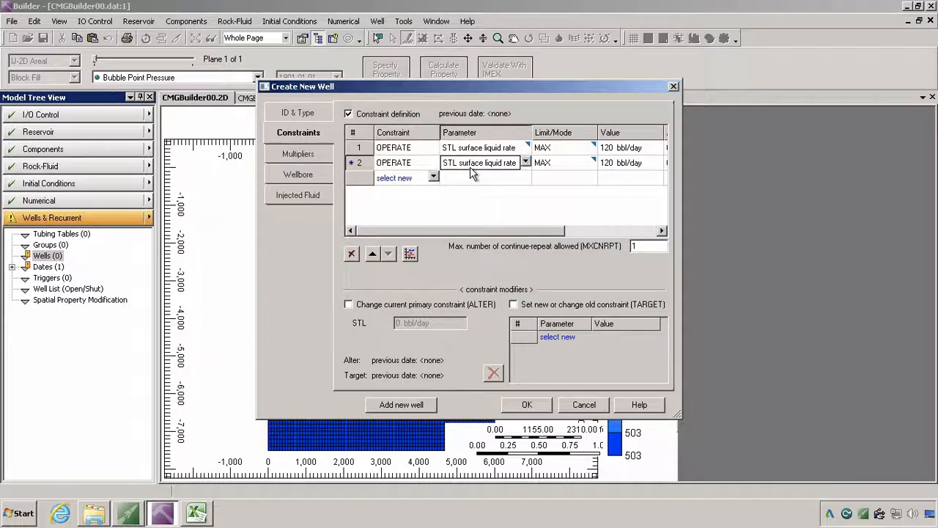
click(473, 163)
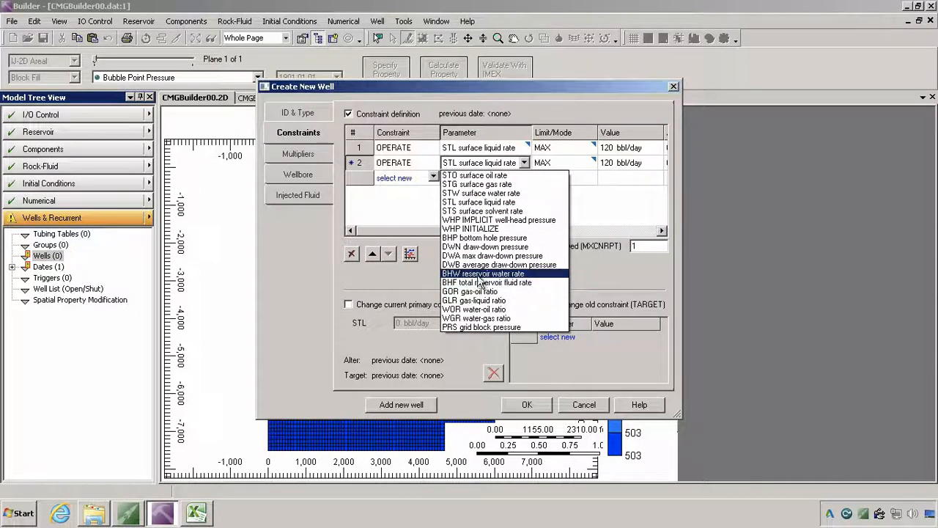
click(478, 238)
click(613, 163)
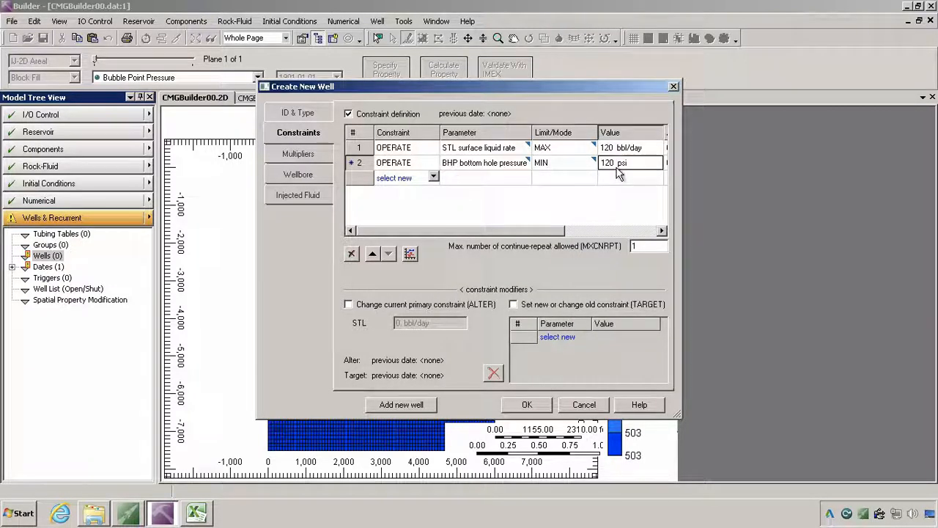
text(502)
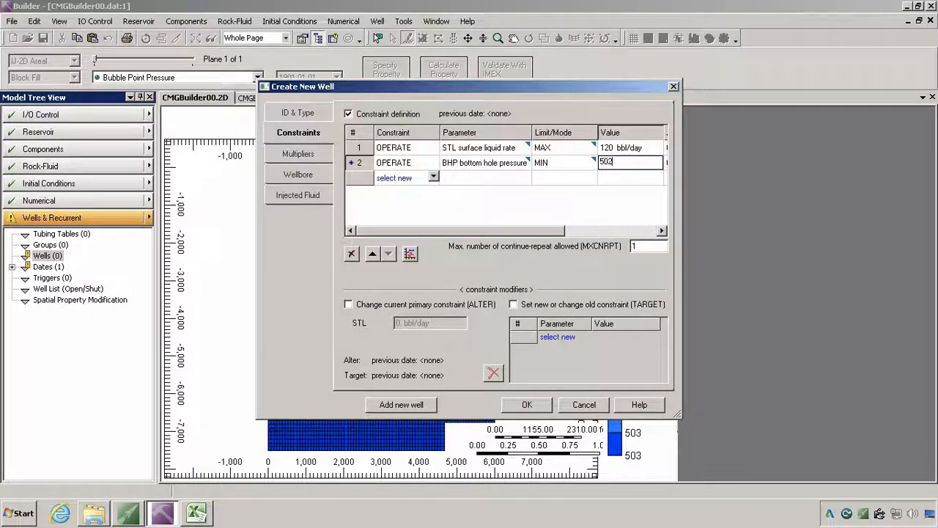
text(.505)
key(Return)
Add a new well named Well-2 with type PRODUCER and display its constraint settings.
click(402, 405)
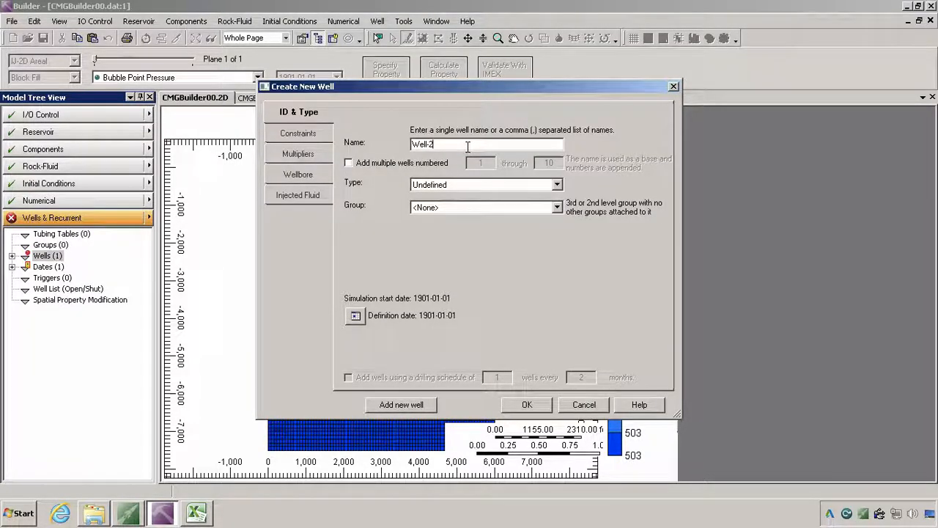
click(449, 186)
click(449, 207)
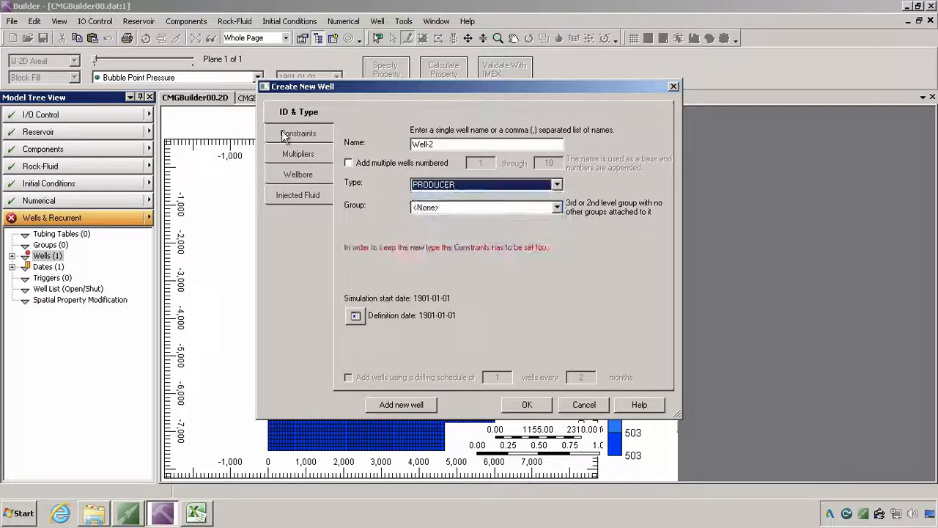
click(289, 132)
Enable the constraint definition for Well-2 and add an OPERATE constraint on STL surface liquid rate, MAX 90 bbl/day.
click(348, 113)
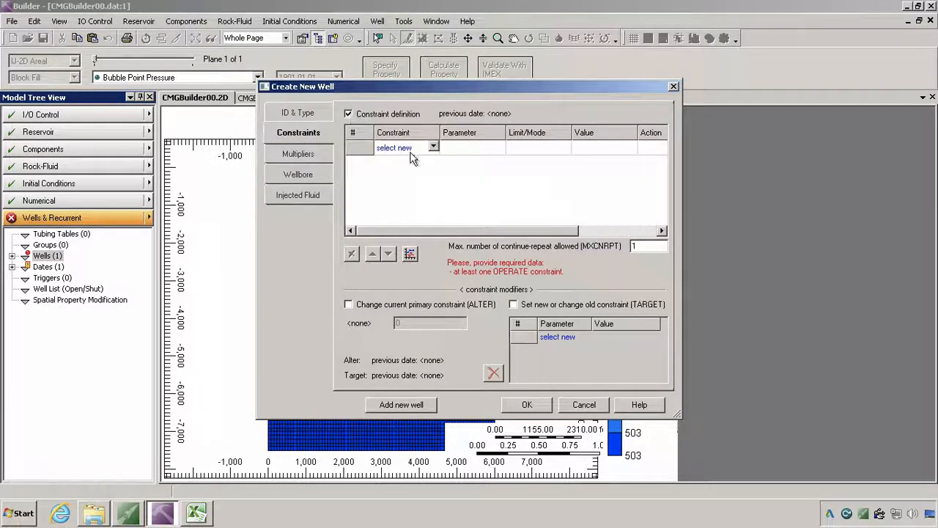
click(431, 148)
click(396, 166)
click(469, 147)
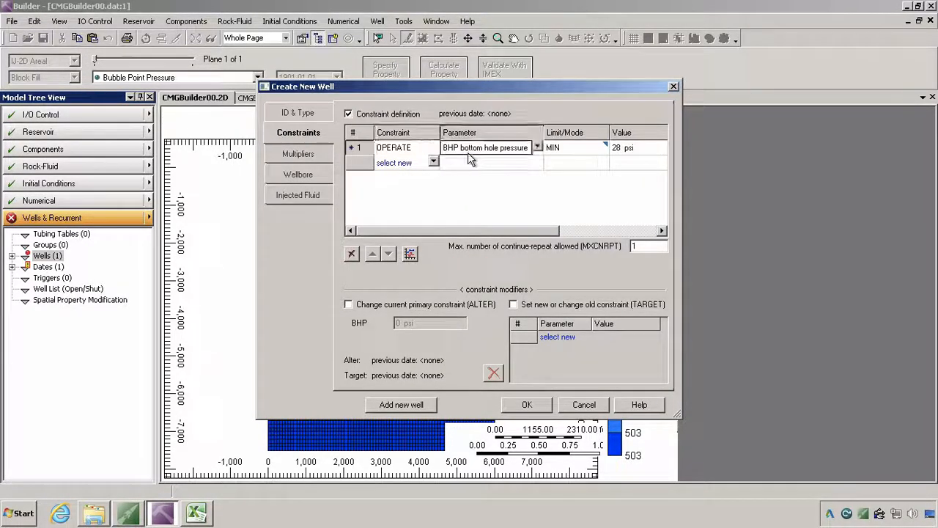
click(477, 148)
click(462, 188)
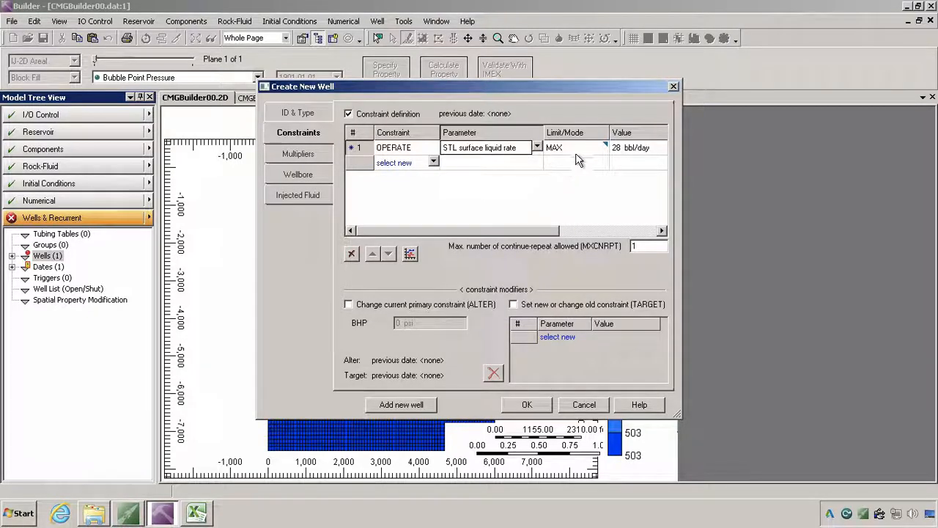
click(620, 150)
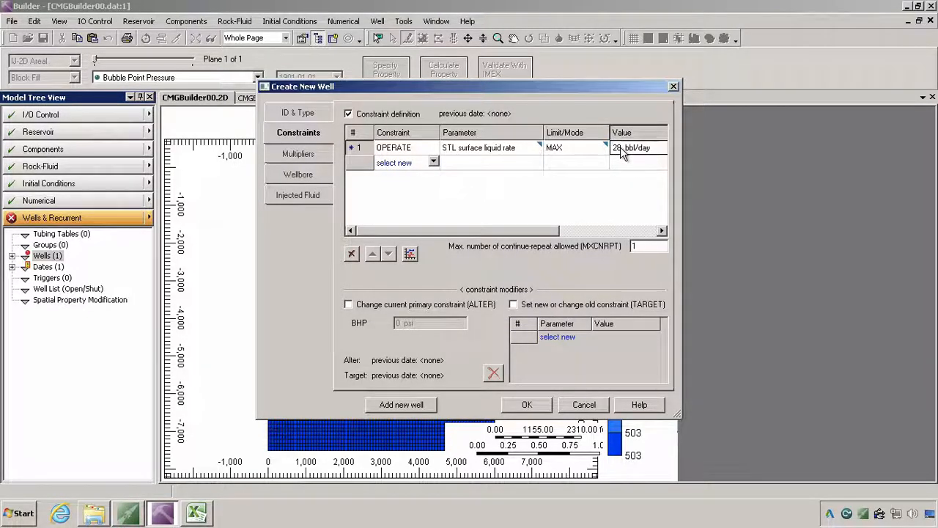
text(90)
key(Return)
Add a second OPERATE constraint to Well-2 on BHP bottom hole pressure, MIN 502.505 psi.
click(356, 170)
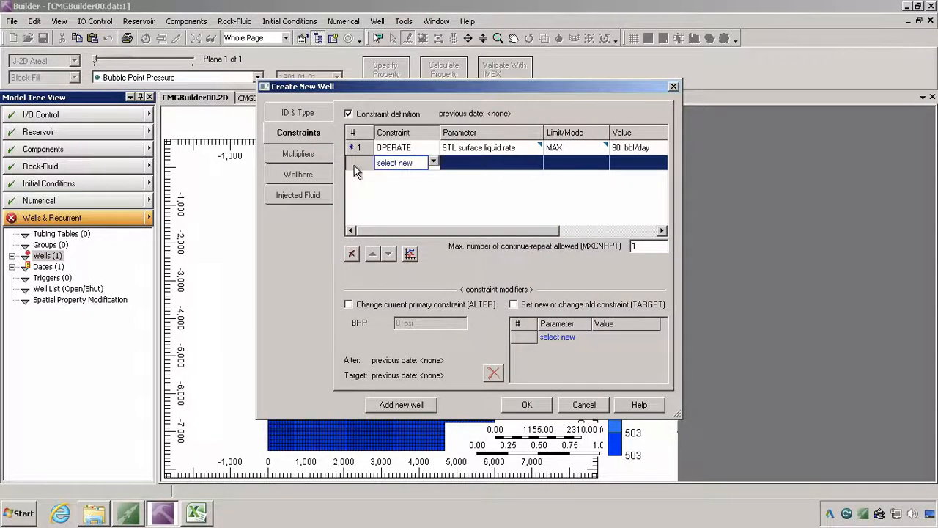
click(399, 165)
click(396, 176)
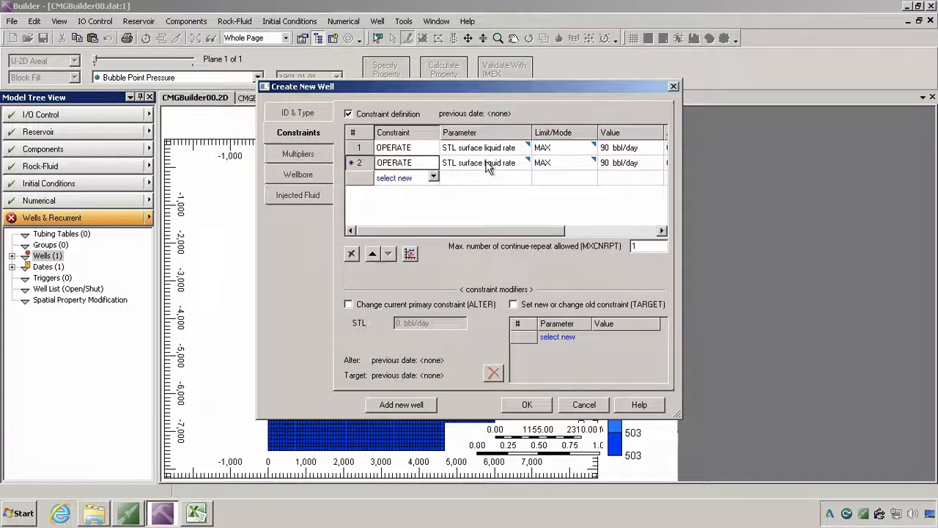
click(488, 168)
click(487, 163)
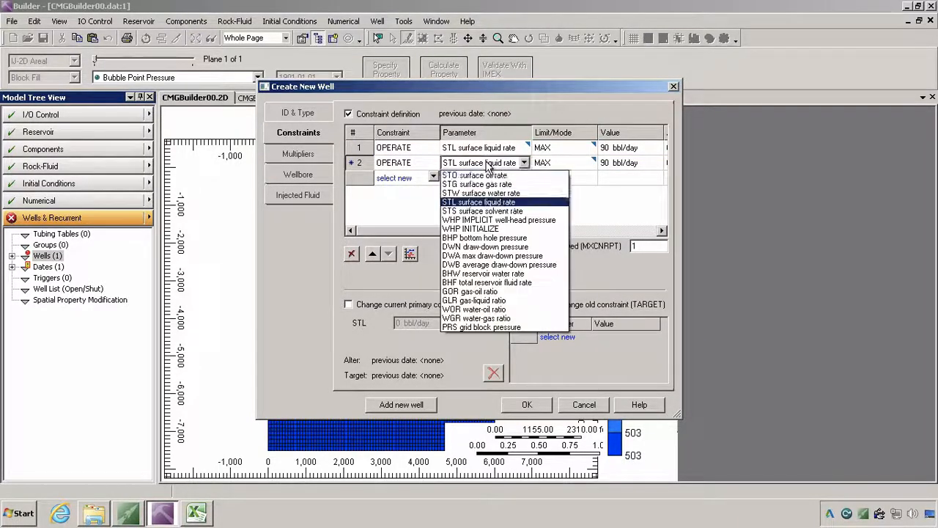
click(473, 237)
click(601, 168)
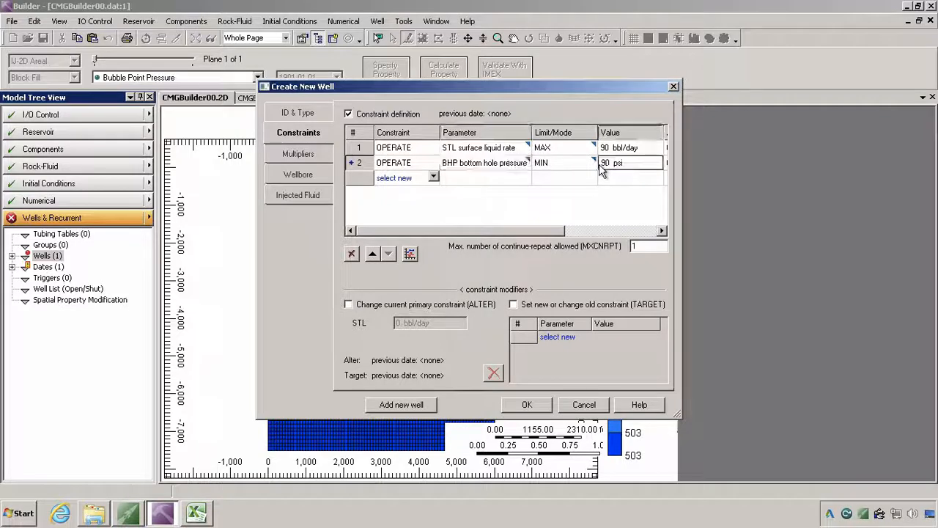
text(502)
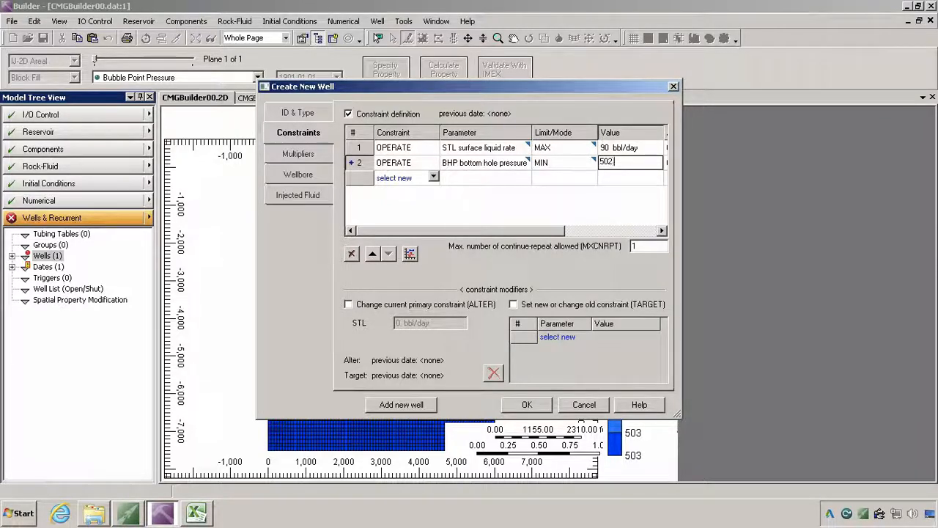
text(.505)
key(Return)
Add a new well named Well-3 with type PRODUCER and display its constraint settings.
click(401, 405)
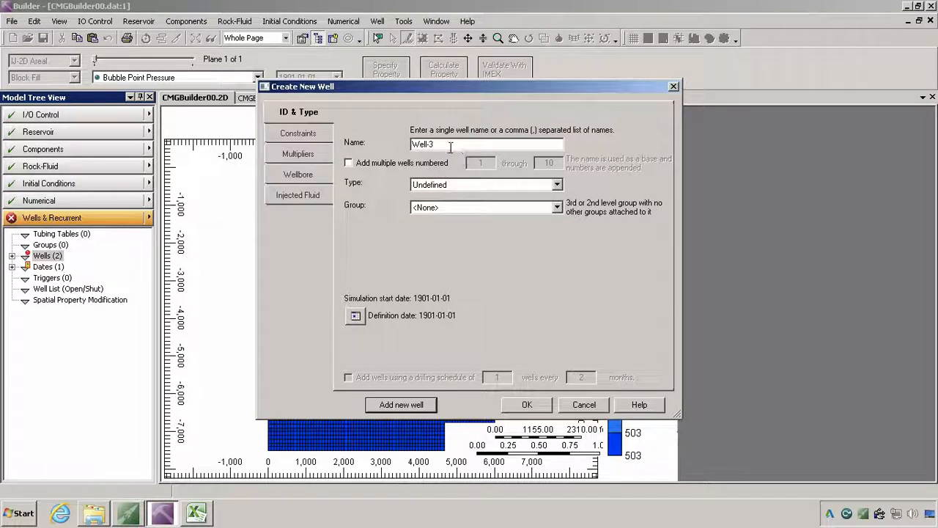
click(423, 185)
click(425, 206)
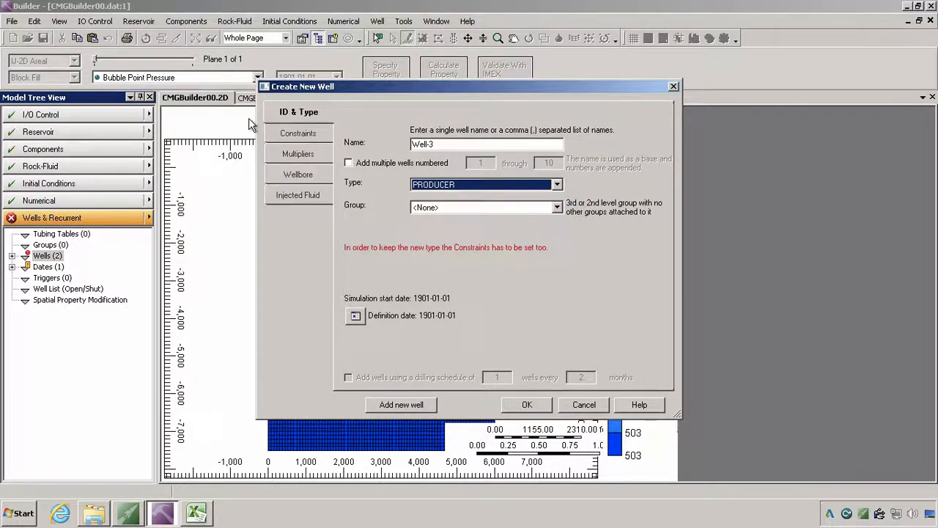
click(296, 134)
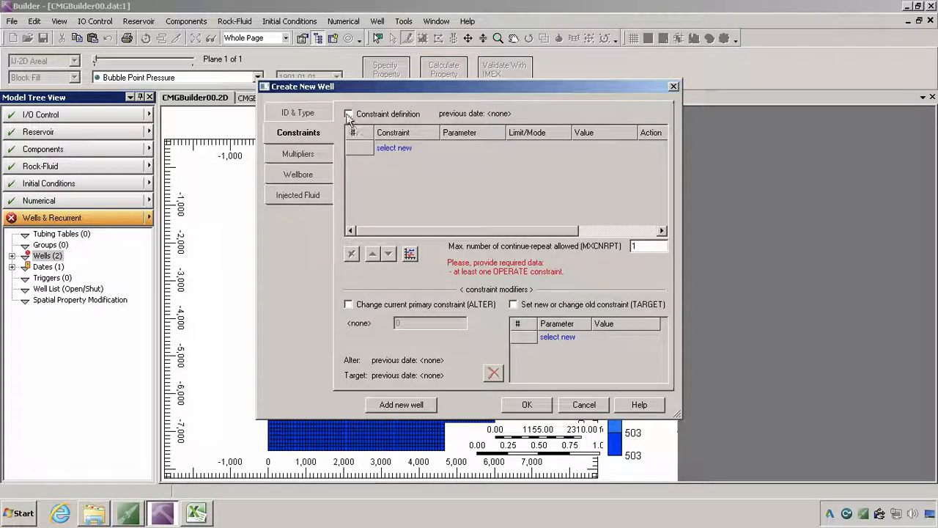
Enable the constraint definition for Well-3 and add an OPERATE constraint on BHP bottom hole pressure, MIN 502.505 psi.
click(348, 114)
click(392, 149)
click(394, 170)
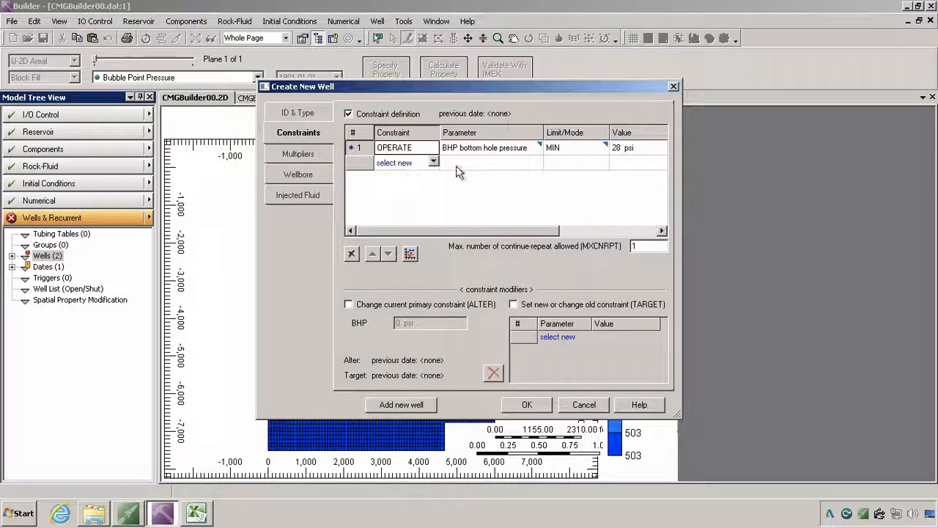
click(623, 150)
text(50)
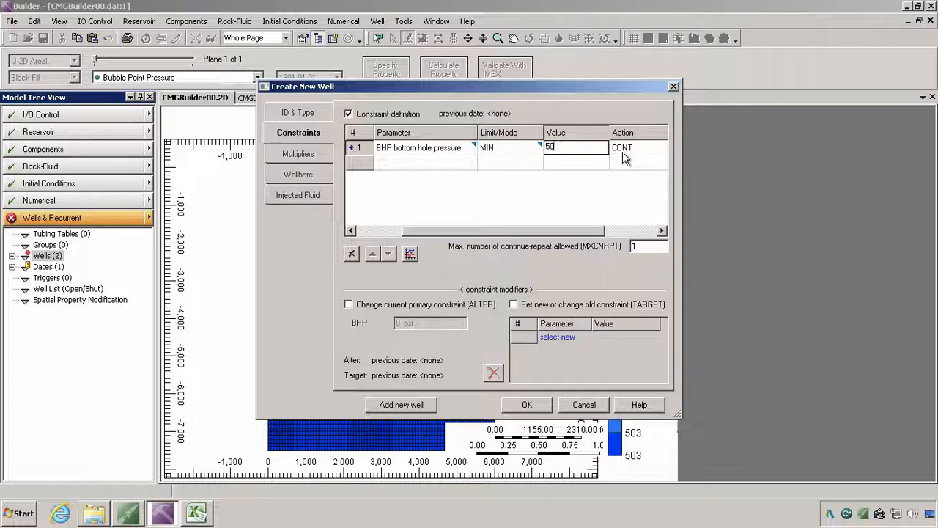
text(52.505)
key(Return)
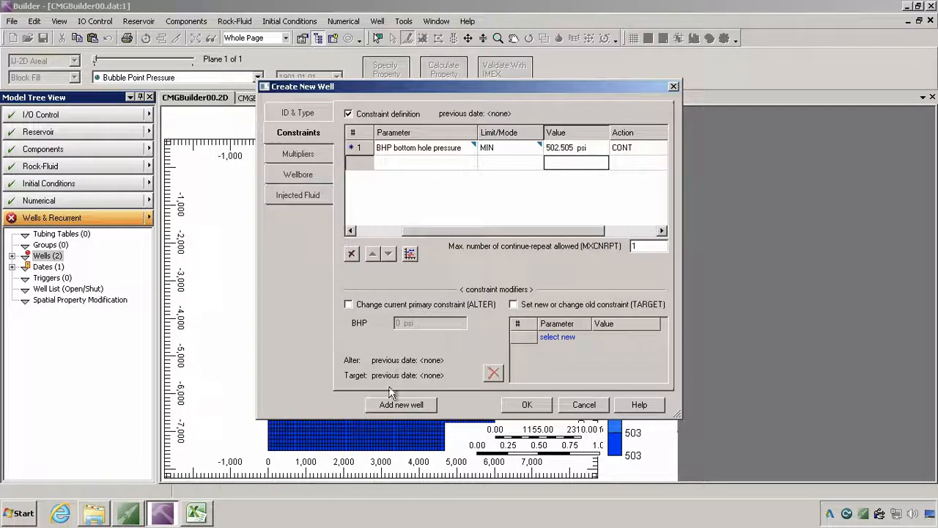
Add another new well, Well-4, and set its type to PRODUCER.
click(396, 404)
click(449, 186)
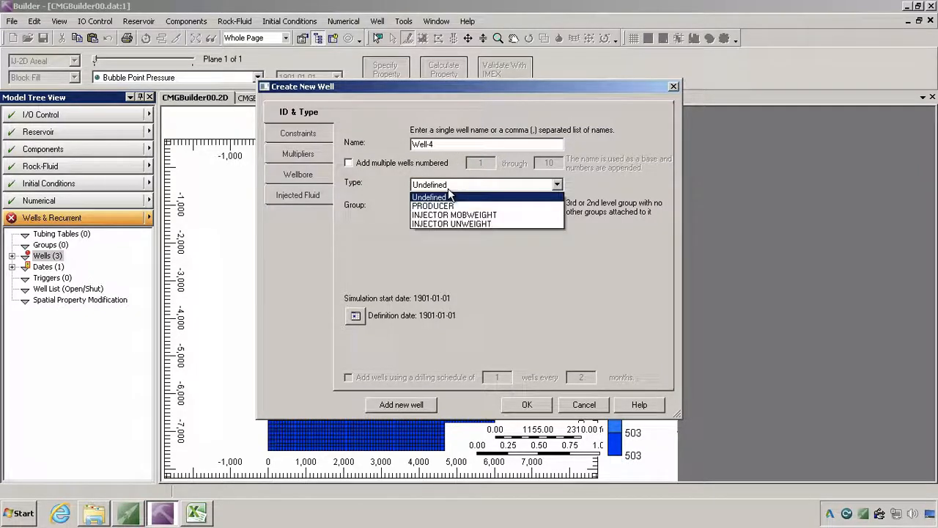
click(442, 206)
Define an OPERATE constraint for Well-4 with a minimum BHP bottom hole pressure of 502.505 psi.
click(309, 134)
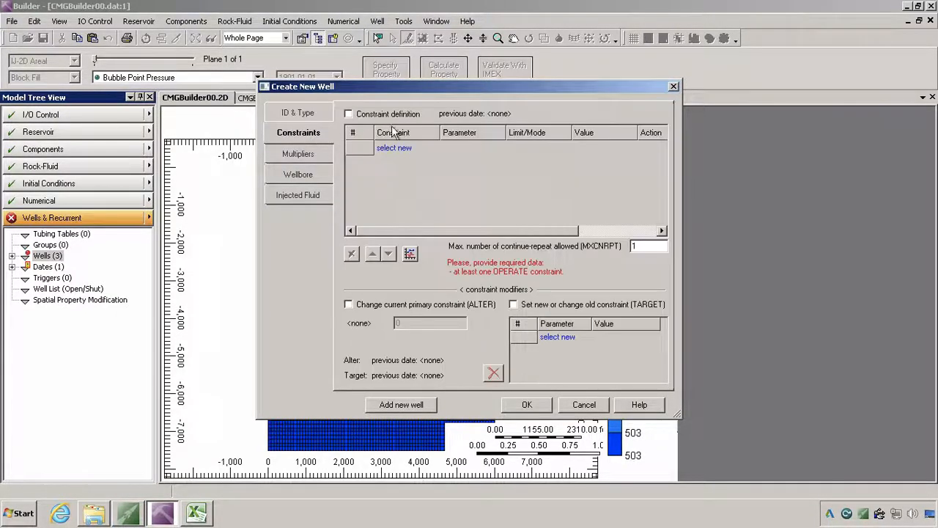
click(372, 115)
click(404, 148)
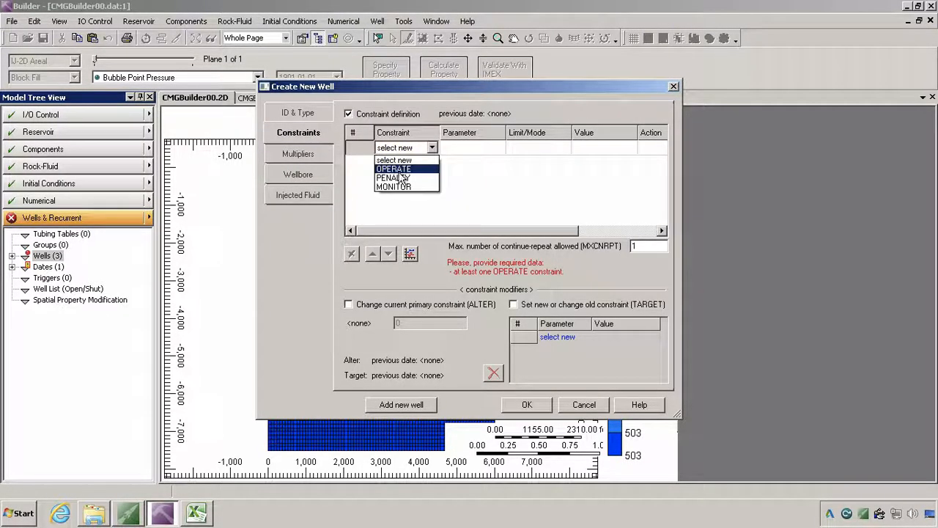
click(400, 171)
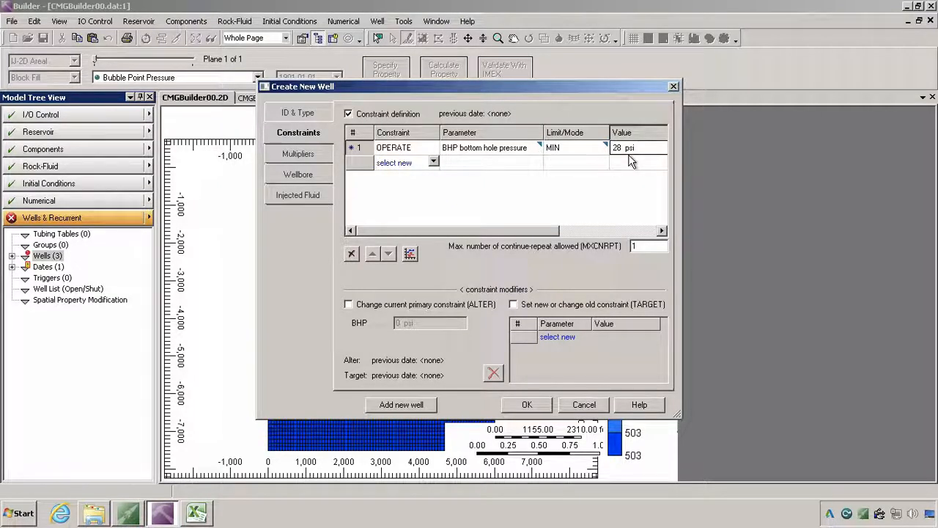
text(502.50)
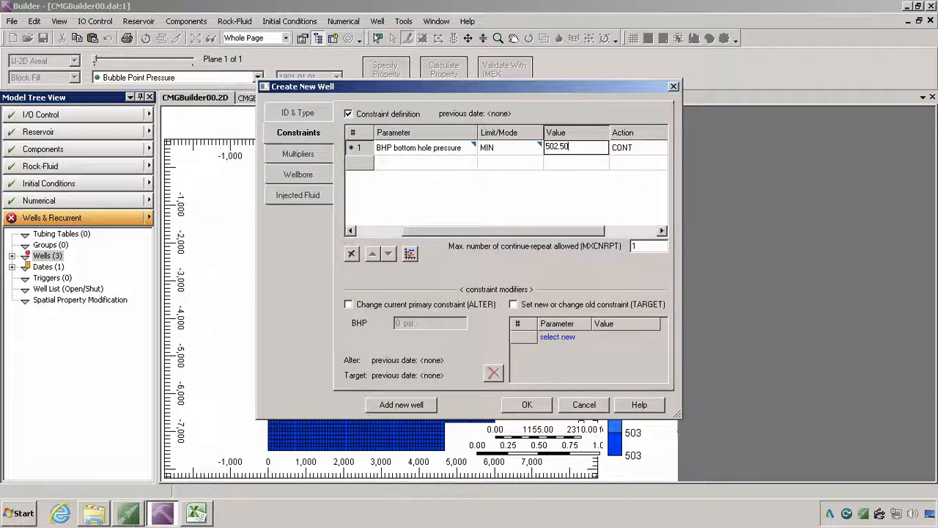
text(5)
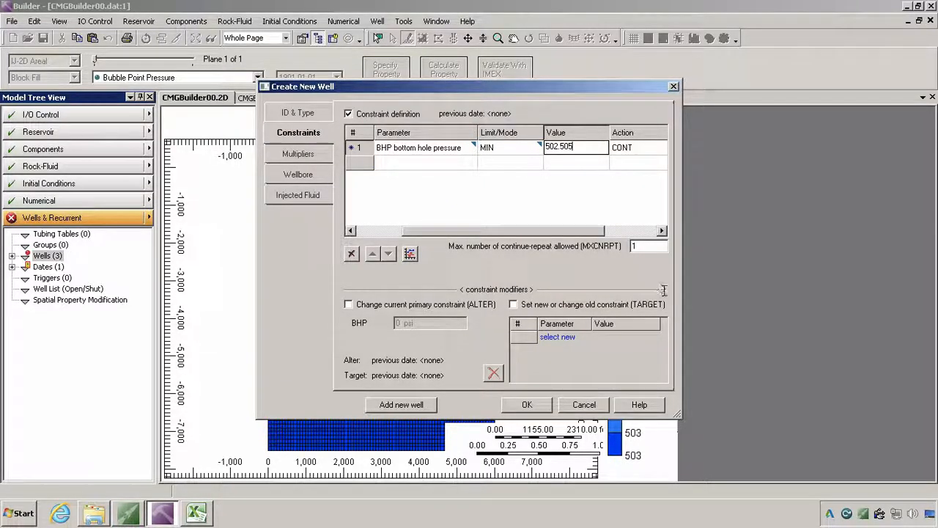
Add another new well, Well-5, and set its type to PRODUCER.
click(411, 405)
click(441, 186)
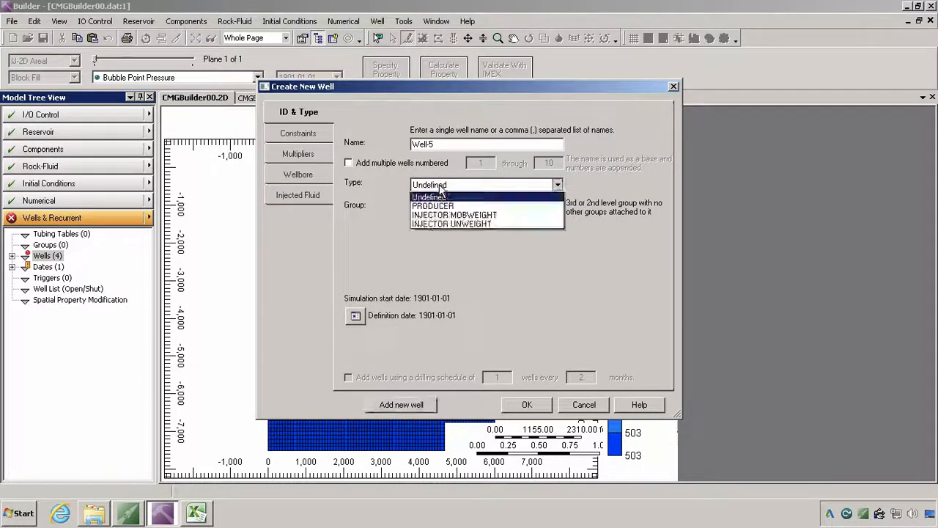
click(439, 206)
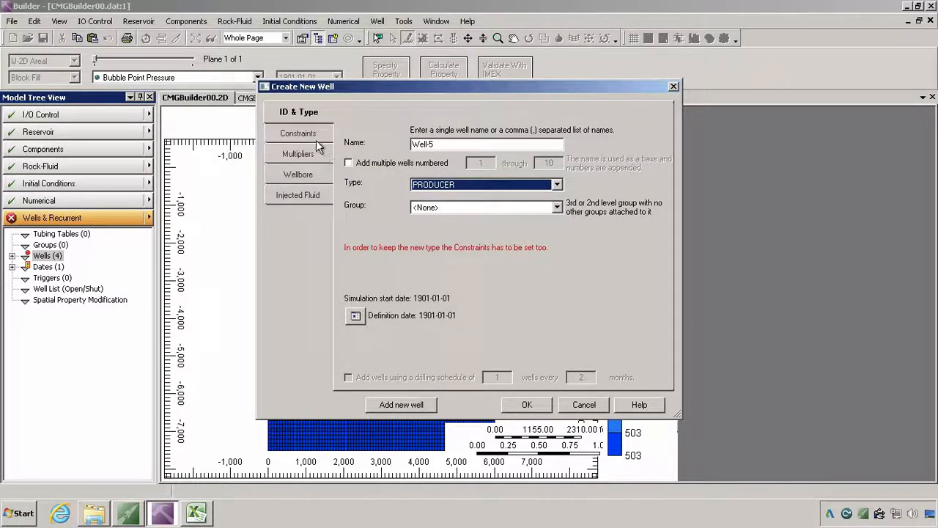
Define an OPERATE constraint for Well-5 with a minimum BHP bottom hole pressure of 502.505 psi.
click(298, 133)
click(348, 114)
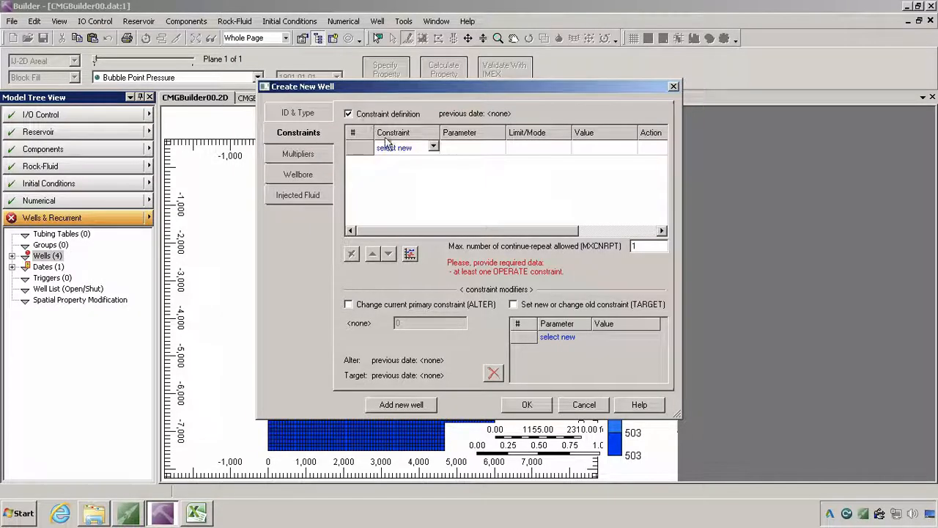
click(394, 145)
click(394, 145)
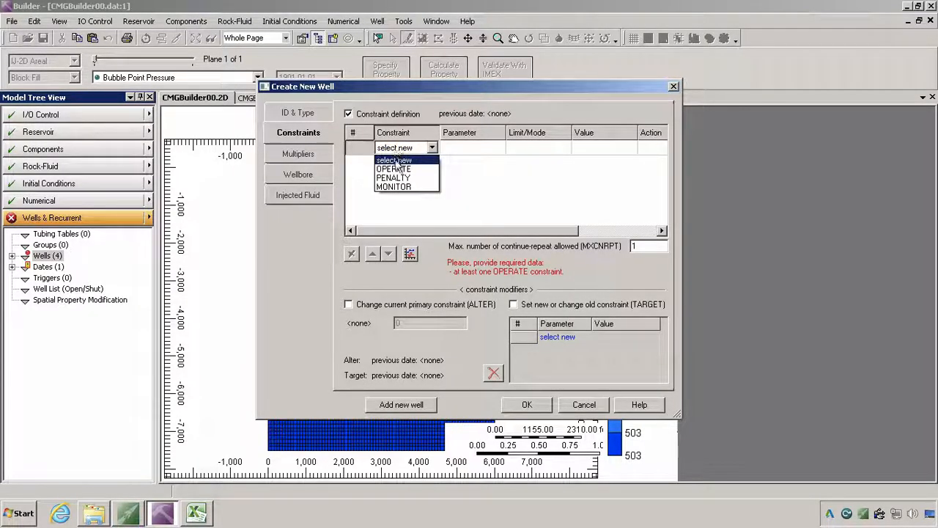
click(393, 169)
click(474, 150)
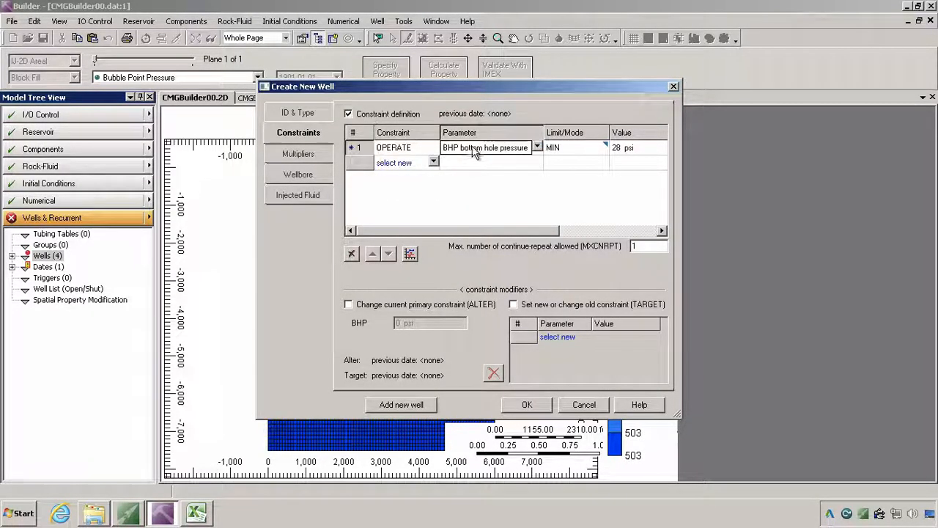
click(627, 158)
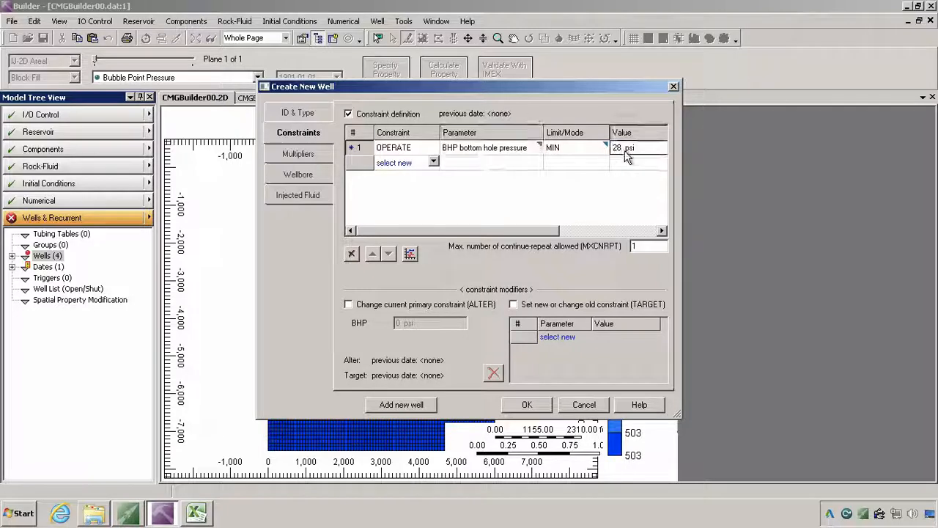
text(502.)
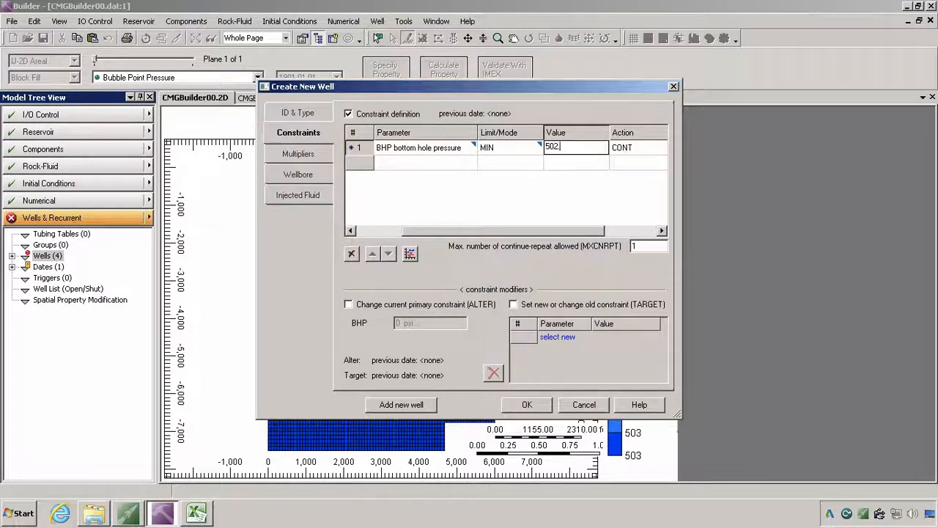
text(505)
click(597, 160)
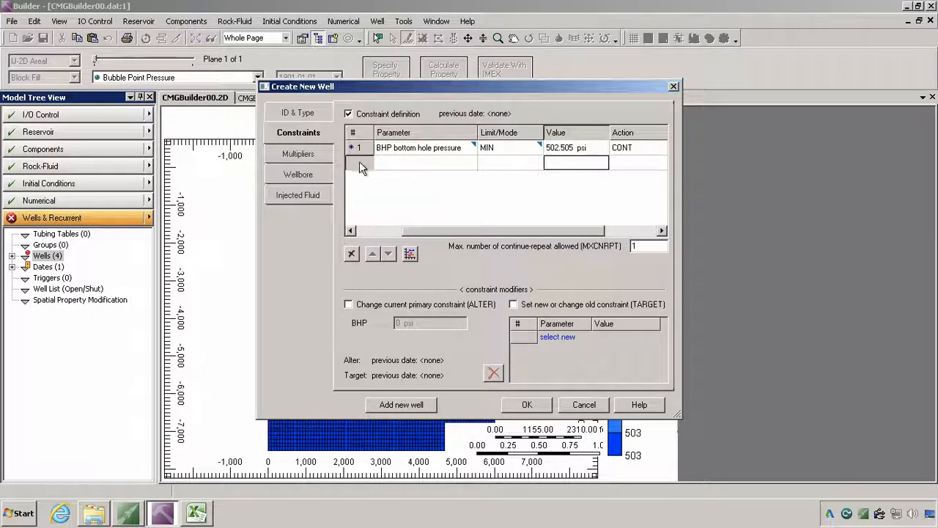
Add another new well, Well-6, and set its type to PRODUCER.
click(422, 407)
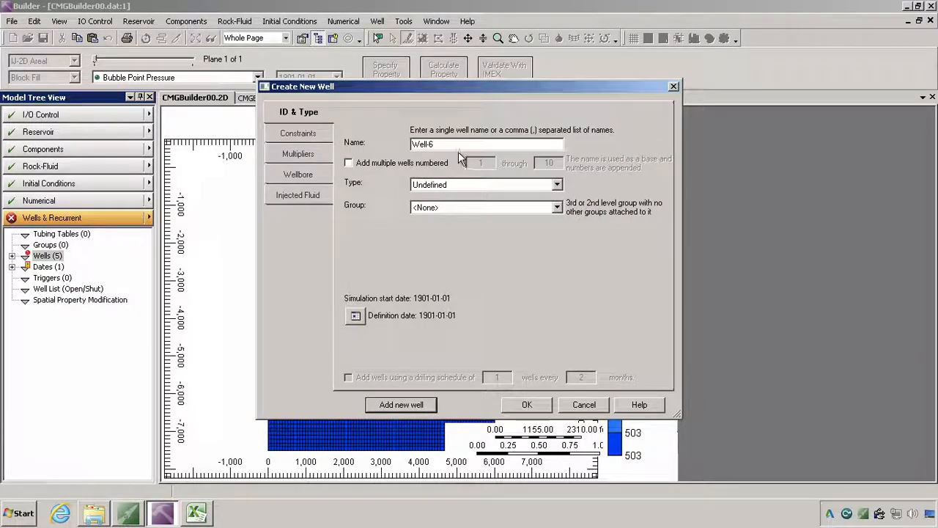
click(433, 189)
click(438, 202)
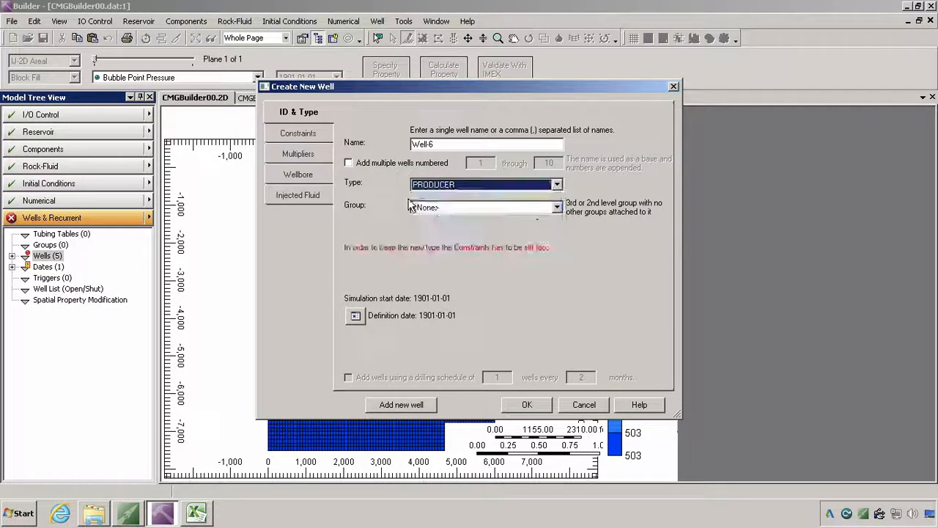
Define an OPERATE constraint for Well-6 with a minimum BHP bottom hole pressure of 502.505 psi and finish creating wells.
click(313, 137)
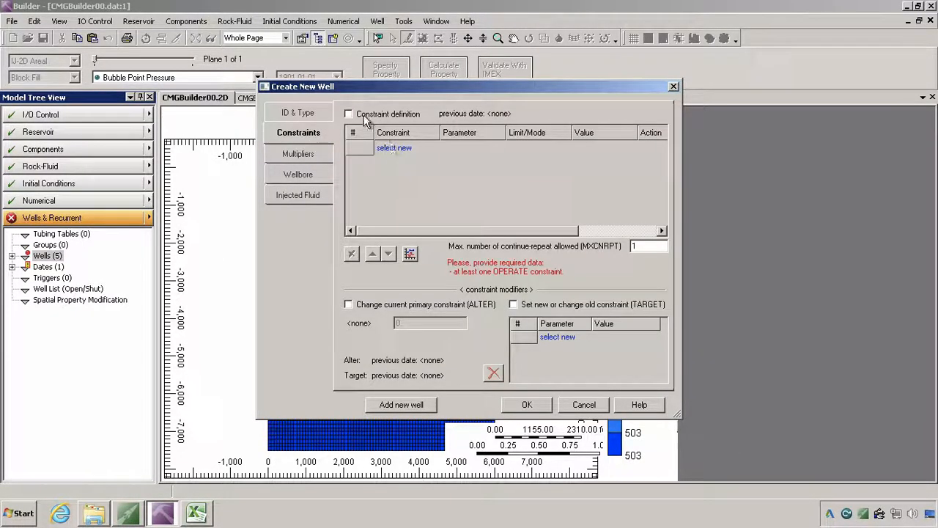
click(365, 118)
click(403, 148)
click(403, 168)
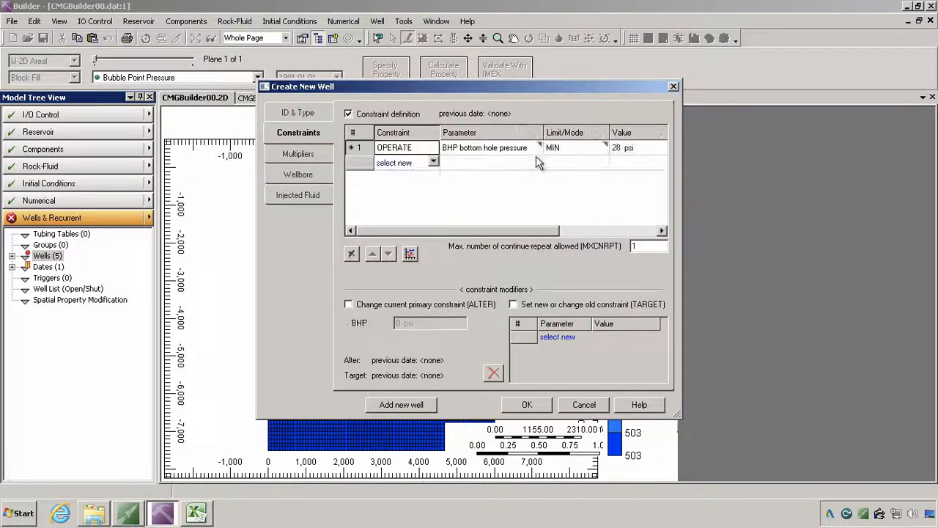
click(628, 149)
text(502)
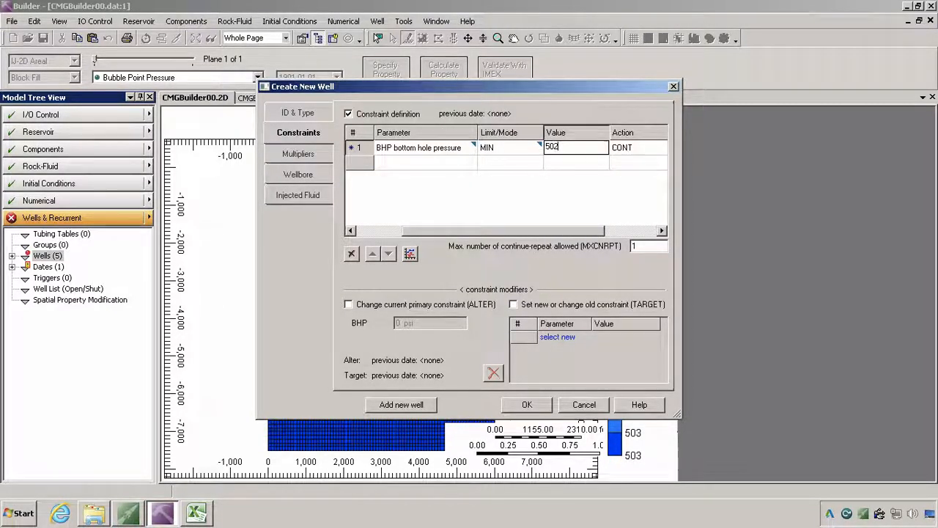
text(.505)
click(600, 179)
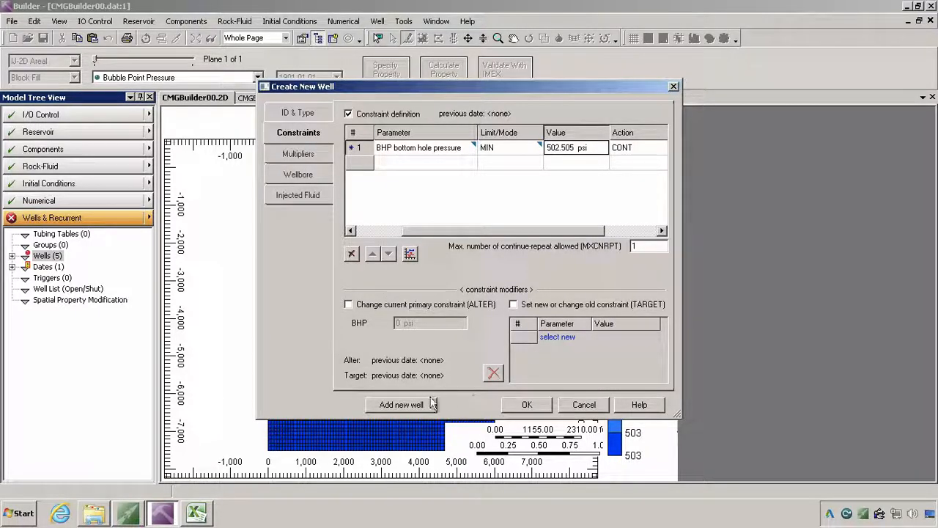
click(524, 404)
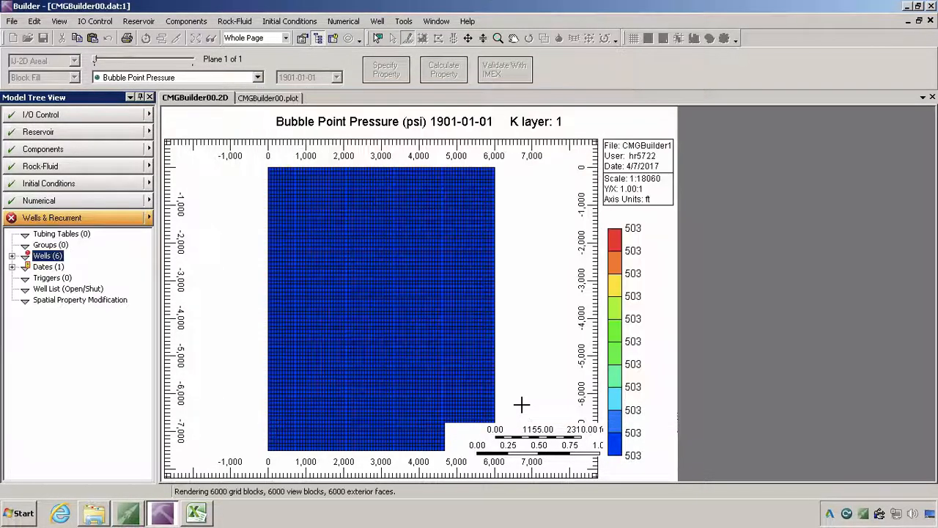
Open the well events of Well-1 and set a new event date 500 days after simulation start.
click(12, 256)
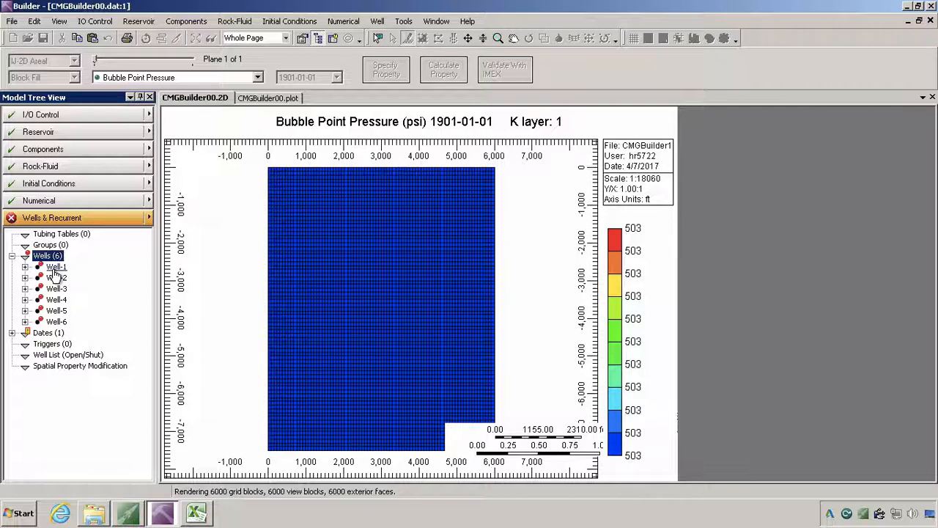
double_click(55, 267)
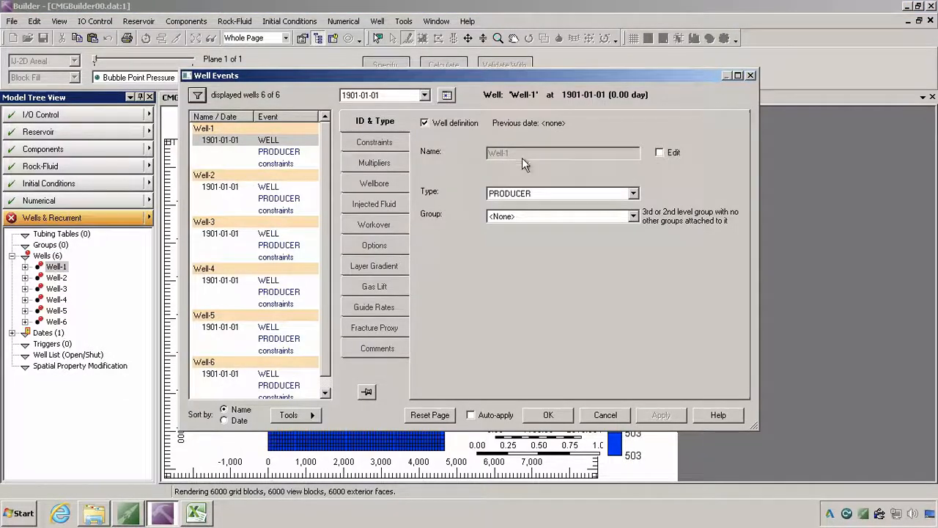
click(447, 96)
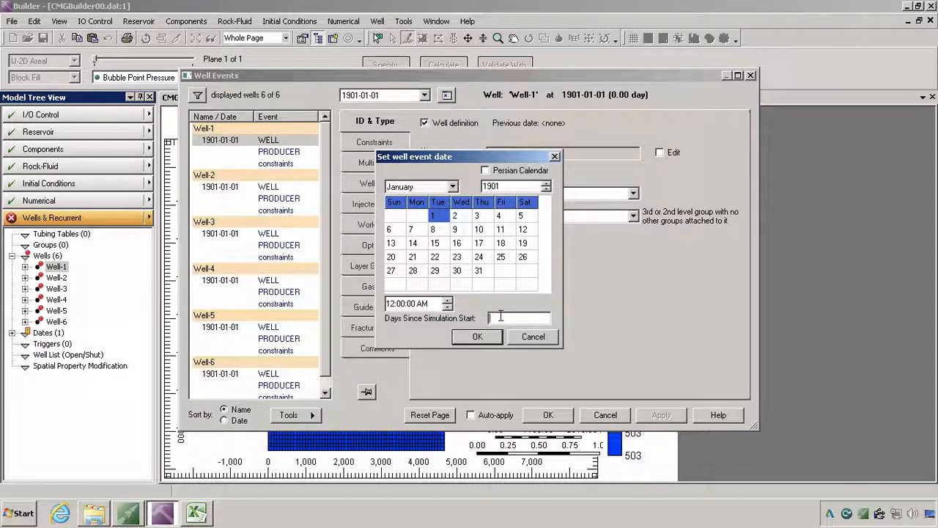
text(500)
click(543, 288)
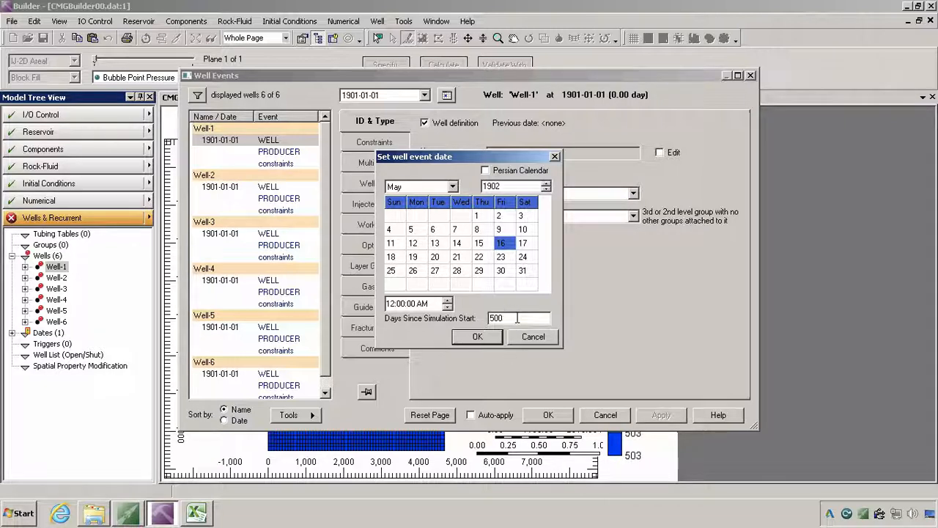
click(478, 337)
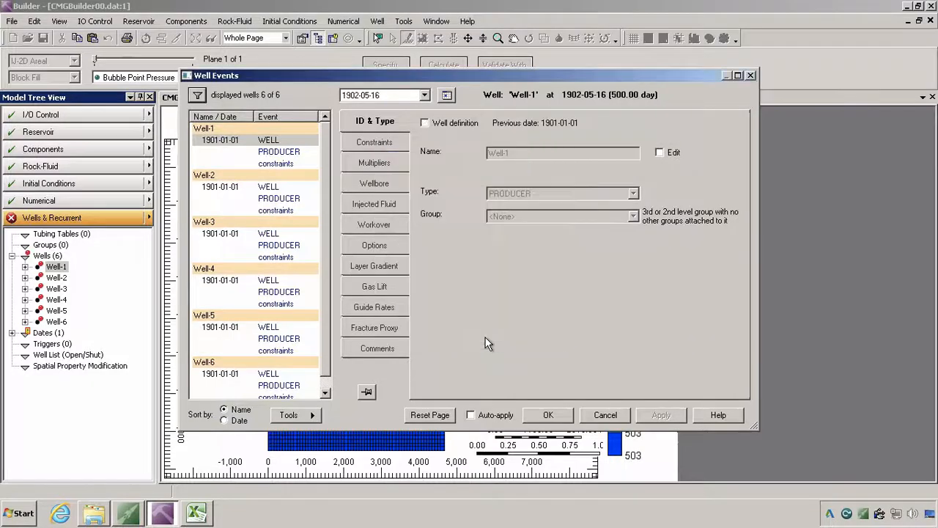
Enable the constraint definition for Well-1 at 1902-05-16, delete its STL surface liquid rate constraint and turn on Auto-apply.
click(381, 143)
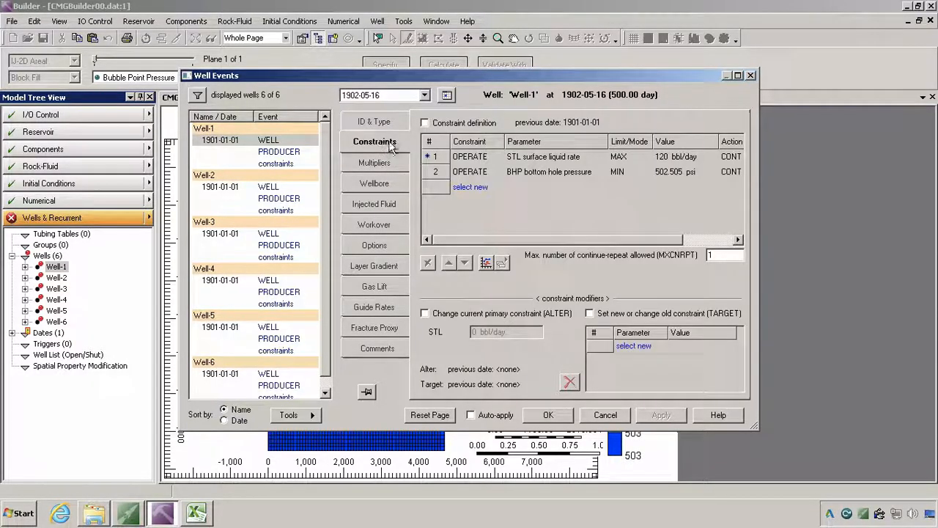
click(425, 123)
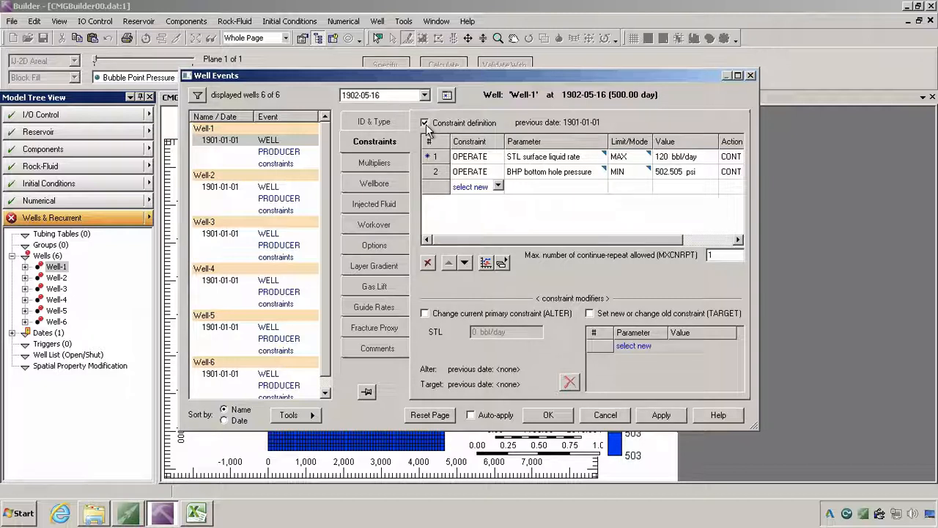
click(434, 160)
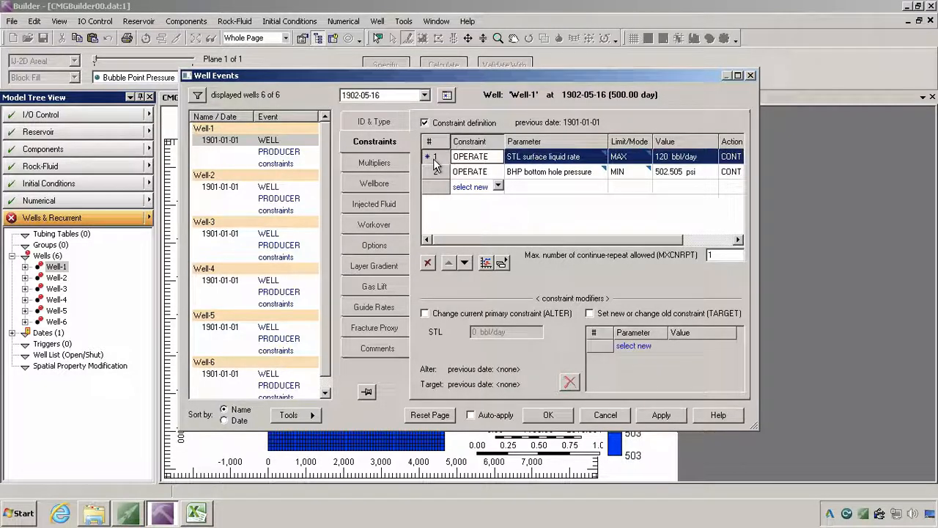
click(427, 262)
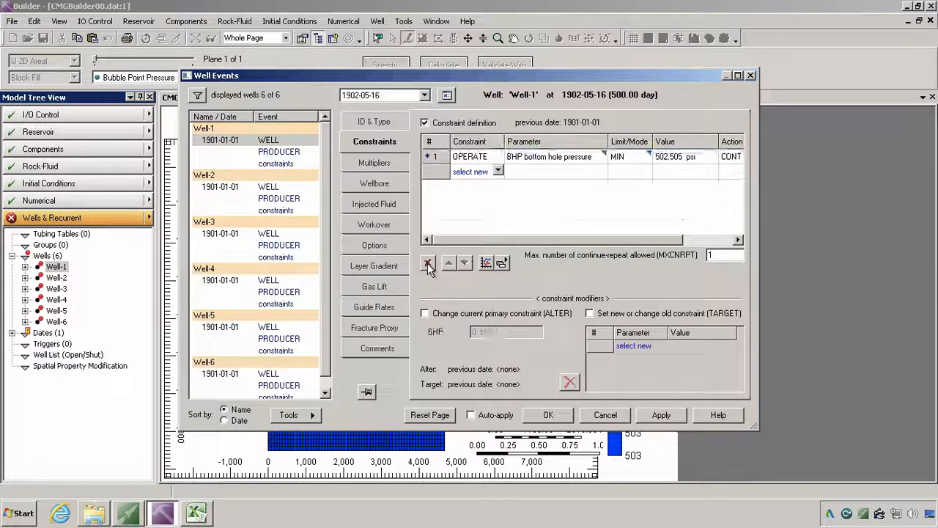
click(472, 415)
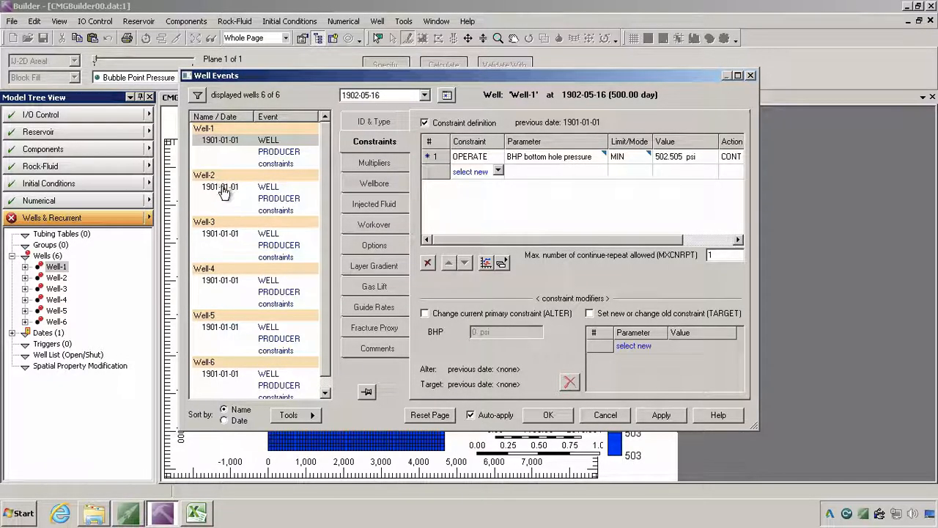
Select the 1901-01-01 event of Well-2 and set a new event date 500 days after simulation start.
click(256, 223)
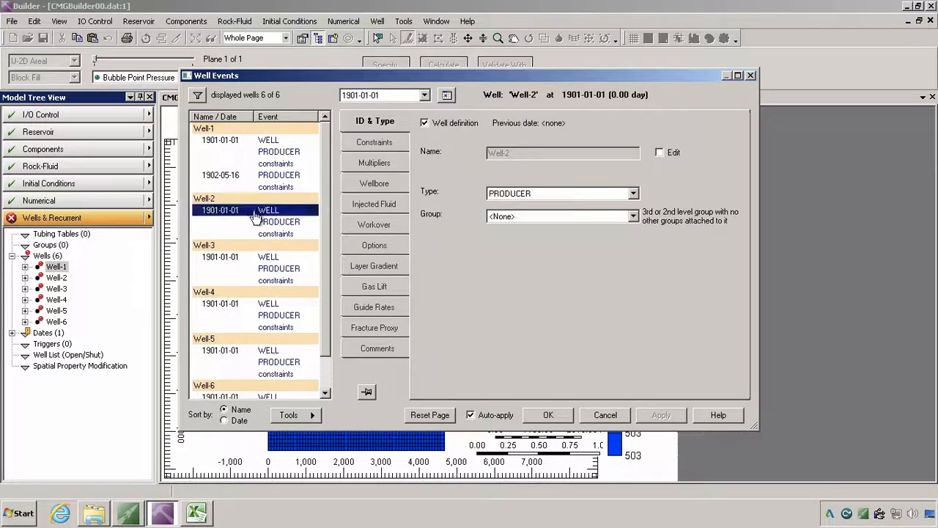
click(446, 95)
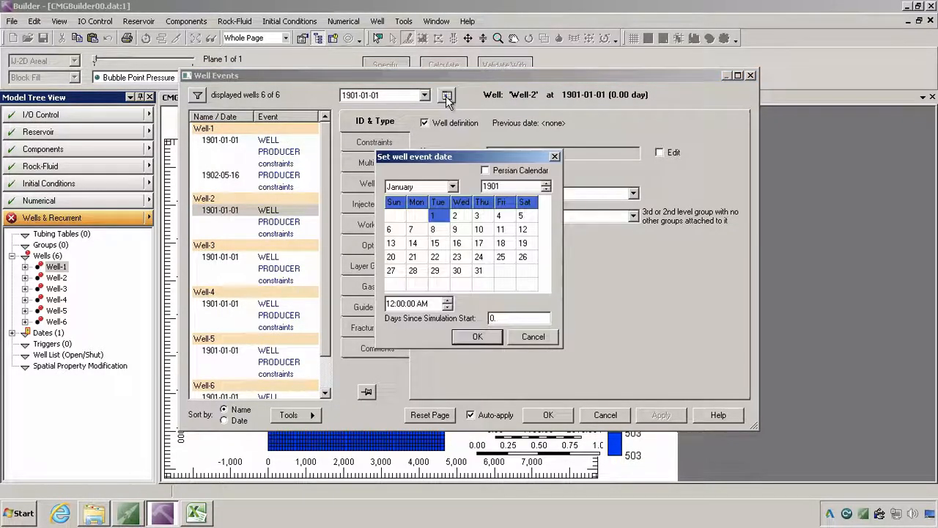
double_click(493, 318)
text(500)
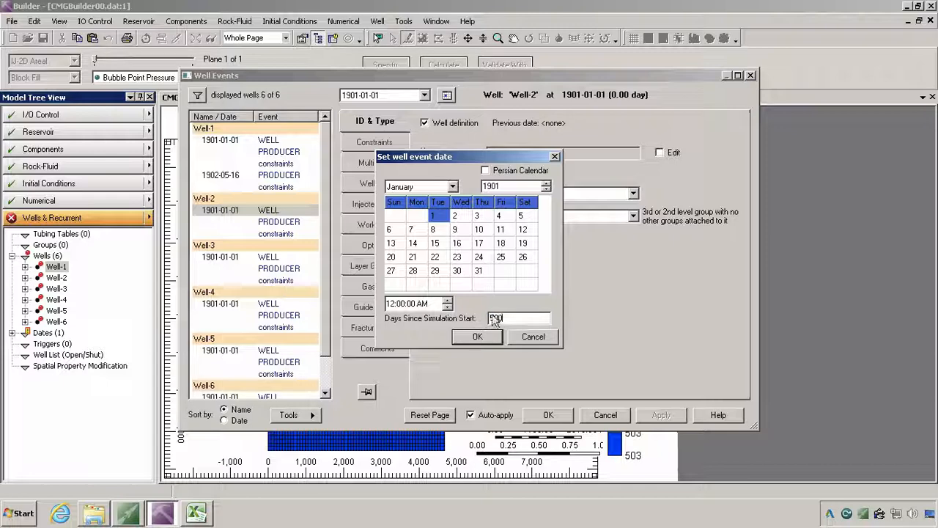
click(477, 336)
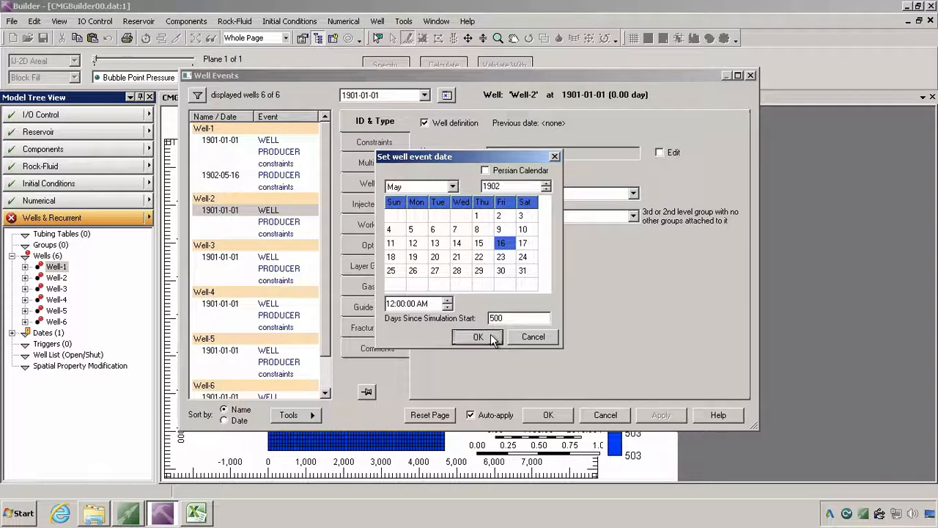
Enable the constraint definition for Well-2 at 1902-05-16 and delete its STL surface liquid rate constraint.
click(373, 142)
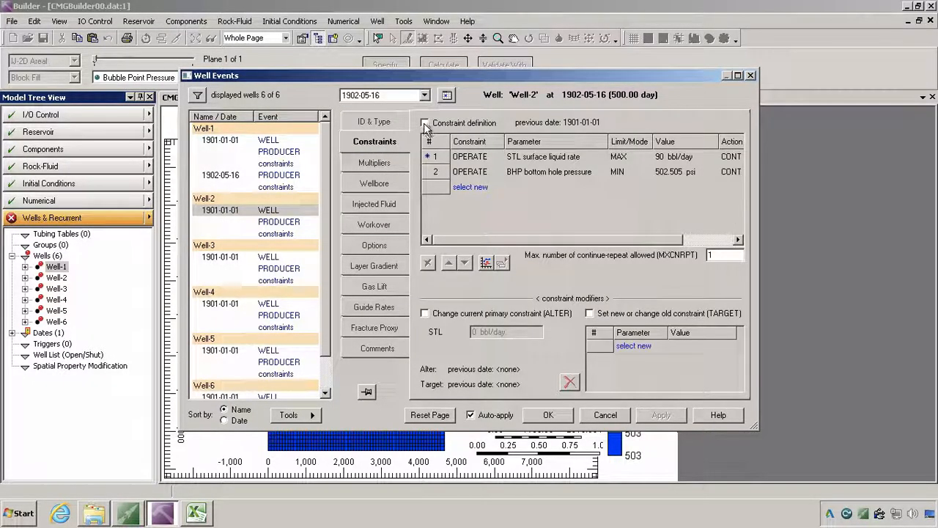
click(424, 122)
click(433, 158)
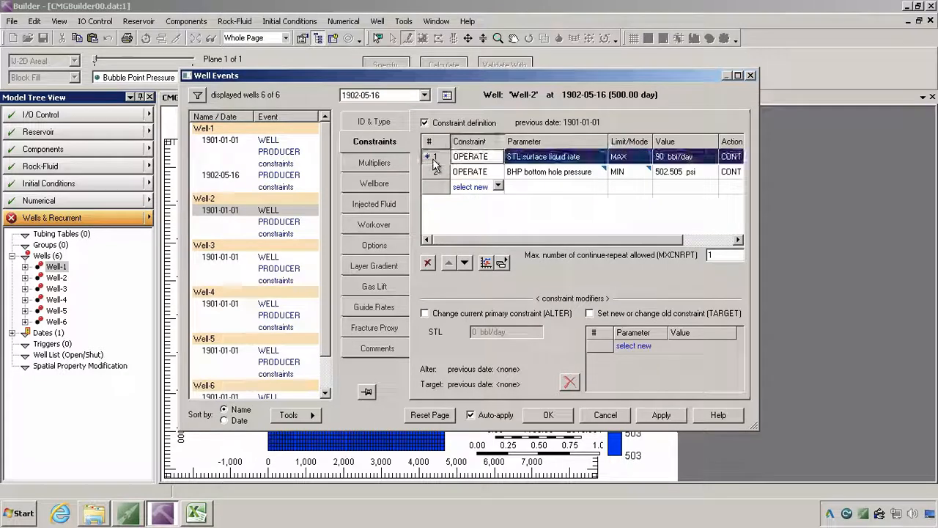
click(428, 264)
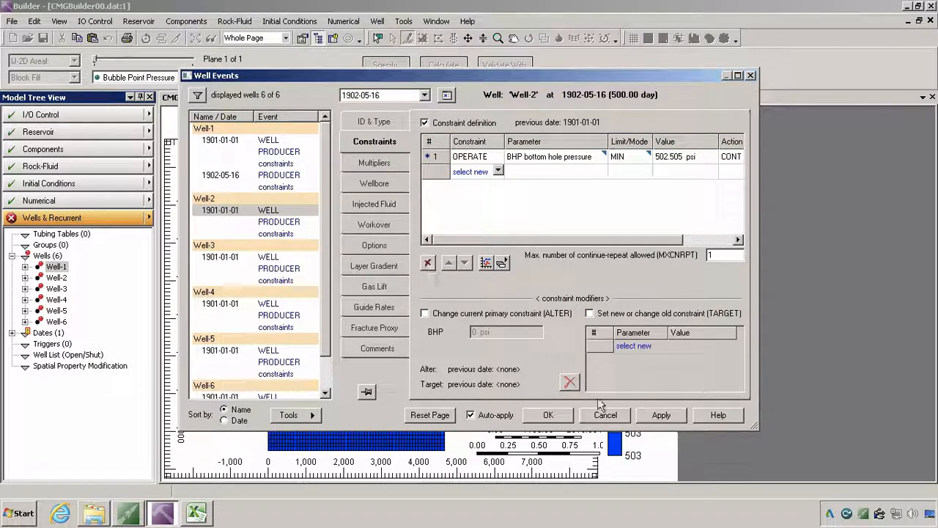
click(286, 278)
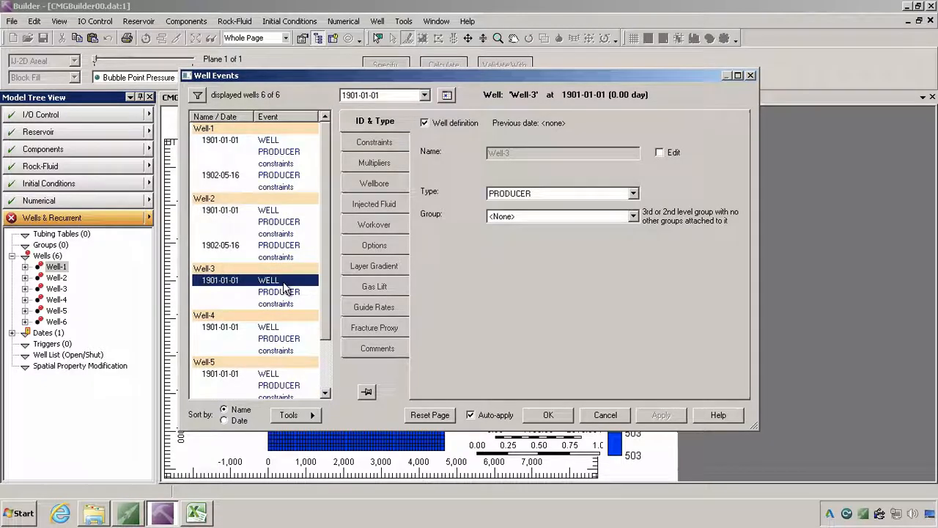
Select the 1901-01-01 event of Well-5 and set a new event date 500 days after simulation start.
drag(326, 281, 321, 346)
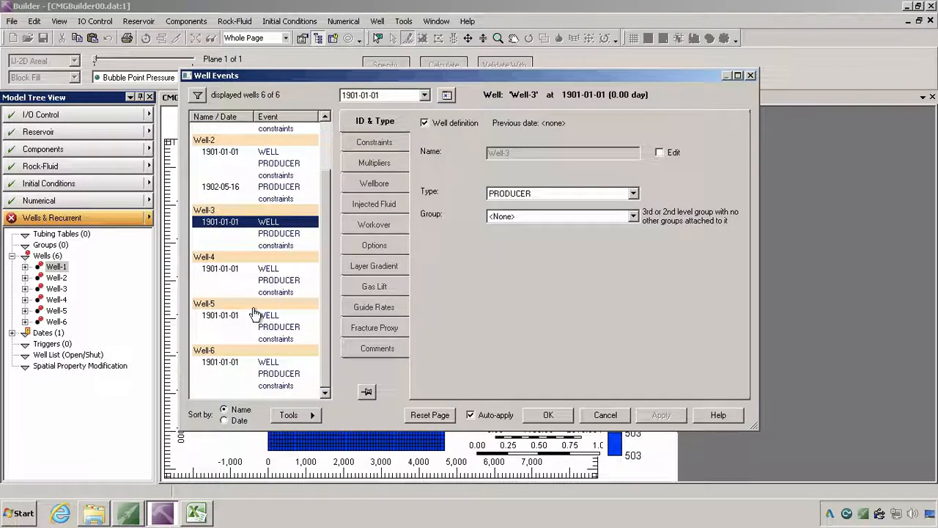
click(257, 280)
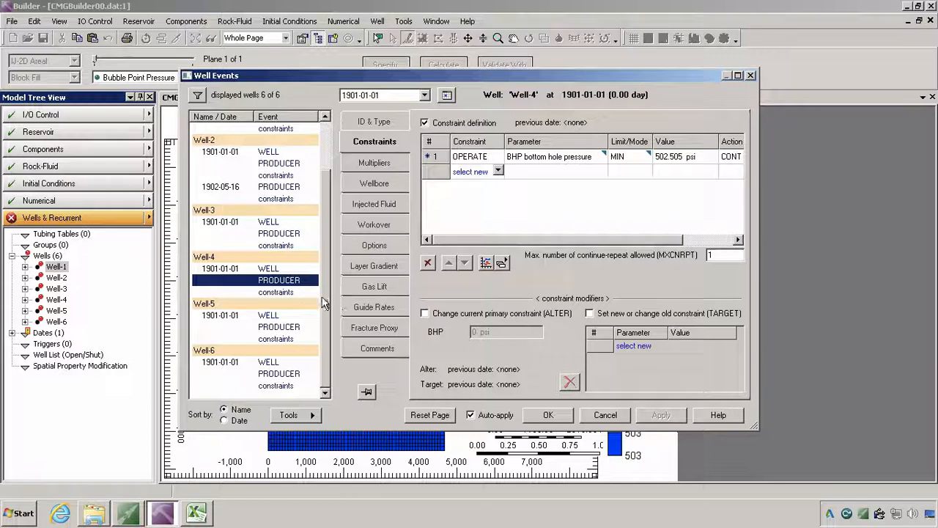
click(264, 317)
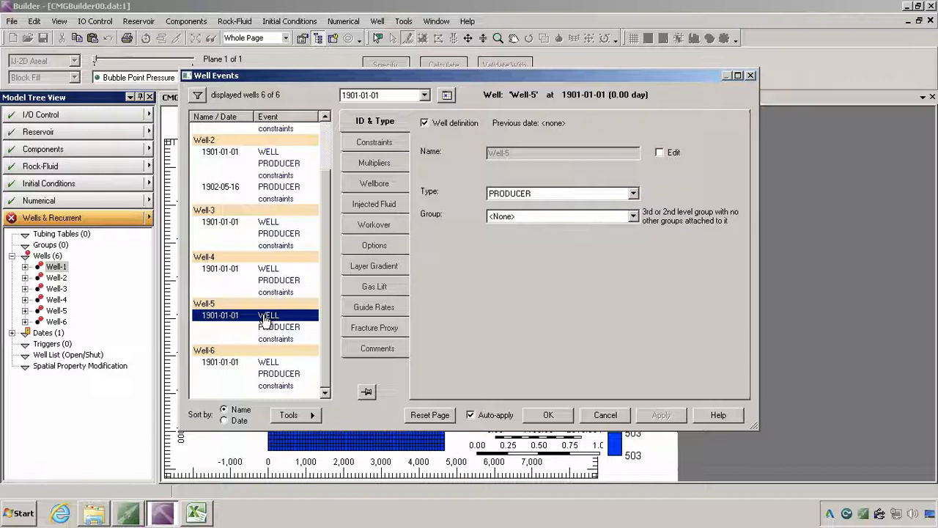
click(447, 96)
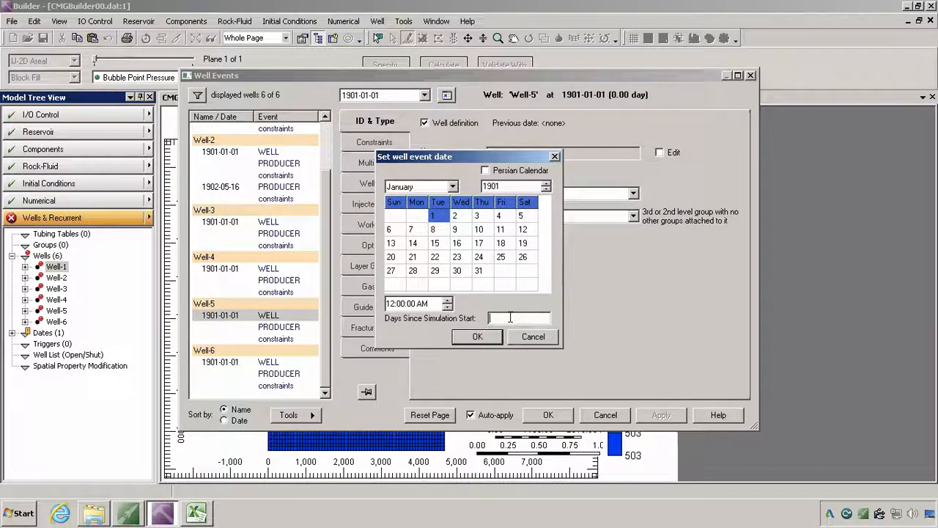
click(527, 284)
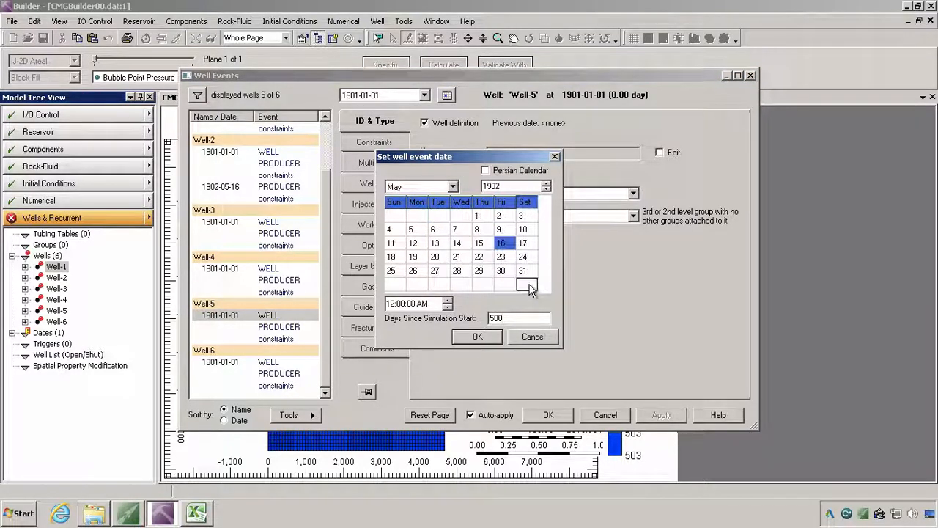
click(478, 337)
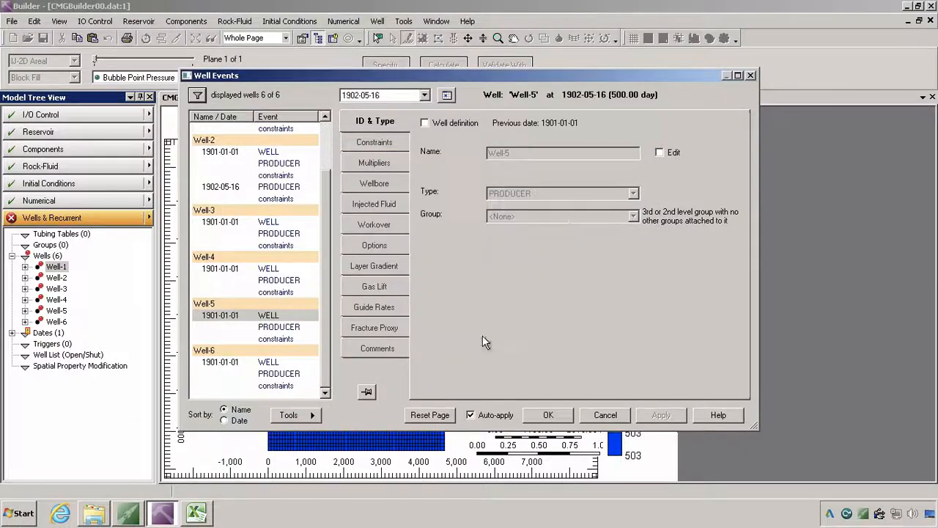
Enable the Status option for Well-5 at 1902-05-16 and set it to SHUTIN.
click(372, 246)
click(564, 157)
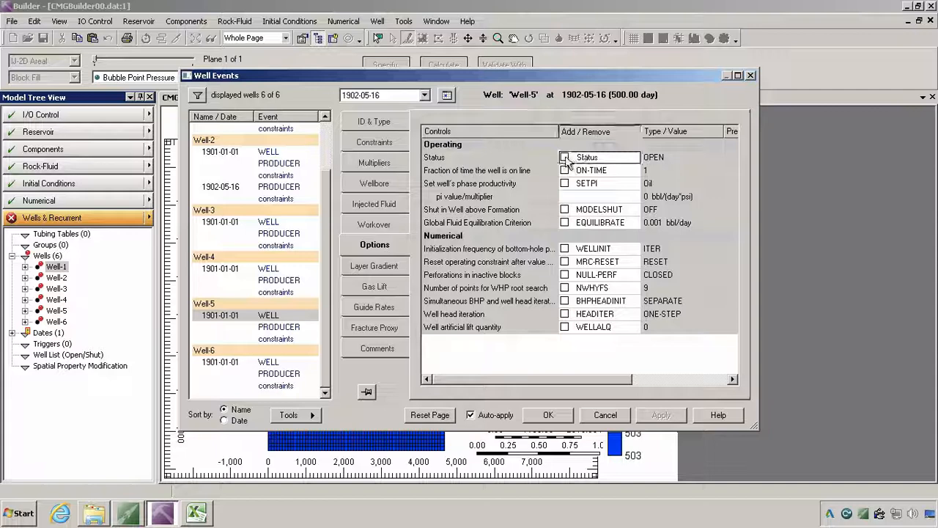
click(681, 157)
click(667, 179)
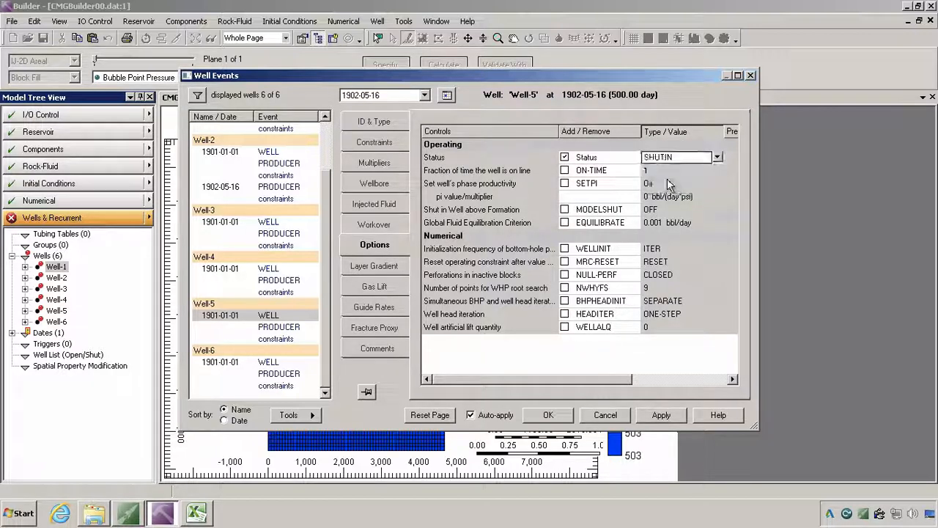
Select Well-6 and set a new event date 500 days after simulation start.
click(267, 365)
click(445, 95)
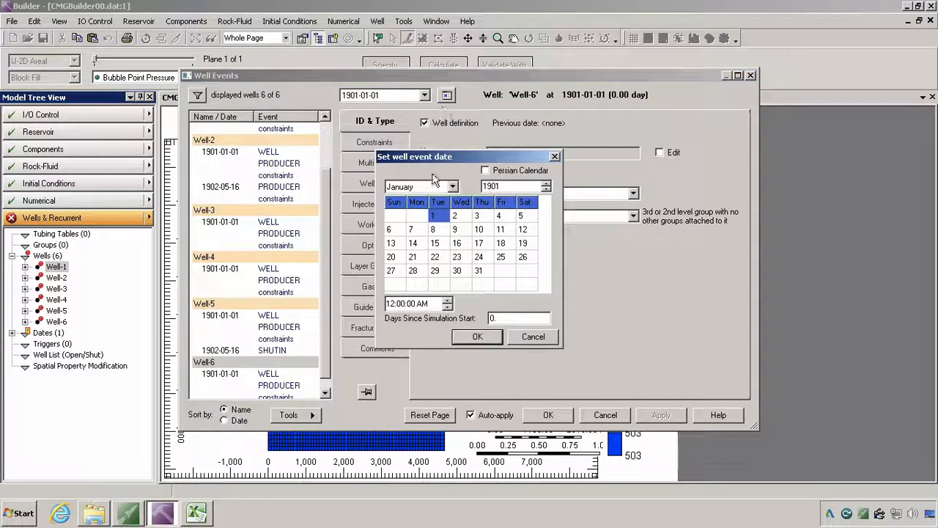
double_click(493, 318)
text(5)
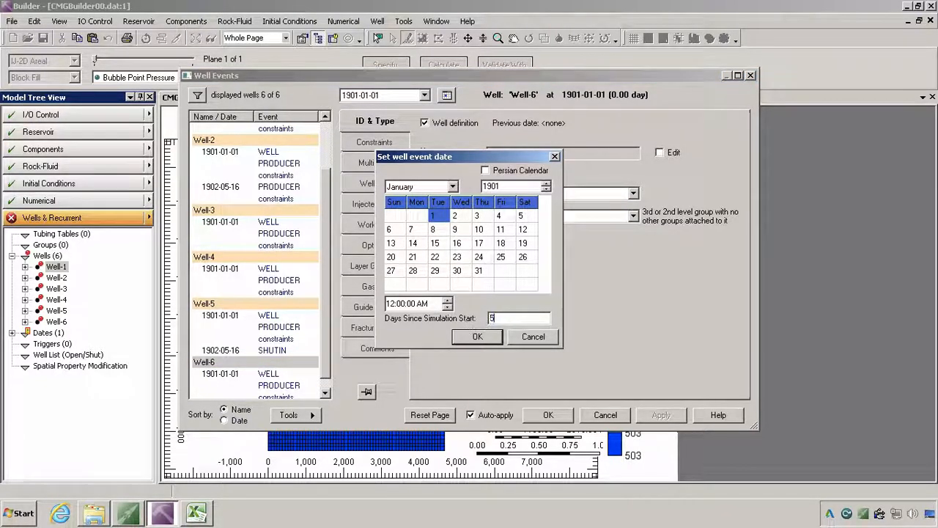
text(00)
click(527, 287)
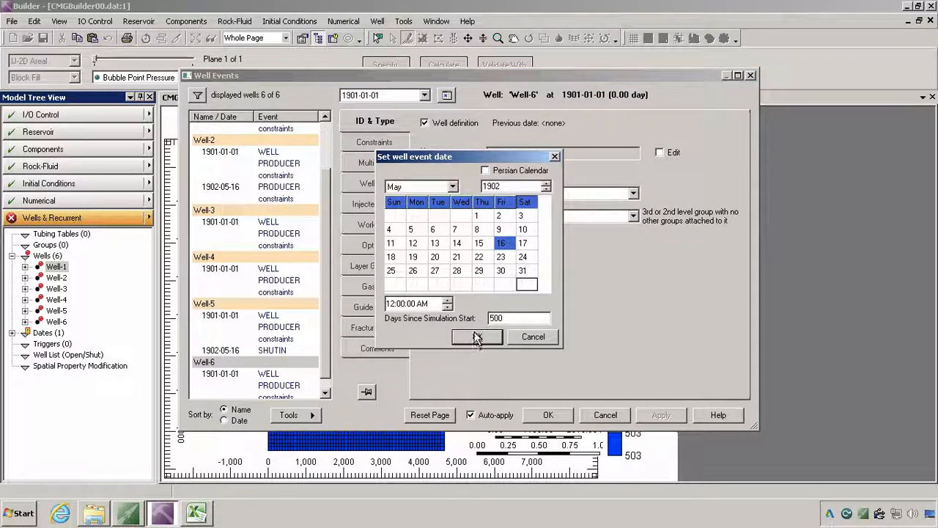
click(476, 336)
Set the Status option of Well-6 at 1902-05-16 to SHUTIN and accept all the well event changes.
click(382, 246)
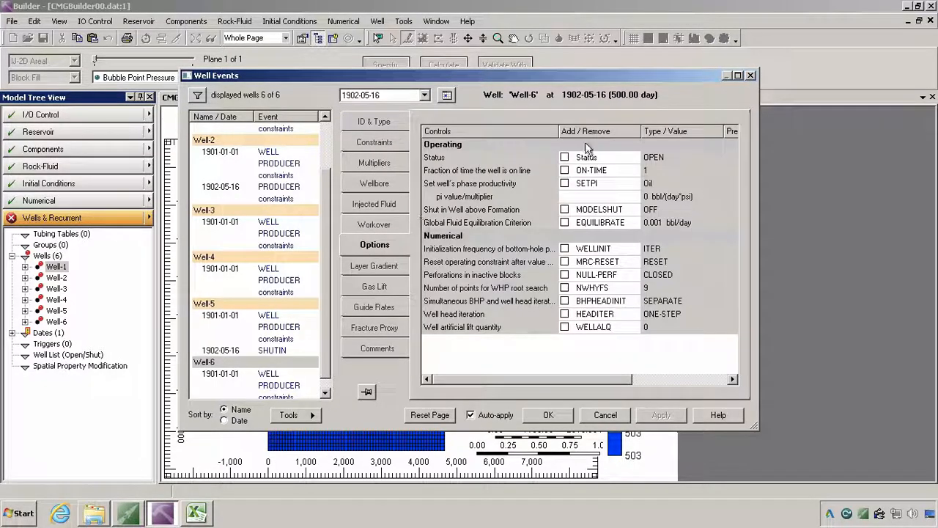
click(564, 157)
click(663, 158)
click(662, 161)
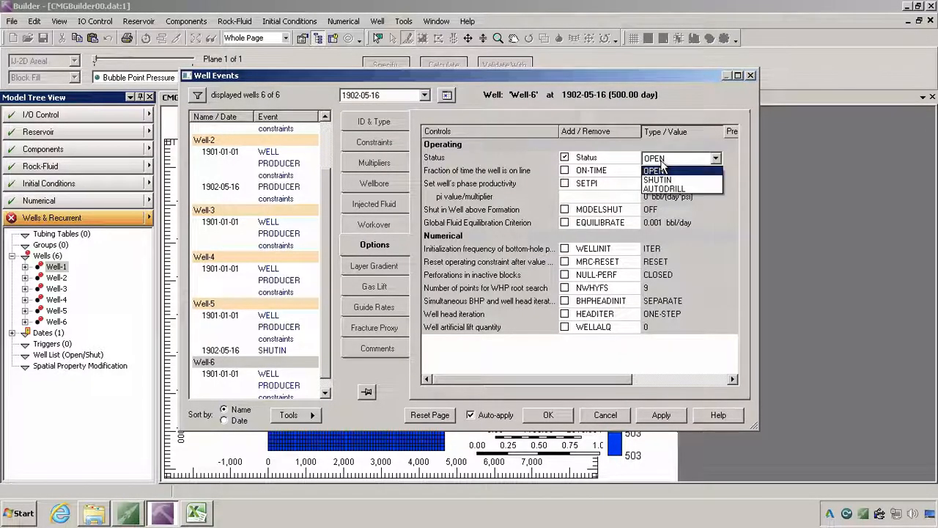
click(658, 180)
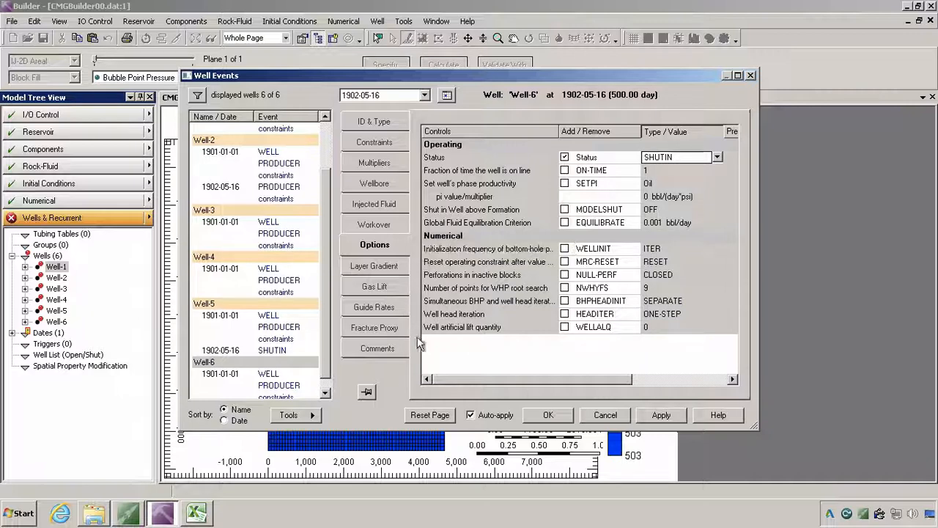
click(262, 370)
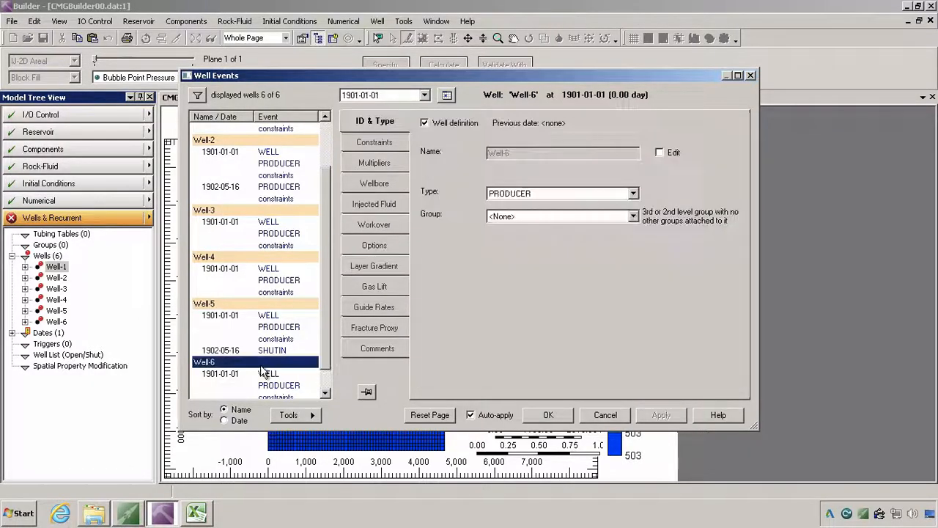
click(548, 416)
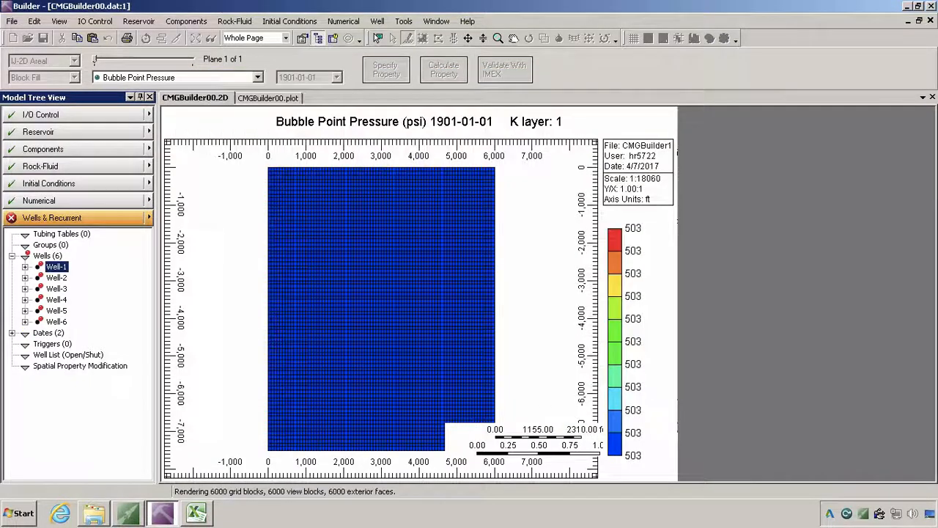
Start a new well named Well-5INJ and set its type to INJECTOR MOBWEIGHT.
right_click(45, 257)
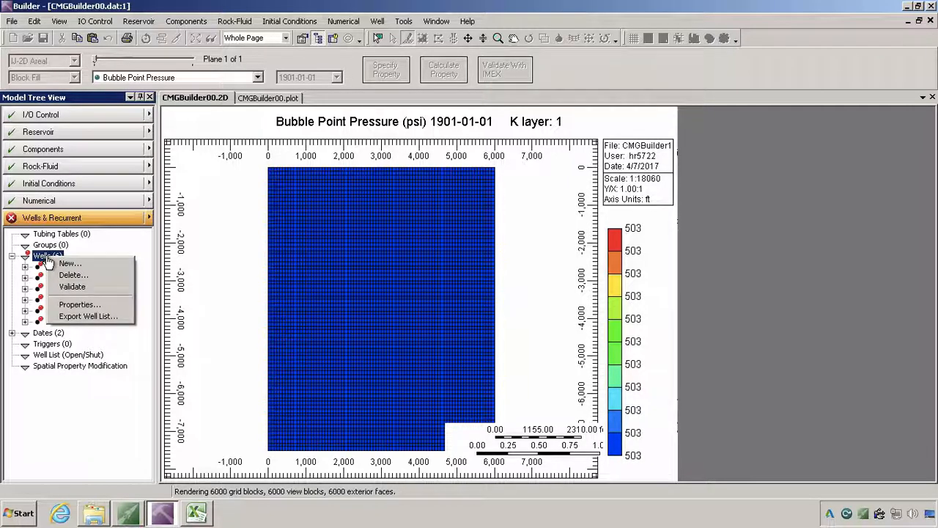
click(60, 265)
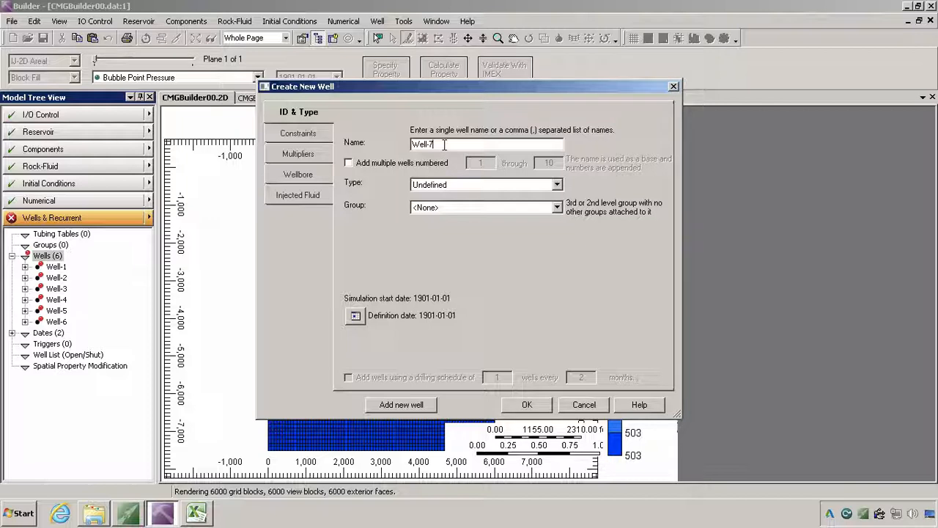
key(BackSpace)
text(5IN)
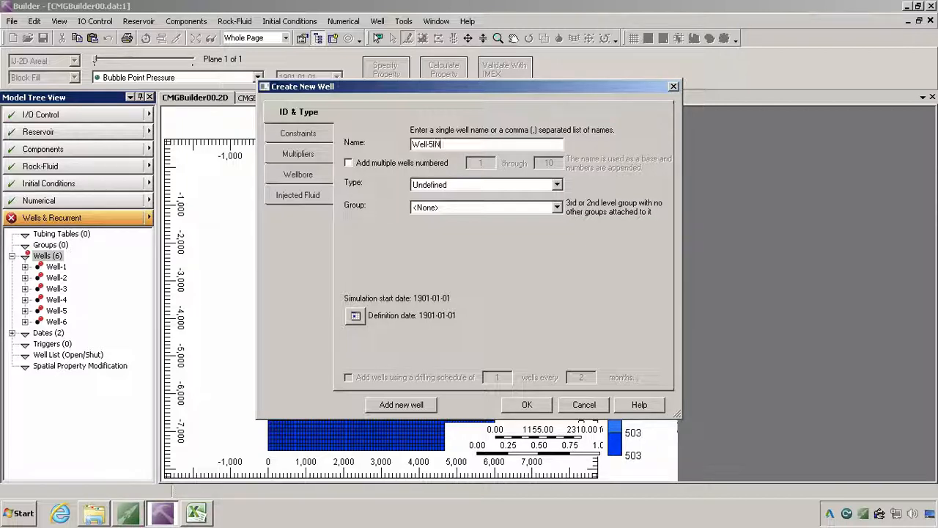
text(J)
click(462, 186)
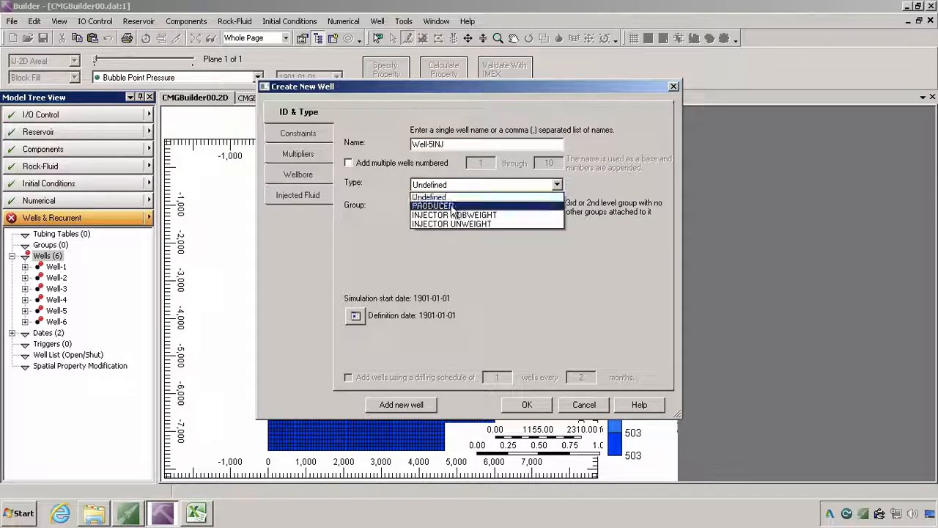
click(448, 214)
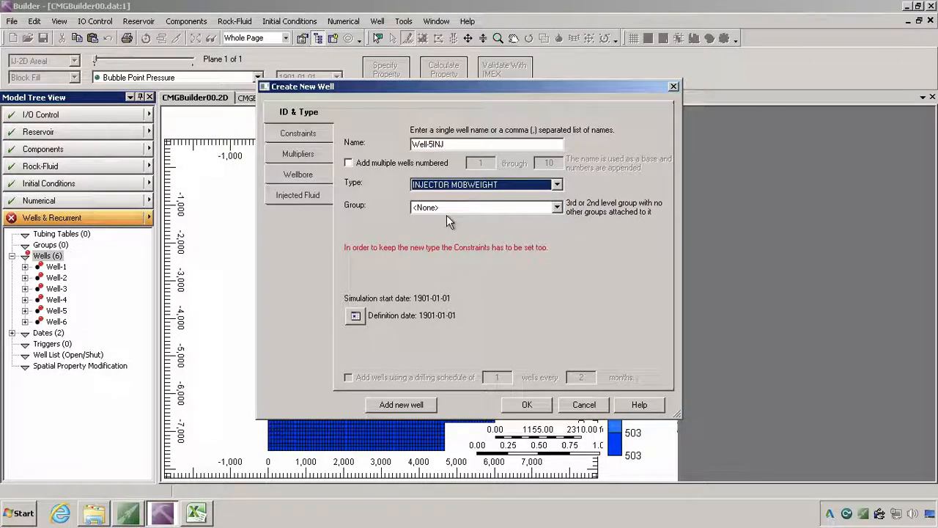
Set the definition date of Well-5INJ to 501 days after simulation start.
click(354, 317)
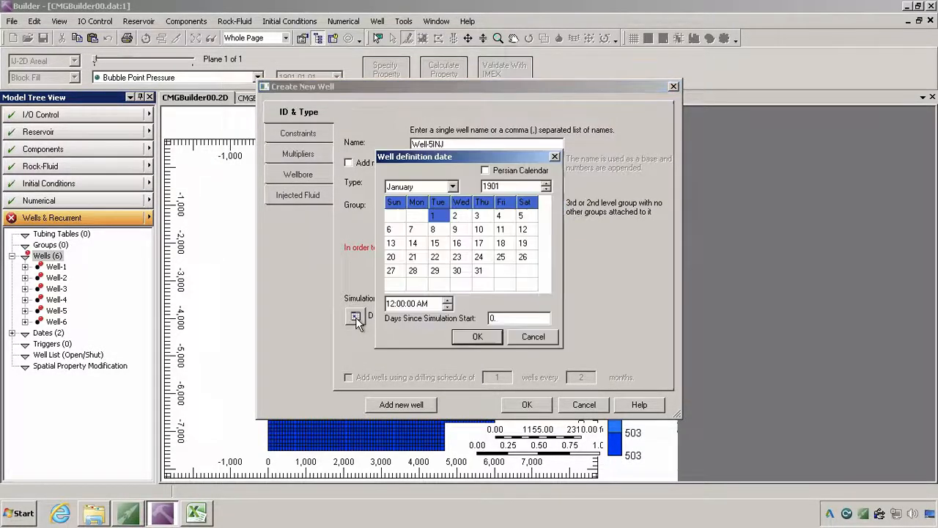
double_click(489, 318)
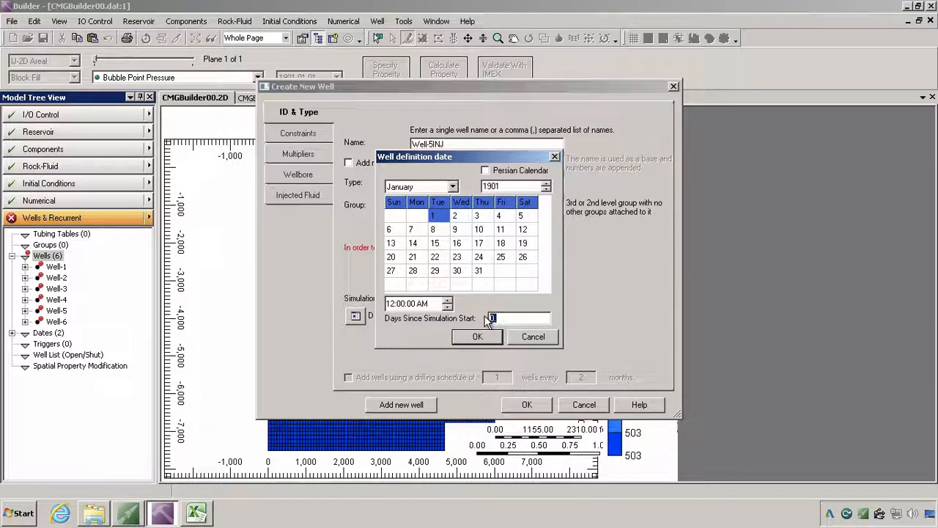
click(532, 287)
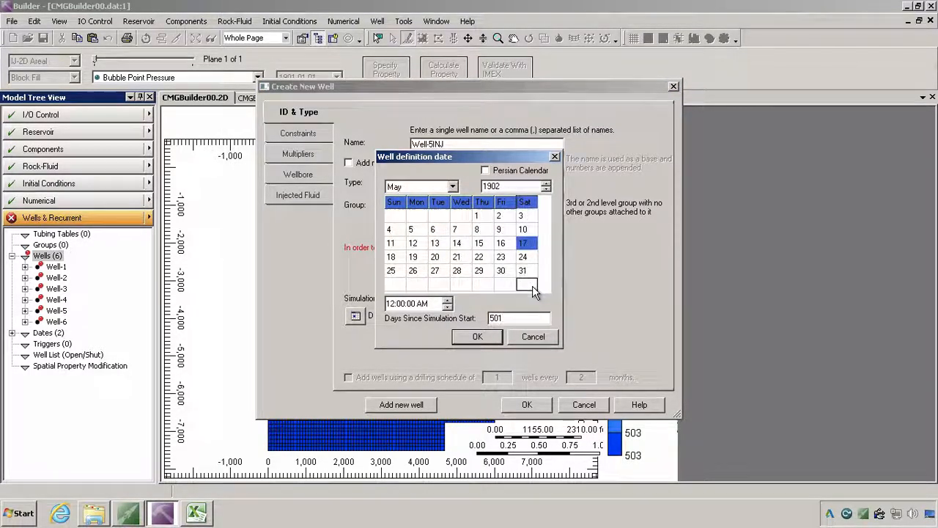
click(489, 340)
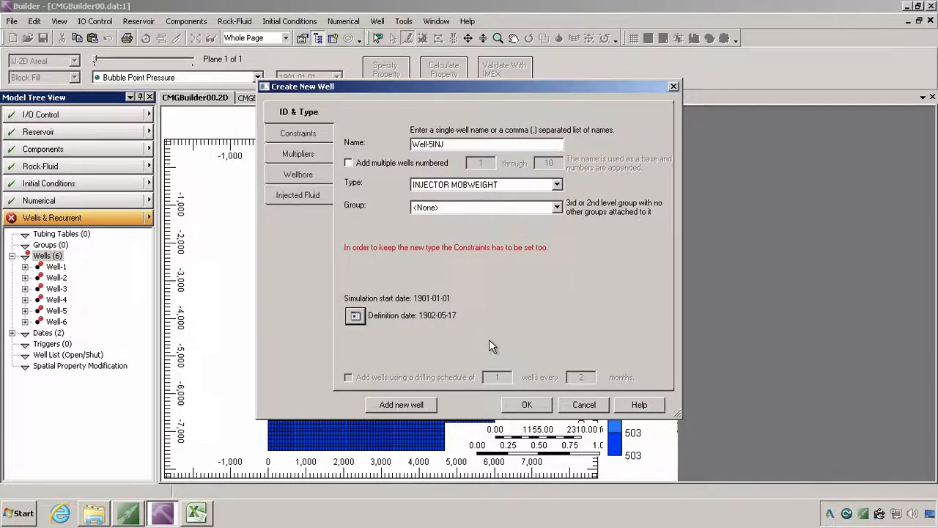
Define an OPERATE constraint for Well-5INJ with a maximum STW surface water rate of 500 bbl/day.
click(313, 136)
click(348, 114)
click(393, 151)
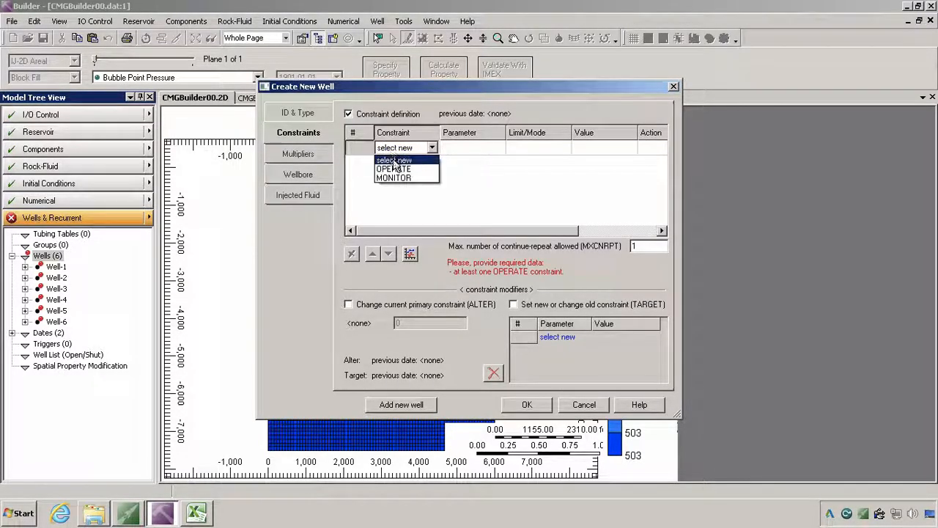
click(389, 163)
click(513, 149)
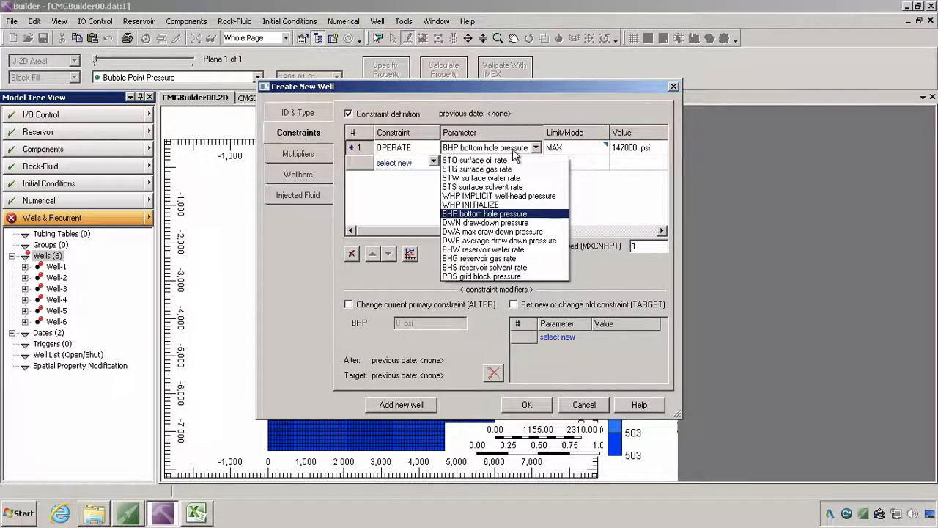
click(476, 180)
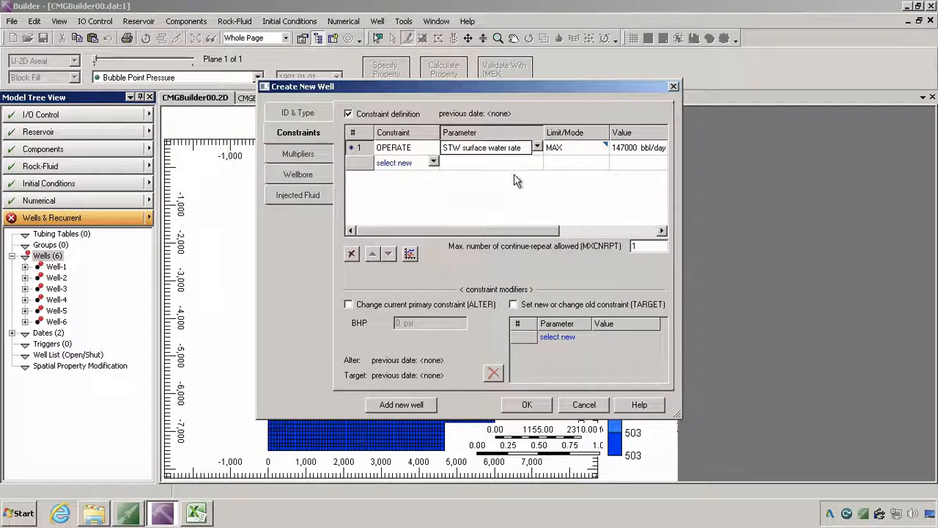
click(631, 149)
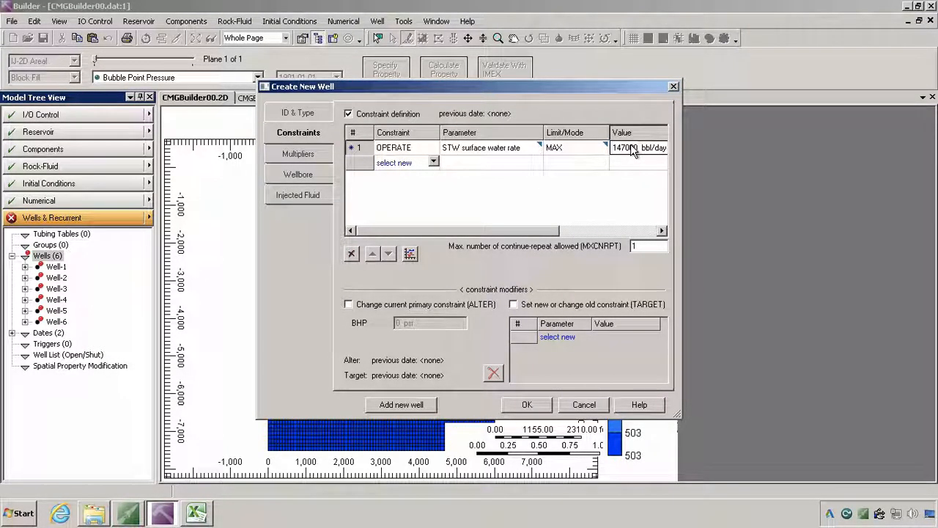
text(500)
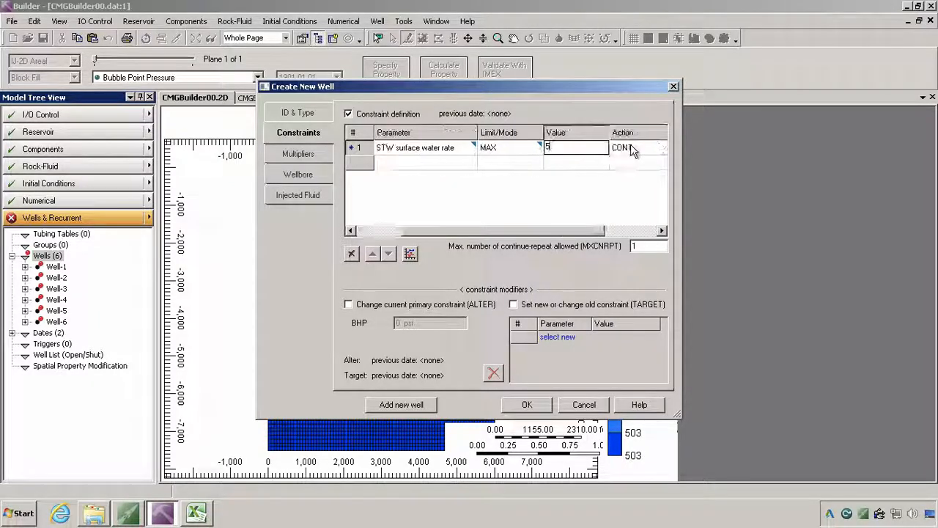
key(Return)
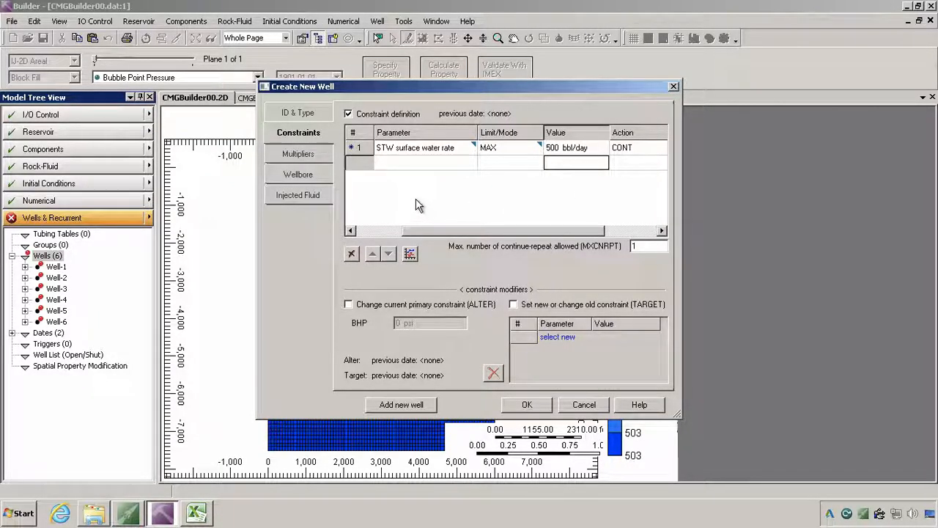
Add another new well named Well-6INJ and set its type to INJECTOR MOBWEIGHT.
click(404, 405)
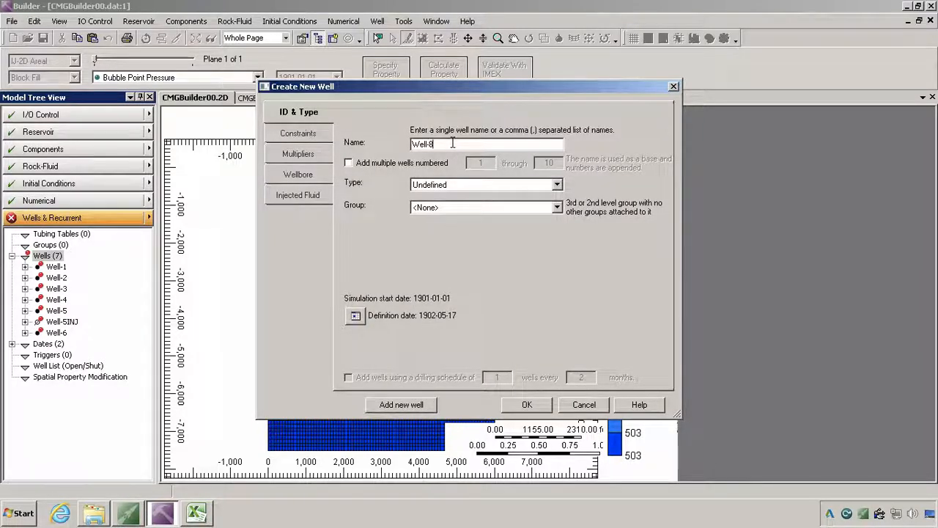
text(6INJ)
click(447, 184)
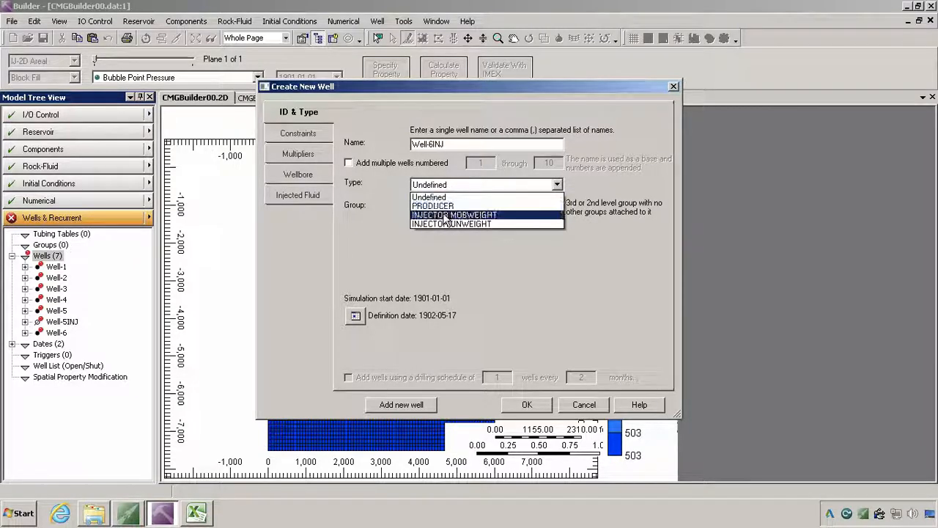
click(445, 214)
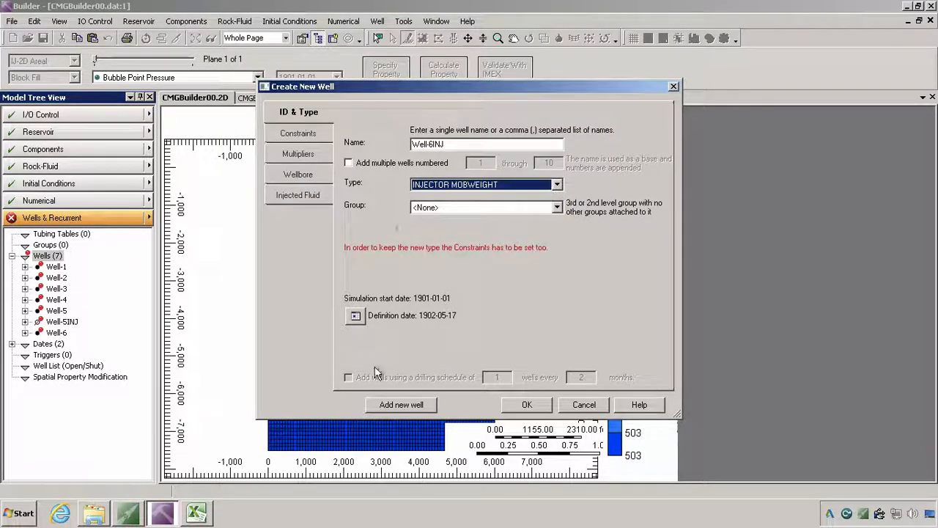
click(466, 275)
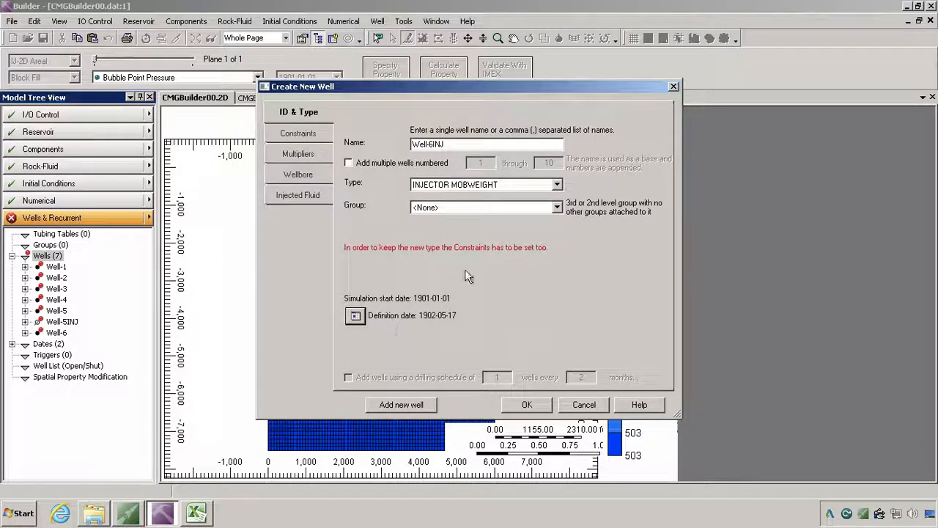
Set the definition date of Well-6INJ to 501 days since simulation start.
click(355, 315)
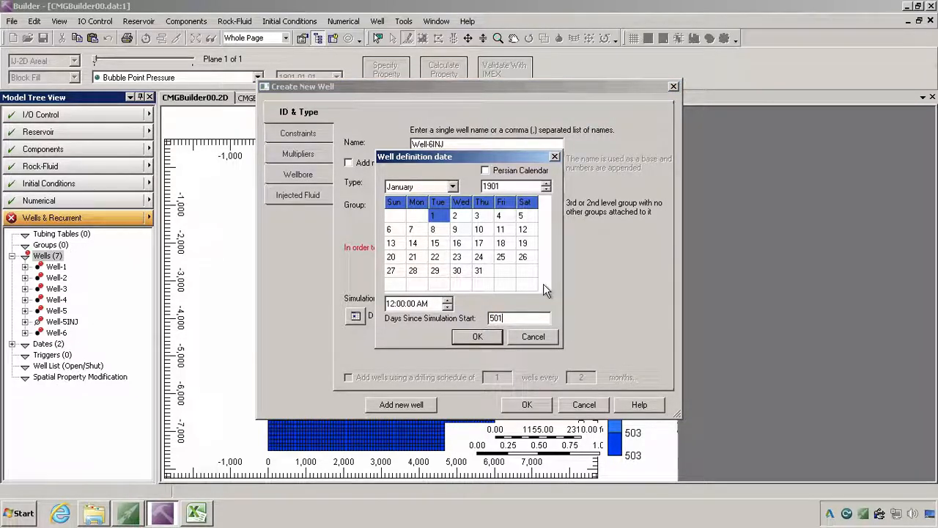
text(501)
key(Tab)
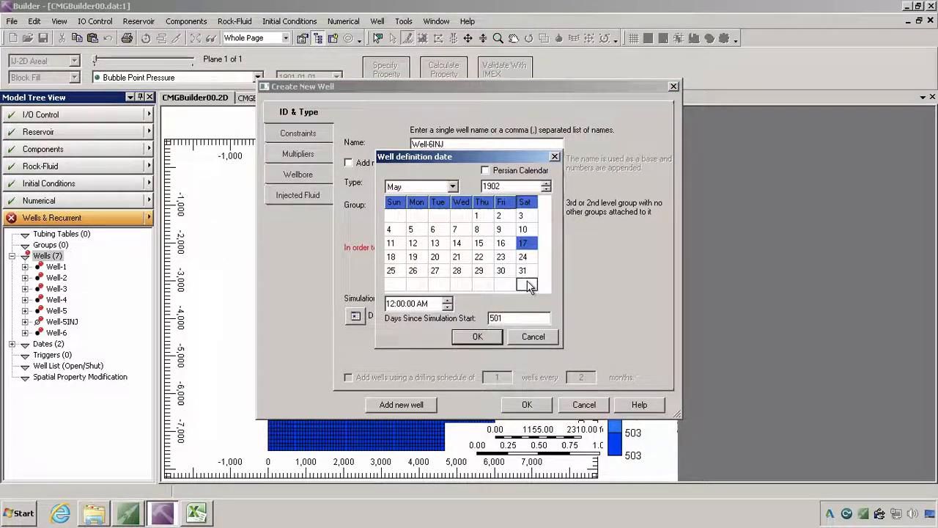
click(483, 343)
Define an OPERATE constraint for Well-6INJ with a maximum STW surface water rate of 500 bbl/day and accept the new wells.
click(305, 137)
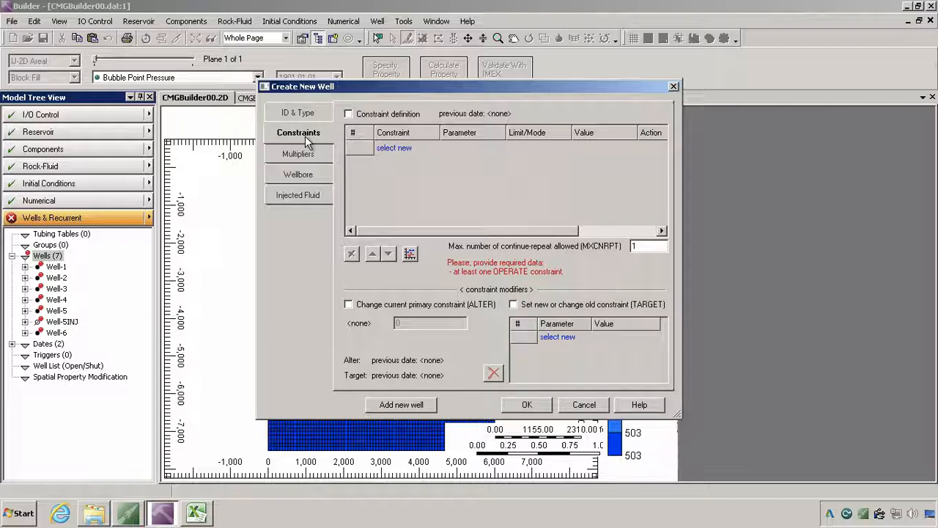
click(360, 117)
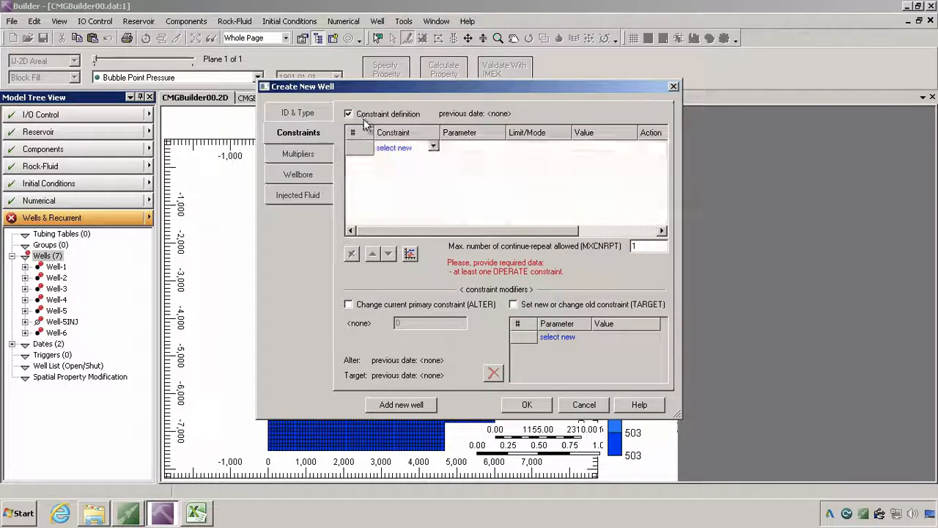
click(393, 147)
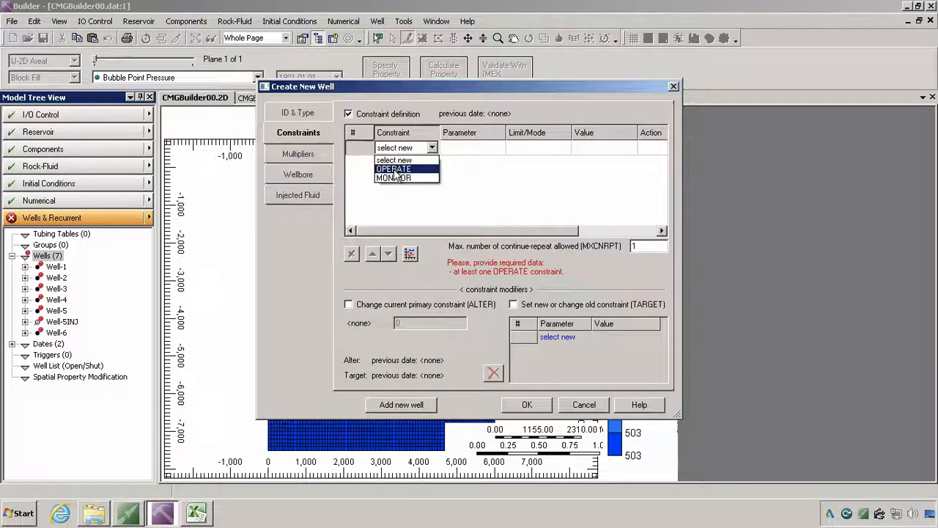
click(394, 168)
click(505, 149)
click(504, 149)
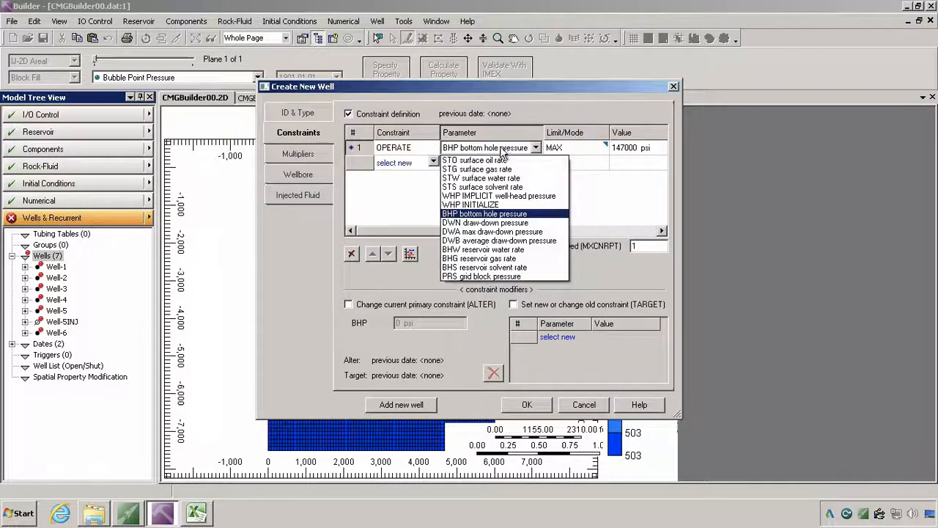
click(555, 182)
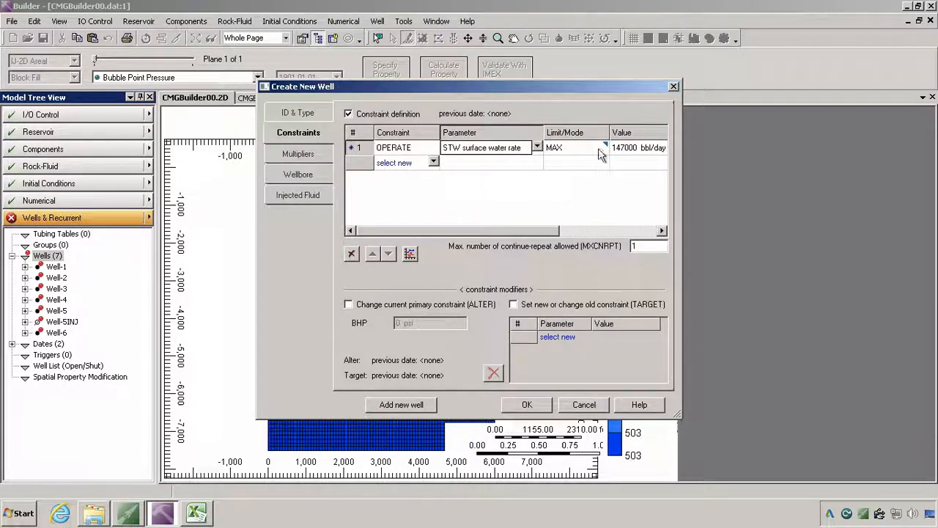
click(630, 147)
text(500)
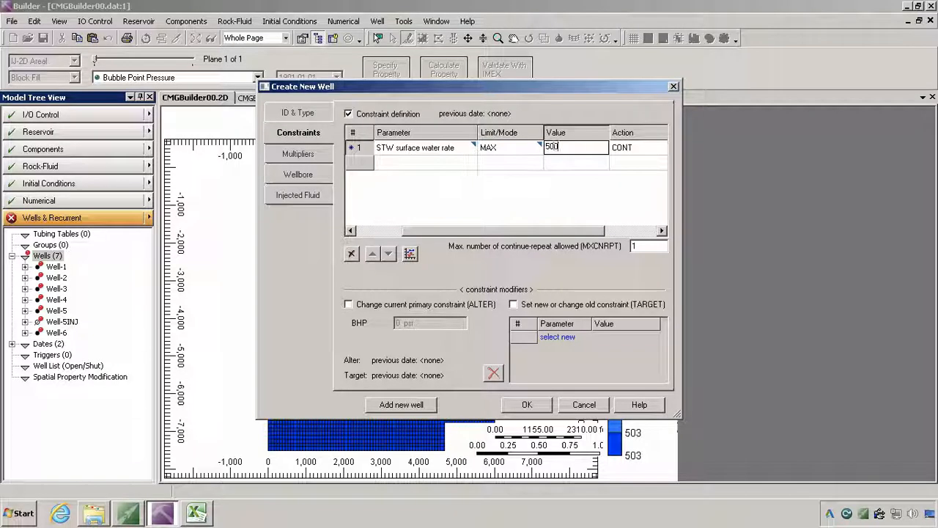
key(Return)
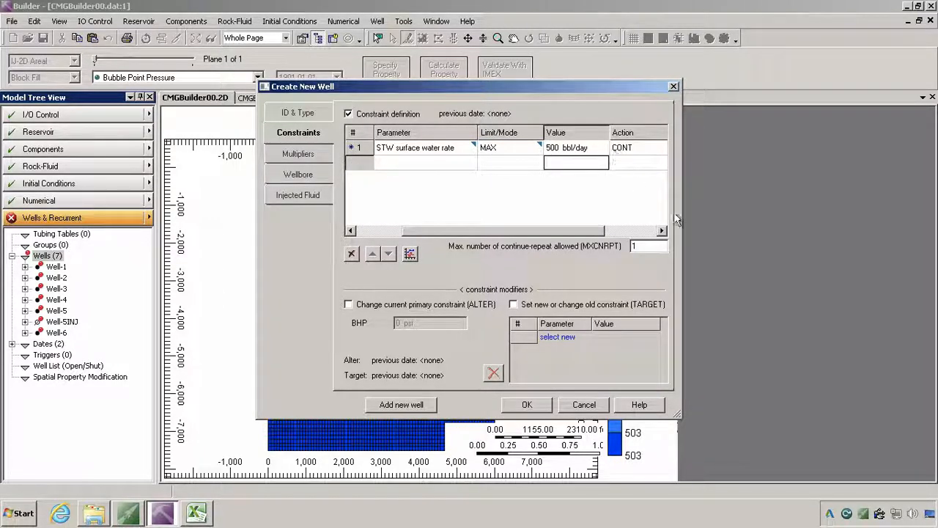
click(529, 404)
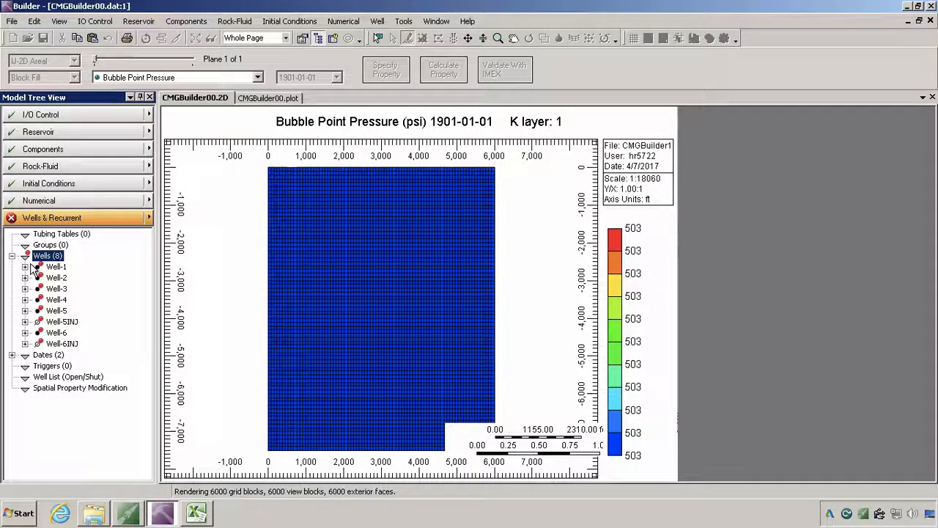
Add a perforation to Well-1's completion data at user block address 49 56 1 and apply it.
click(25, 267)
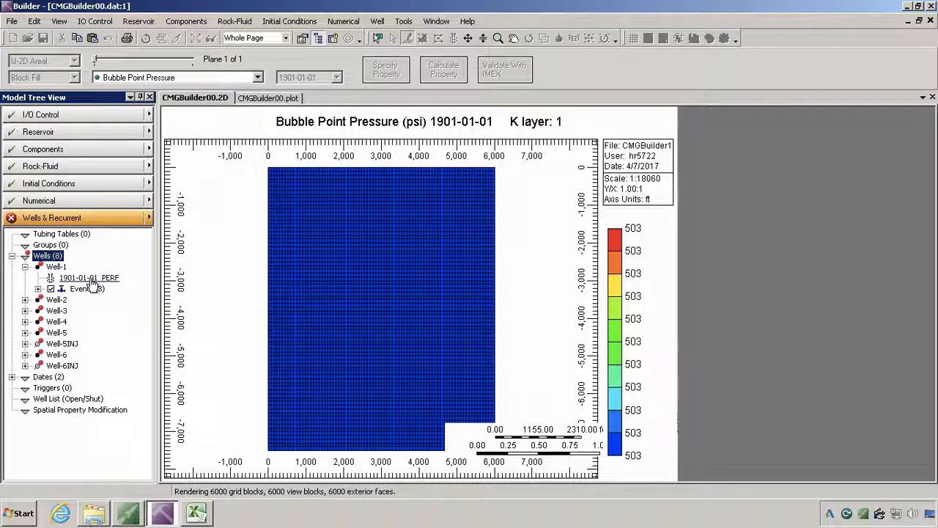
double_click(90, 280)
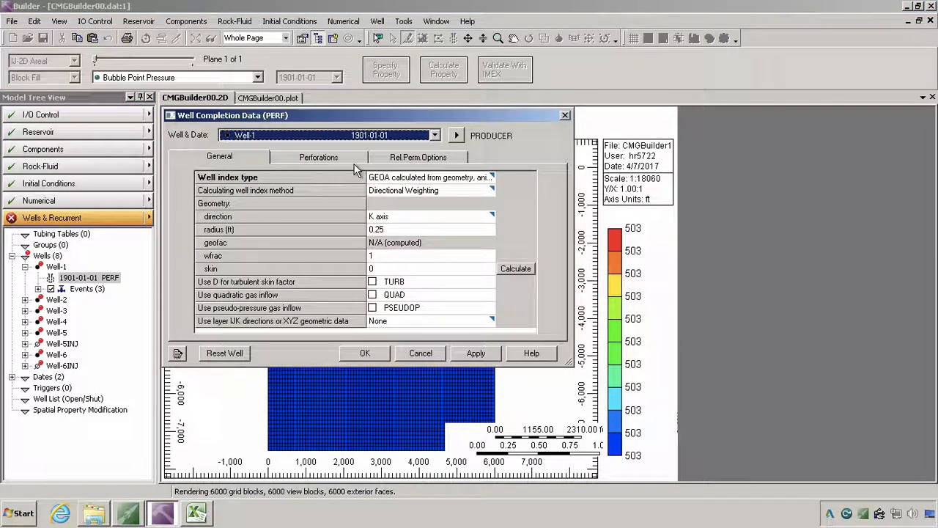
click(320, 160)
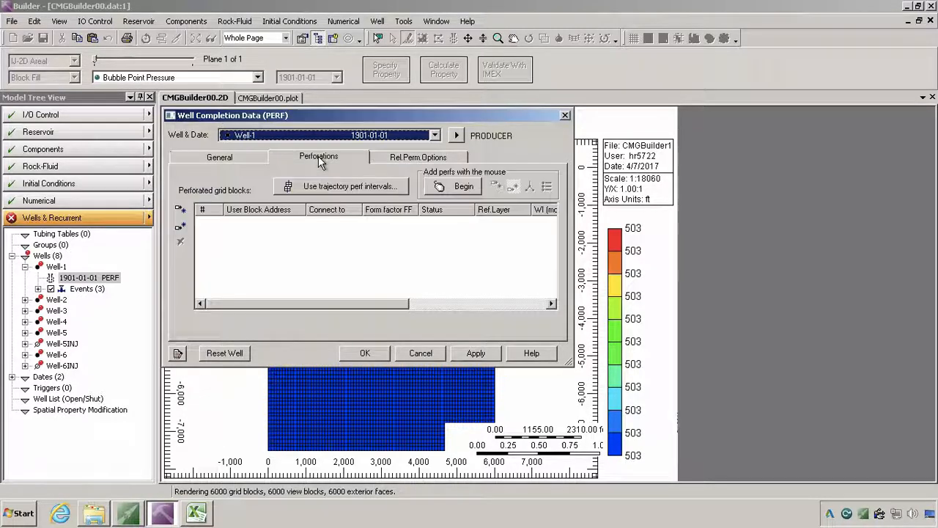
click(181, 210)
click(251, 224)
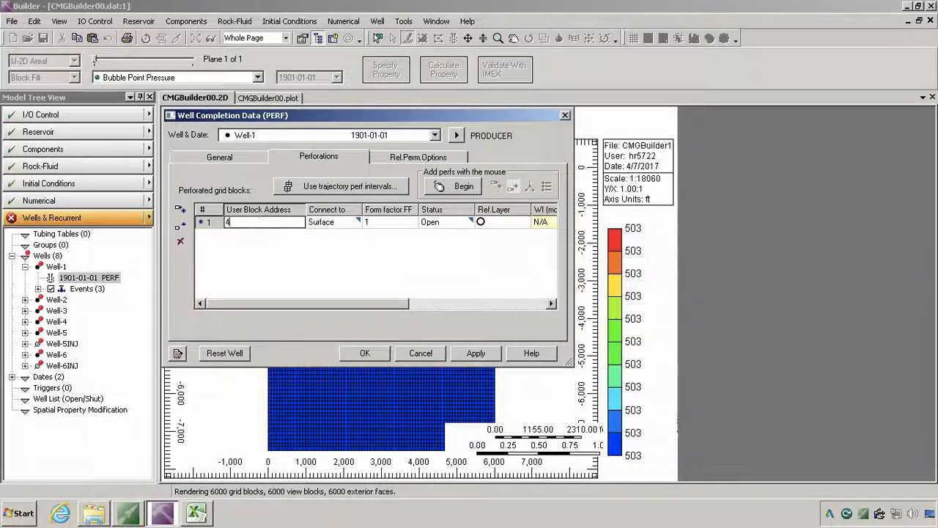
text(49 5)
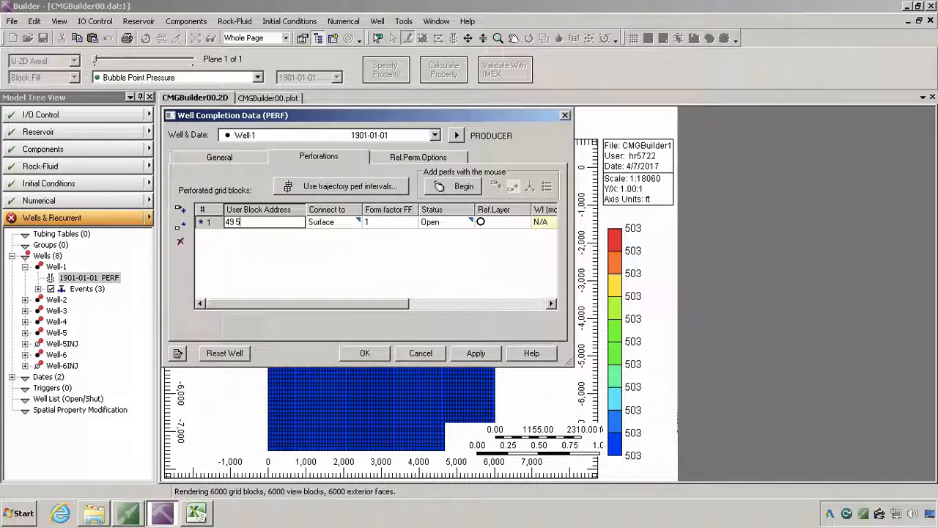
text(6 1)
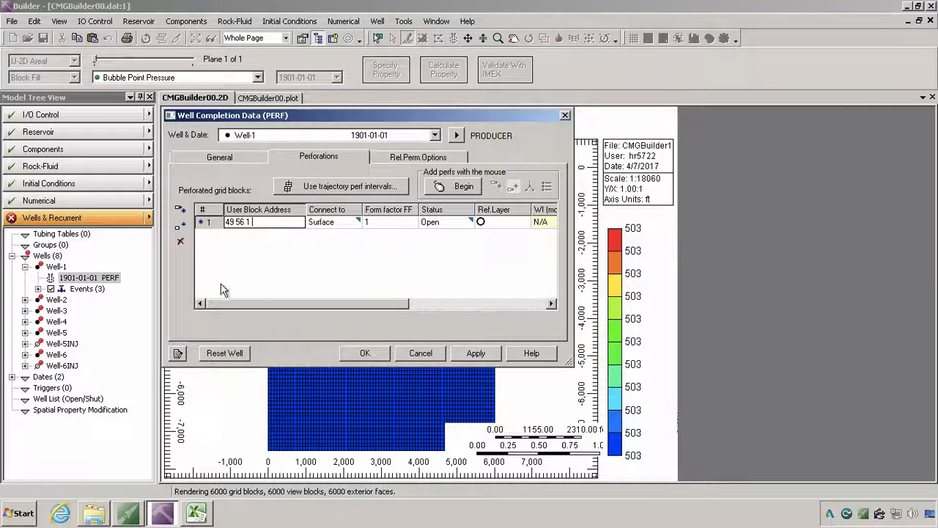
click(243, 259)
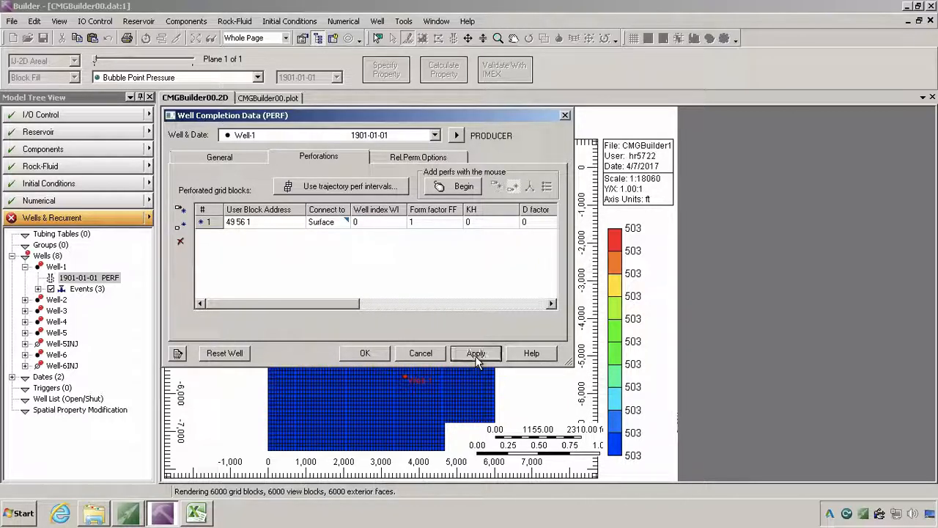
Add a perforation for Well-2 at user block address 51 36 1 and apply it.
click(284, 135)
click(276, 159)
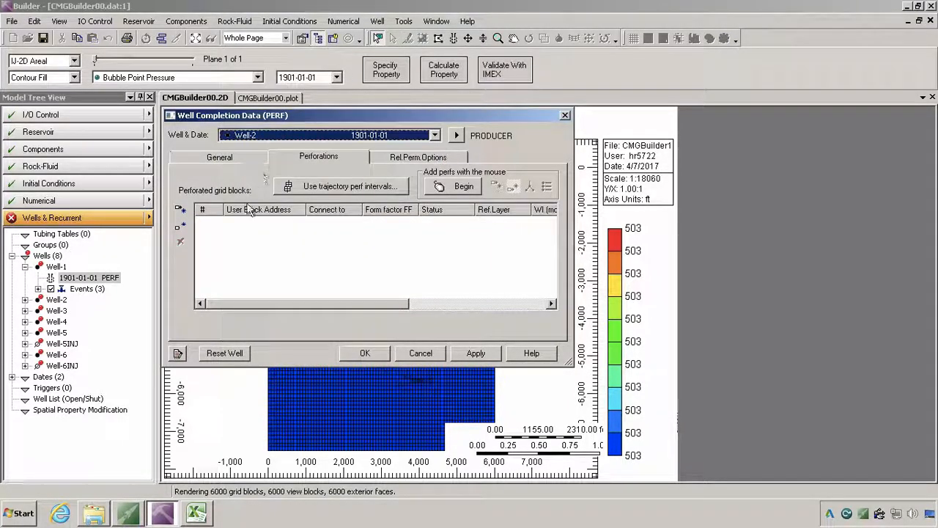
click(180, 211)
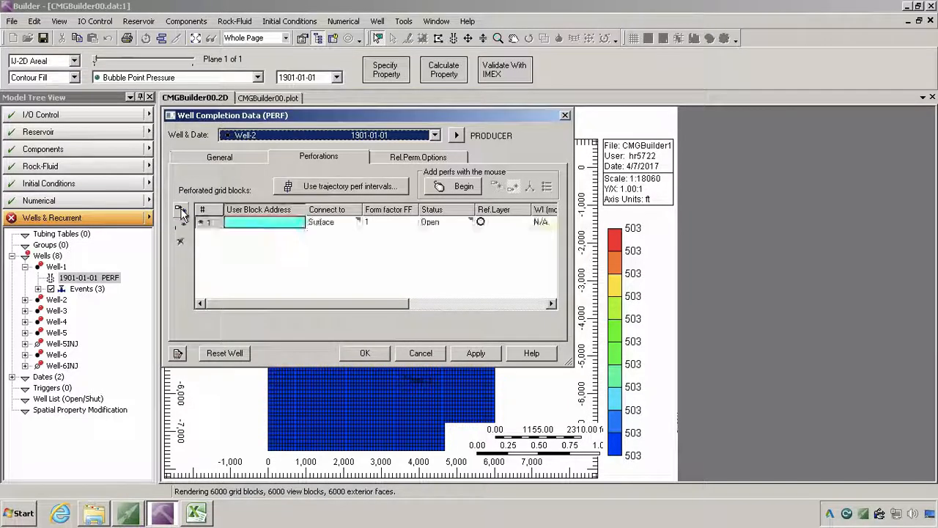
click(265, 227)
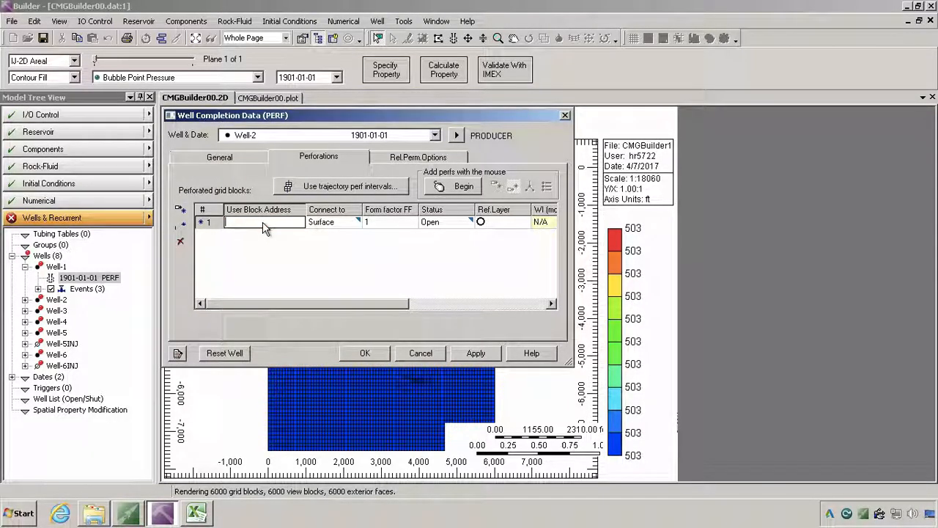
text(51 36 1)
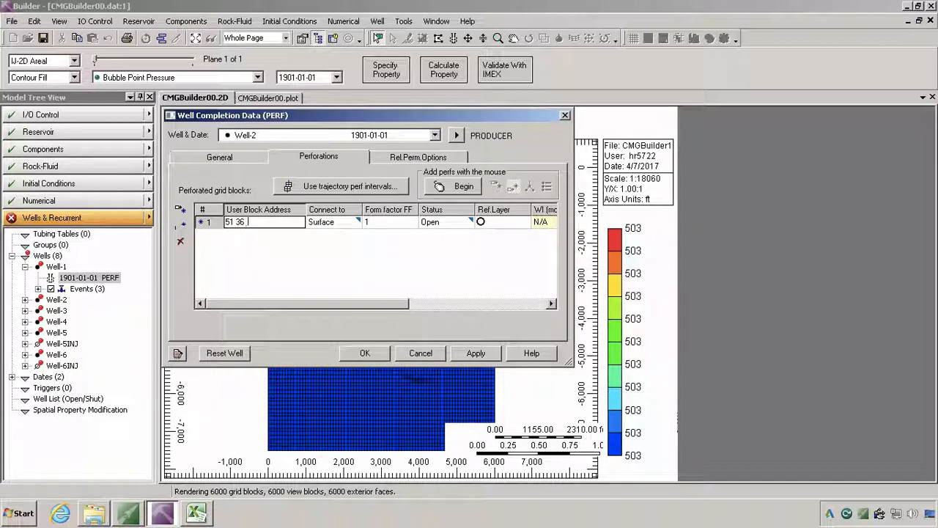
click(258, 267)
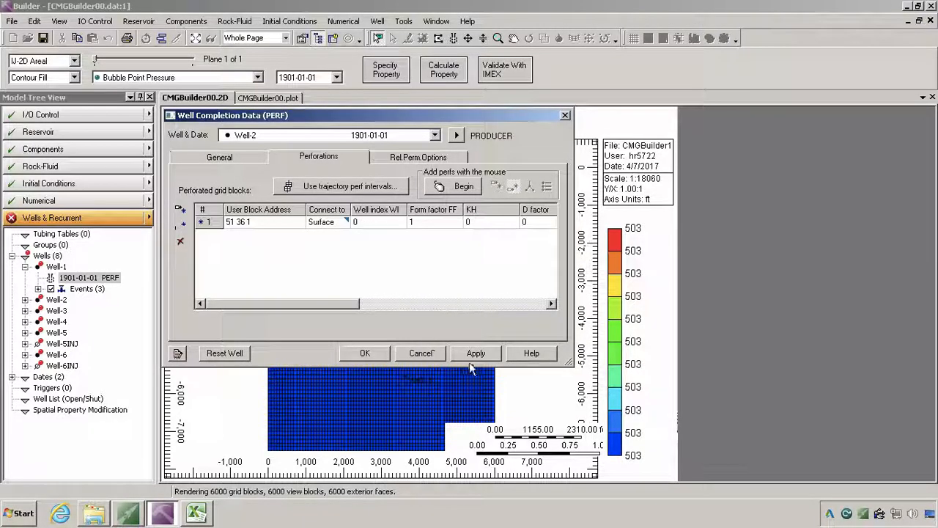
Perforate Well-3 across grid blocks 34:36 44 1 and apply the completion.
click(245, 135)
click(244, 168)
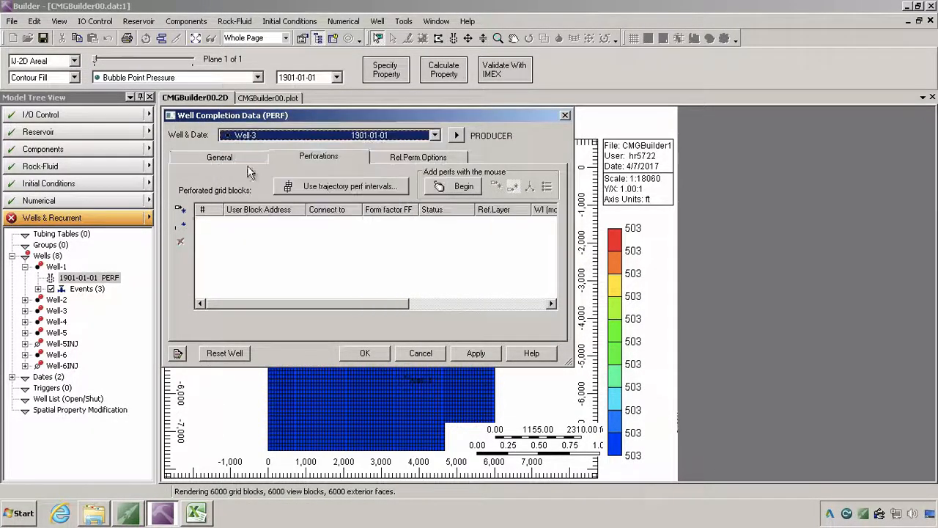
click(245, 222)
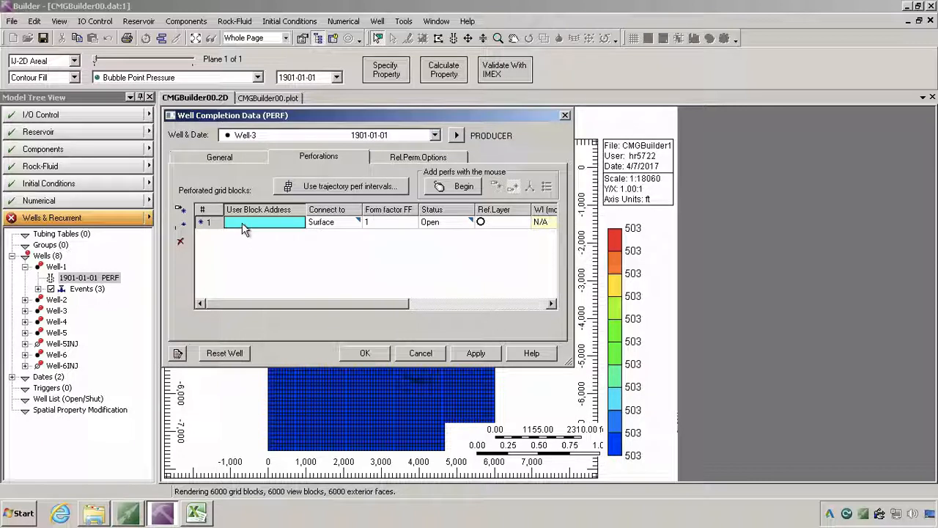
click(245, 228)
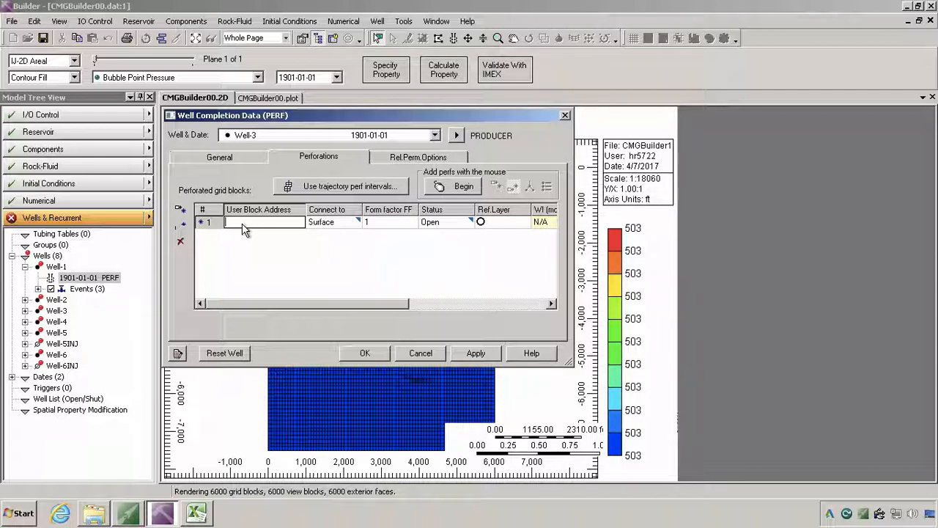
text(34:36)
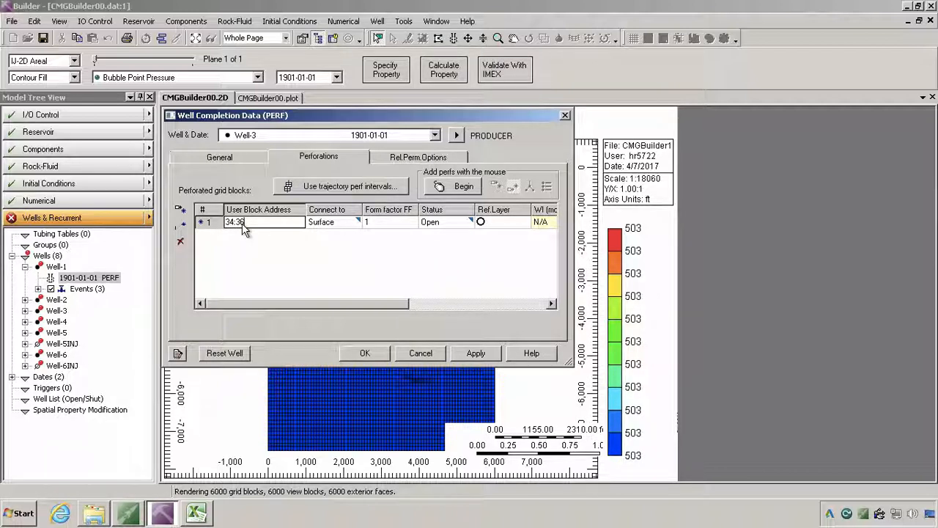
text( 44 )
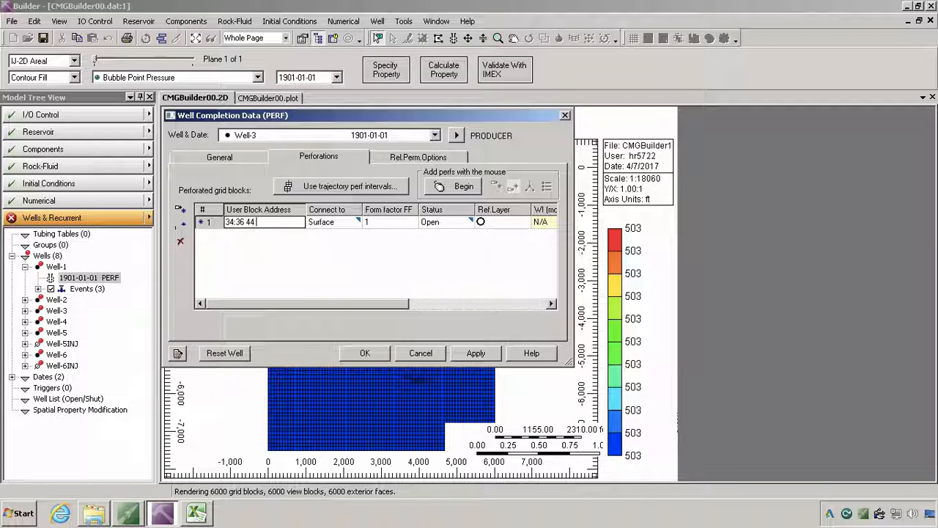
text(1)
key(Return)
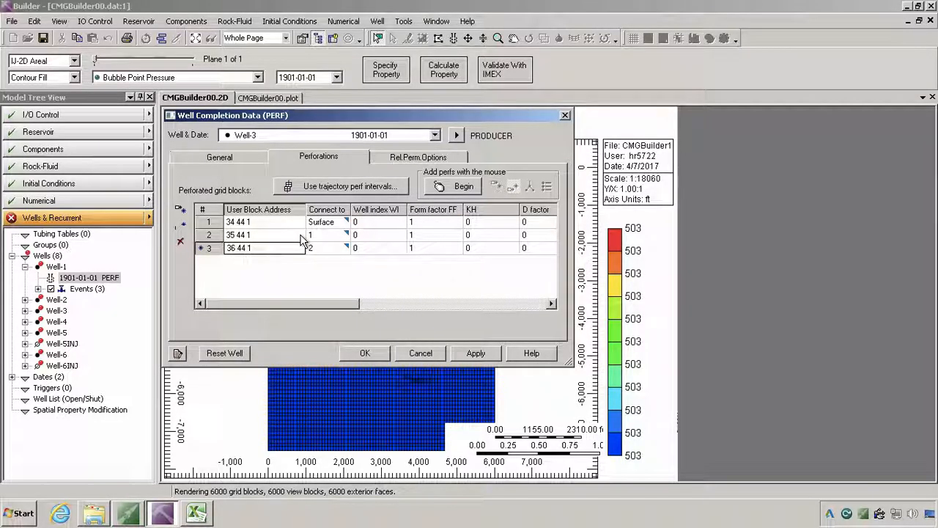
click(244, 136)
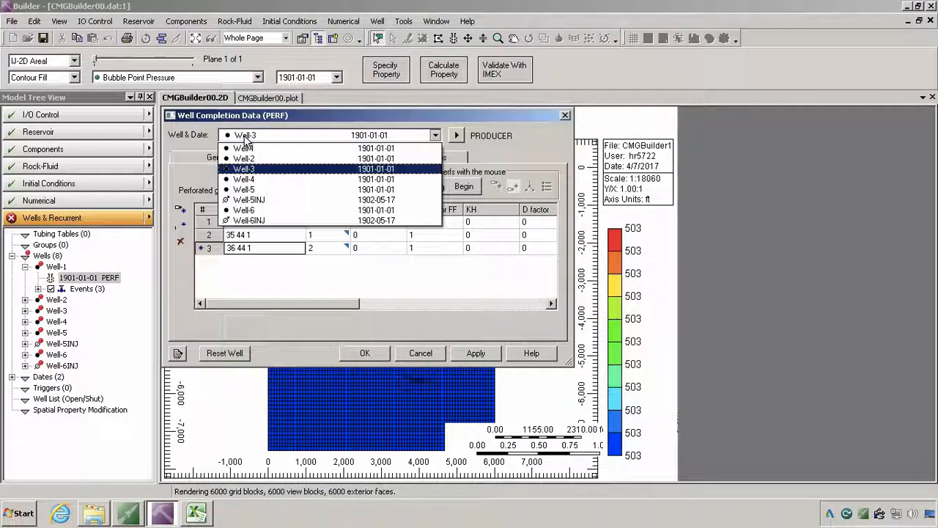
click(244, 137)
click(476, 353)
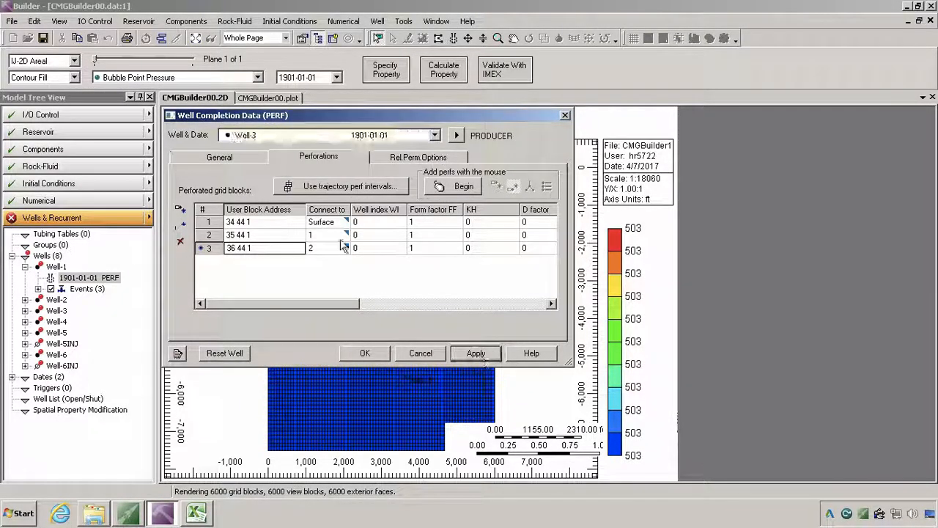
Perforate Well-4 across grid blocks 30:32 27 1 and apply the completion.
click(247, 142)
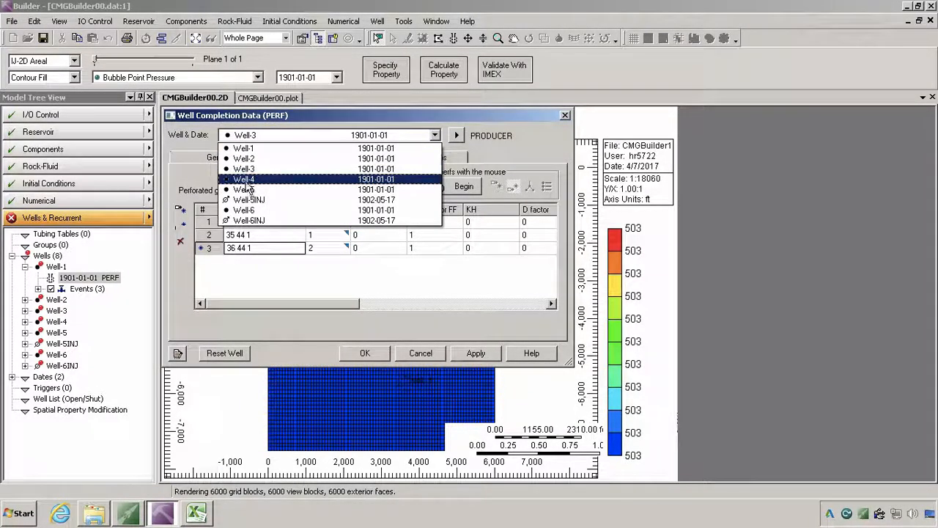
click(250, 181)
click(183, 225)
click(245, 222)
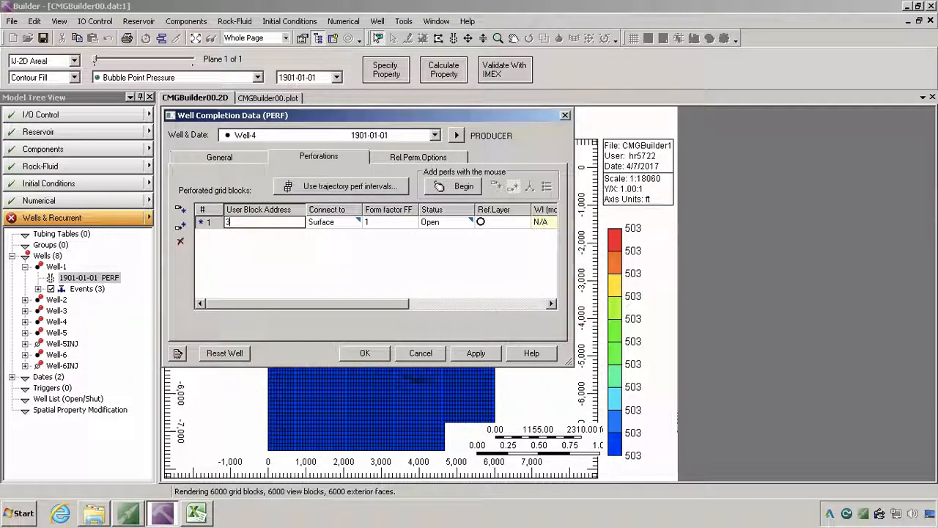
text(30:32 2)
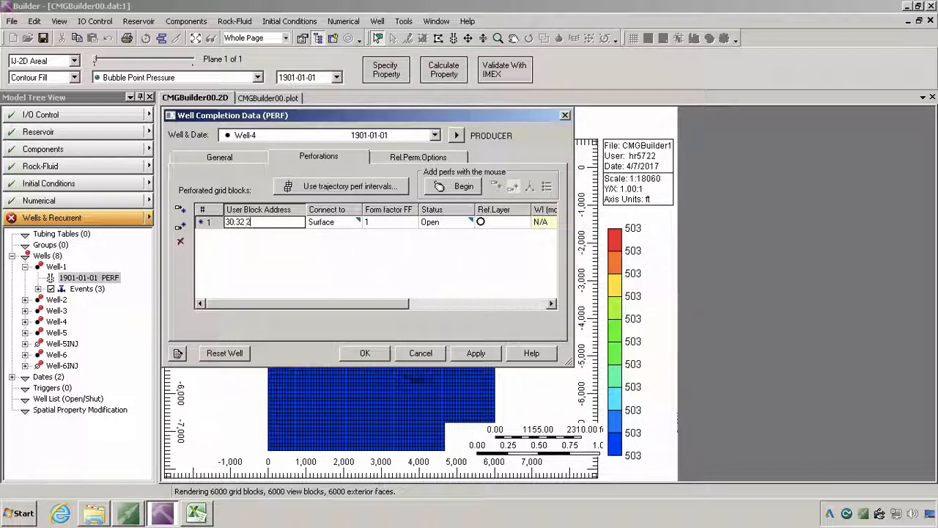
text(6)
key(BackSpace)
text(7 1)
key(Return)
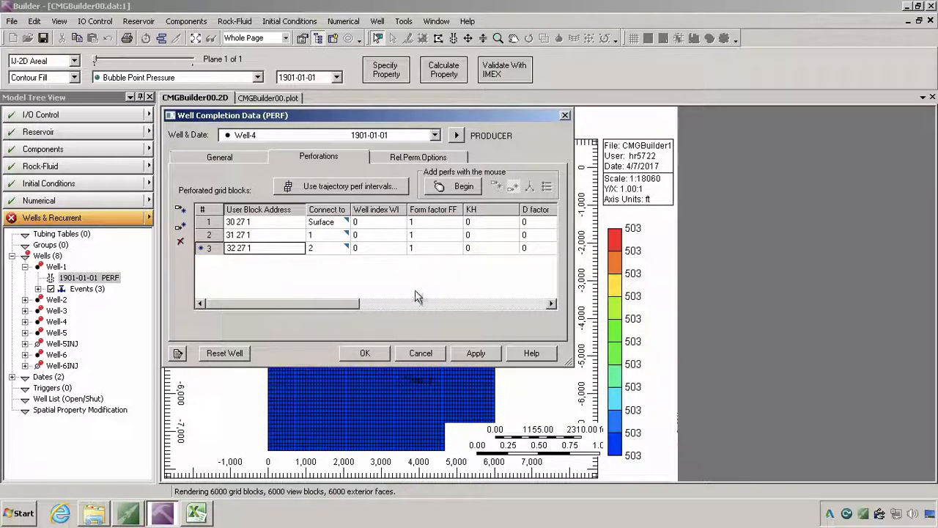
click(475, 352)
Add a perforation for Well-5 at user block address 15 11 1 and apply it.
click(268, 140)
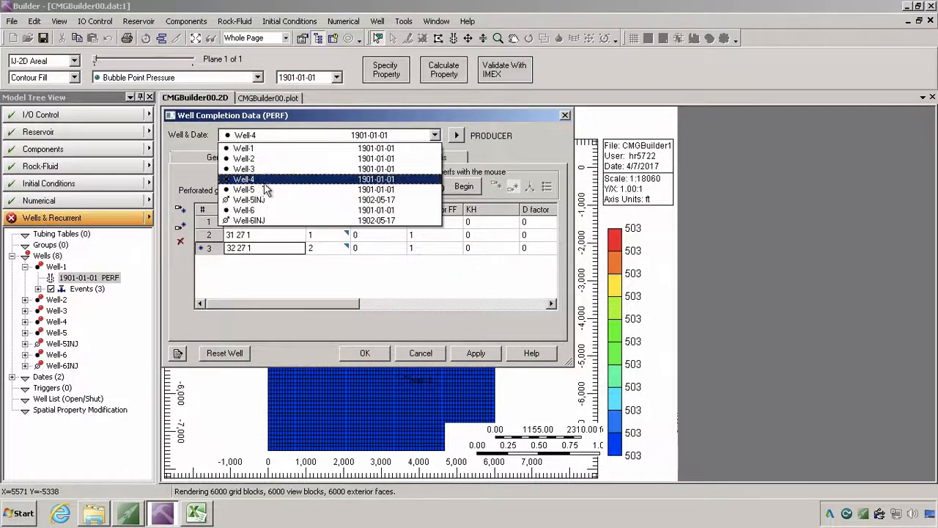
click(255, 192)
click(180, 210)
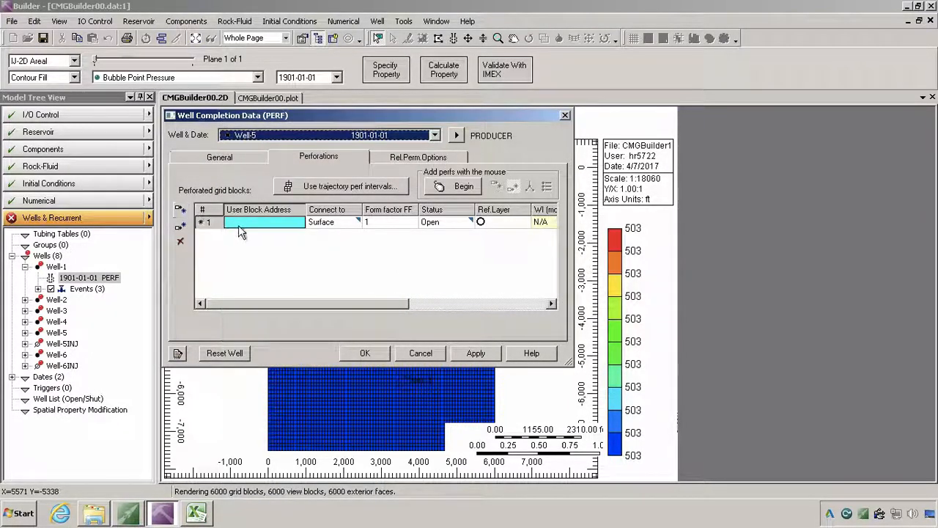
click(239, 225)
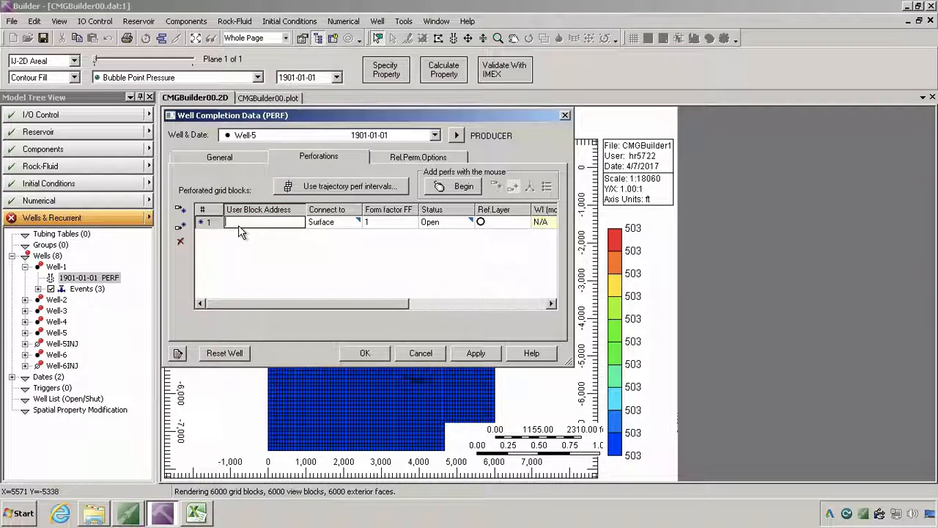
text(15 11 1)
click(476, 353)
Add a perforation for Well-5INJ at user block address 15 11 1, allowing the grid block shared with another well, and apply it.
click(285, 138)
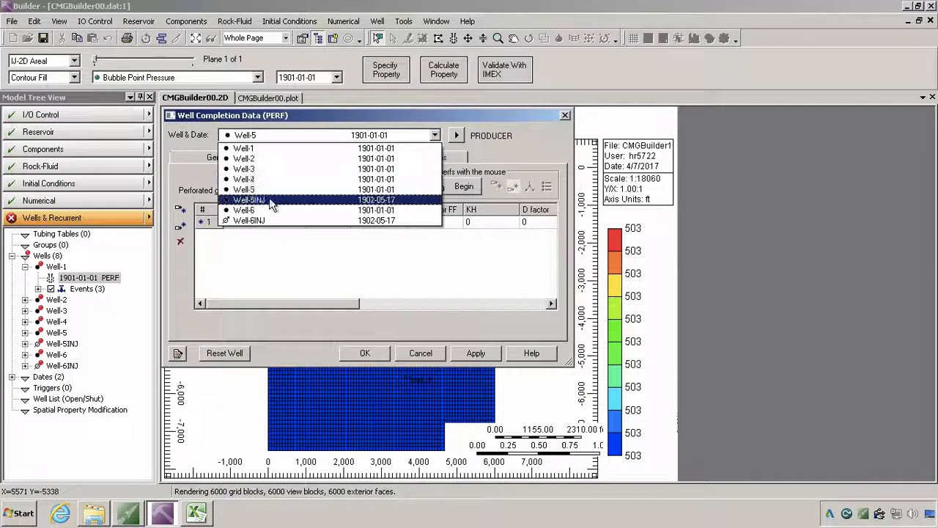
click(279, 198)
click(179, 210)
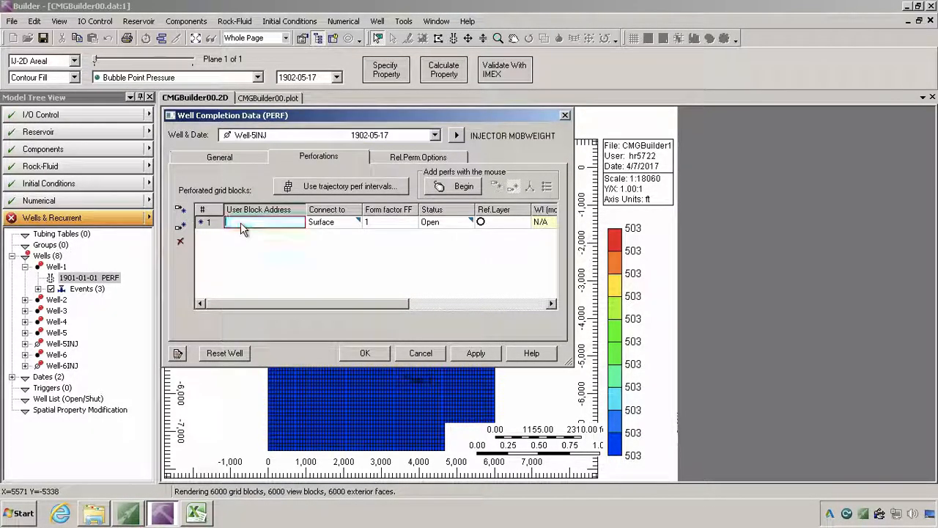
text(15)
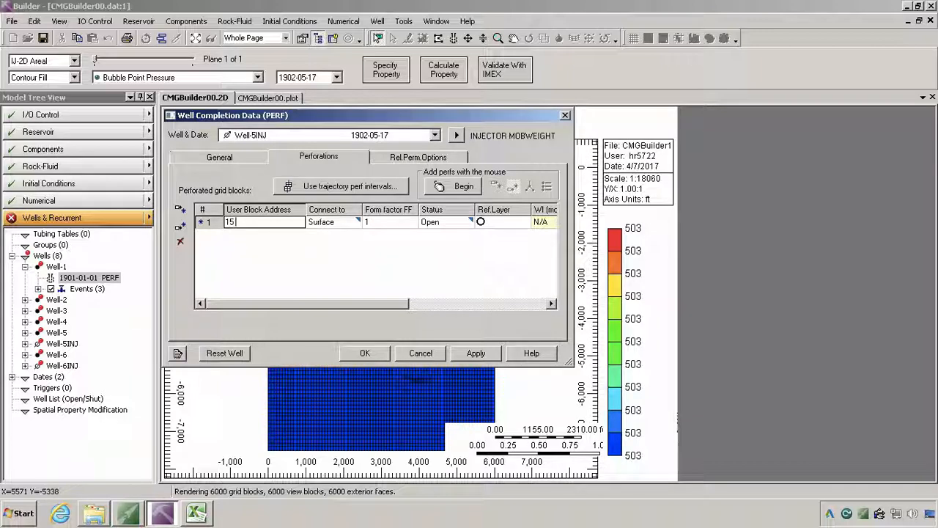
text( 1 1)
click(244, 230)
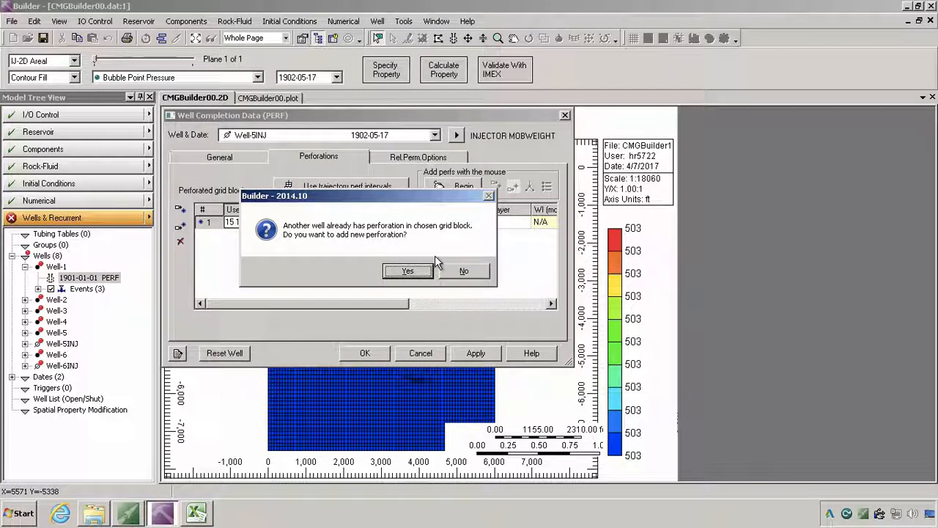
click(410, 271)
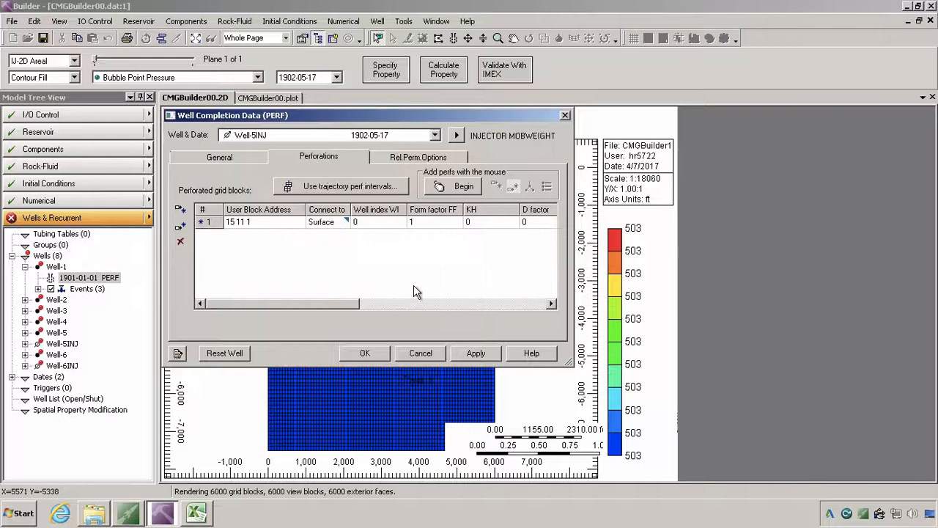
click(475, 354)
Add a perforation for Well-6 at user block address 6 31 1.
click(279, 136)
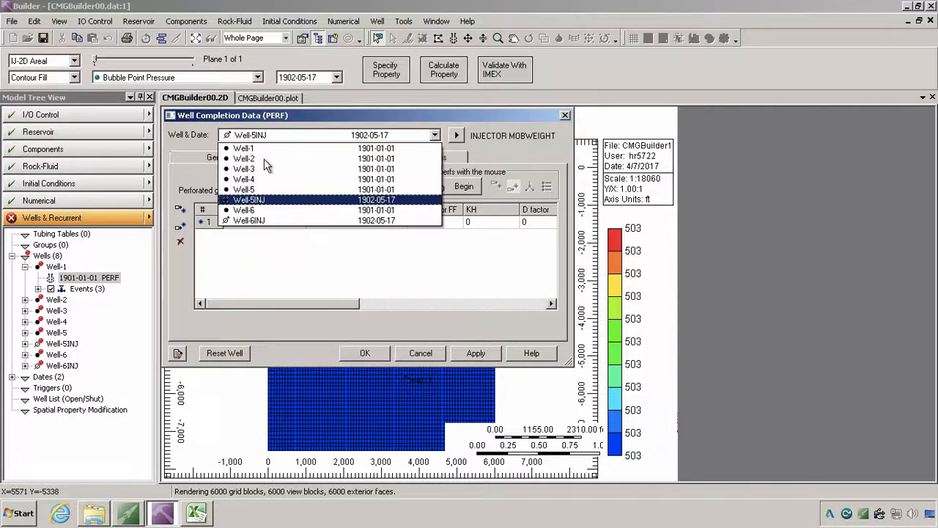
click(250, 211)
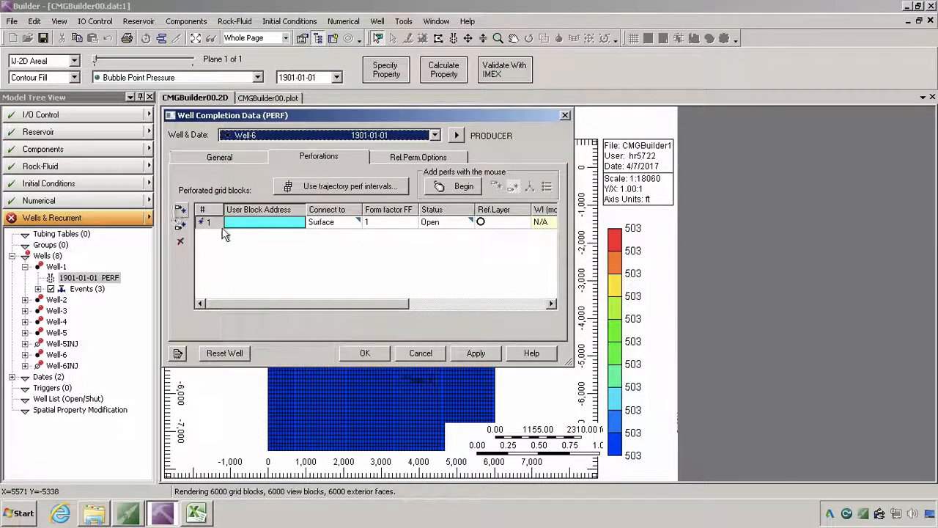
click(241, 228)
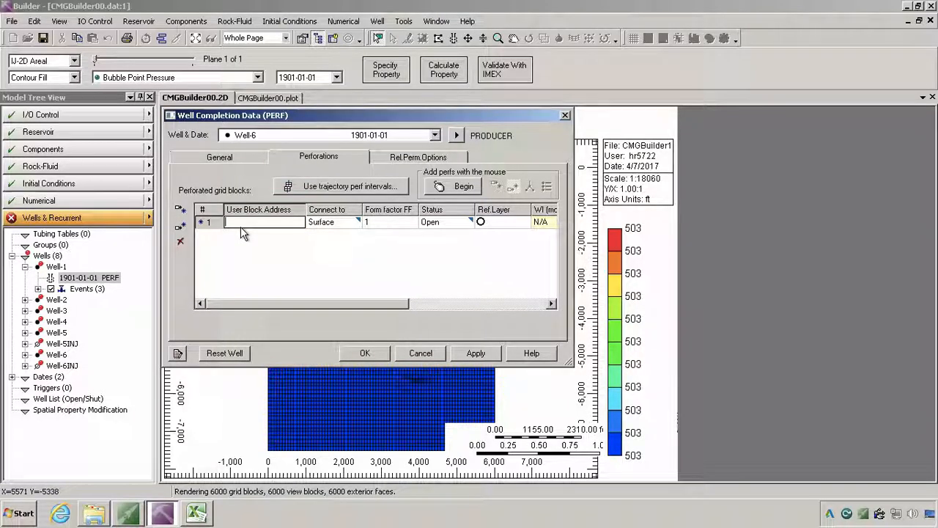
text(6)
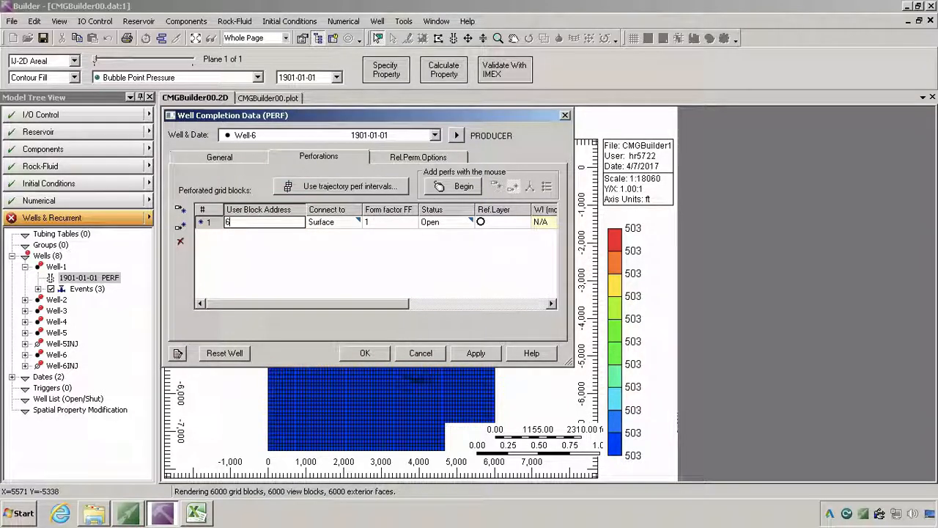
text( 31)
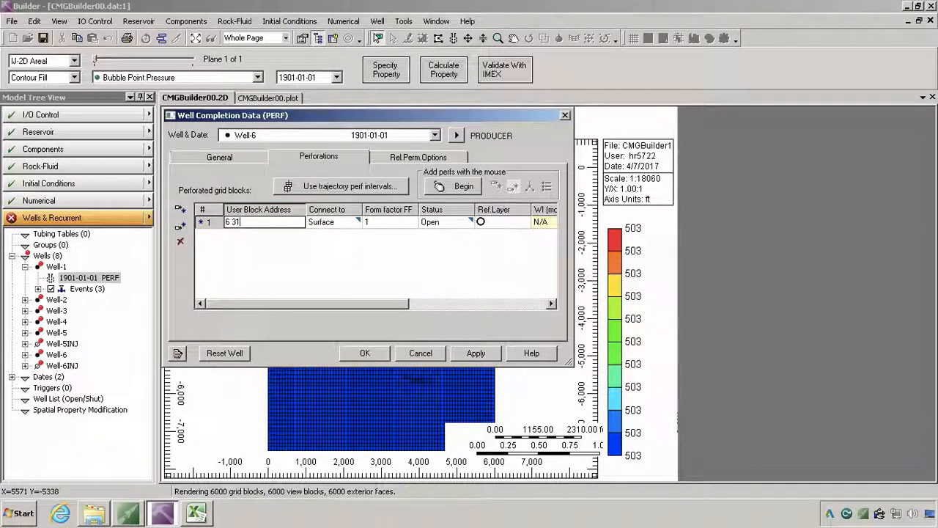
text( 1)
key(Return)
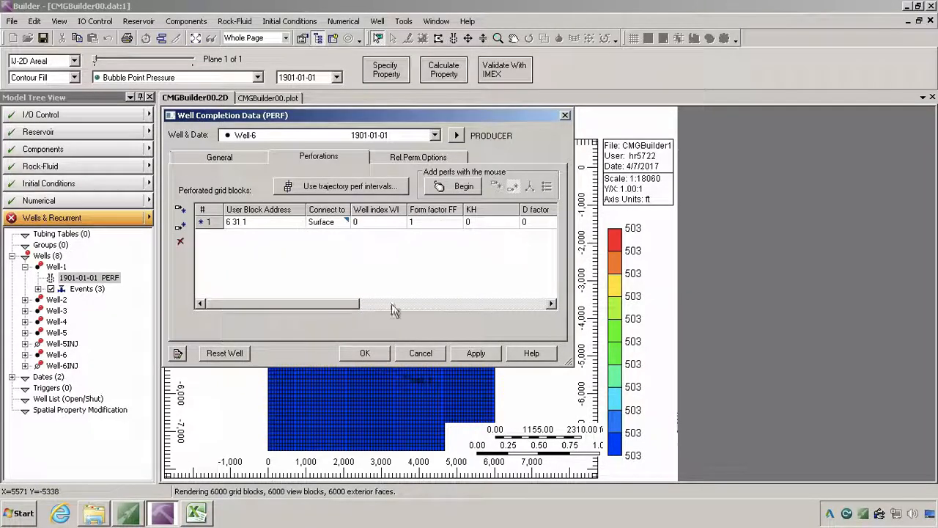
Add a perforation for Well-6INJ at user block address 6 31 1, apply it and accept the well completion data.
click(297, 136)
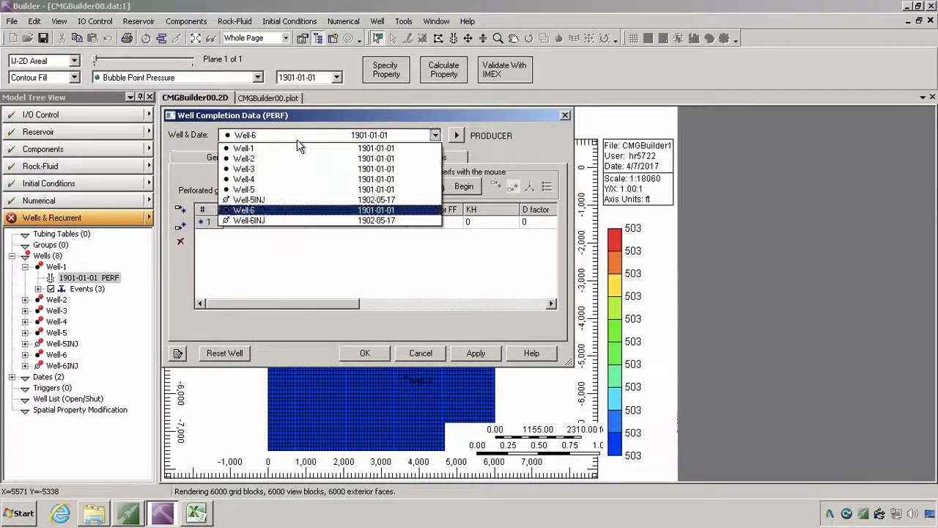
click(264, 220)
click(260, 224)
click(258, 226)
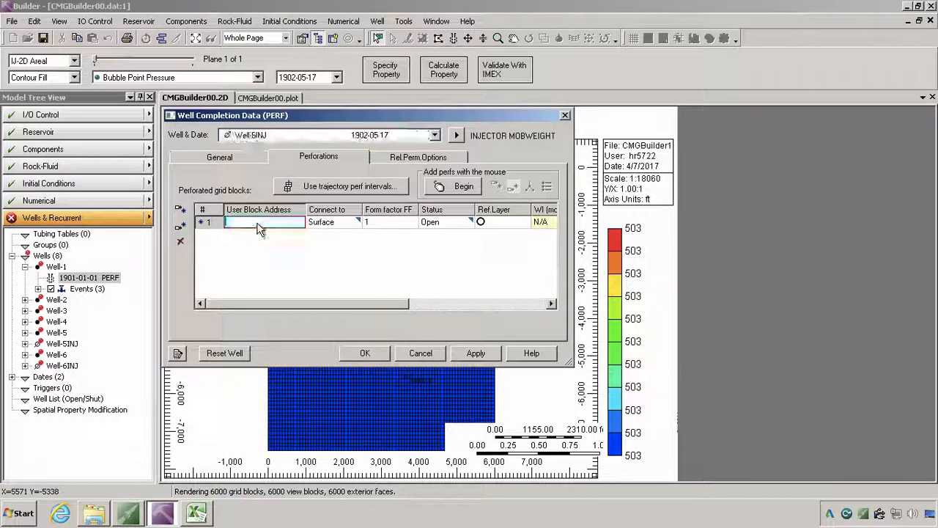
text(6)
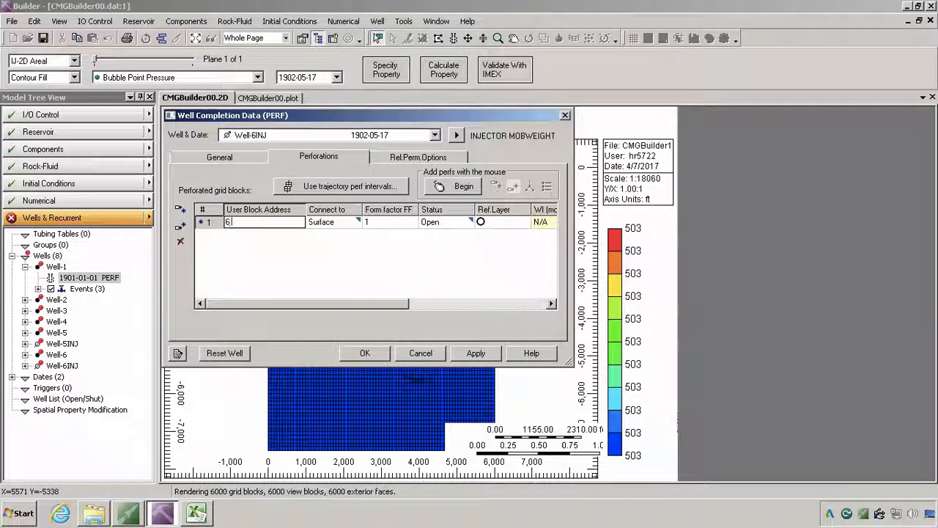
text( 31 1)
key(Return)
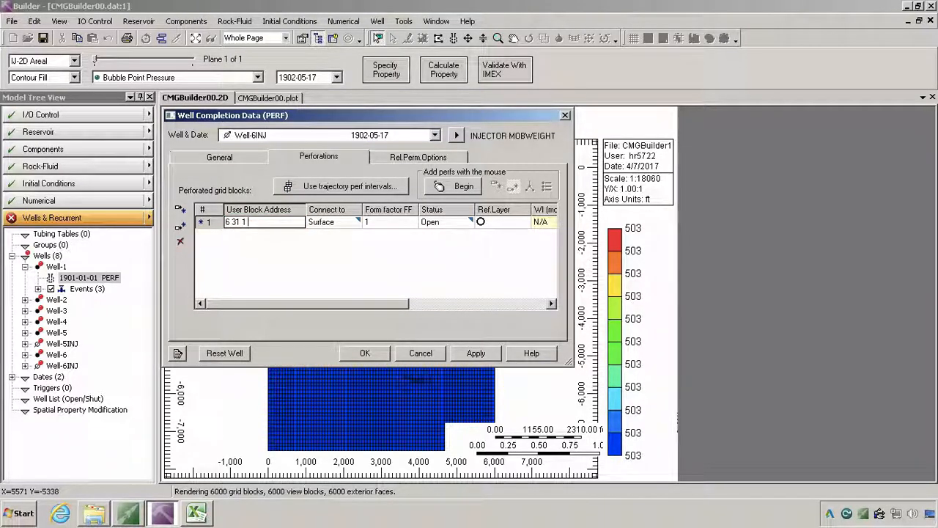
click(422, 275)
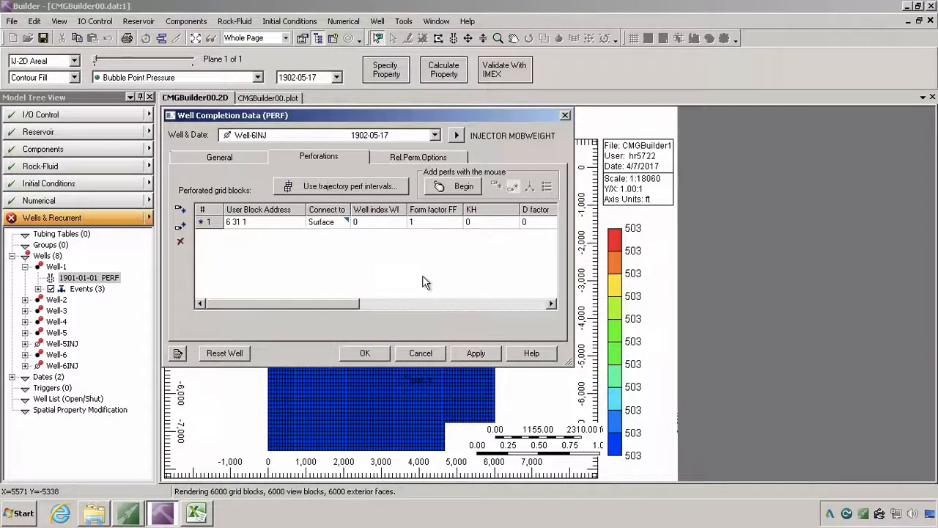
click(477, 353)
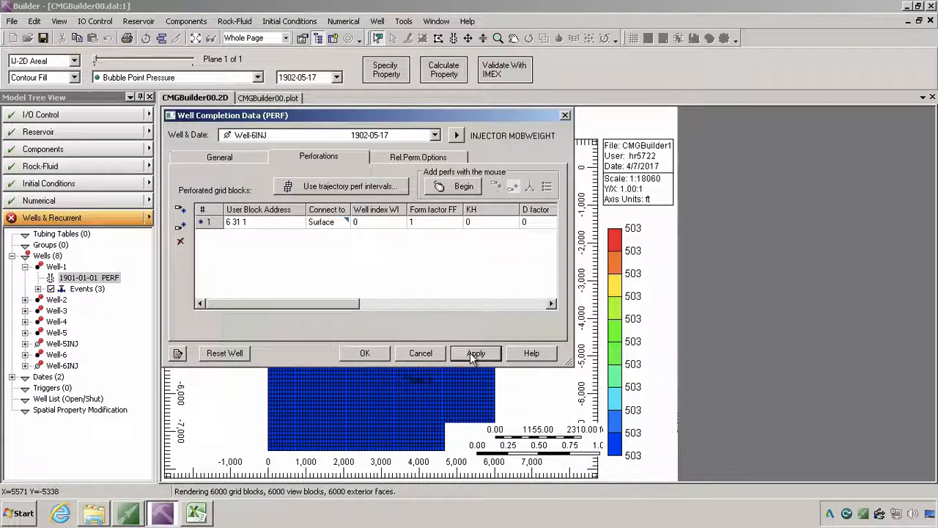
click(353, 354)
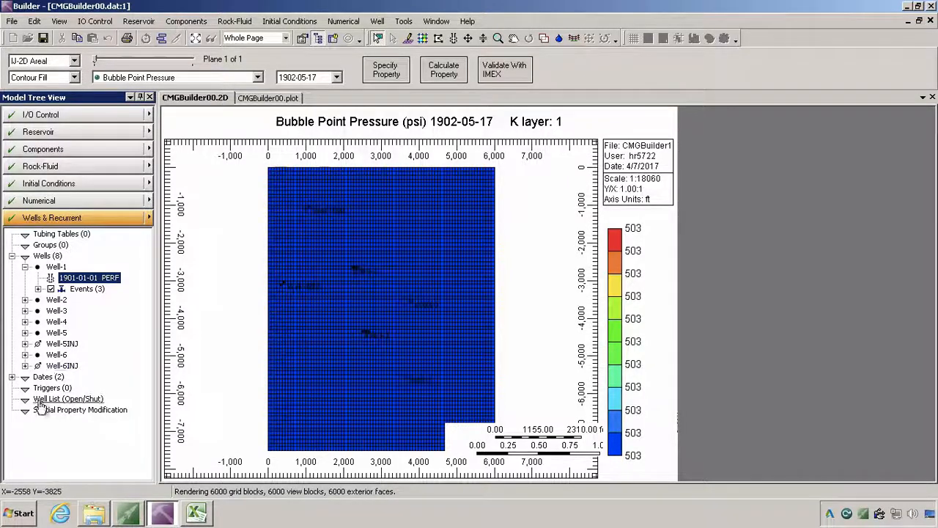
Begin a new range of simulation dates and set its end to 1001 days since simulation start.
click(50, 378)
double_click(49, 379)
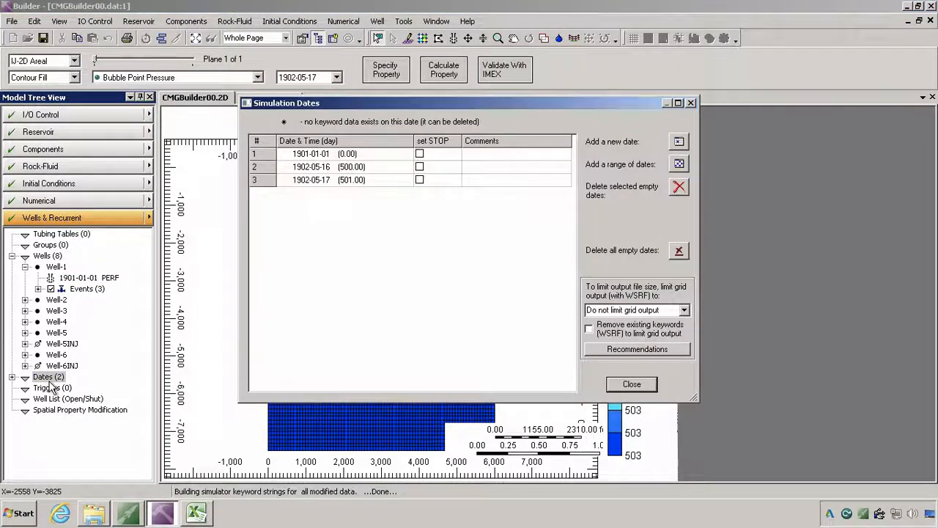
click(678, 166)
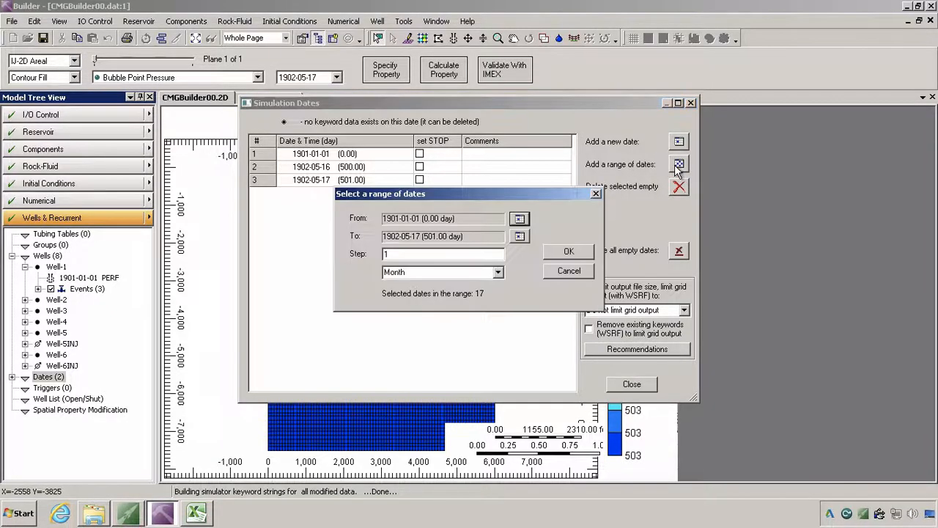
click(516, 236)
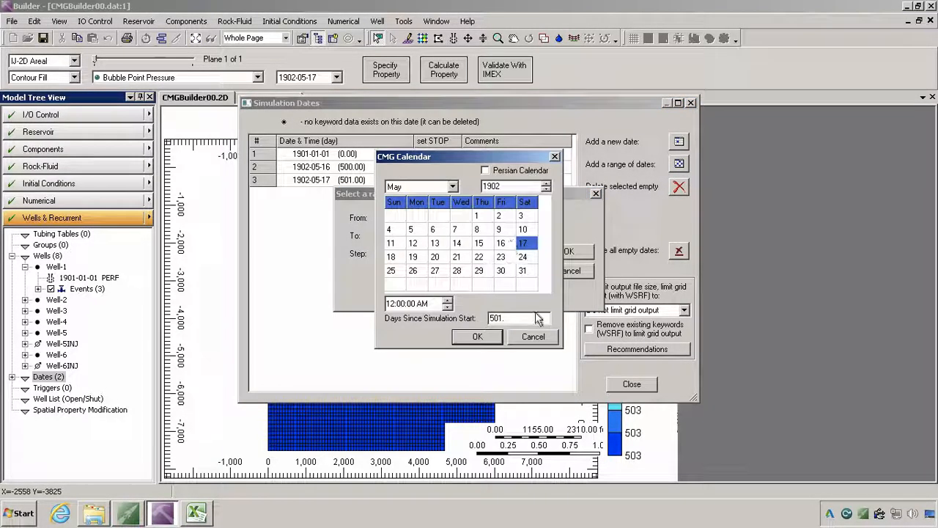
drag(541, 318, 473, 320)
text(1001)
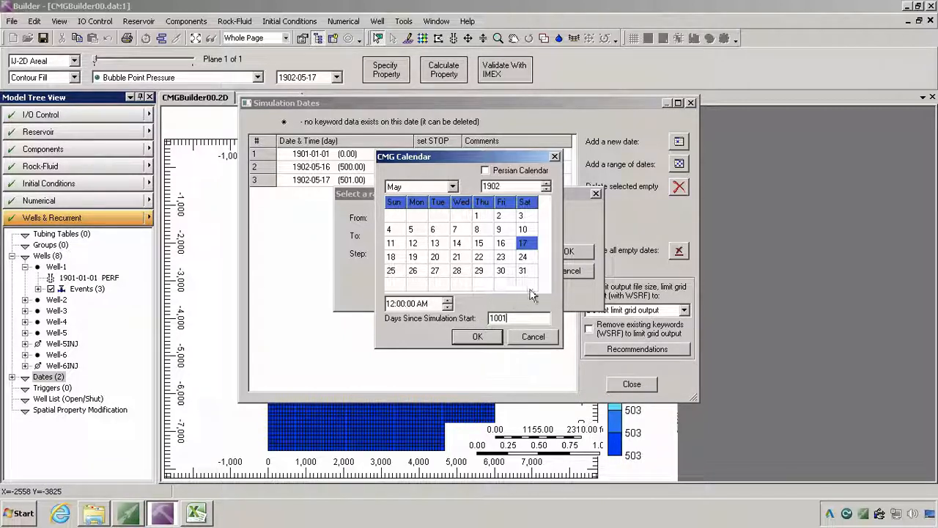
click(481, 335)
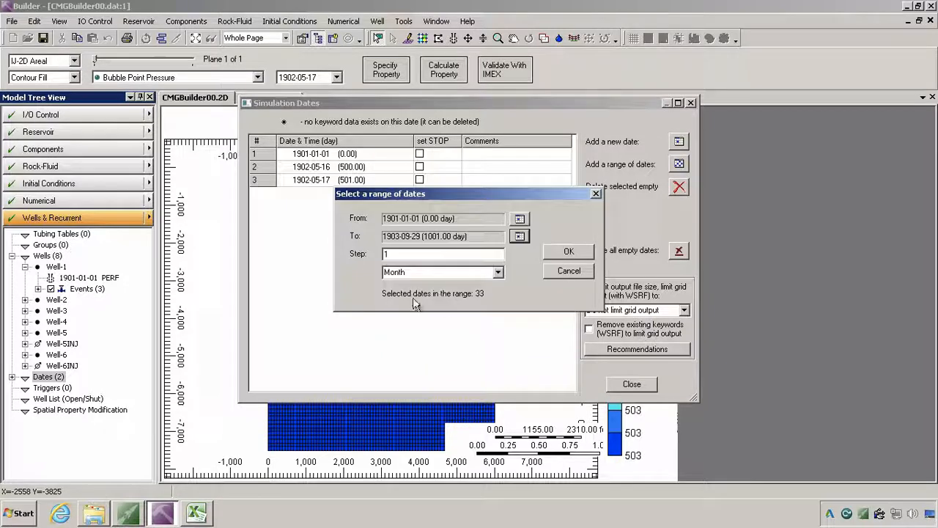
Set the date range's step unit to Day, add the dates and close the simulation dates.
click(498, 273)
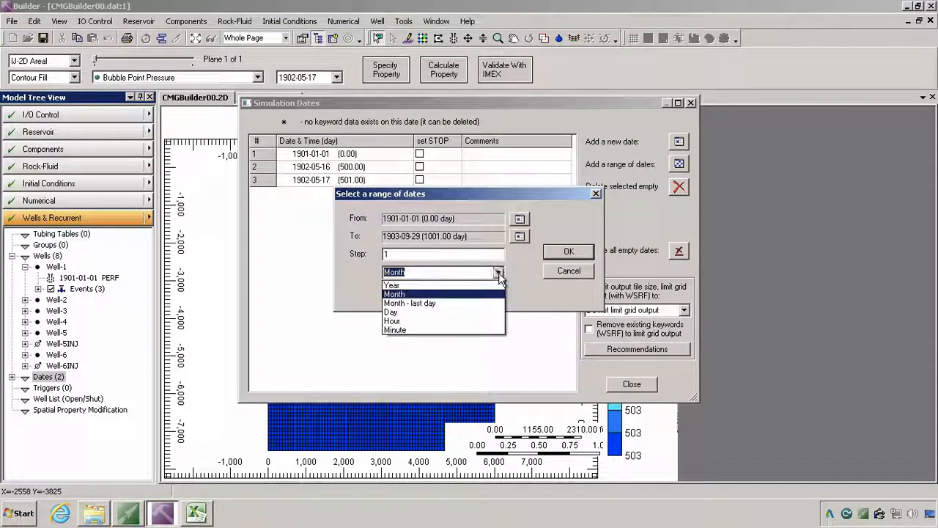
click(400, 312)
click(569, 252)
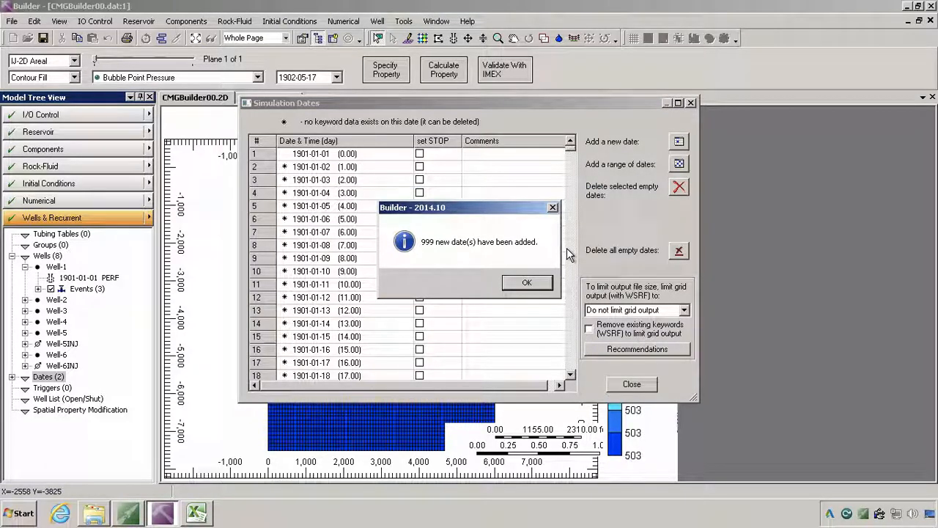
click(528, 283)
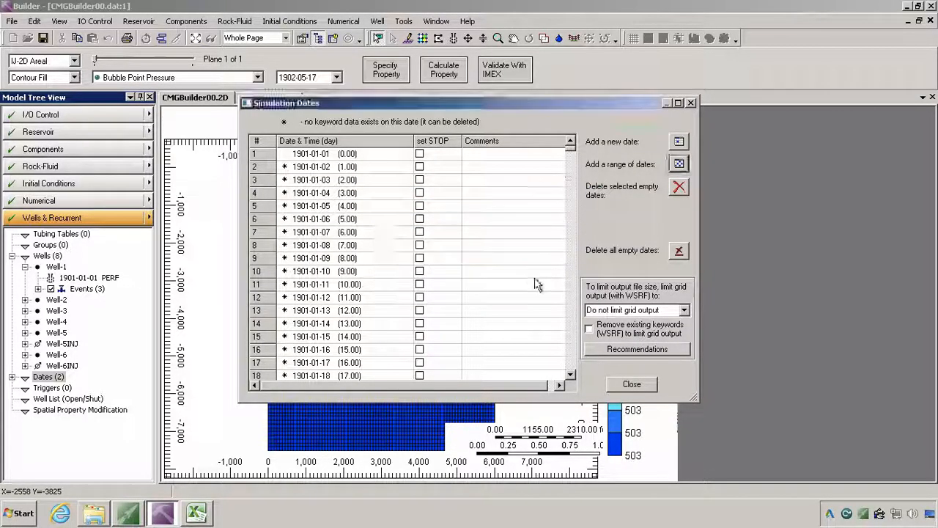
click(690, 103)
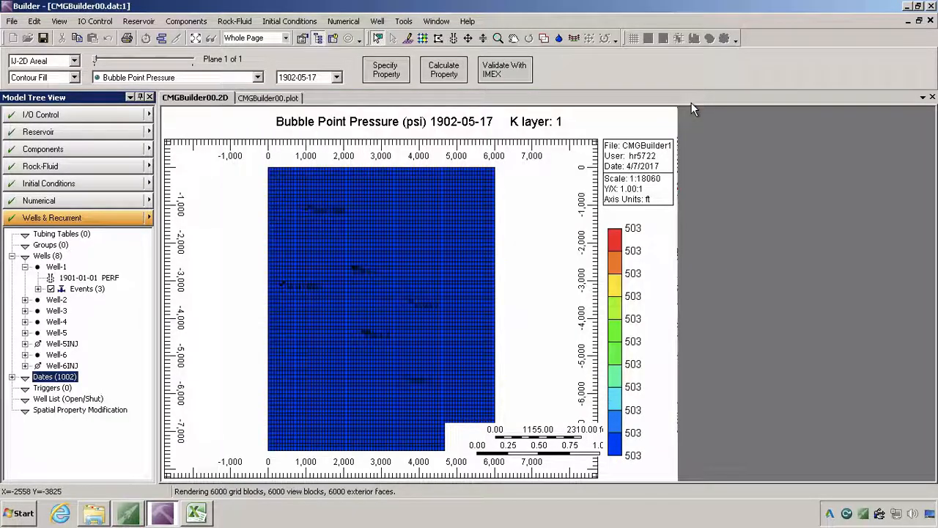
Save the dataset as Proj1.dat in the Documents folder.
click(12, 22)
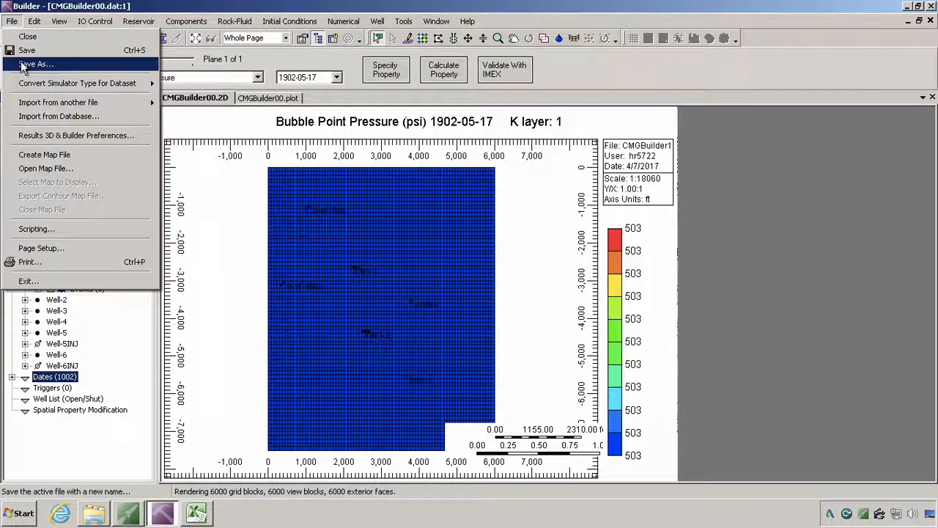
click(20, 52)
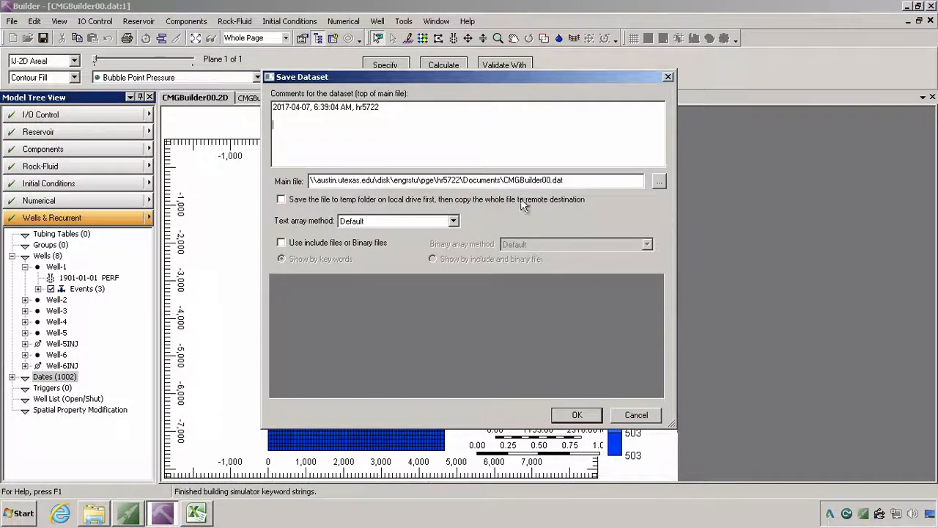
drag(551, 179, 505, 178)
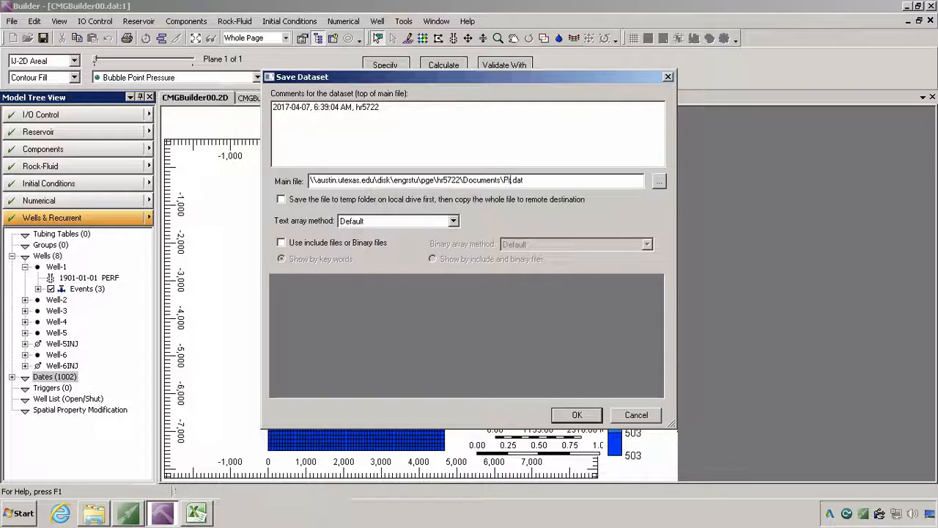
text(roj1)
click(583, 179)
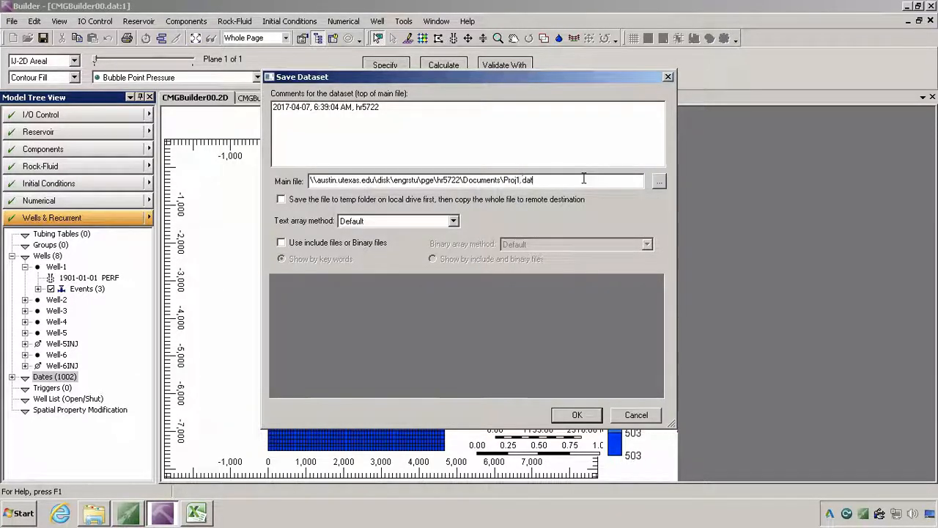
click(581, 416)
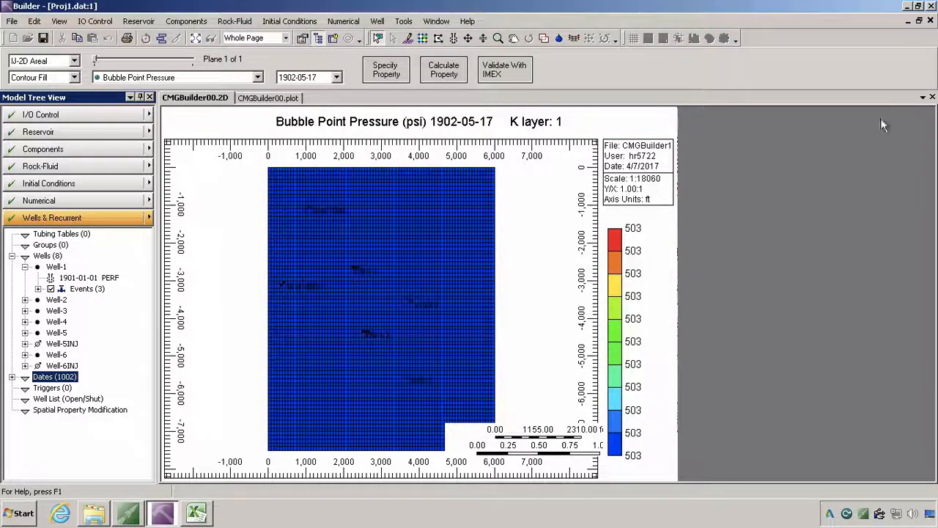
Close Builder, saving the changes to Proj1.dat and overwriting the existing file.
click(930, 6)
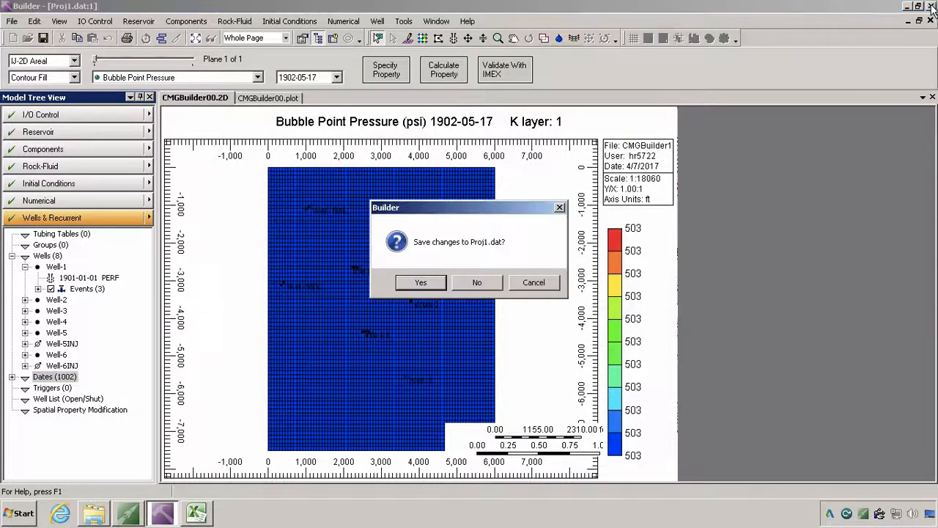
click(433, 284)
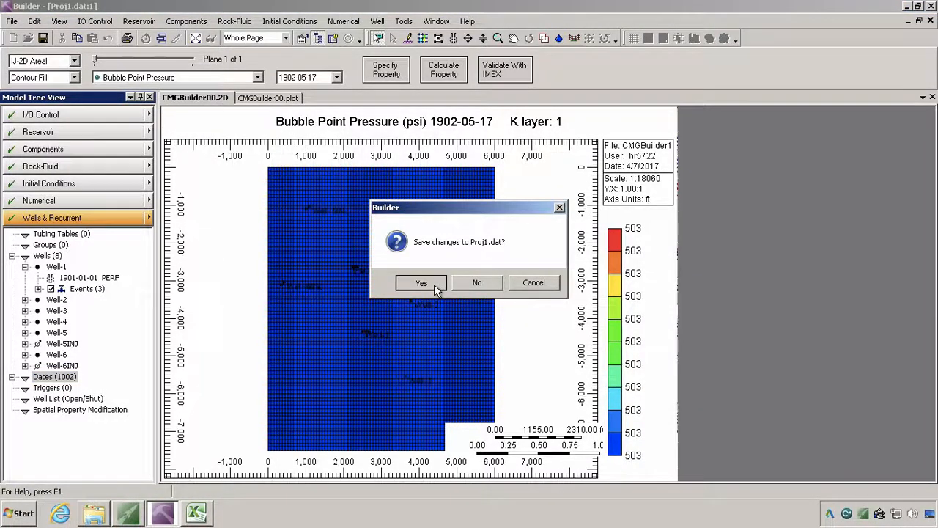
click(579, 416)
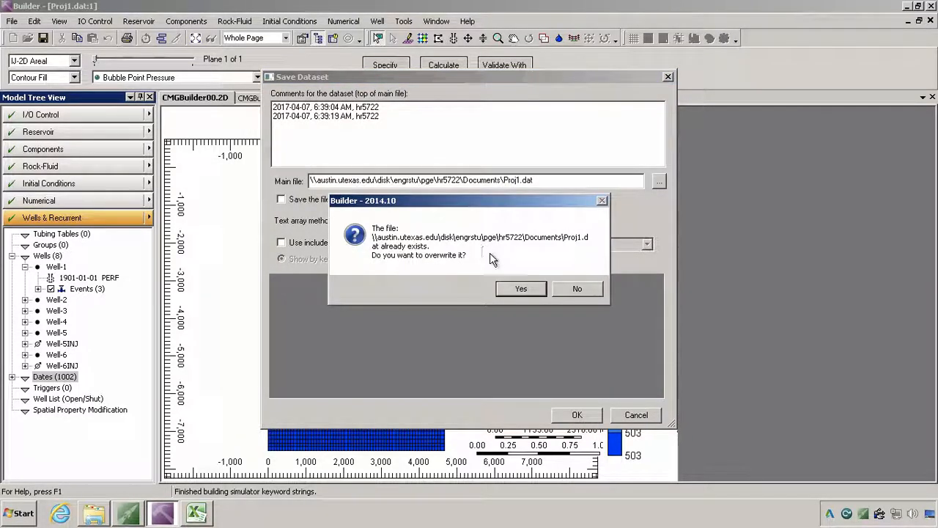
click(521, 288)
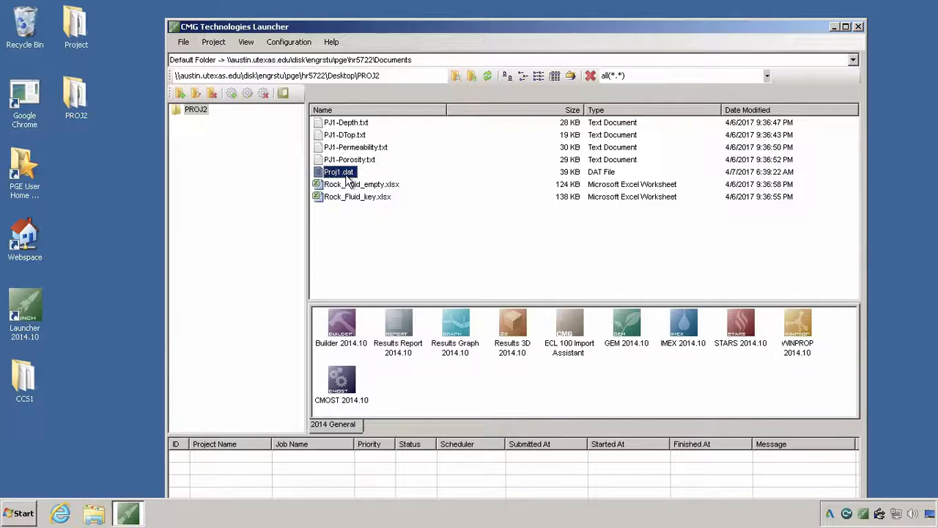
Open Proj1.dat from the CMG Launcher in Notepad and set the second RESULTS AXES-DIRECTIONS value to 1.0.
double_click(346, 175)
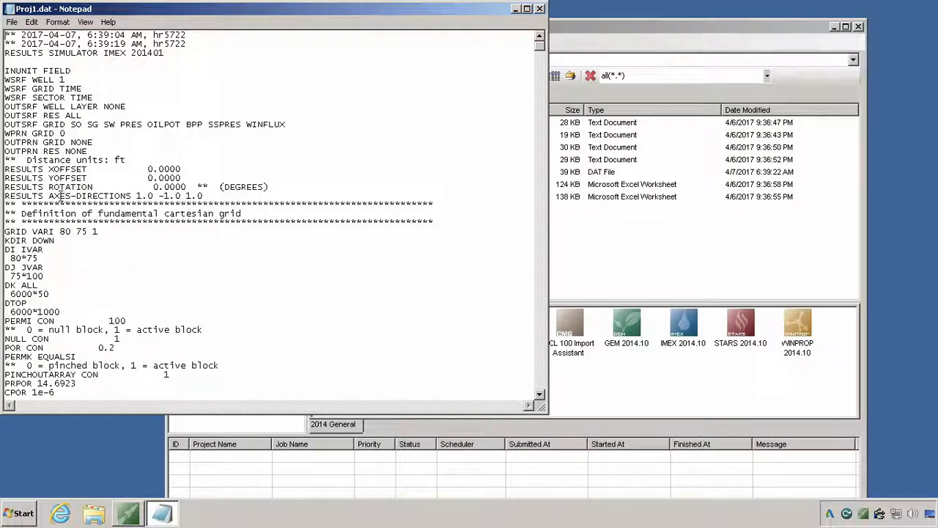
click(166, 196)
key(BackSpace)
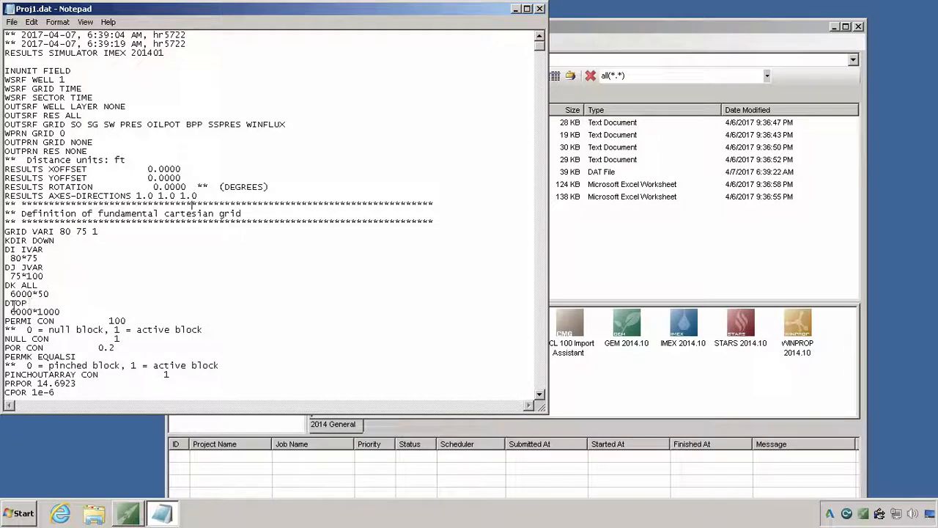
Replace the 6000*1000 entry under DTOP in Proj1.dat with the full contents of PJ1-DTop.txt.
scroll(10, 303, down, 1)
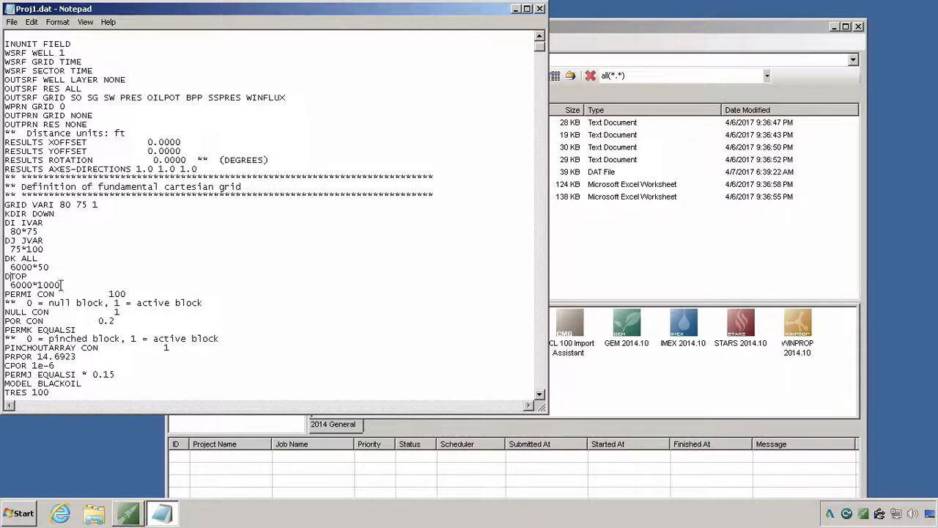
drag(62, 285, 10, 284)
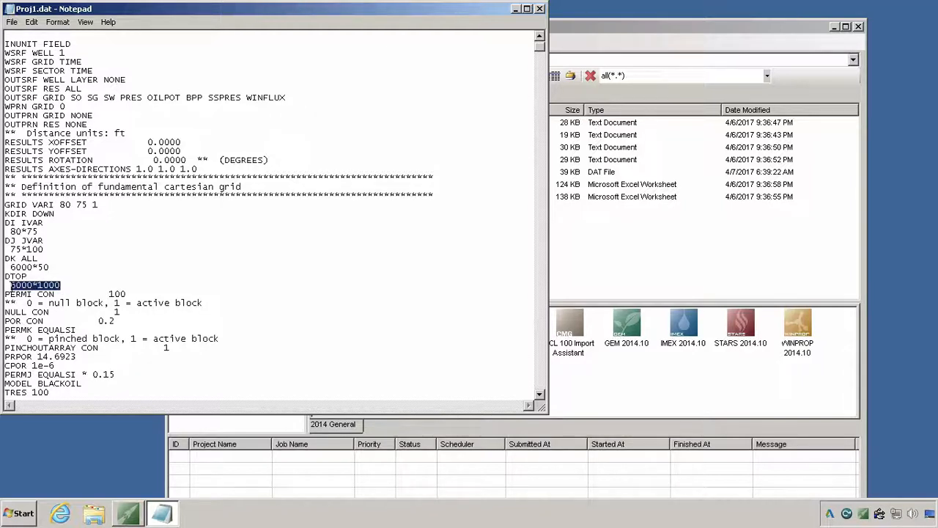
key(Delete)
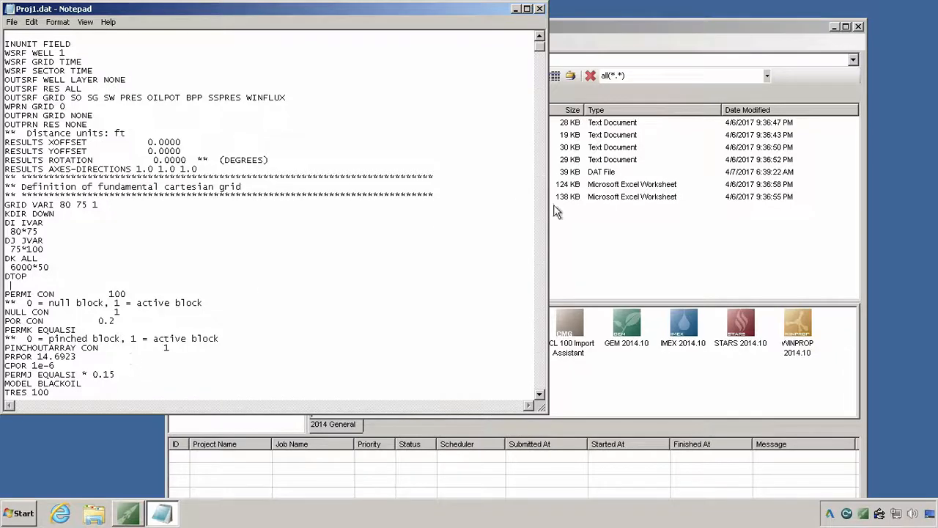
click(606, 250)
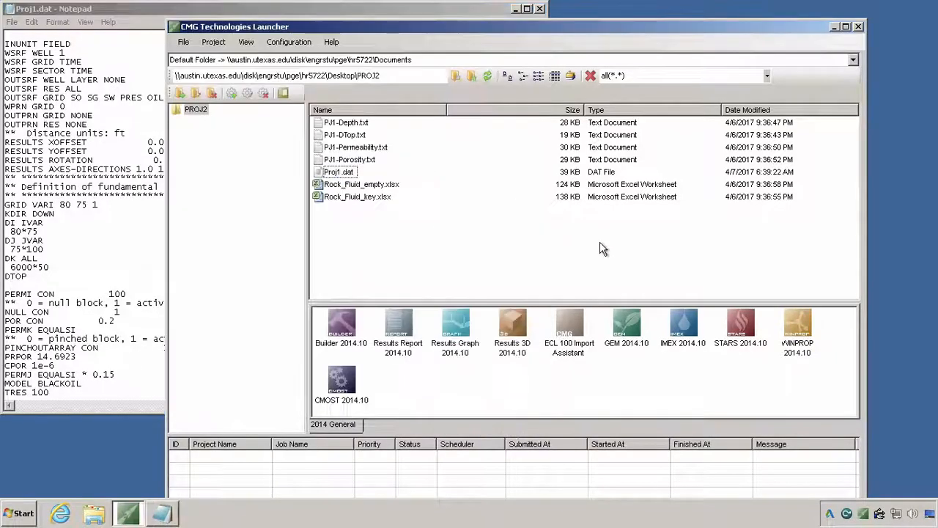
double_click(352, 138)
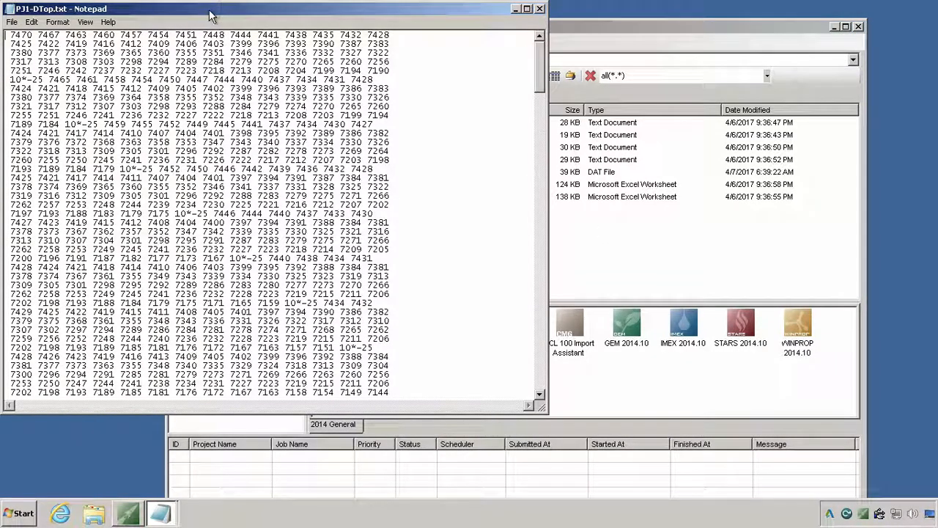
drag(210, 15, 473, 46)
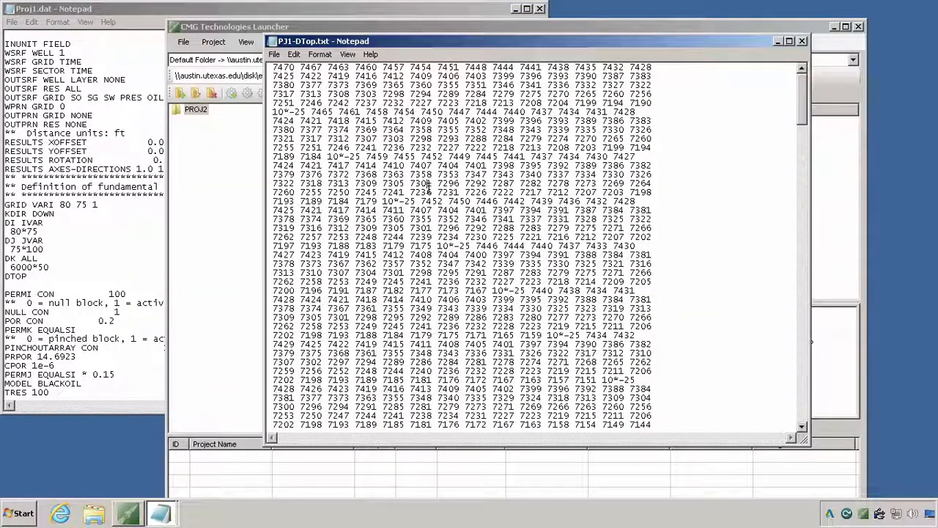
key(ctrl+a)
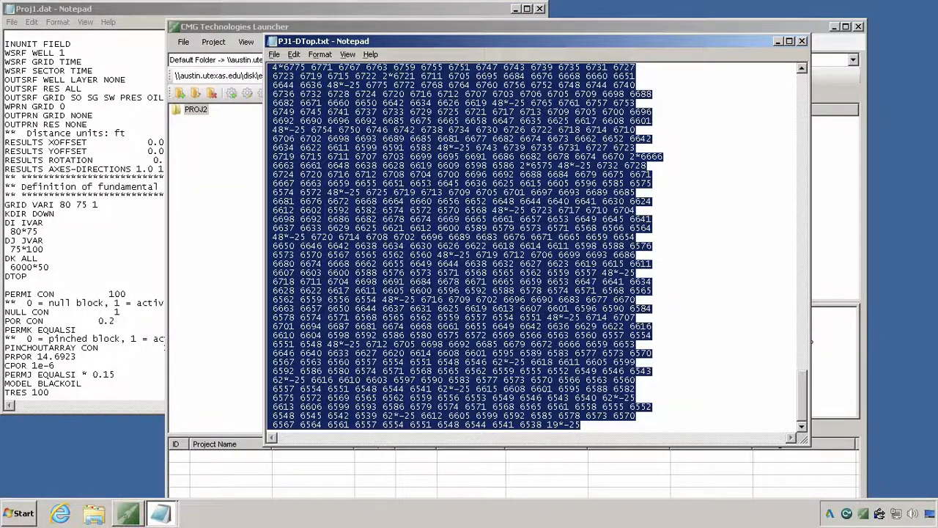
click(58, 275)
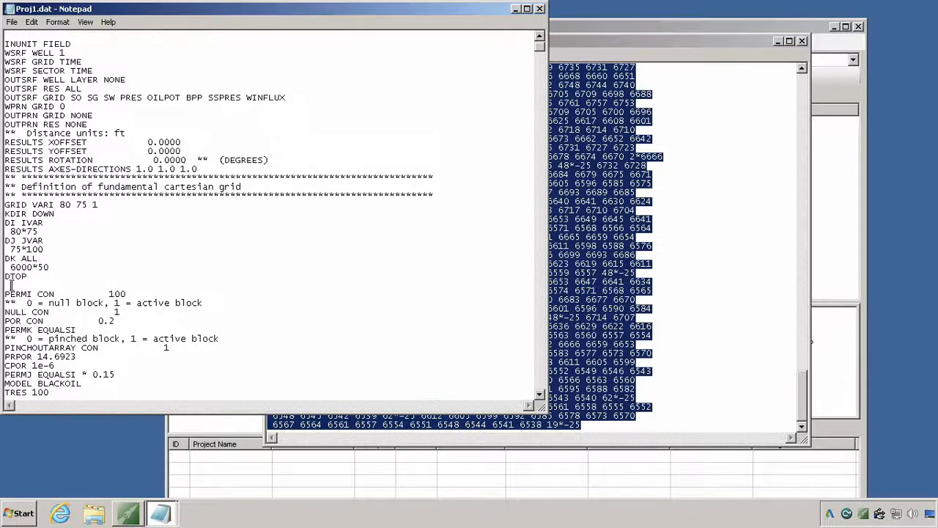
key(ctrl+v)
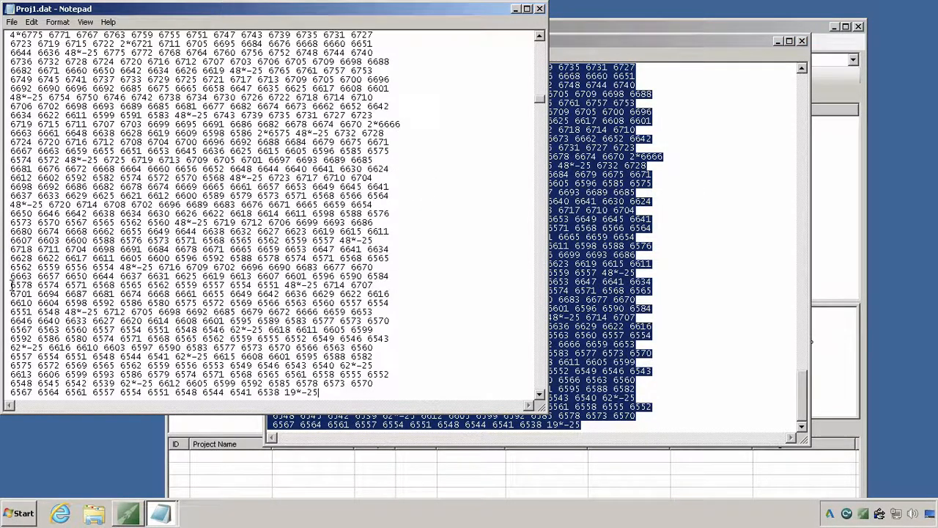
Remove the constant definition after the PERMI keyword, add a blank line below it and close PJ1-DTop.txt.
scroll(136, 187, down, 2)
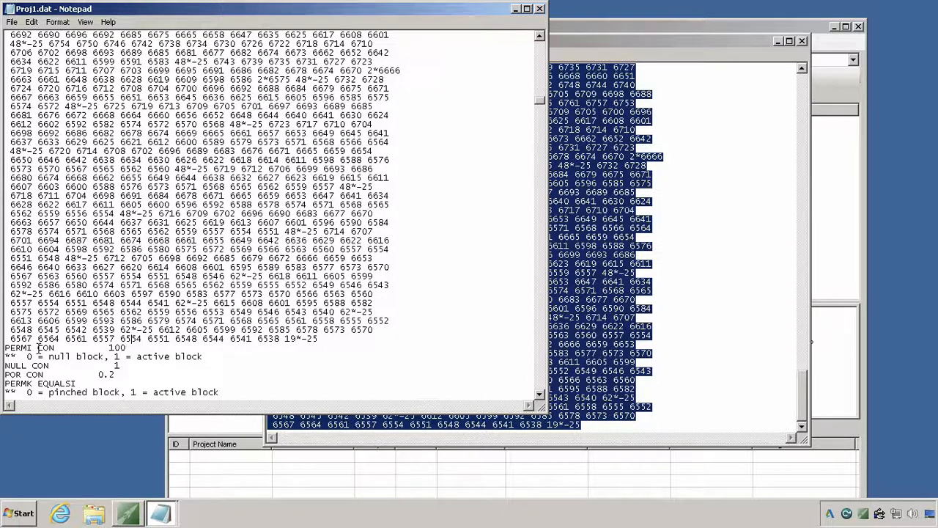
drag(38, 349, 132, 347)
key(Delete)
key(Return)
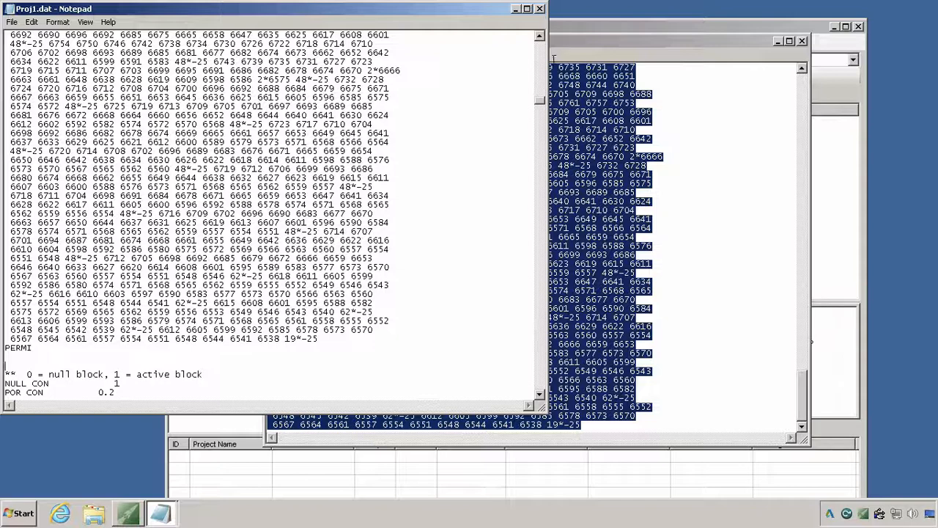
click(802, 42)
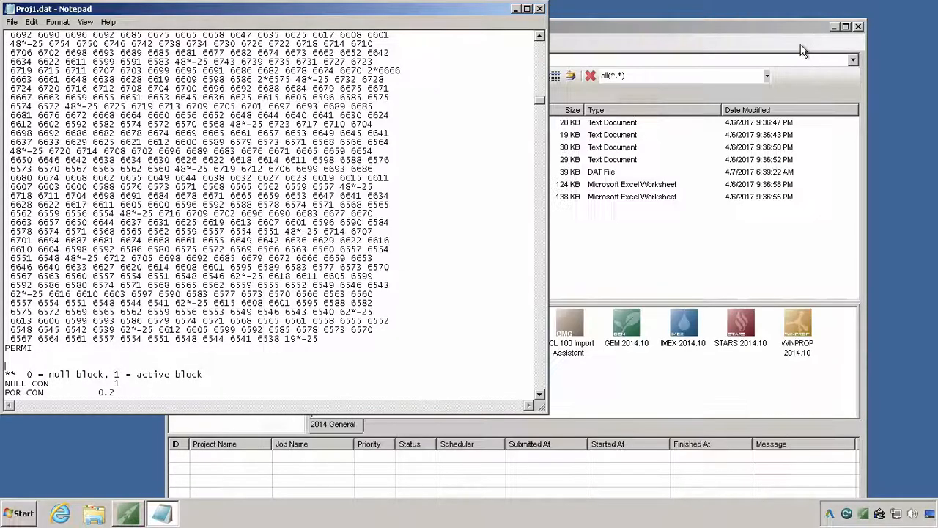
Copy the full contents of PJ1-Permeability.txt under the PERMI keyword in Proj1.dat, and close the permeability file.
click(685, 226)
double_click(355, 147)
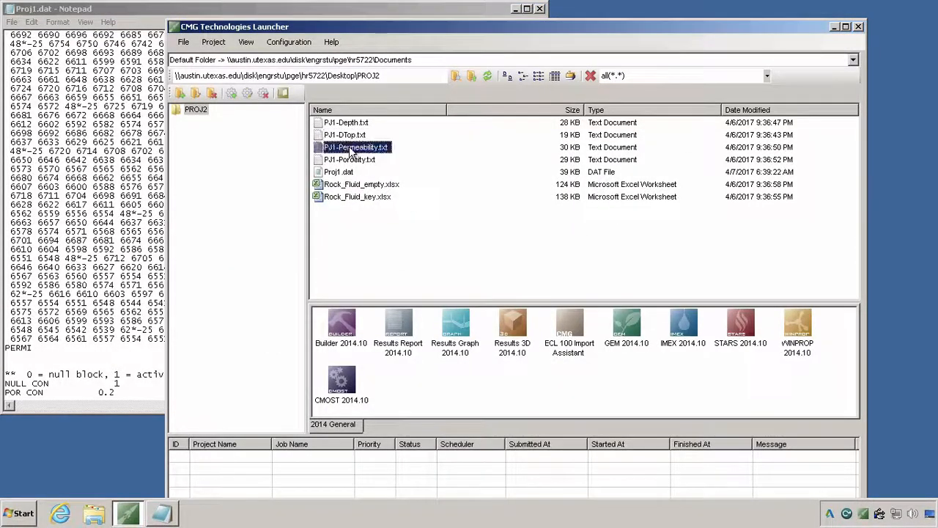
key(ctrl+a)
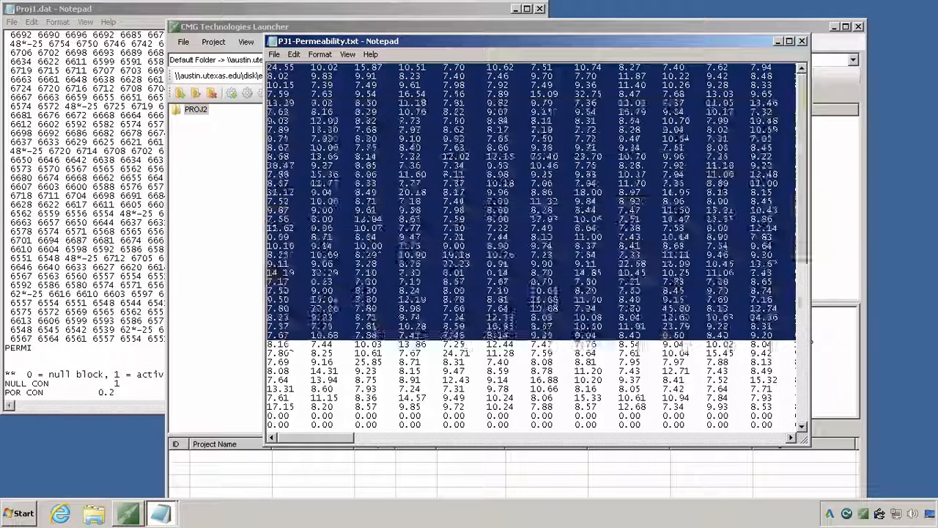
scroll(347, 236, down, 12)
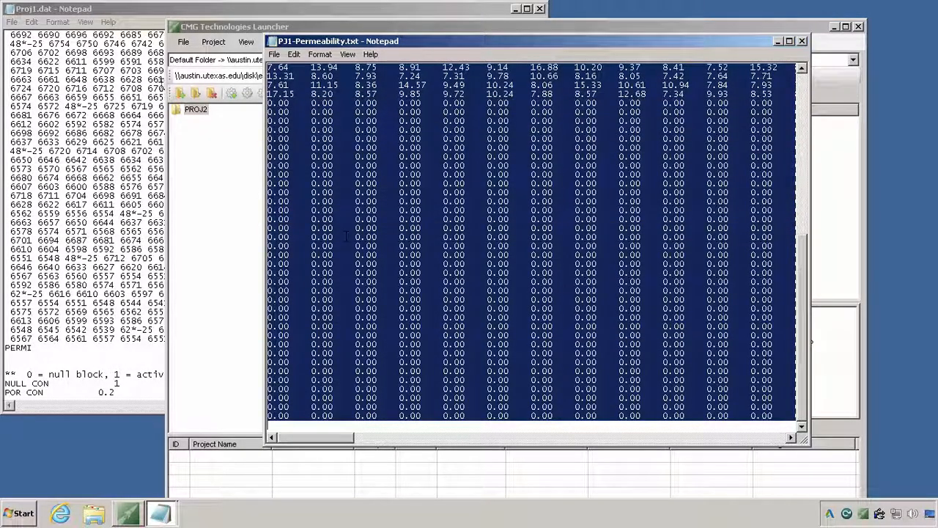
click(16, 360)
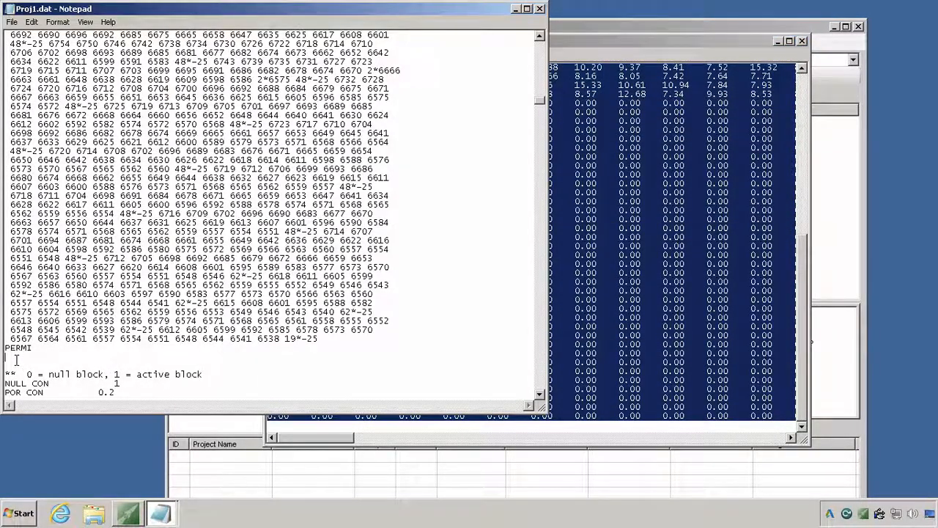
key(ctrl+v)
scroll(225, 261, down, 6)
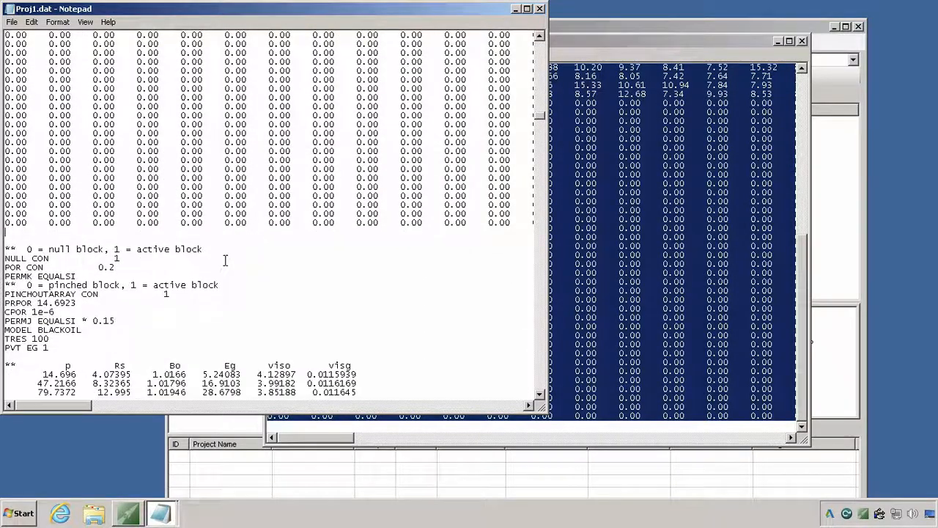
click(802, 38)
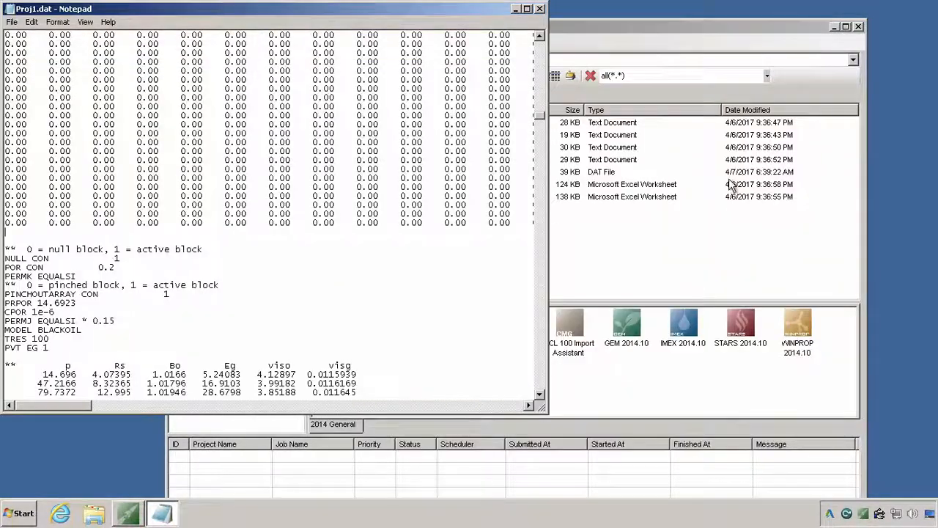
Remove the constant definition after the POR keyword in Proj1.dat and add a blank line below it.
click(669, 274)
click(96, 314)
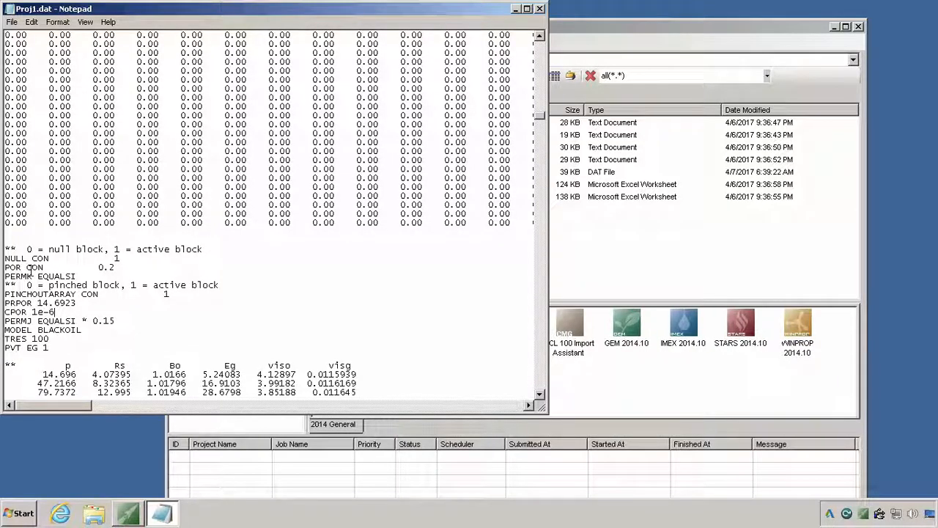
drag(27, 268, 134, 271)
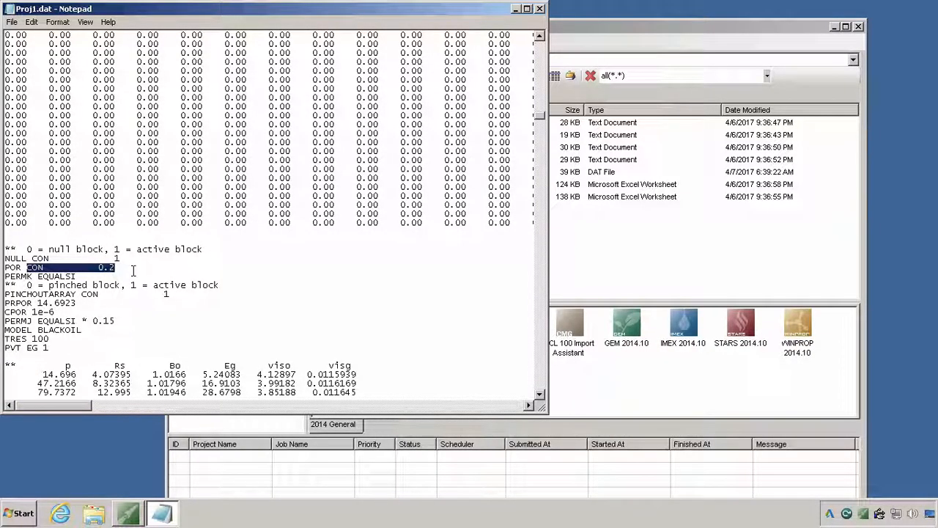
key(Delete)
key(Return)
Copy the full contents of PJ1-Porosity.txt under the POR keyword in Proj1.dat.
click(718, 34)
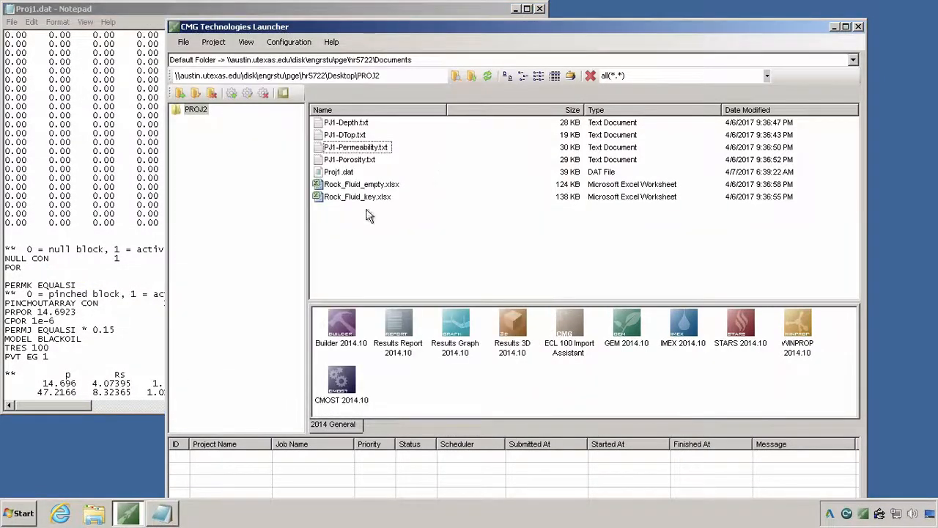
double_click(341, 160)
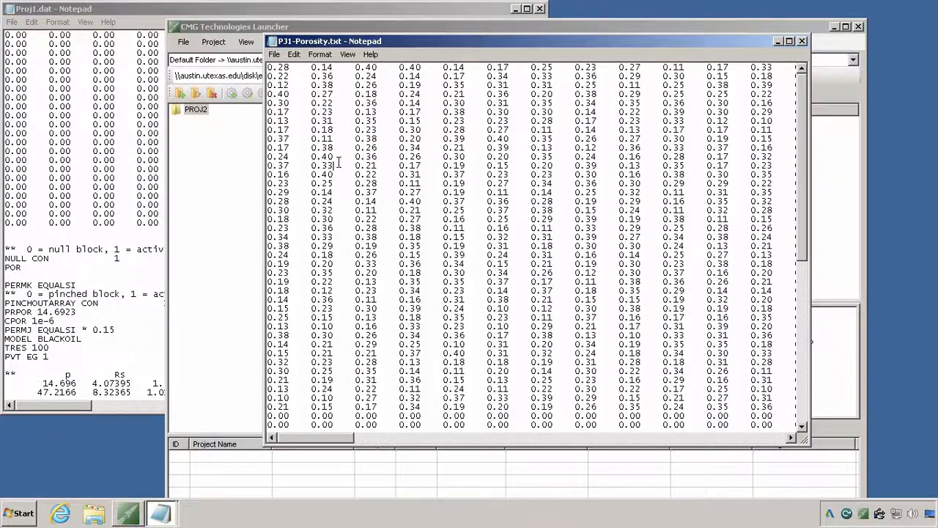
key(ctrl+a)
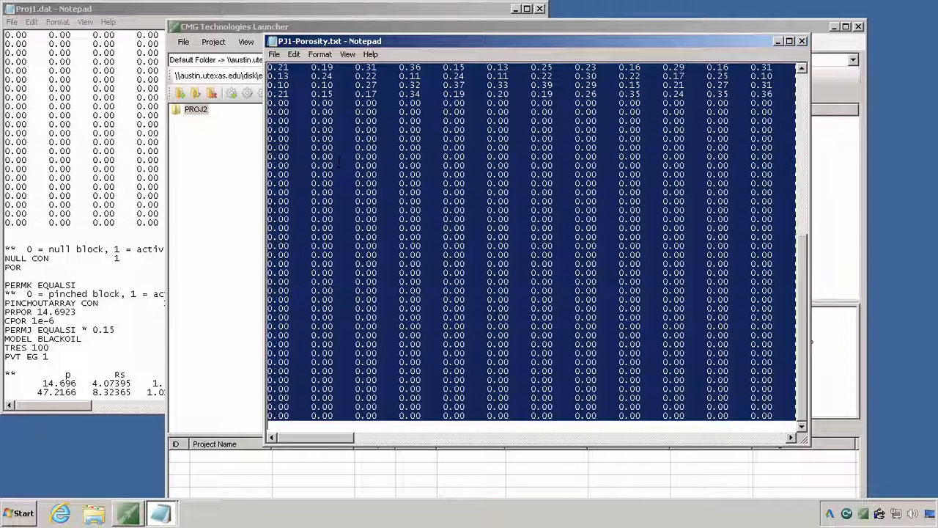
click(22, 276)
key(ctrl+v)
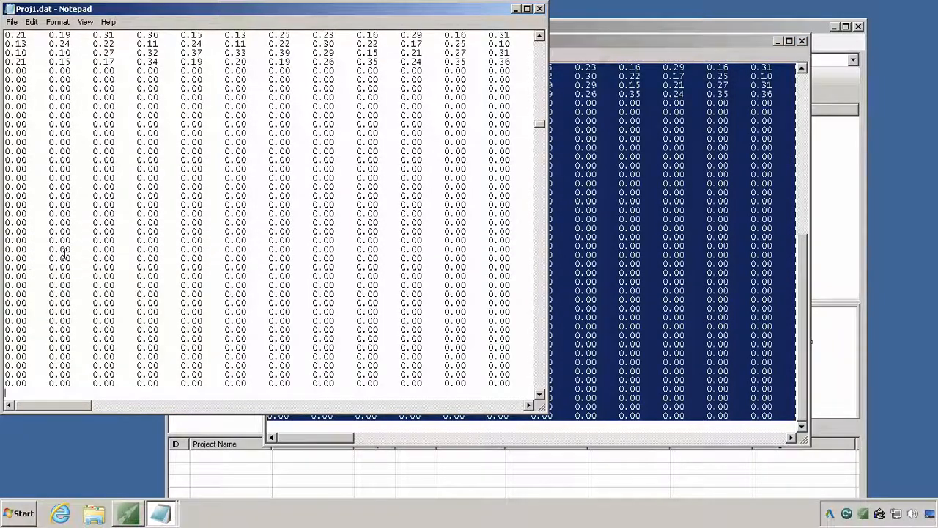
Close PJ1-Porosity.txt and set the GEOMETRY direction of Well-3 to I in Proj1.dat.
click(729, 130)
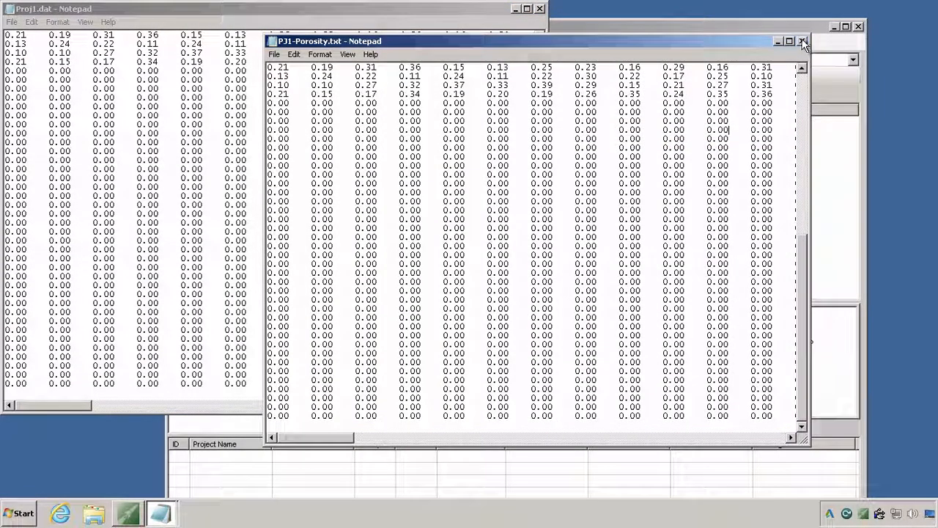
click(802, 41)
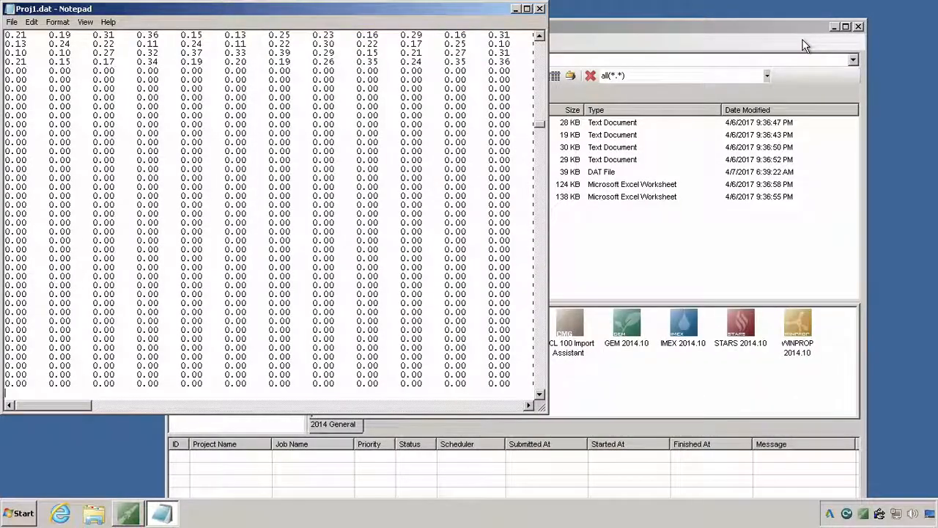
scroll(236, 242, down, 15)
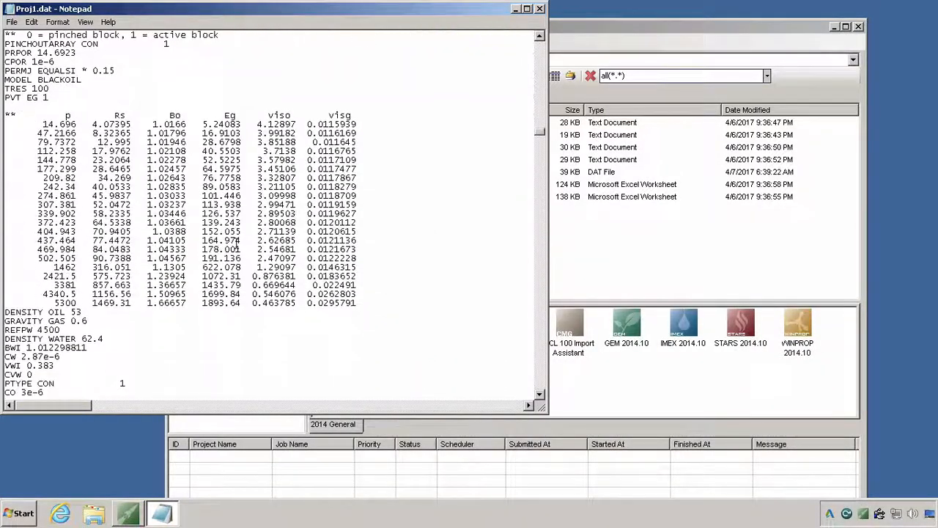
scroll(237, 243, down, 20)
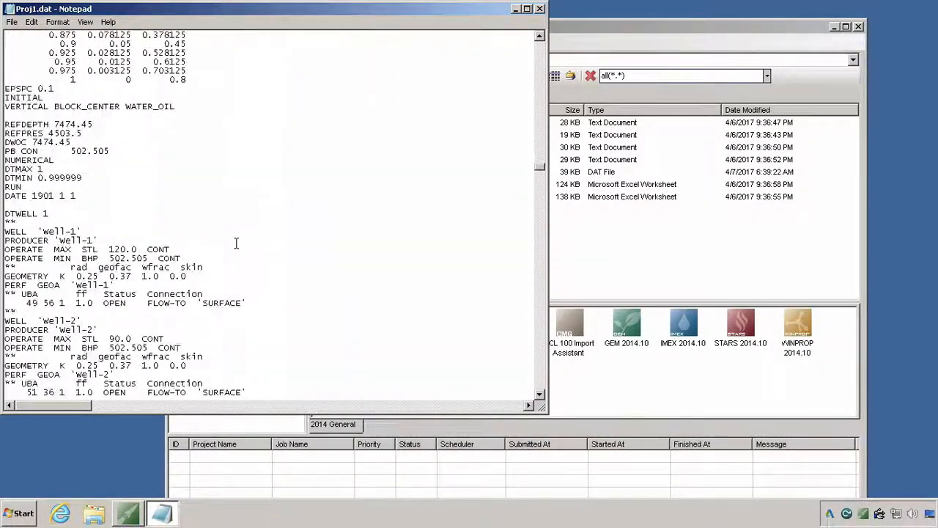
scroll(236, 243, down, 7)
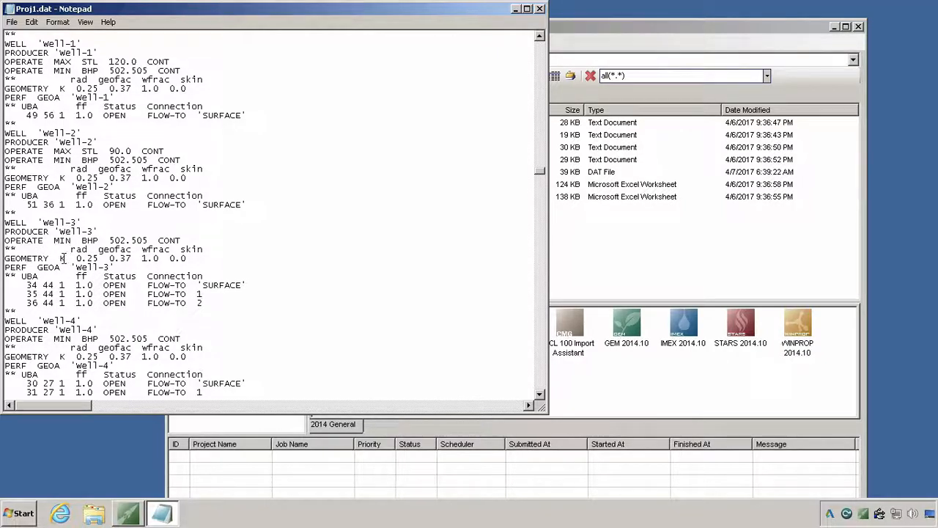
click(64, 258)
key(BackSpace)
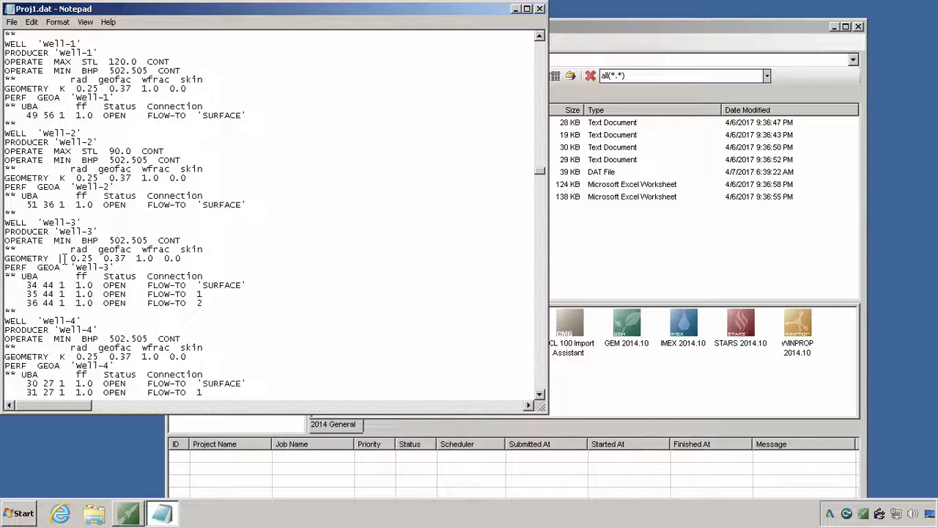
text(I)
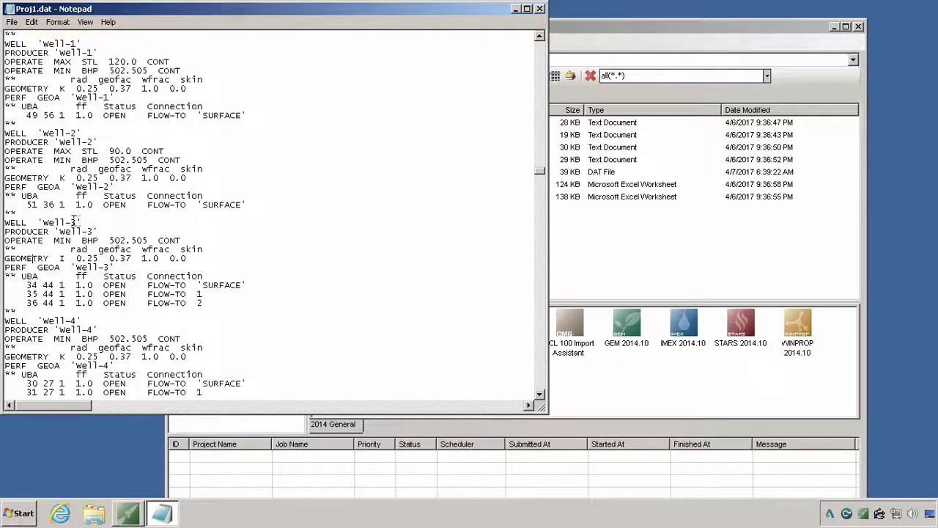
Set the GEOMETRY direction of Well-4 to I in Proj1.dat.
click(72, 223)
key(Down)
key(Down)
key(Down)
key(Down)
key(Down)
key(Down)
key(Down)
key(Down)
key(Down)
key(Down)
key(Down)
key(Down)
key(Down)
key(Down)
key(Down)
click(64, 356)
text(I)
key(Delete)
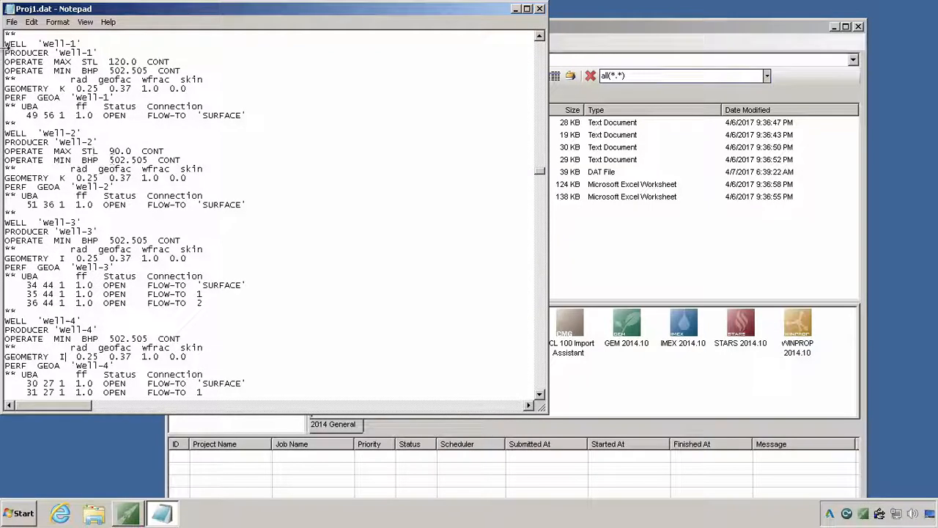
Save the edited Proj1.dat and close it.
click(12, 22)
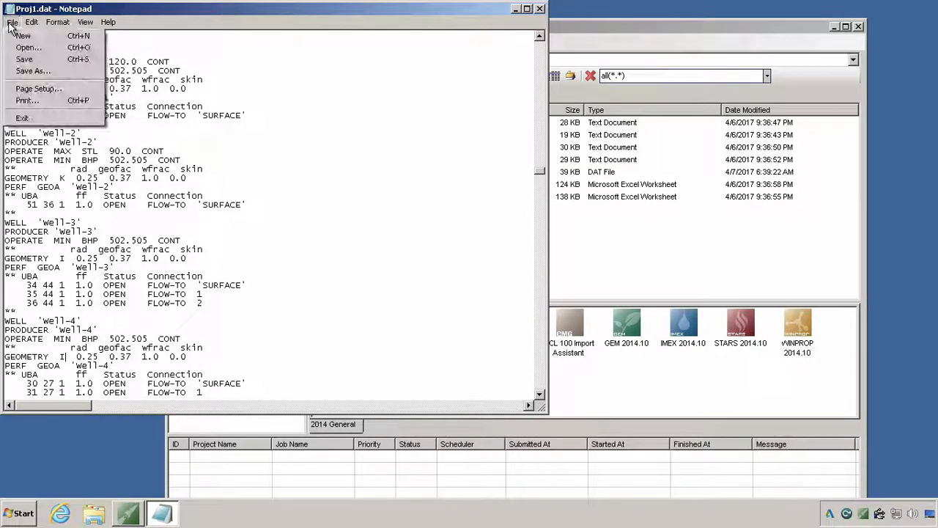
click(25, 65)
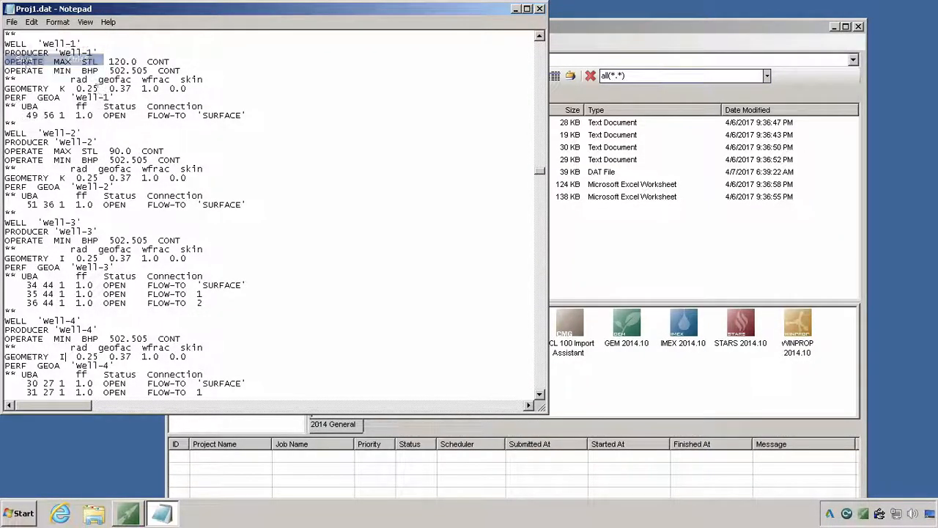
click(540, 9)
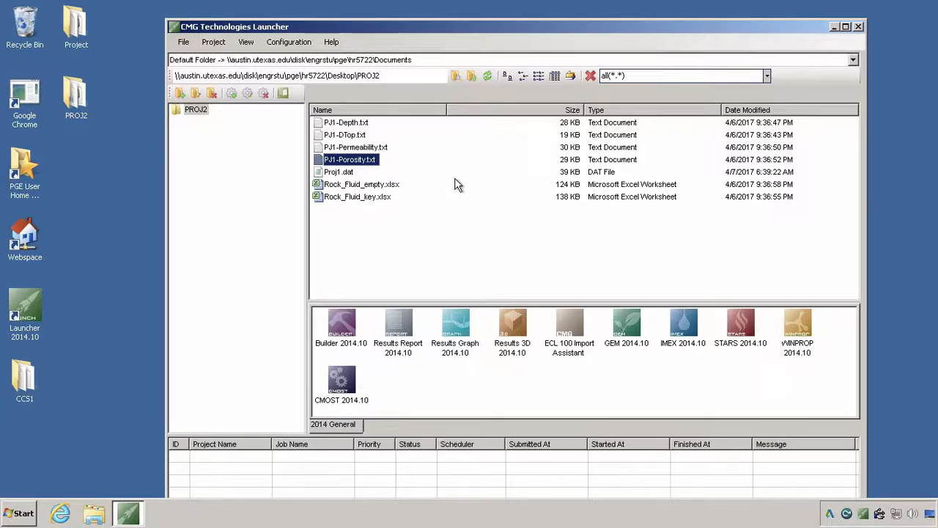
Open Proj1.dat in Builder from the Launcher and run it in IMEX with the option Run normal immediately.
click(333, 172)
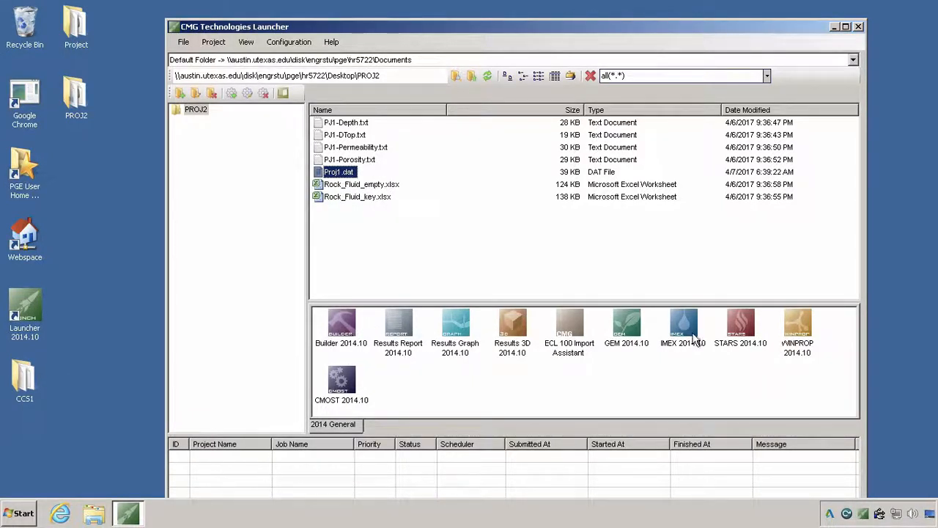
drag(344, 175, 342, 330)
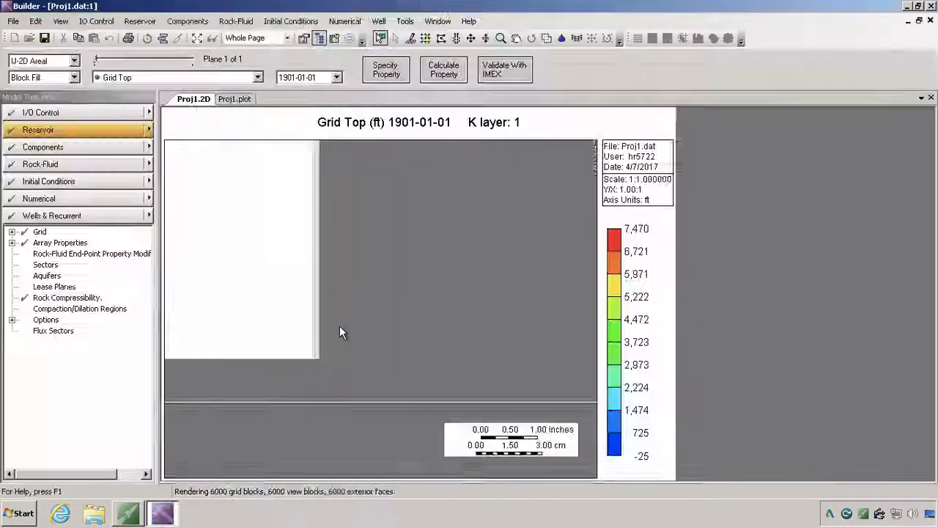
click(499, 71)
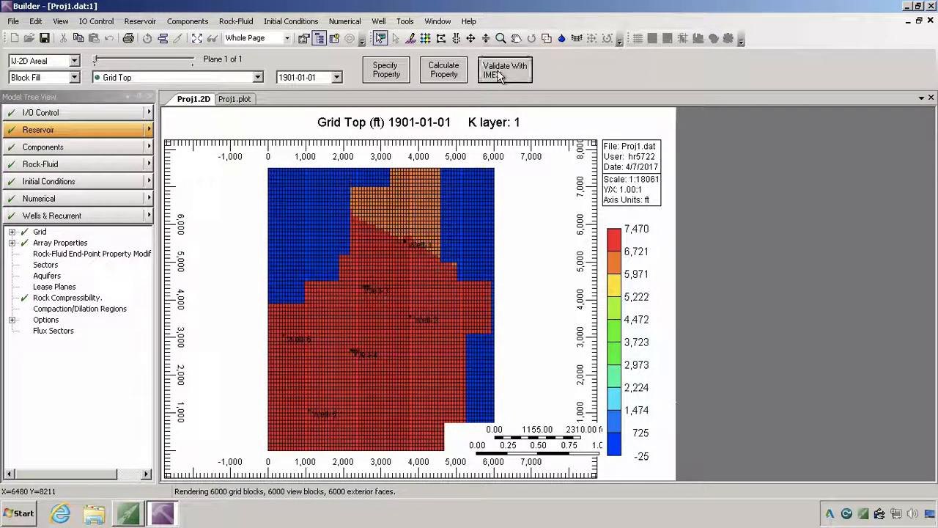
click(517, 283)
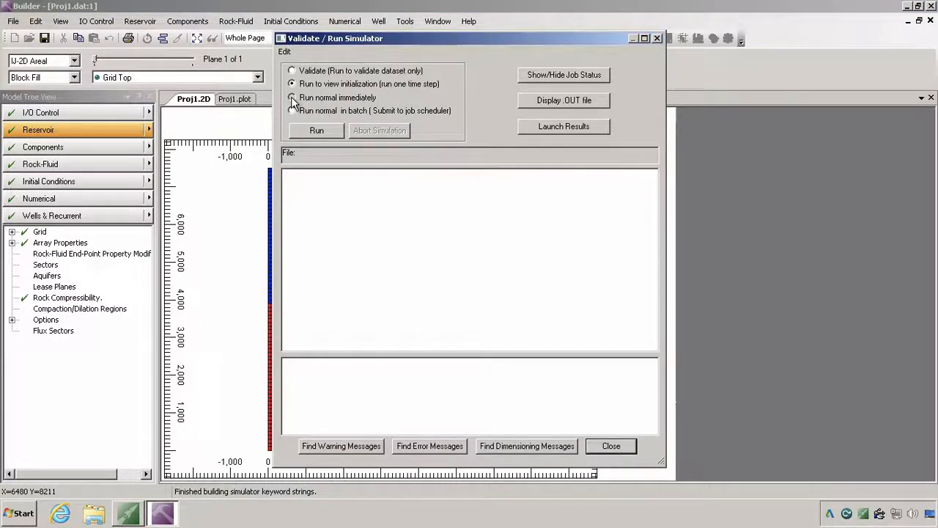
click(292, 98)
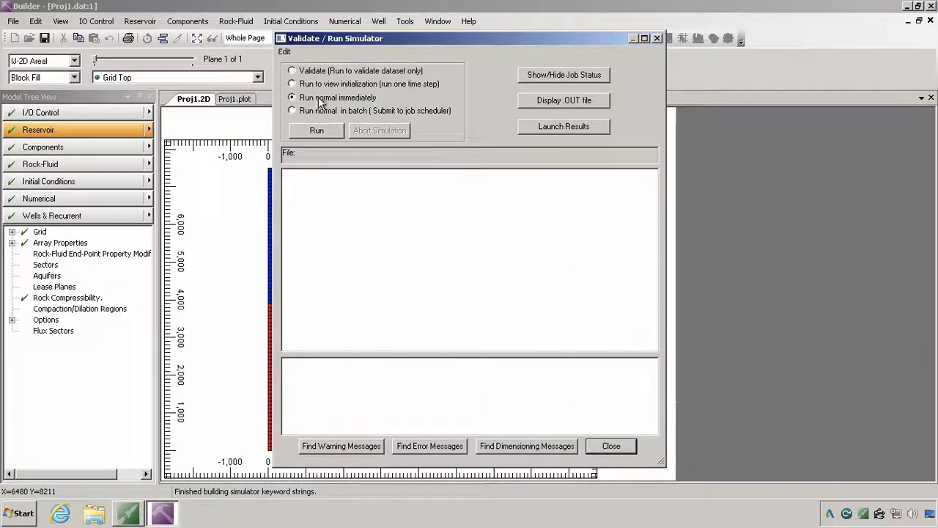
click(323, 136)
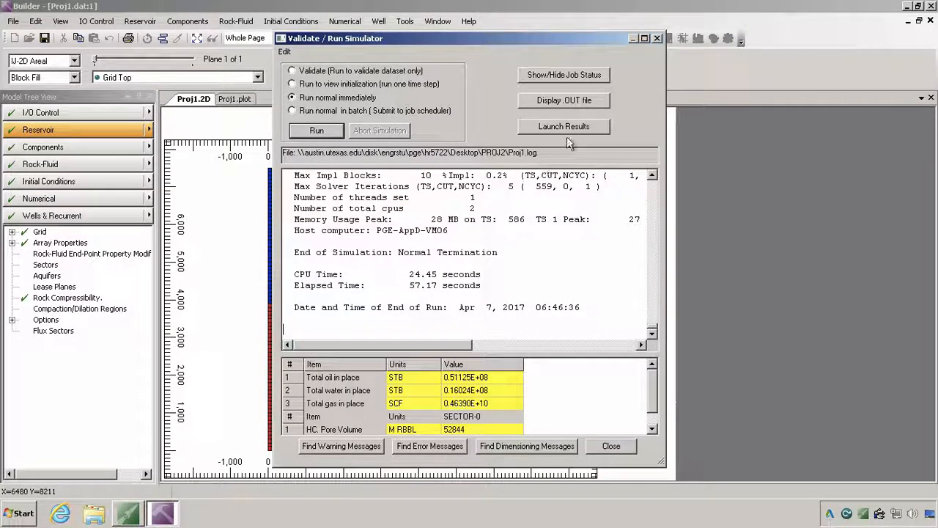
Launch the results of the finished simulation, and switch to the Launcher to start Results Graph for Proj1.irf.
click(548, 126)
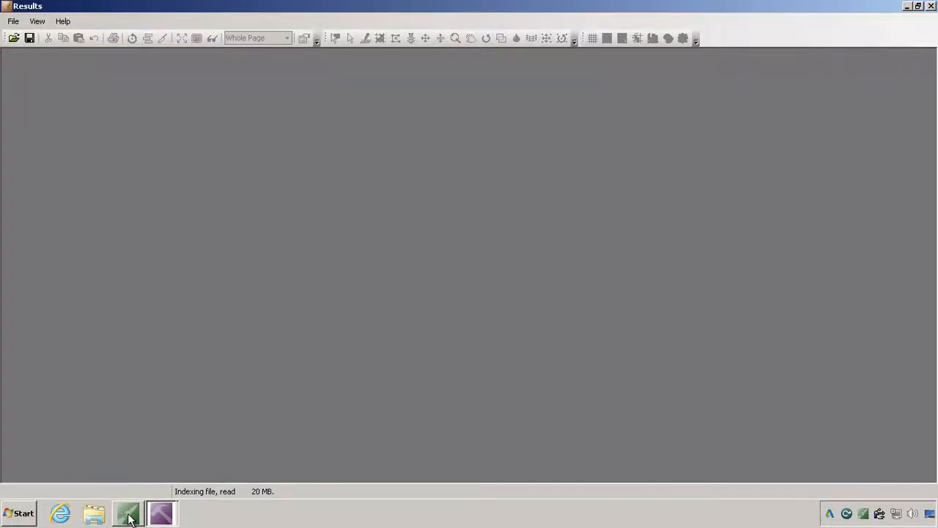
click(128, 514)
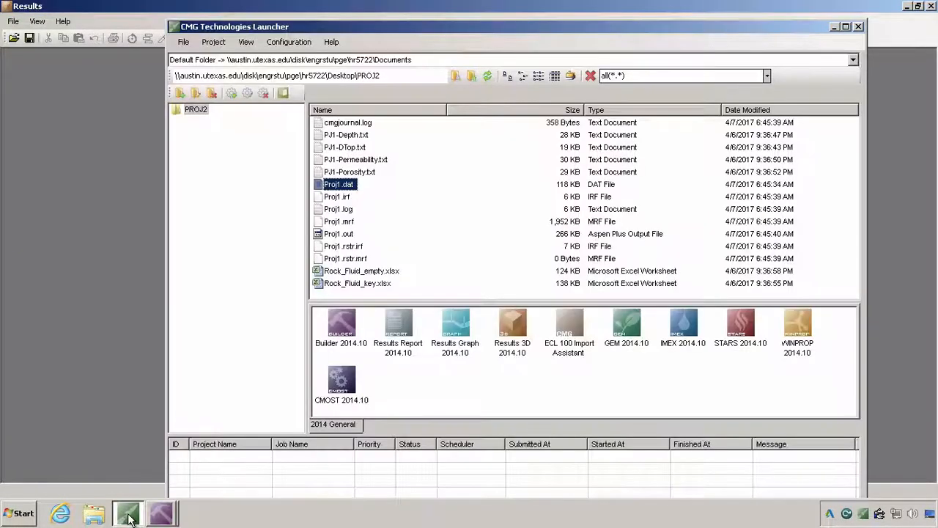
click(335, 197)
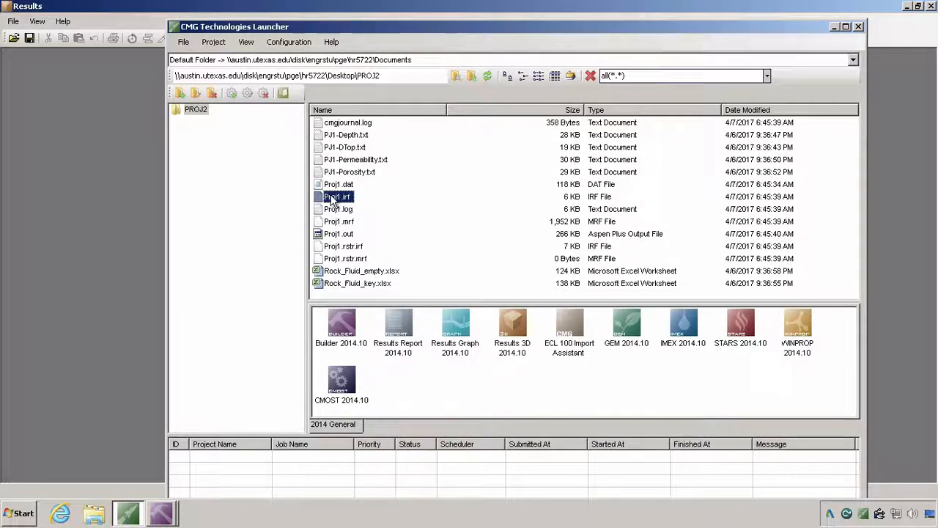
double_click(458, 341)
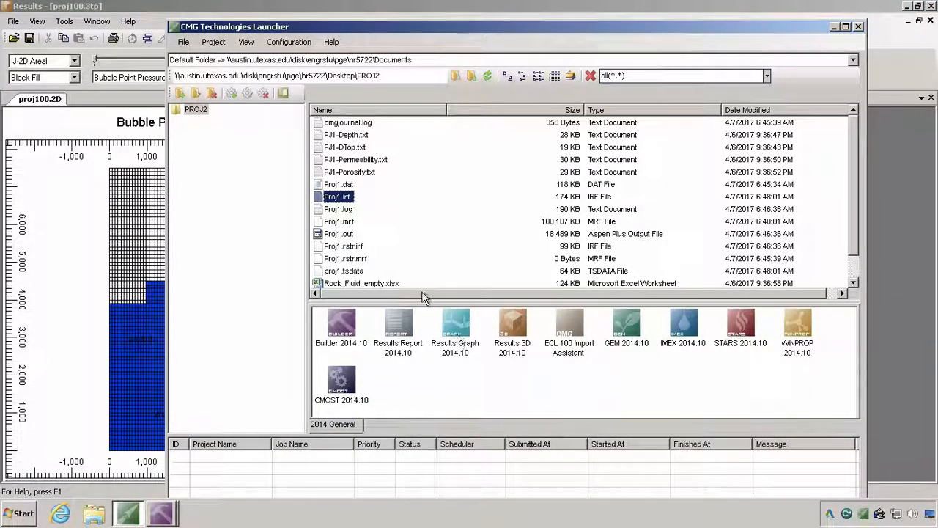
Return to the Results window and display Grid Thickness, followed by Grid Paydepth, on the areal map.
click(898, 188)
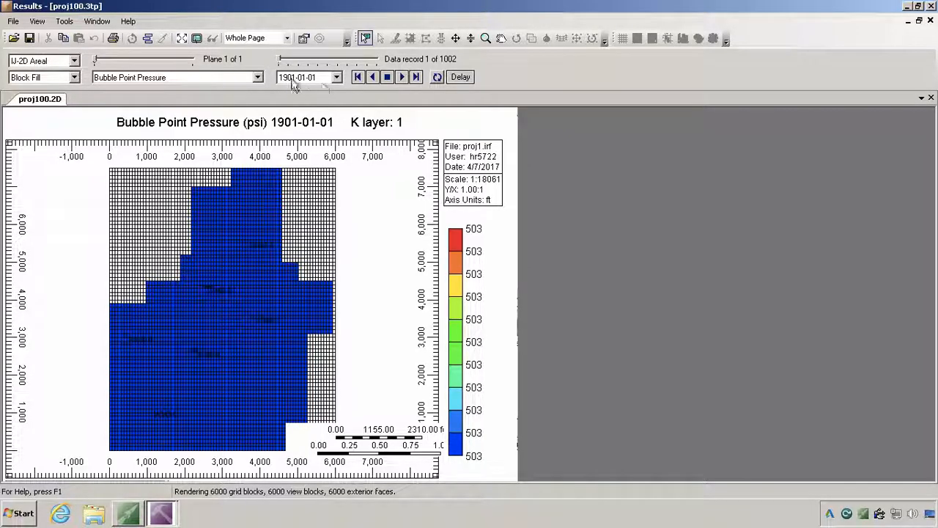
click(218, 78)
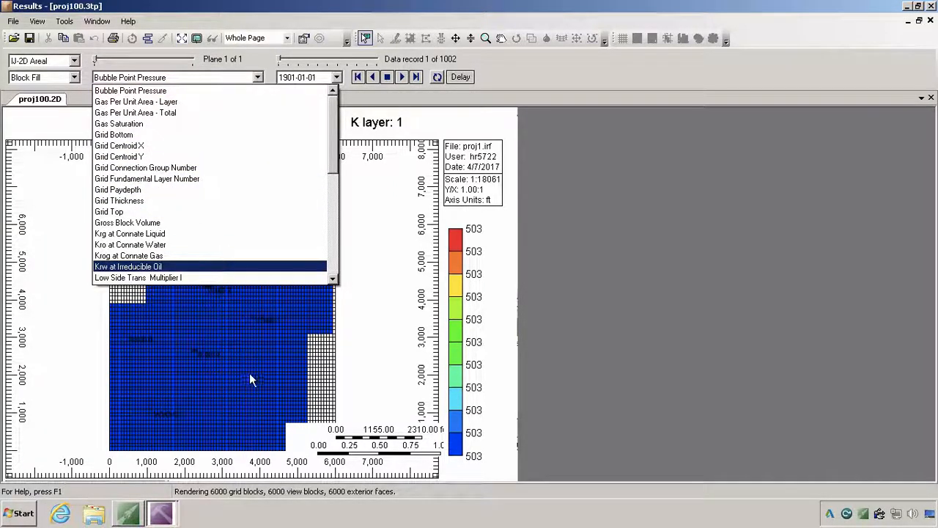
click(124, 201)
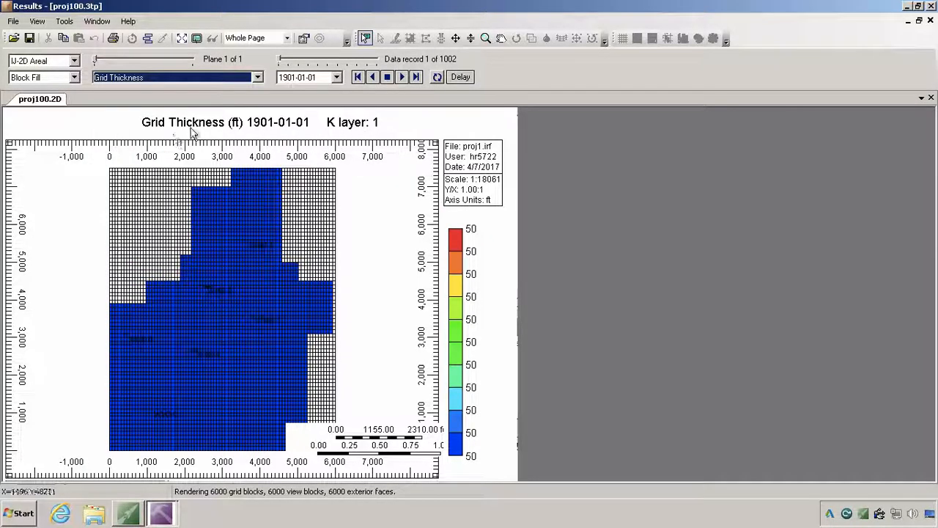
click(184, 80)
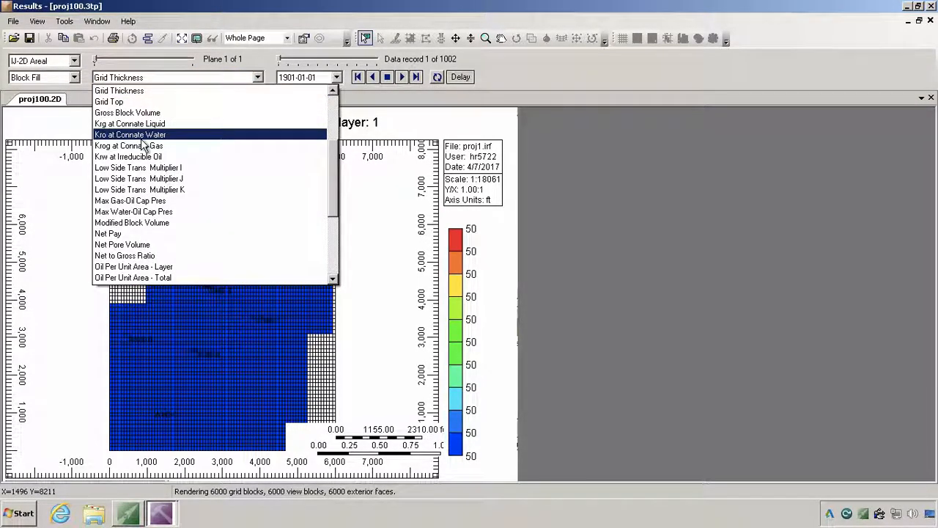
scroll(144, 146, up, 3)
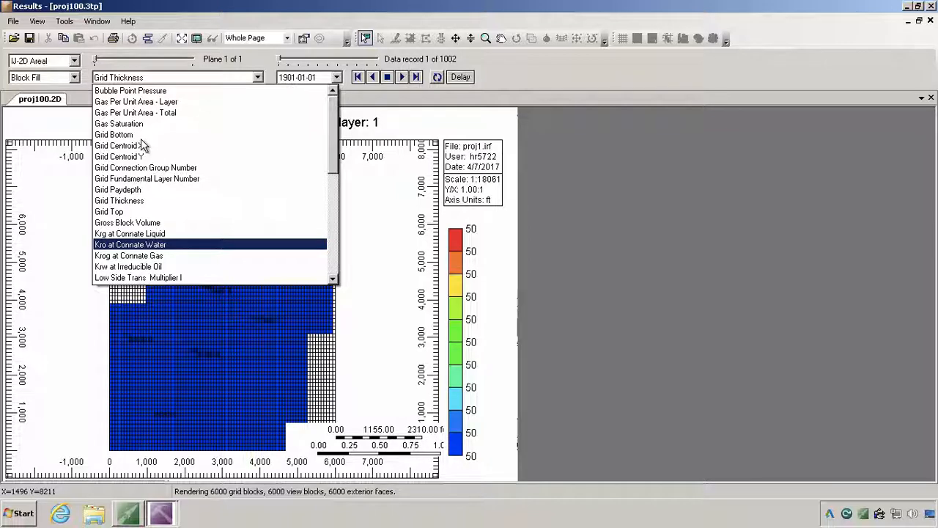
scroll(145, 146, down, 2)
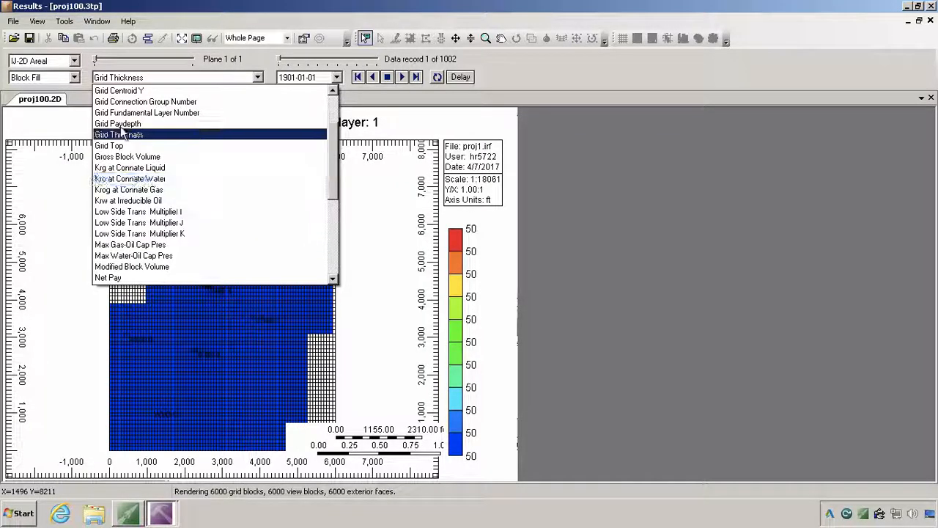
click(120, 123)
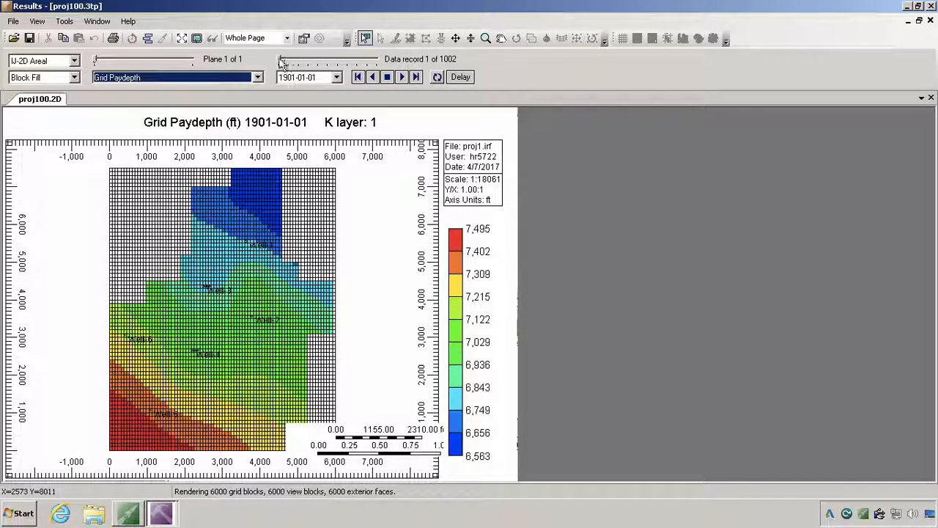
Display Permeability I, followed by Pressure, on the areal map at 1901-01-01.
mouse_move(281, 58)
mouse_down()
mouse_move(336, 73)
mouse_move(357, 58)
mouse_move(381, 70)
mouse_move(279, 63)
mouse_up()
click(253, 77)
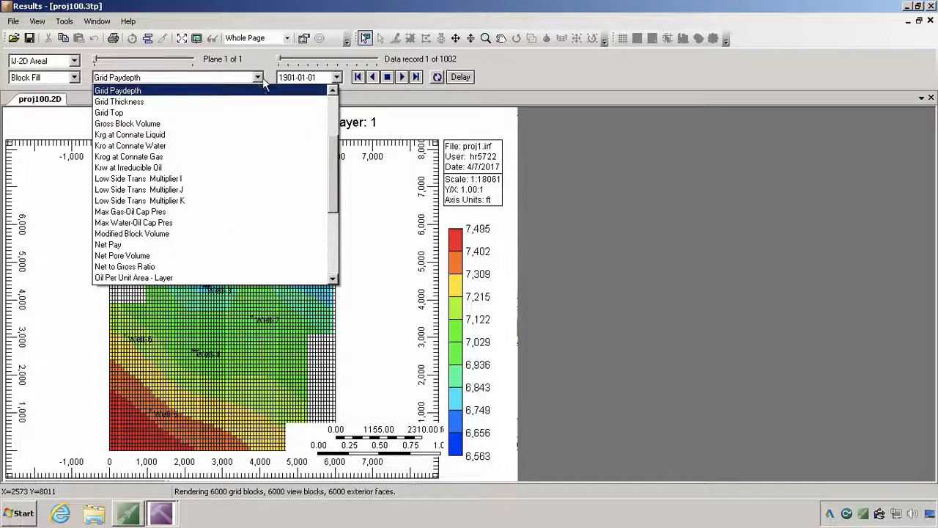
key(p)
scroll(207, 224, down, 2)
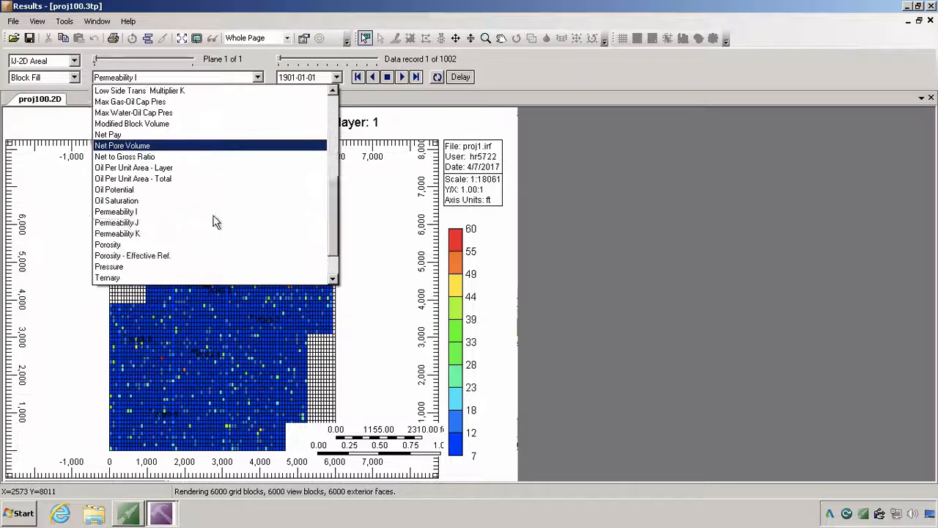
click(119, 268)
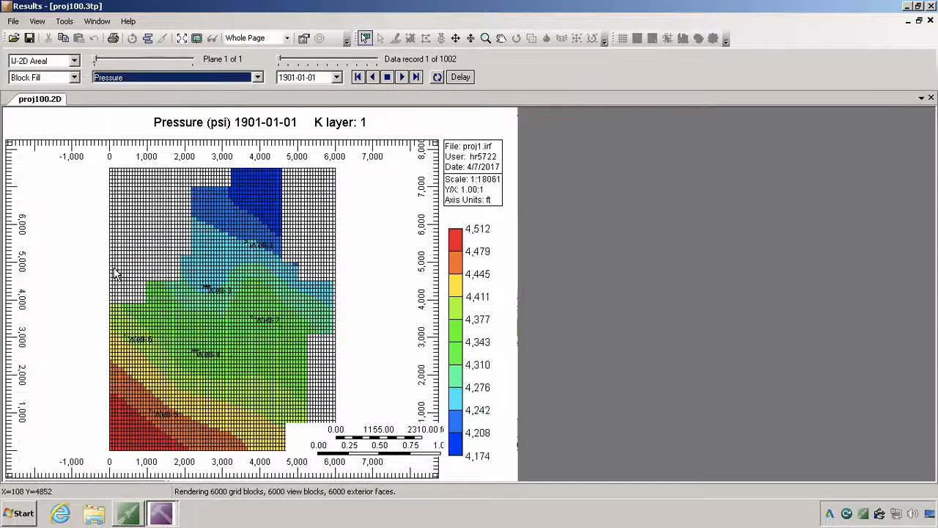
Browse the available dates for the Pressure map and keep it at 1901-01-01.
mouse_move(278, 63)
mouse_down()
mouse_move(371, 62)
mouse_move(279, 63)
mouse_up()
click(292, 77)
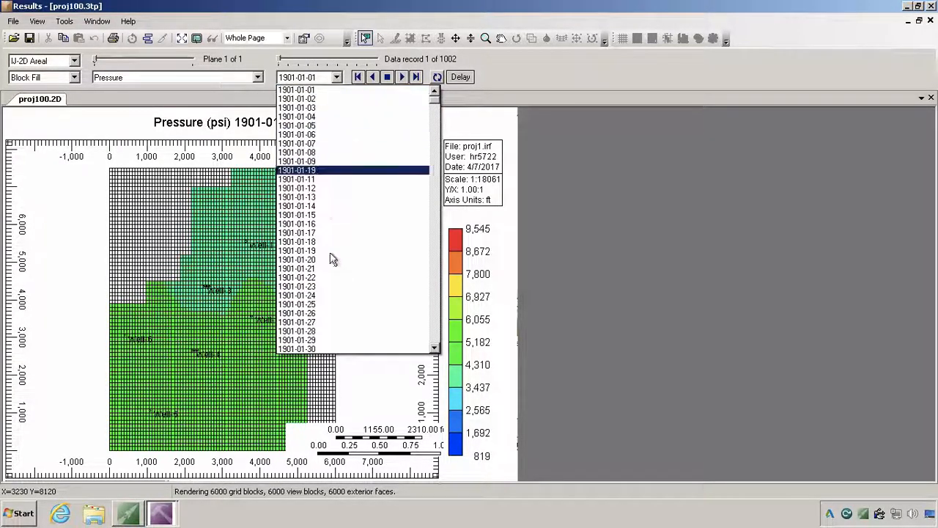
click(293, 78)
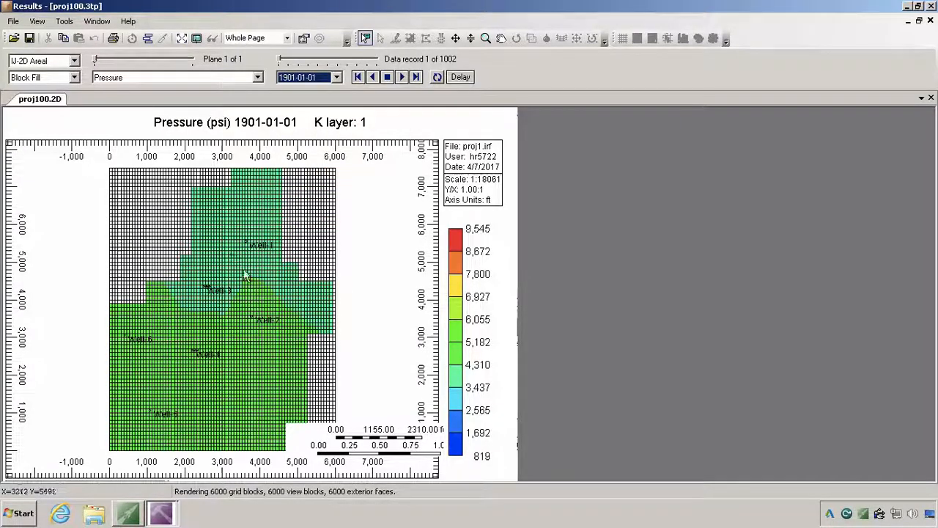
mouse_move(247, 245)
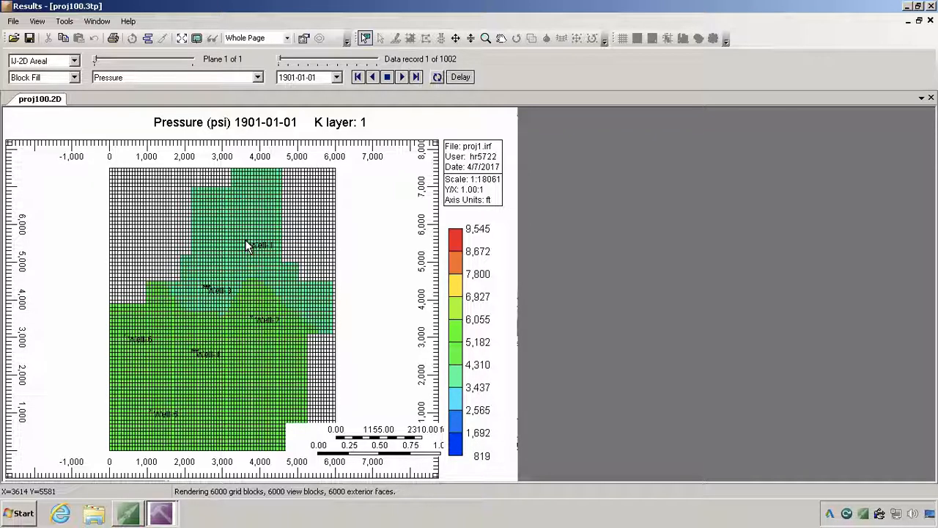
Configure the probe display to use Auto Probe and show other spatial property values at the same time, picking Pressure and Water Saturation.
click(42, 27)
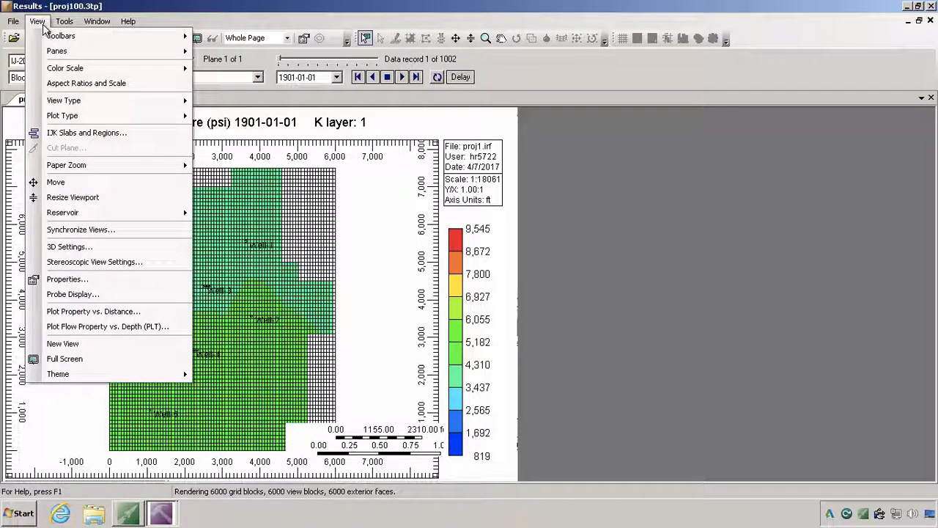
click(64, 294)
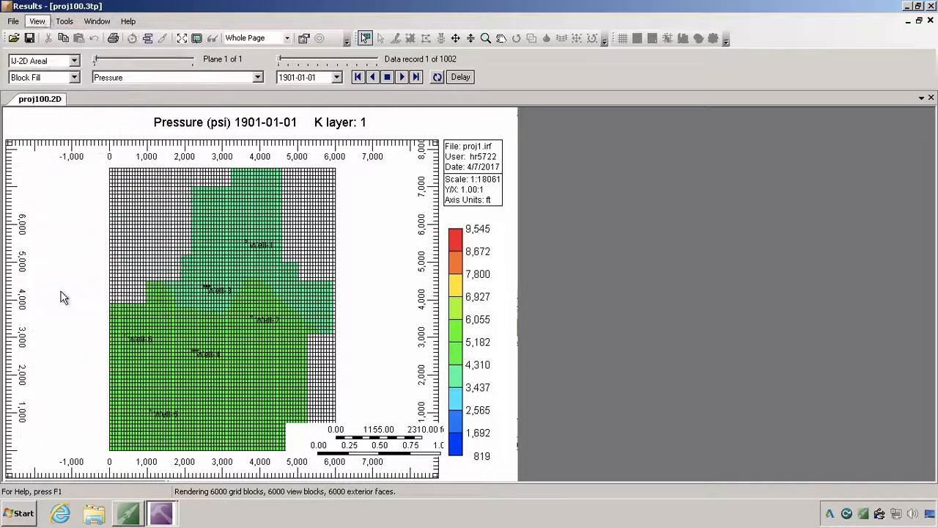
click(398, 255)
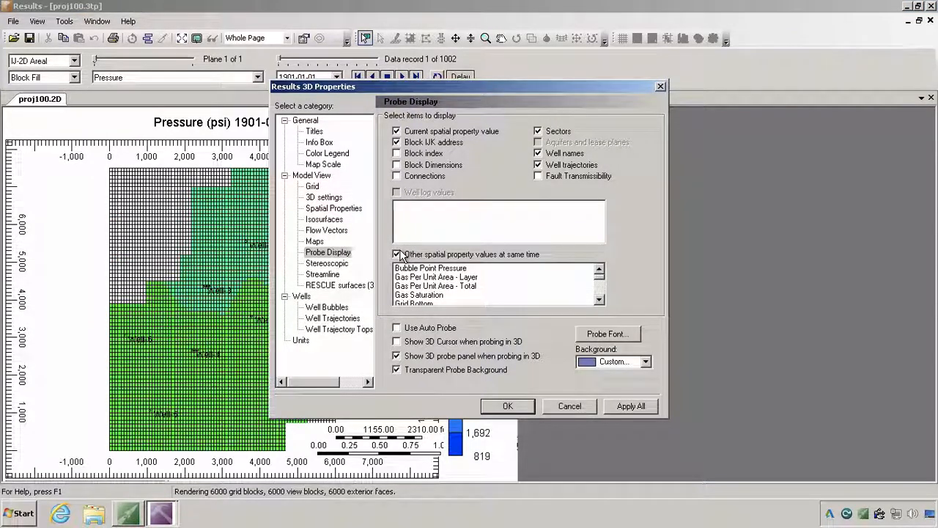
click(400, 330)
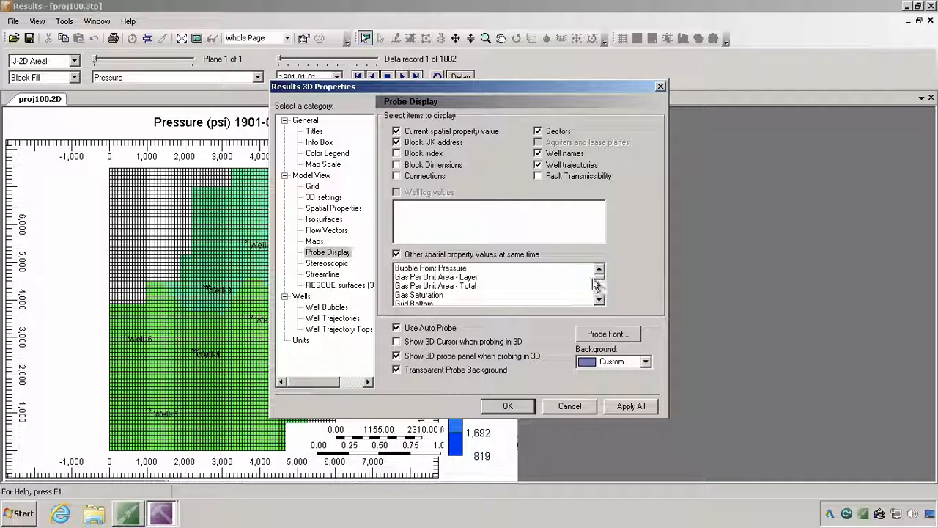
drag(598, 284, 599, 294)
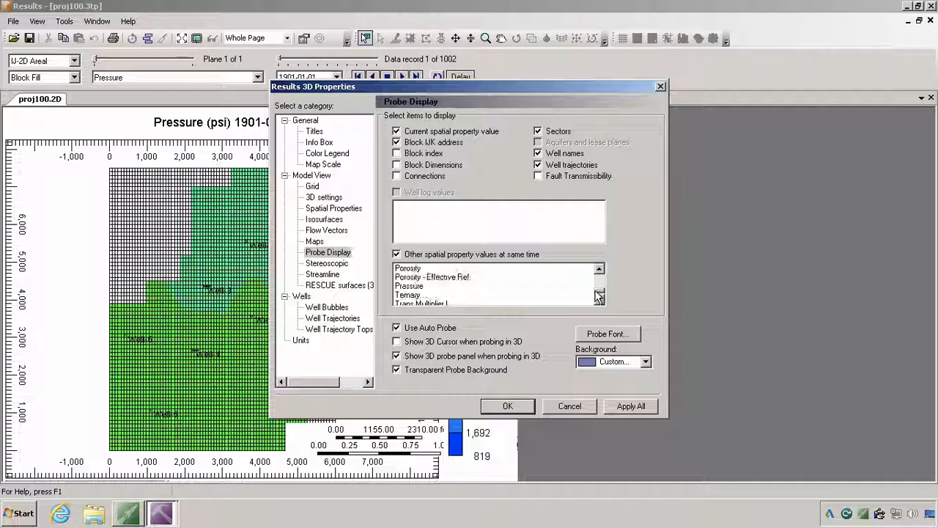
click(418, 286)
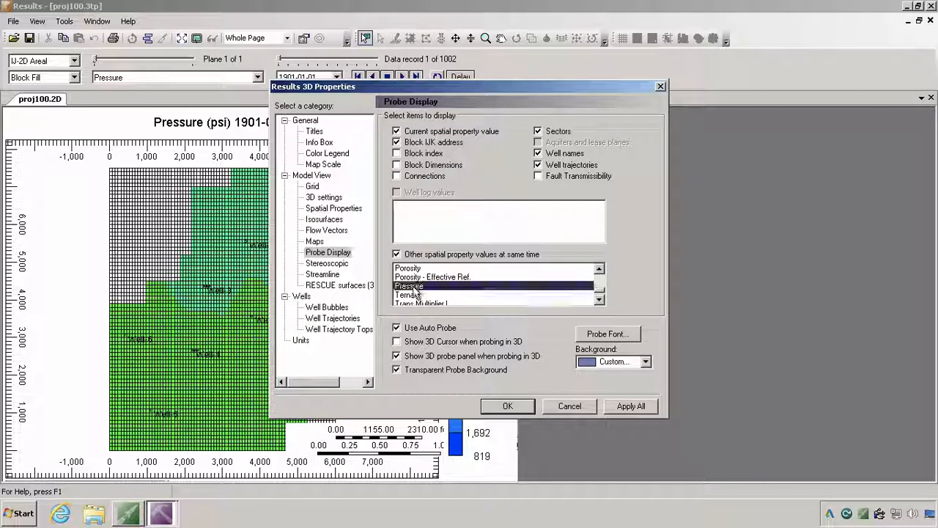
click(599, 300)
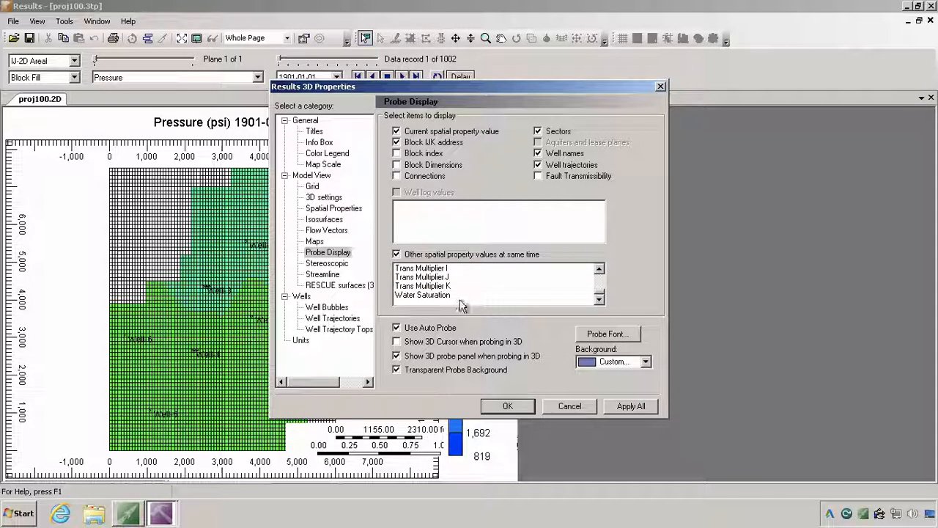
click(415, 294)
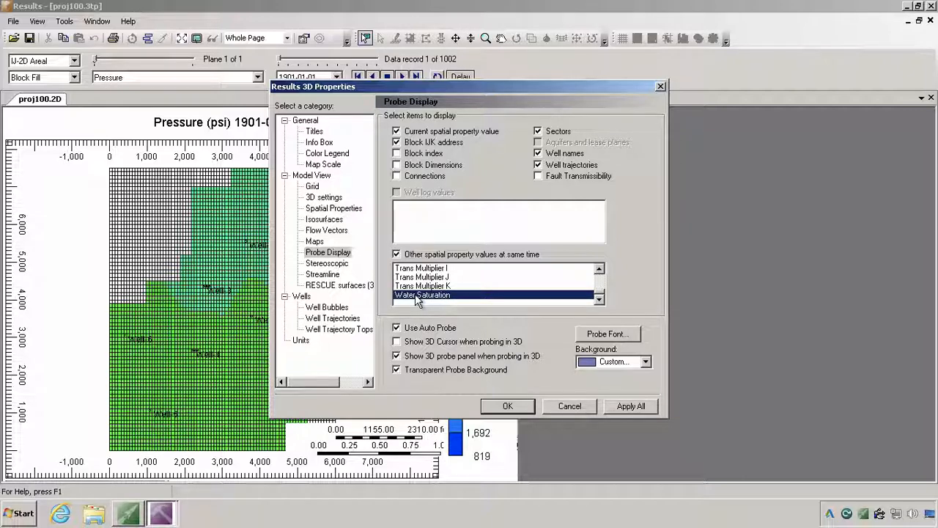
click(508, 406)
mouse_move(265, 270)
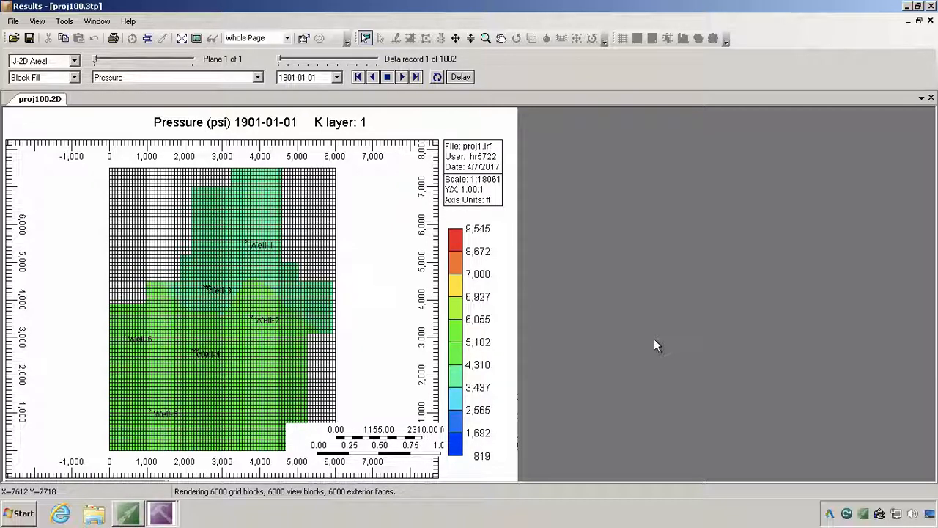
Switch to the Launcher to open Proj1.irf in Results Graph, and plot Oil Rate SC - Daily against time for Well-1.
click(907, 6)
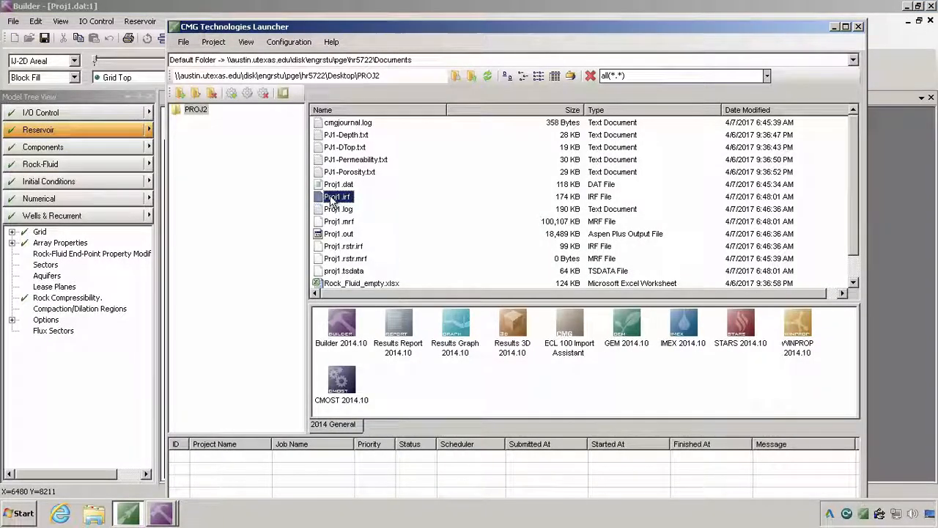
drag(331, 200, 453, 339)
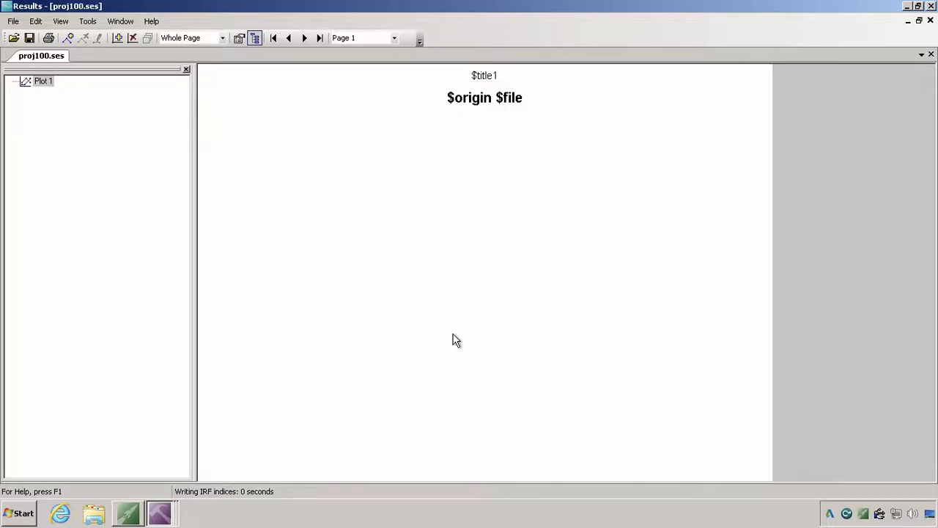
click(66, 40)
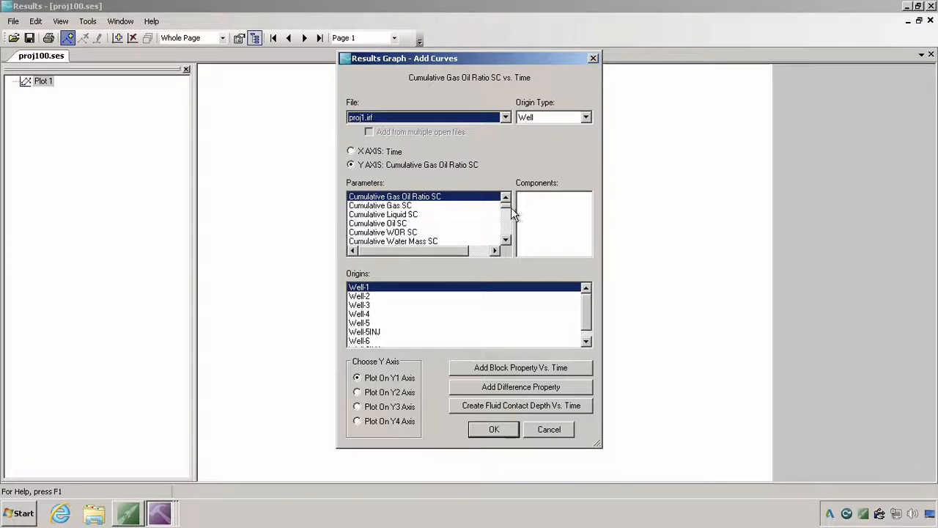
mouse_move(506, 222)
mouse_down()
mouse_move(504, 230)
mouse_move(505, 217)
mouse_up()
click(396, 232)
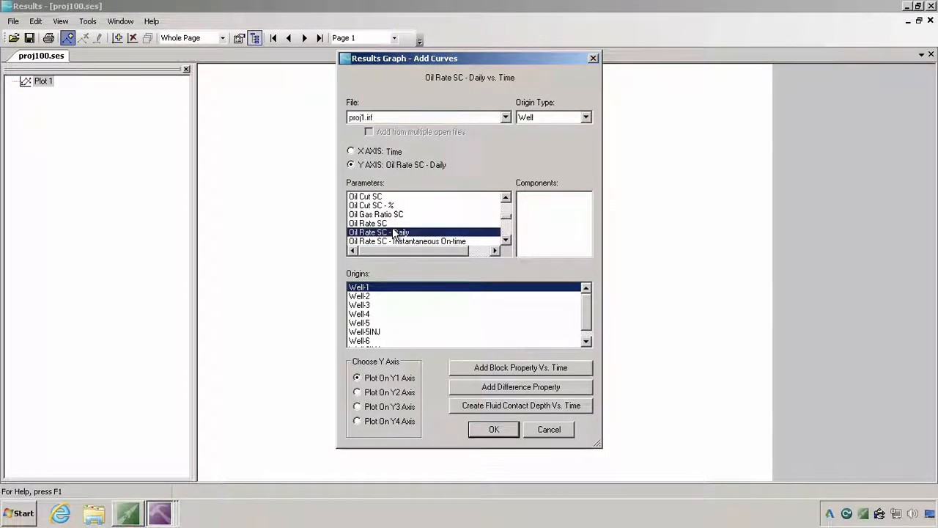
click(390, 316)
click(367, 288)
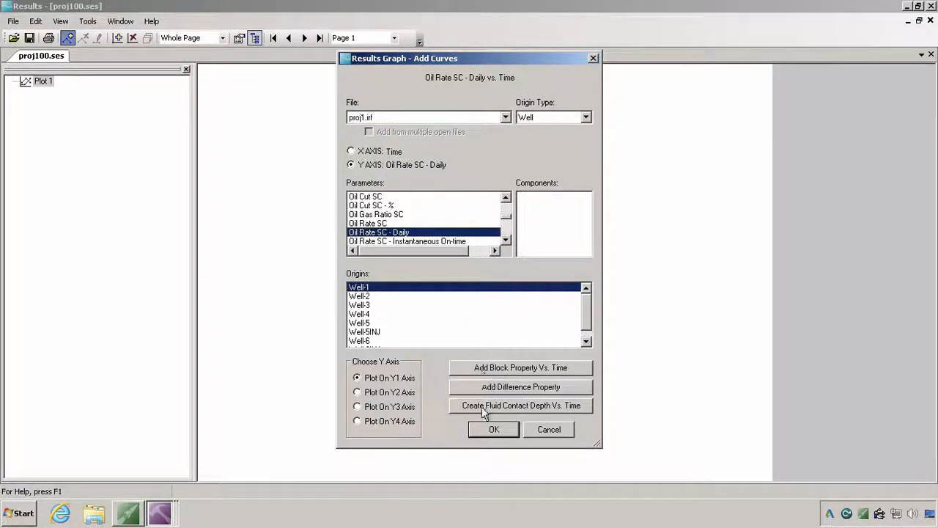
click(494, 431)
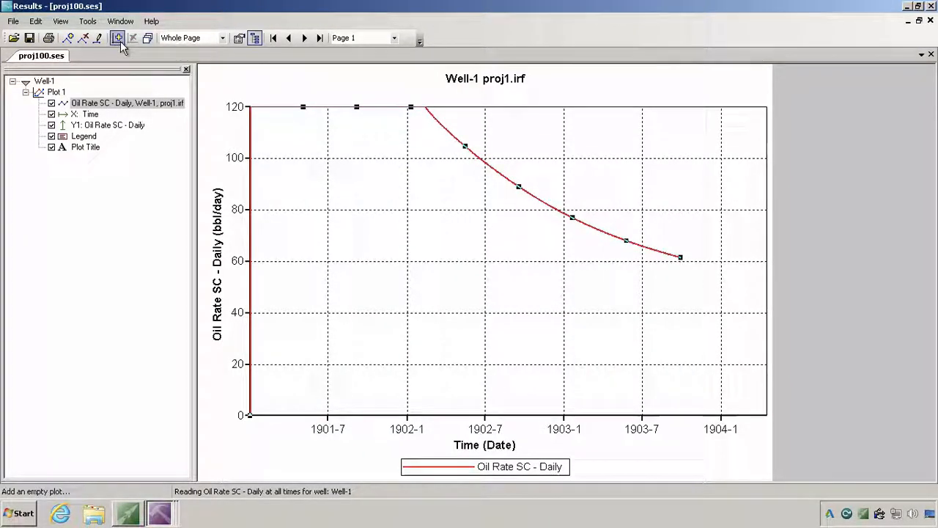
Add a second empty plot and choose Well Bottom-hole Pressure from proj1.irf as the parameter of its curves.
click(119, 41)
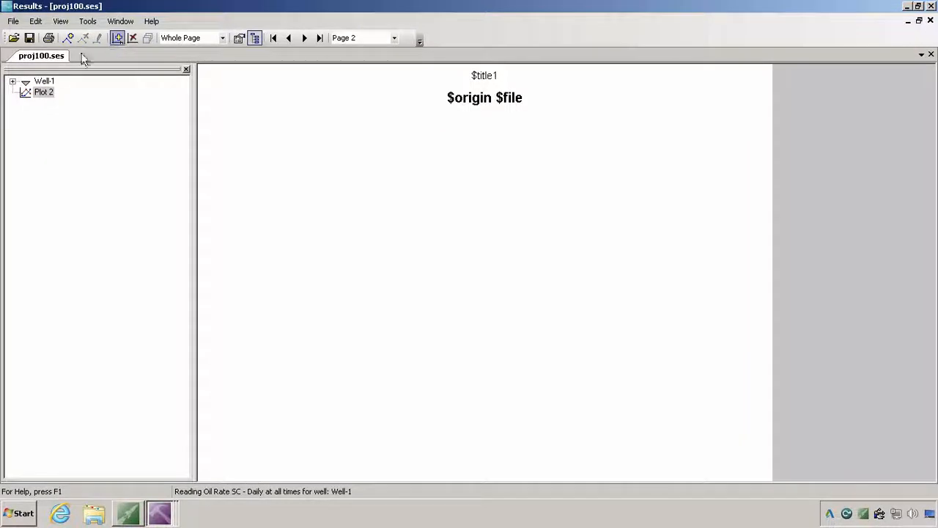
click(68, 38)
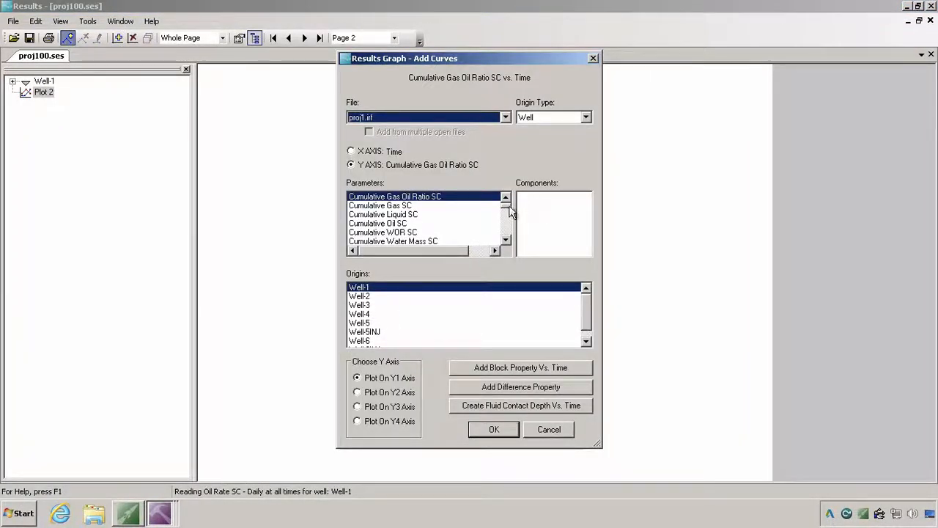
drag(505, 204, 508, 226)
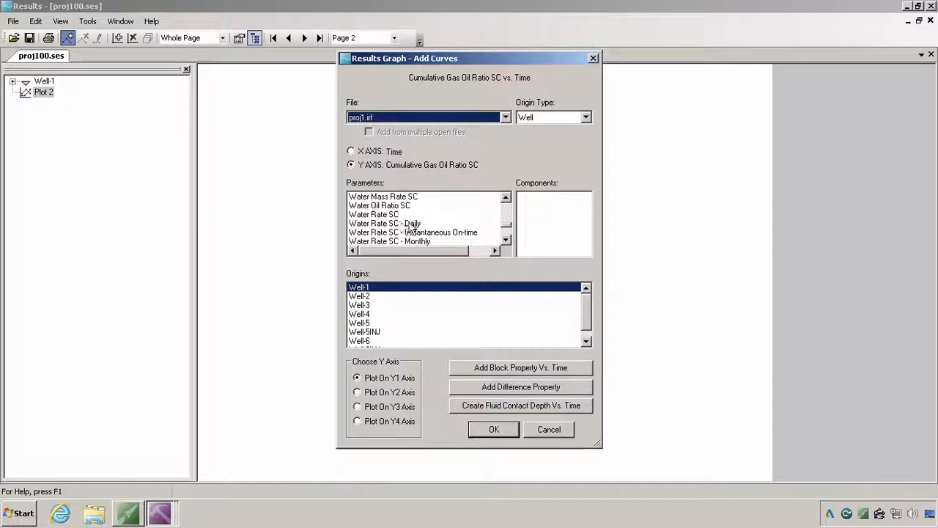
click(506, 241)
scroll(414, 238, down, 2)
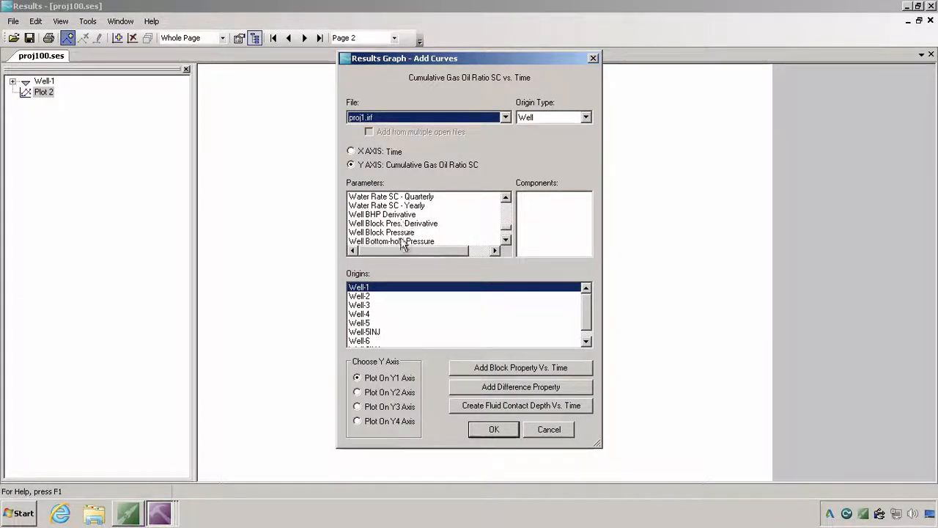
click(405, 233)
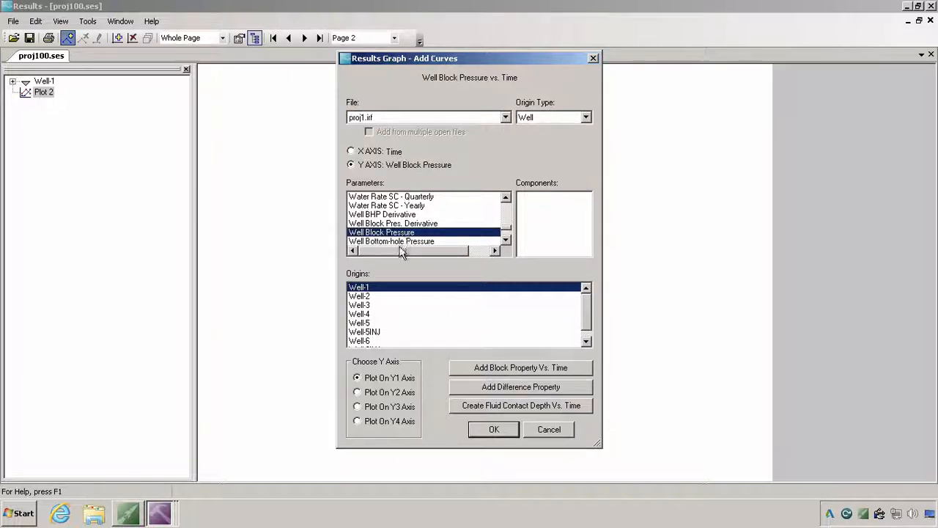
click(403, 242)
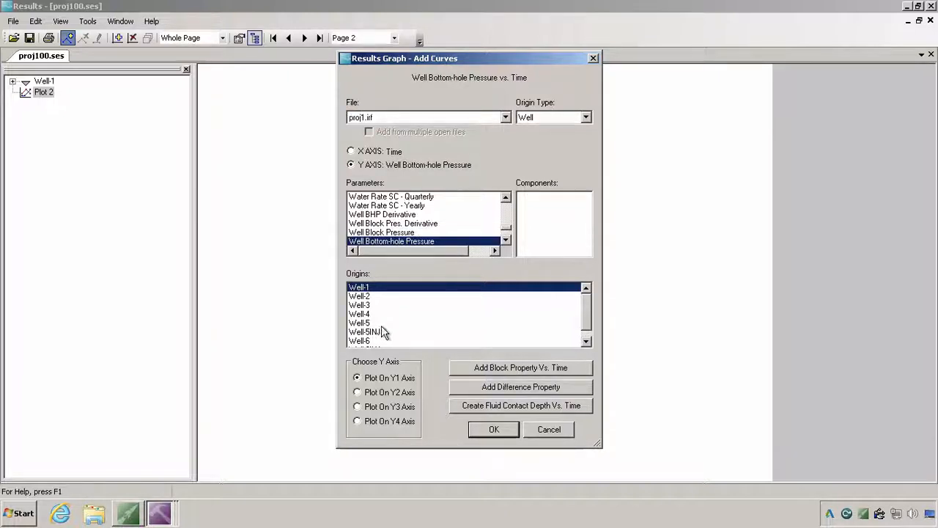
Select all wells from Well-1 to Well-6INJ as origins and add their bottom-hole pressure curves to the second plot.
click(585, 341)
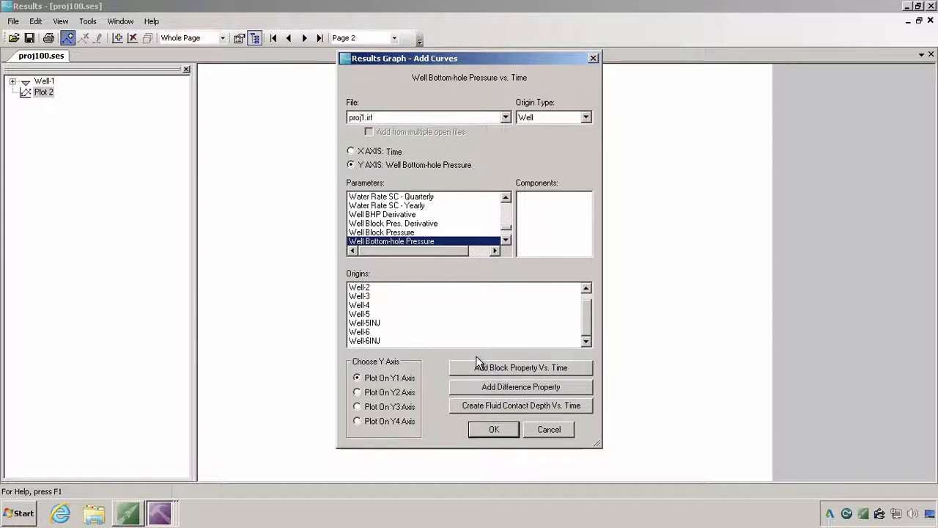
shift+click(439, 331)
shift+click(427, 341)
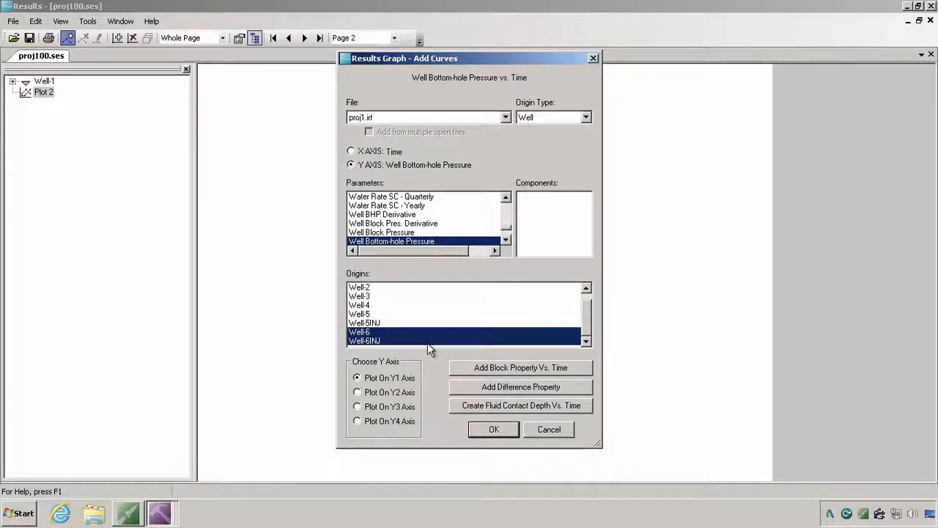
click(427, 342)
drag(585, 327, 588, 303)
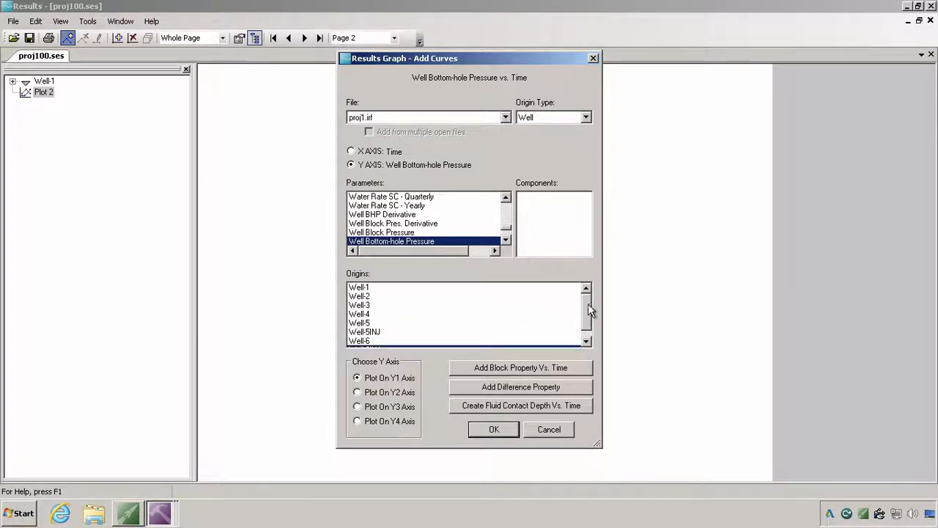
shift+click(420, 286)
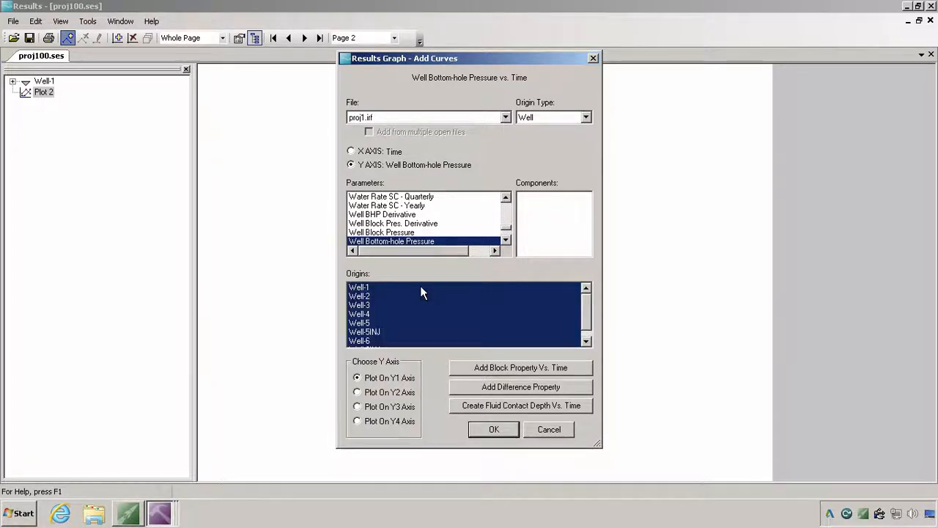
click(493, 428)
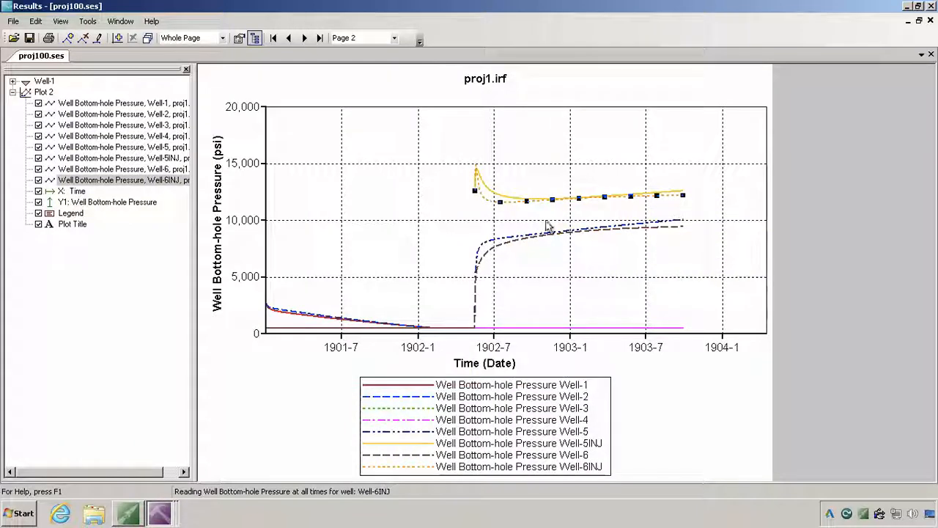
click(88, 21)
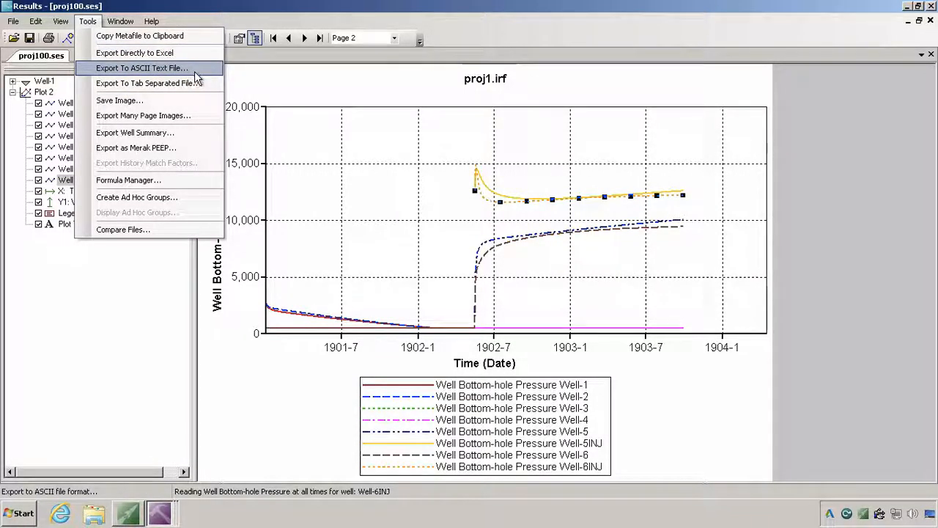
click(363, 174)
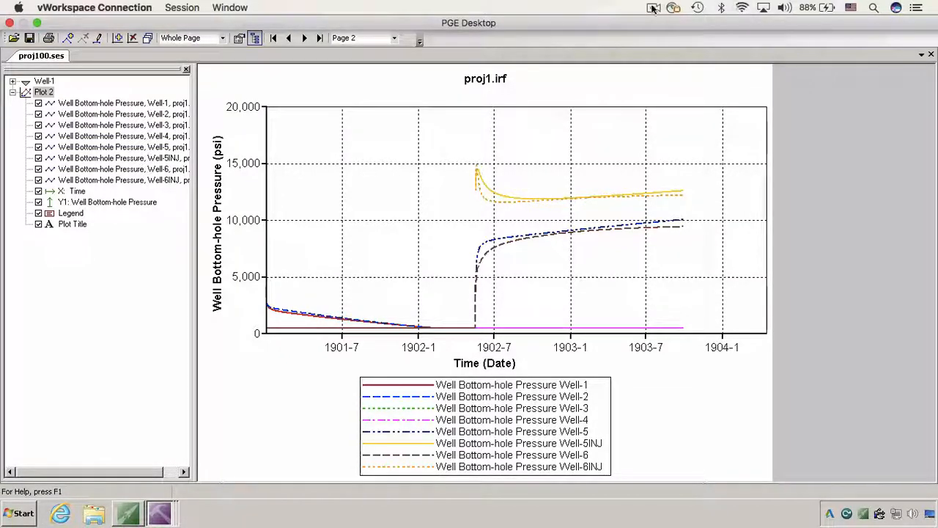
click(651, 8)
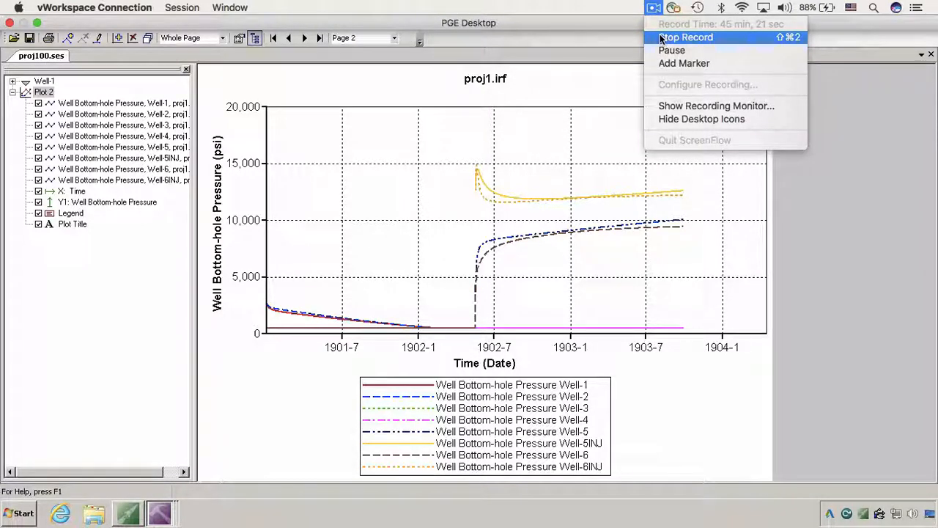